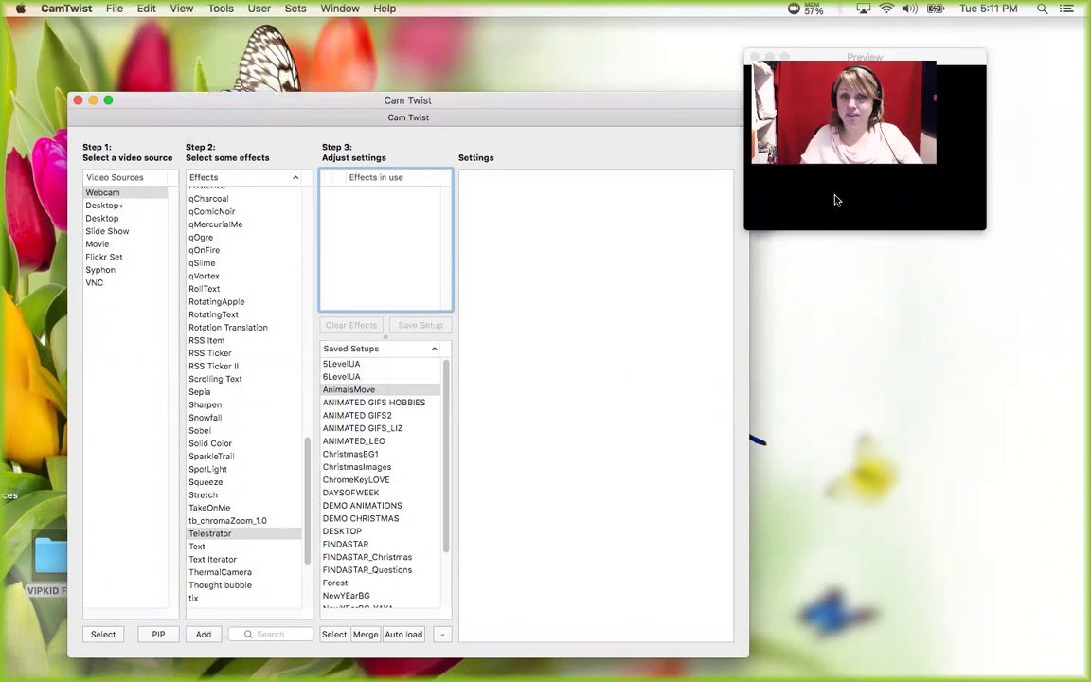
- Move the output preview window to the lower right and add Webcam as the video source
click(832, 200)
drag(927, 216, 877, 461)
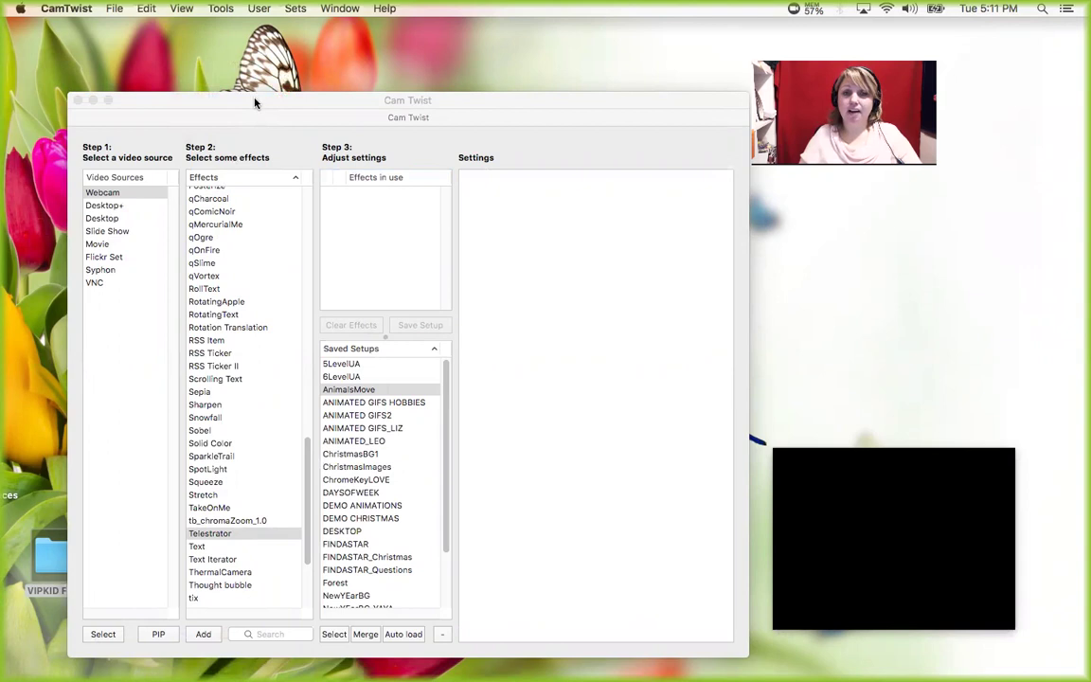
mouse_move(857, 469)
drag(860, 461, 873, 430)
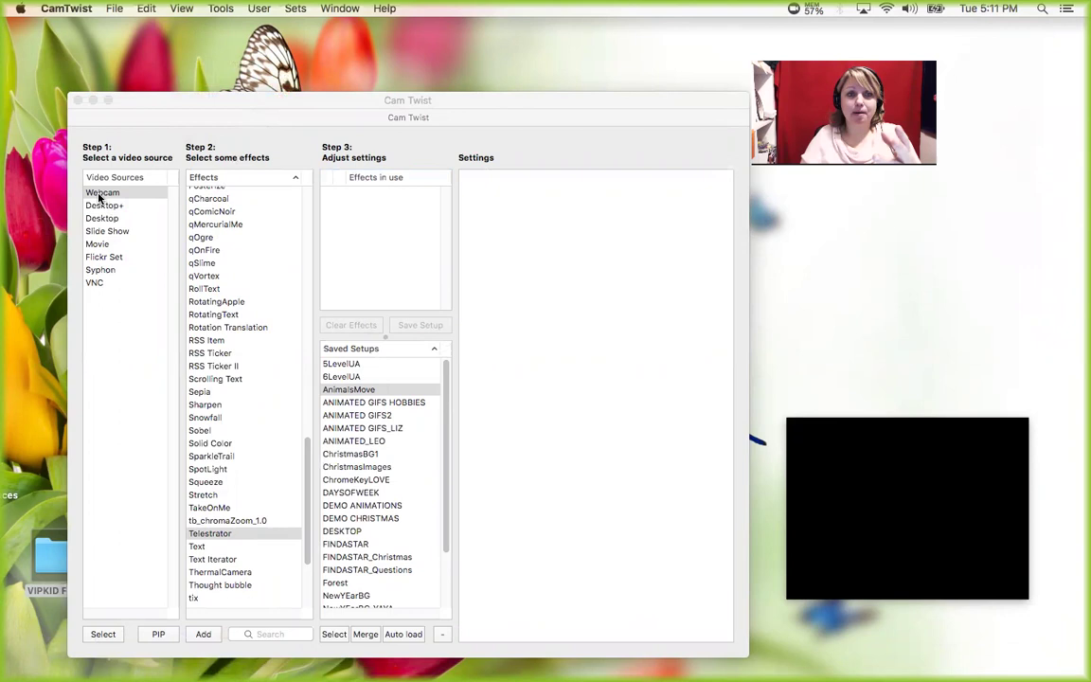
click(85, 151)
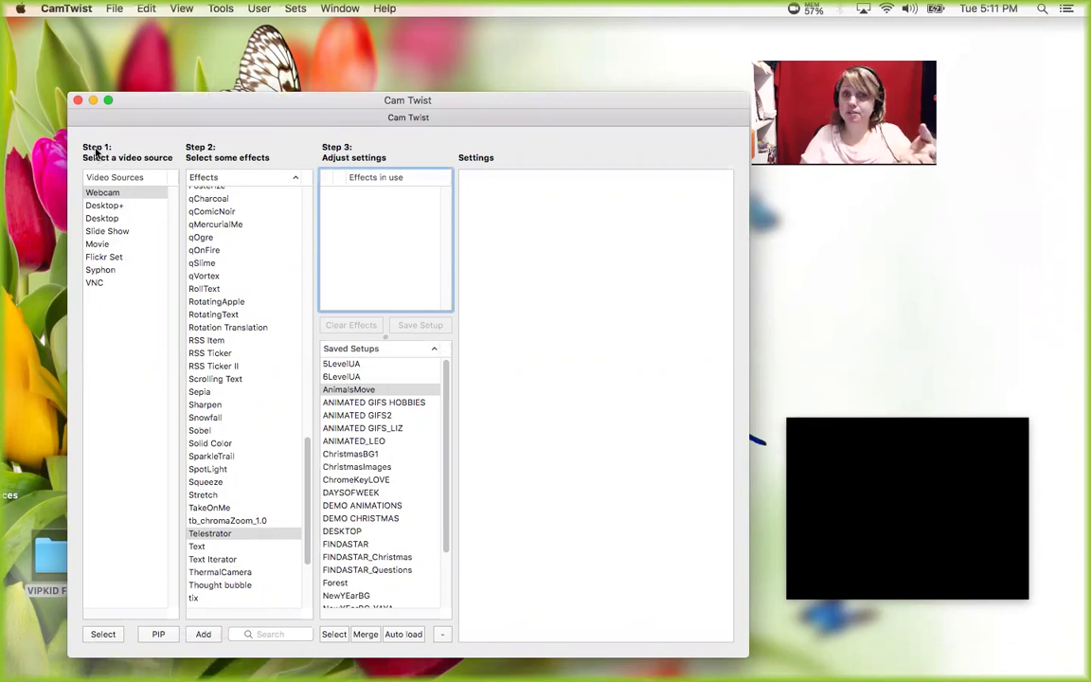
double_click(95, 194)
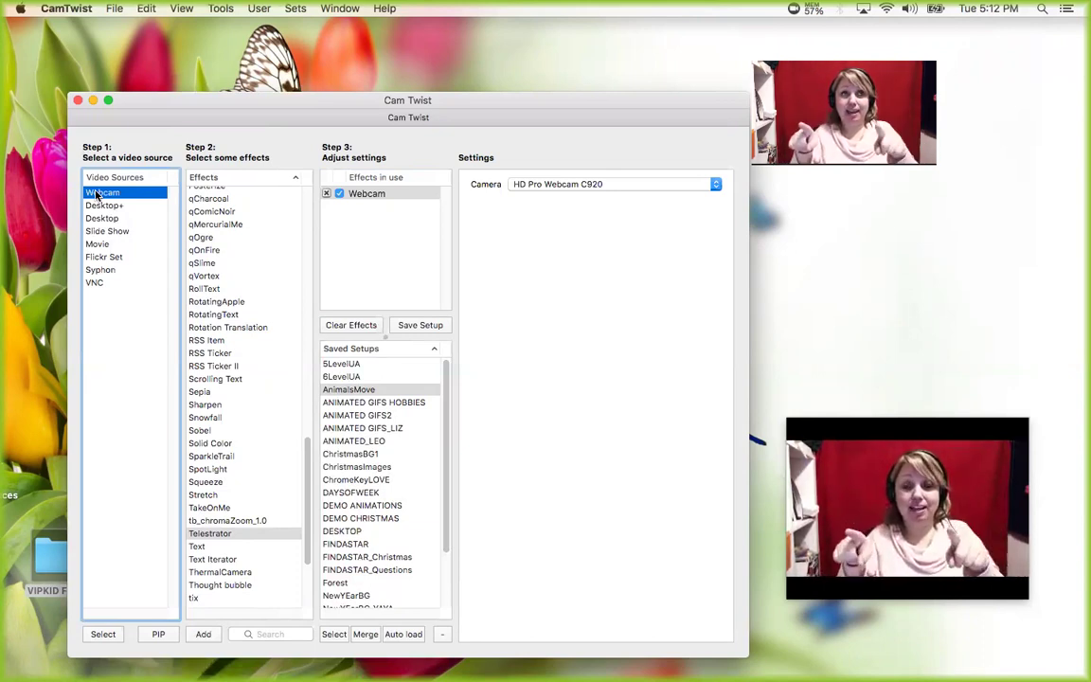
- Nudge the Preview window slightly higher on screen
mouse_move(897, 433)
mouse_down()
mouse_move(885, 434)
mouse_move(909, 410)
mouse_move(899, 420)
mouse_up()
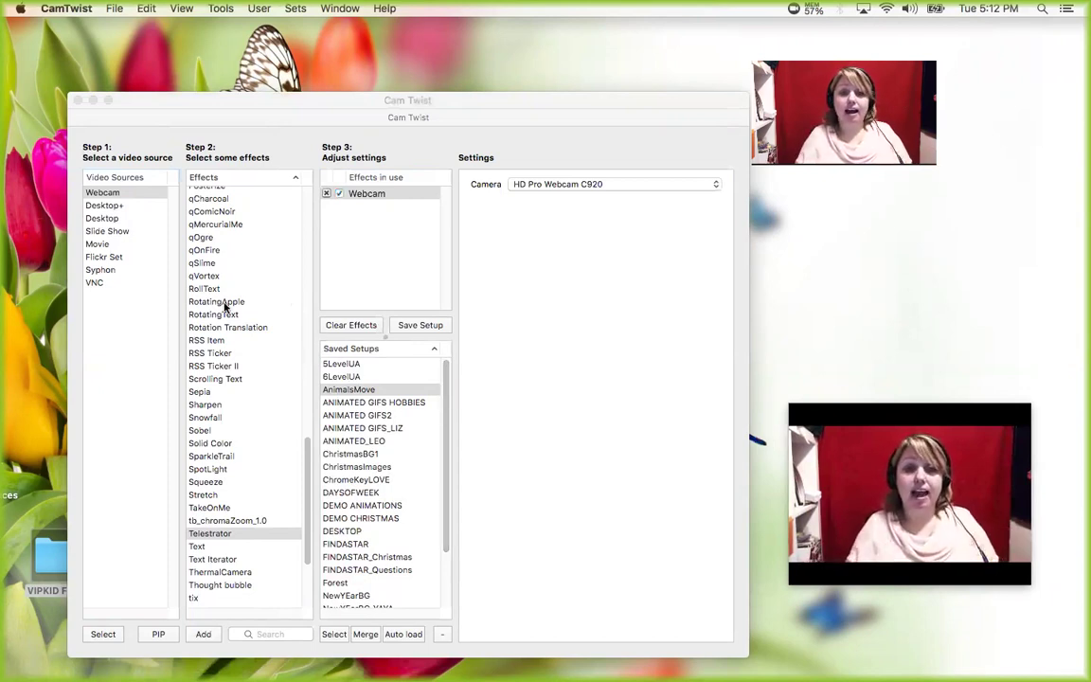
- Sort the Saved Setups list in reverse (Z–A) order
click(98, 192)
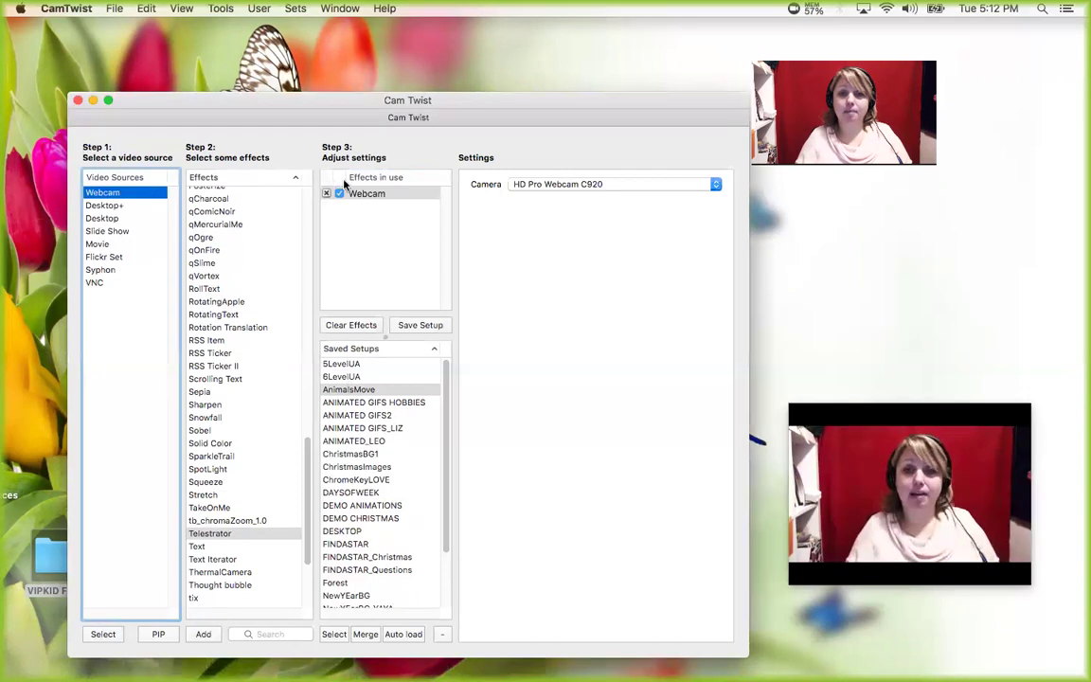
click(376, 194)
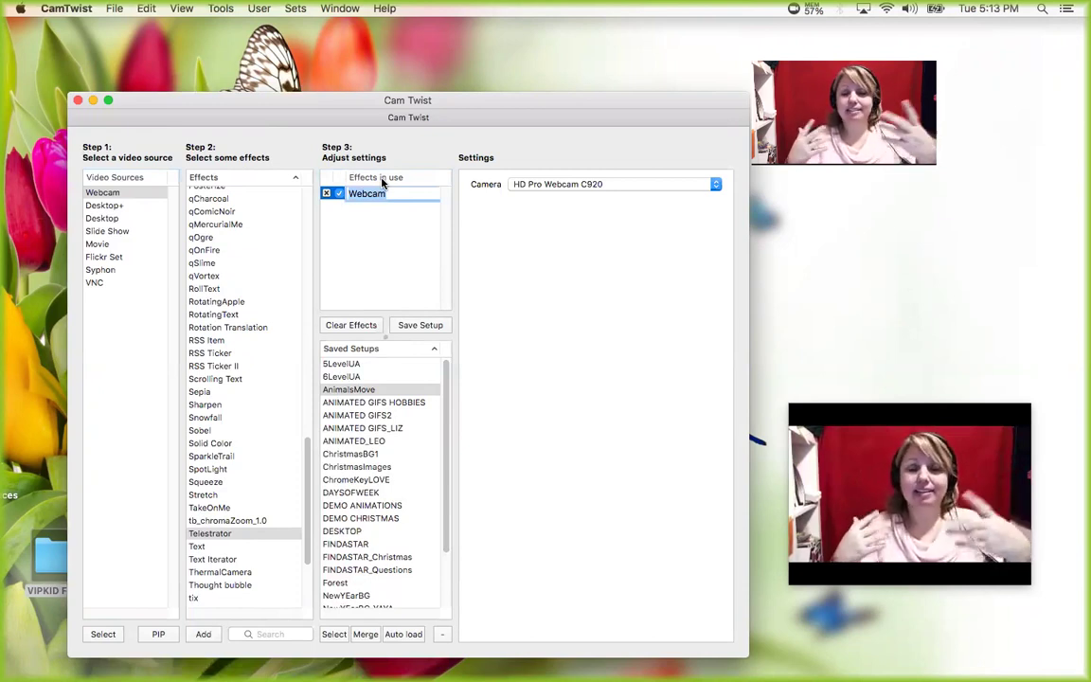
click(353, 349)
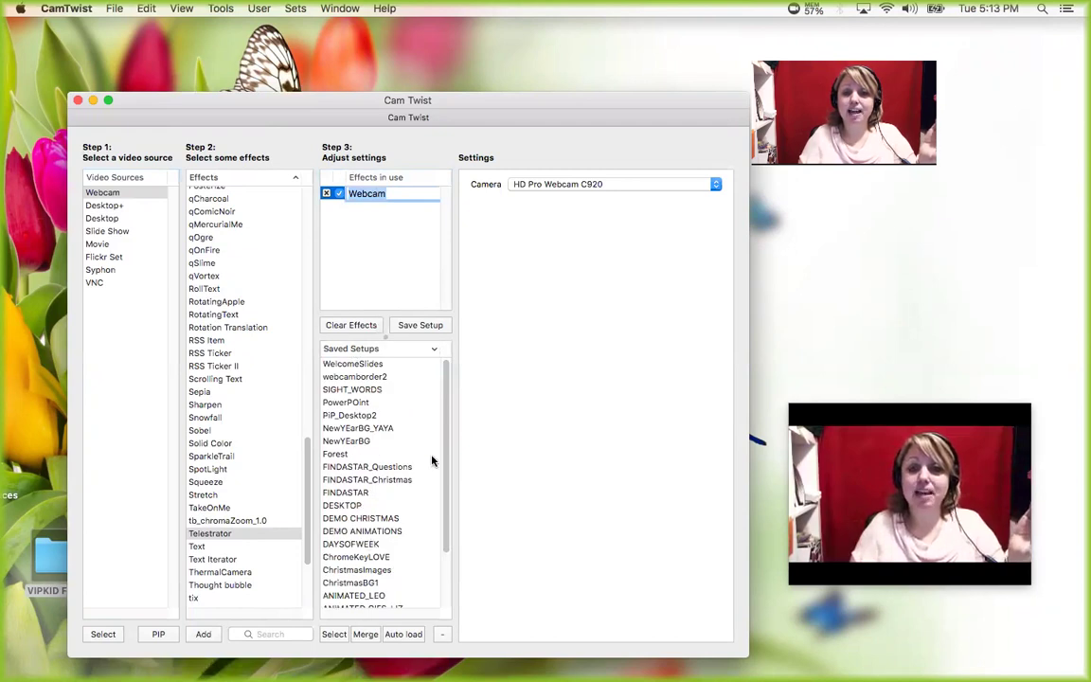
scroll(432, 461, down, 3)
scroll(448, 568, up, 3)
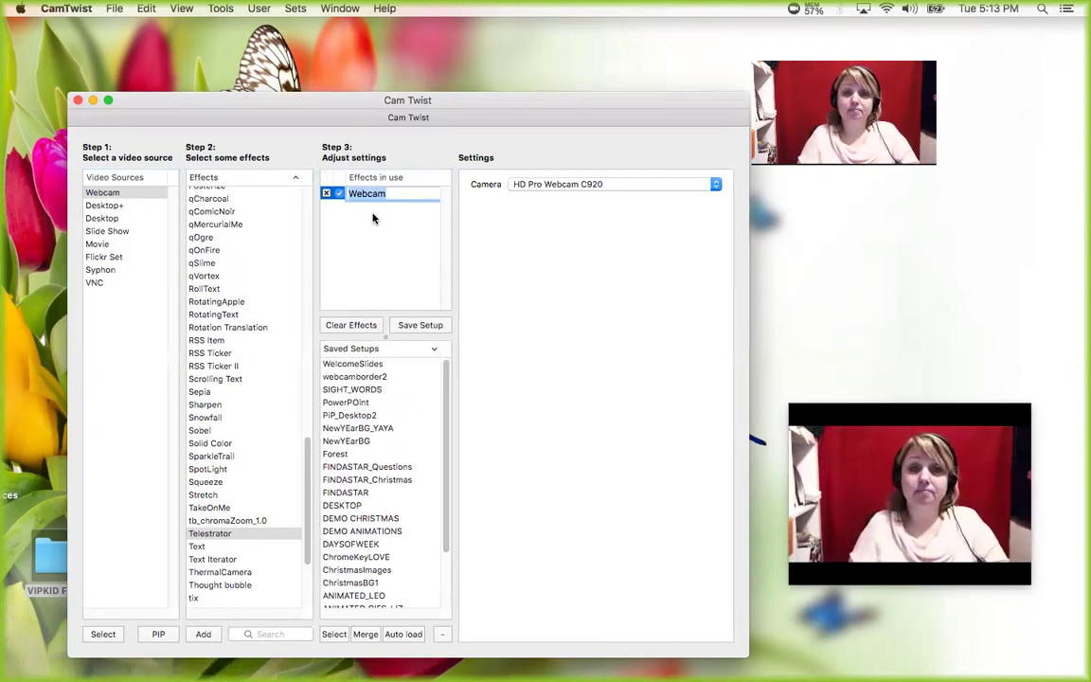
- Toggle the Effects list sort and return it to A–Z order
click(360, 180)
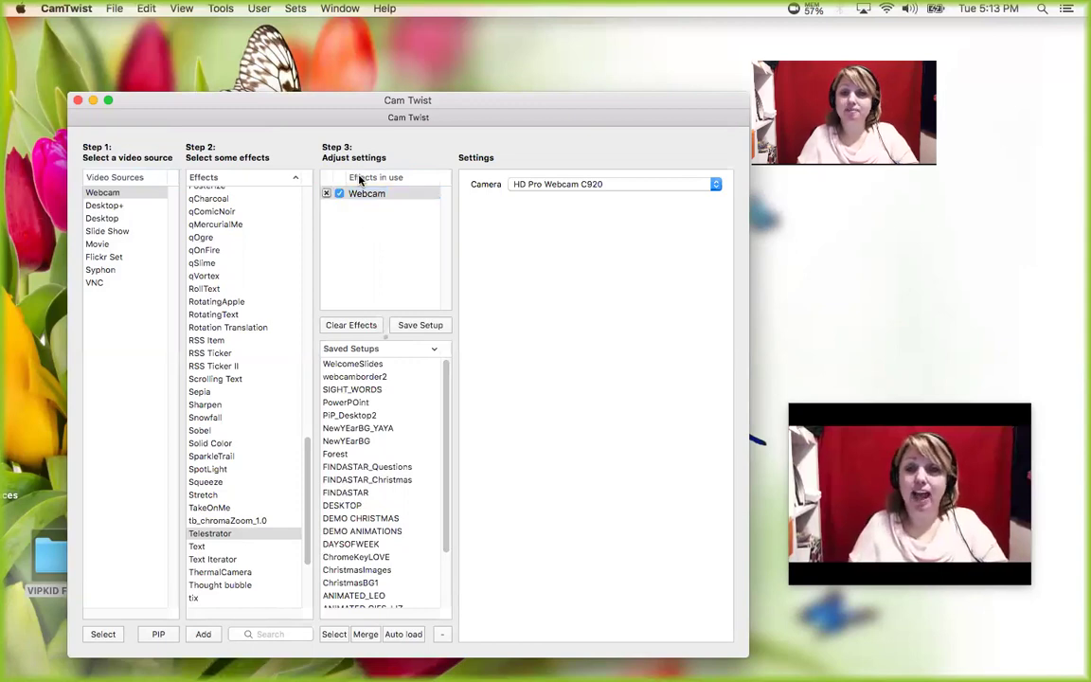
click(362, 195)
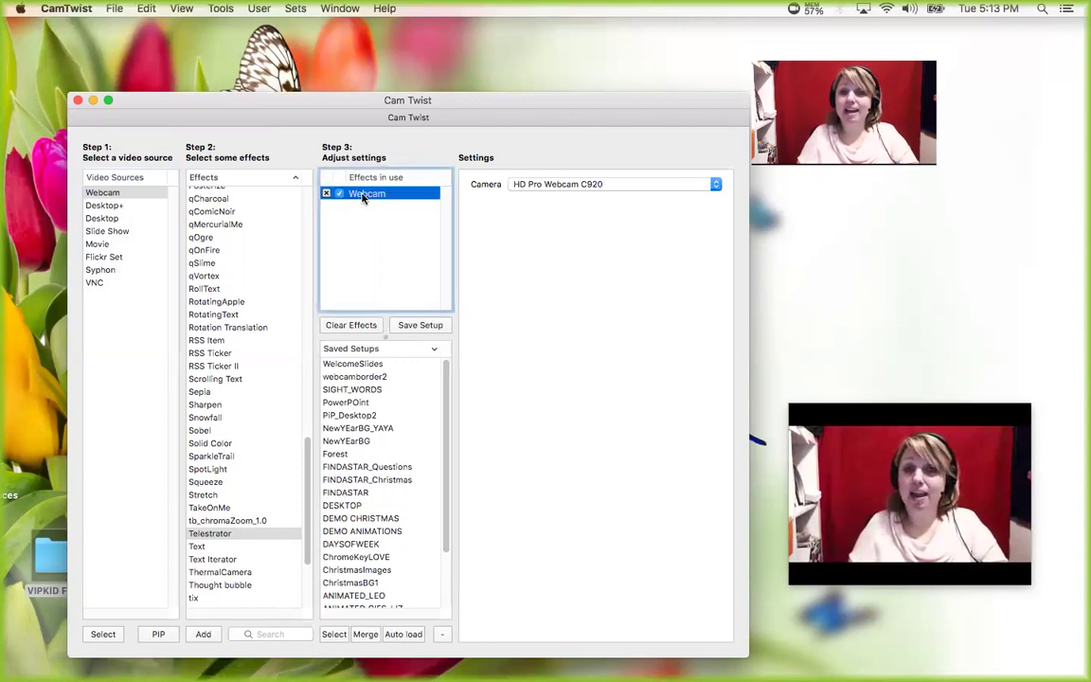
click(201, 178)
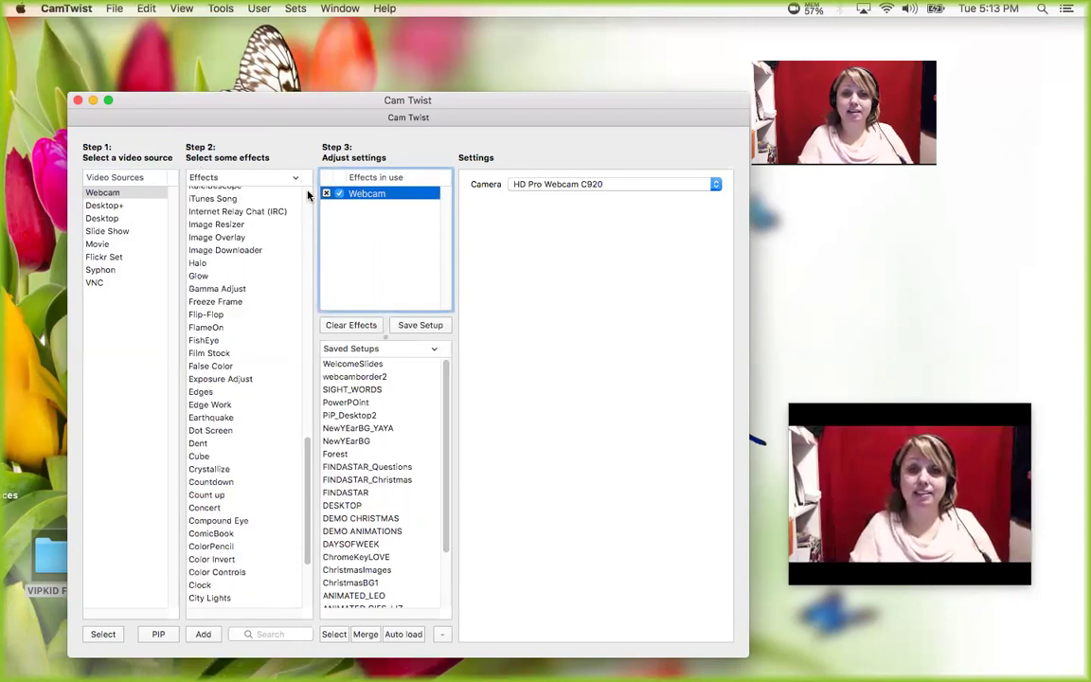
scroll(307, 456, up, 1)
drag(306, 455, 307, 529)
scroll(302, 510, up, 10)
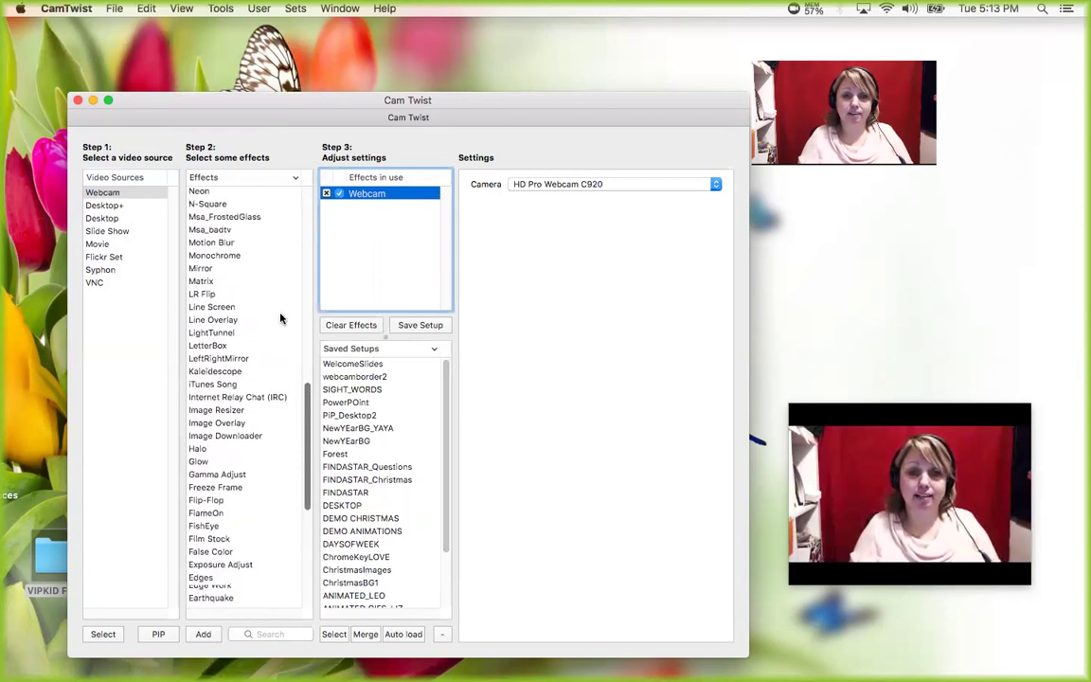
click(215, 181)
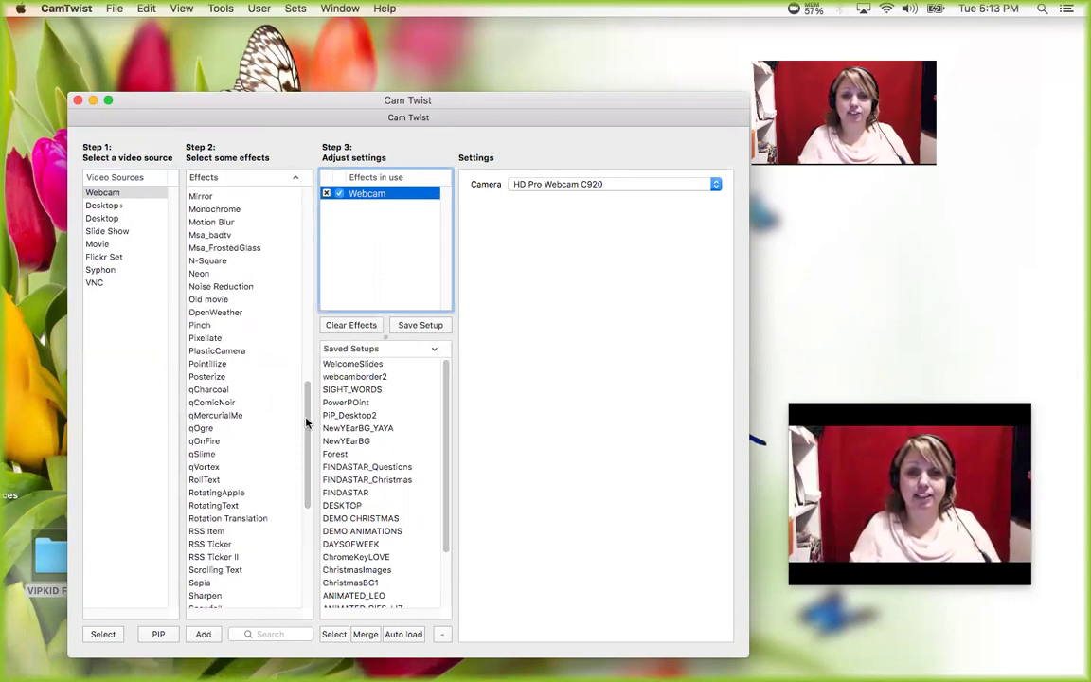
drag(303, 443, 304, 312)
scroll(303, 311, up, 3)
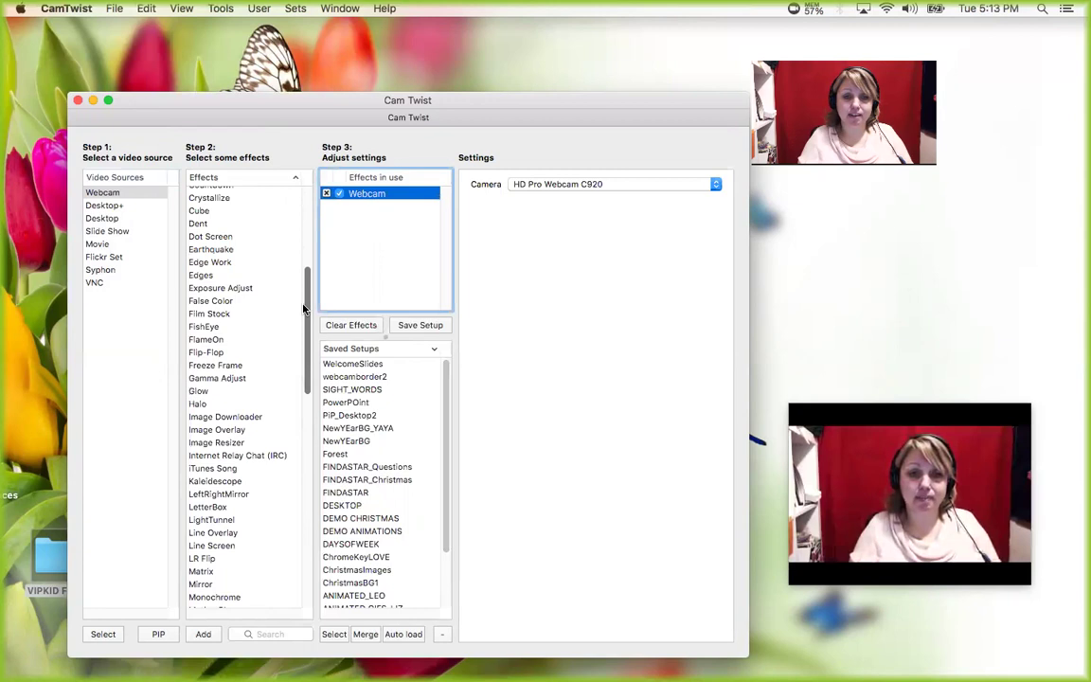
- Add an Image Overlay effect and open the VIPKID FILES > Chrismtas folder beside CamTwist
double_click(226, 431)
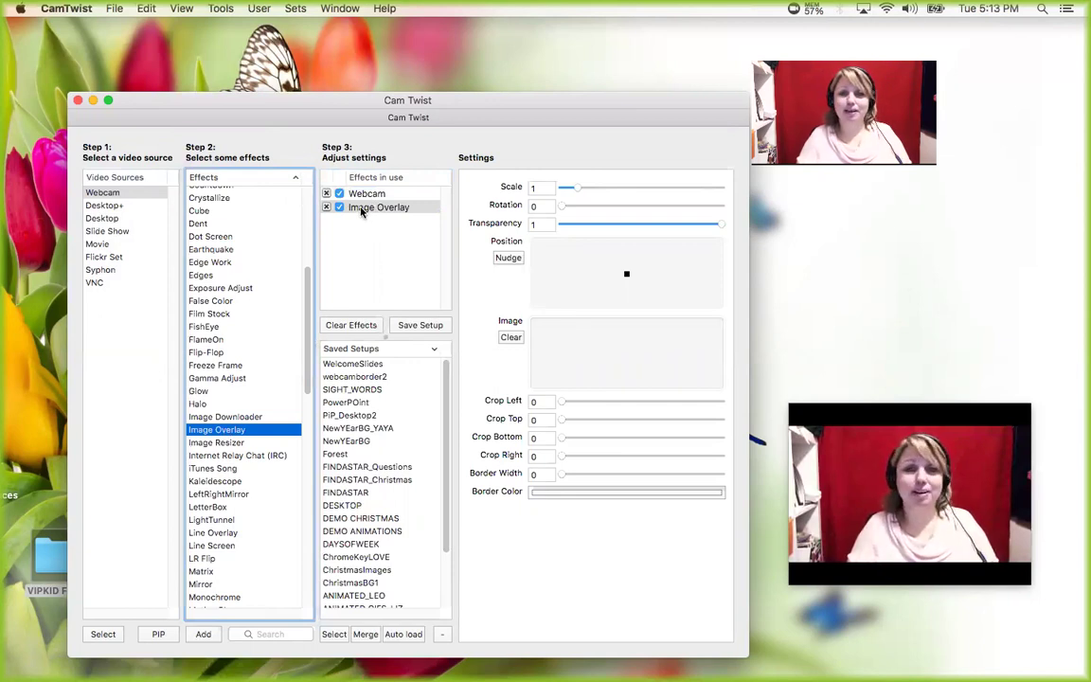
click(49, 565)
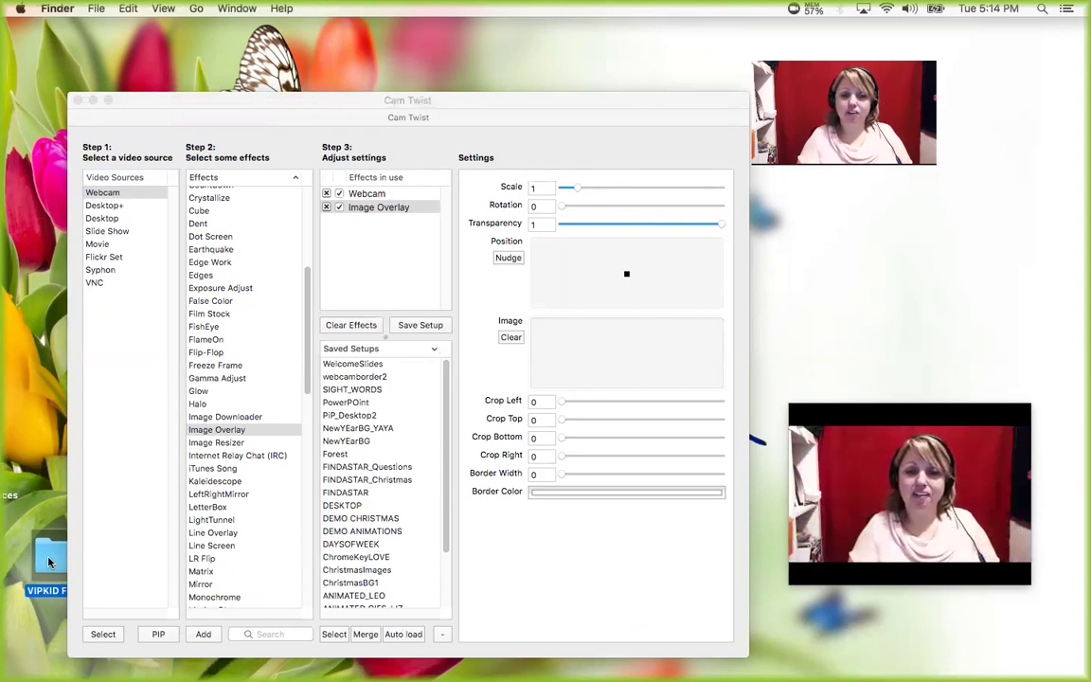
double_click(49, 562)
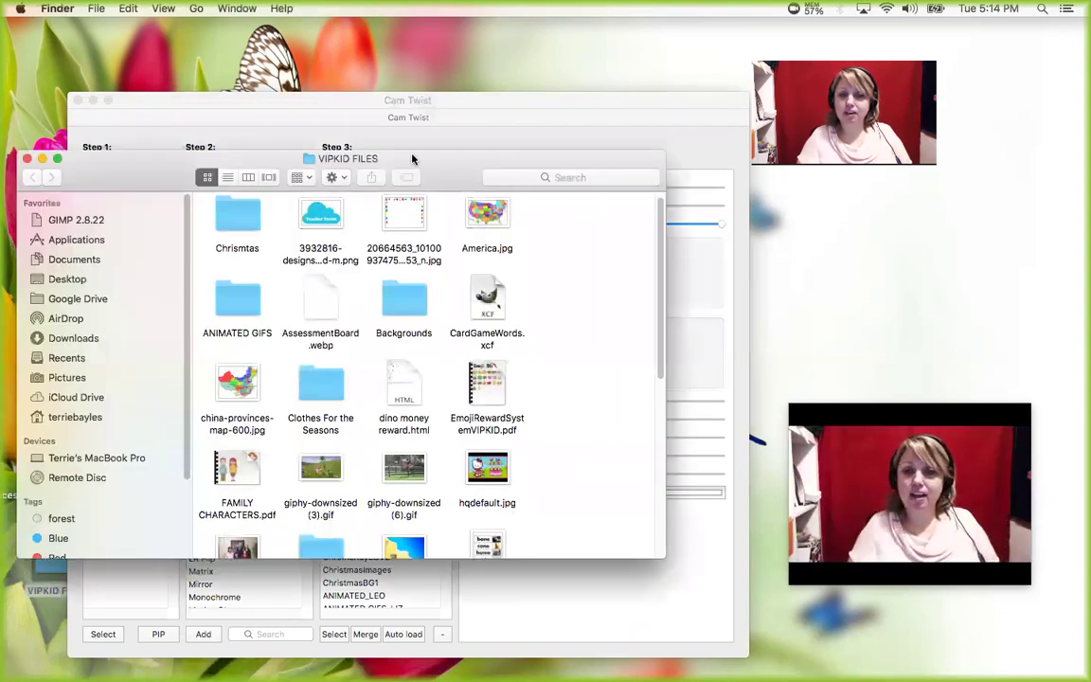
drag(413, 158, 455, 205)
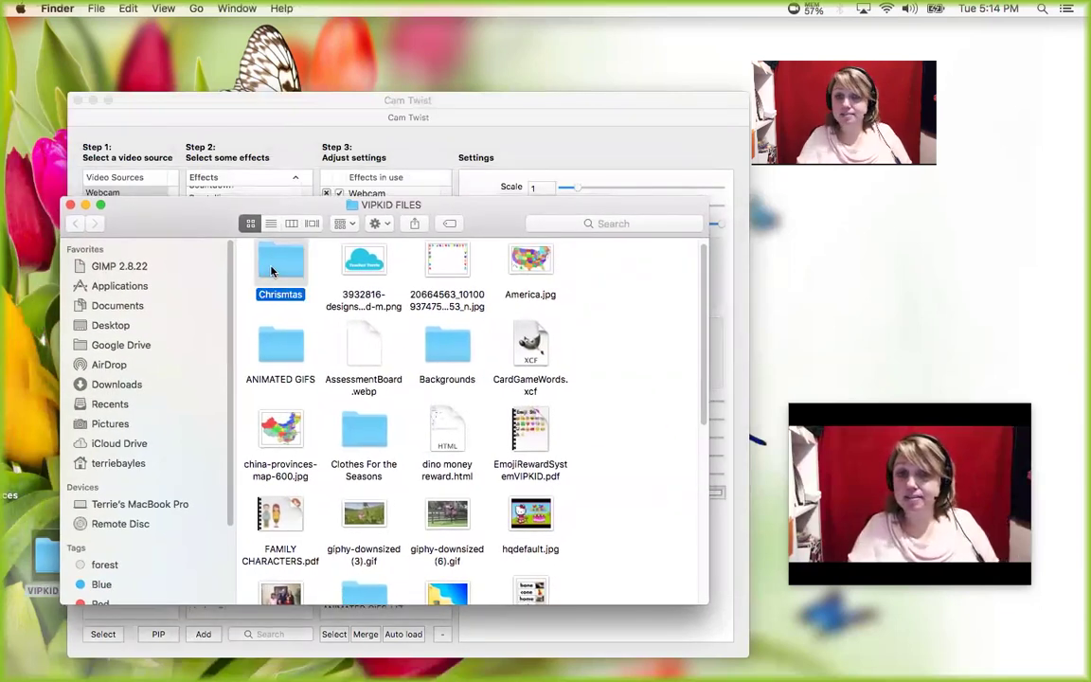
double_click(271, 271)
drag(492, 206, 169, 153)
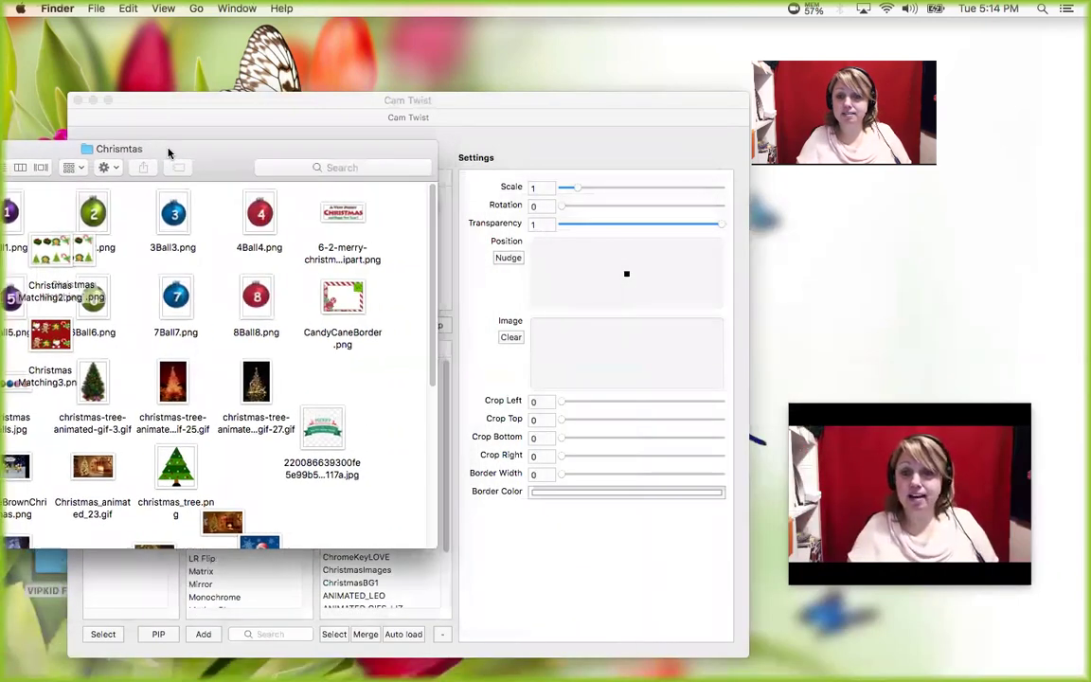
- Load CandyCaneBorder.png into the Image Overlay's image well
click(346, 301)
drag(356, 309, 622, 350)
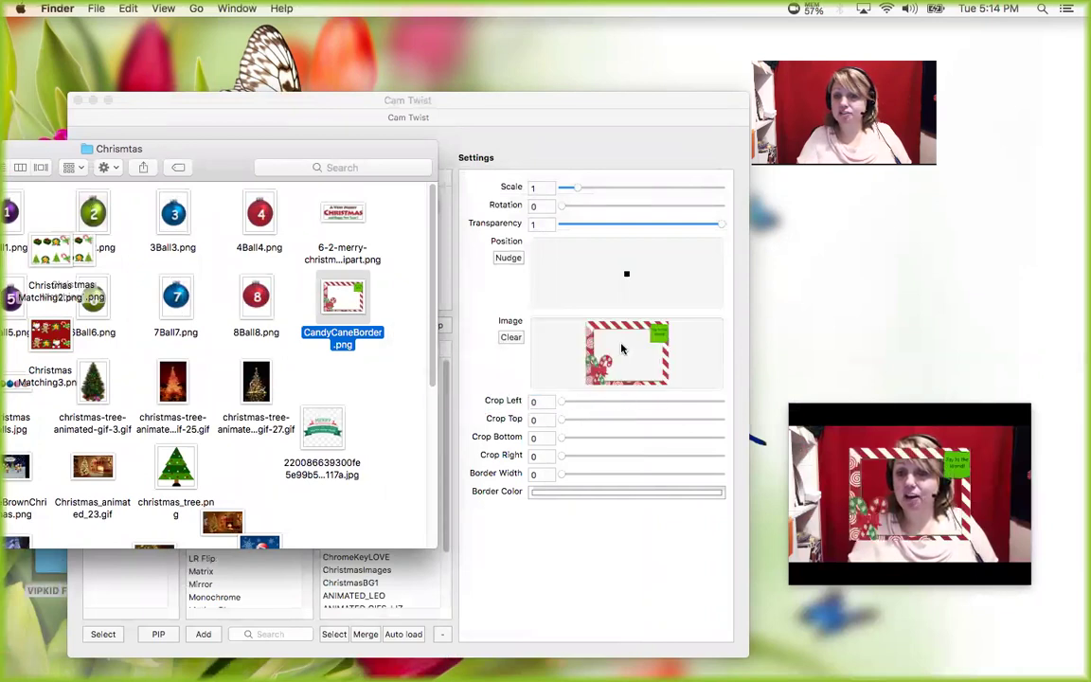
drag(204, 155, 215, 422)
click(486, 100)
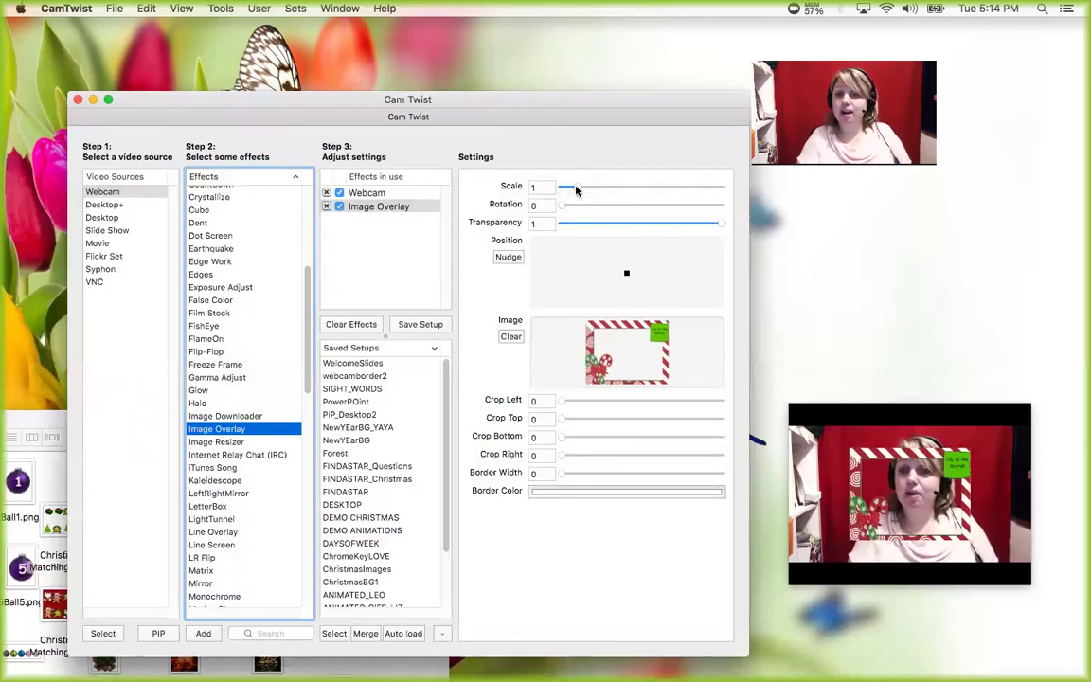
- Scale the candy-cane overlay to 2.06 and adjust its position over the webcam picture
drag(575, 190, 594, 188)
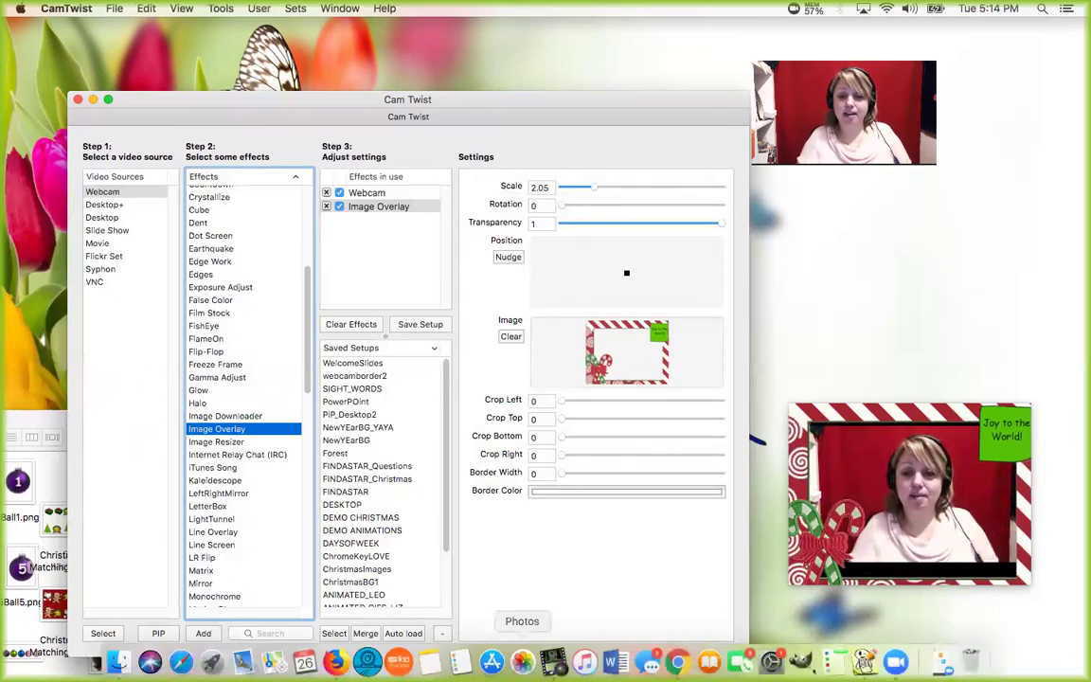
click(368, 660)
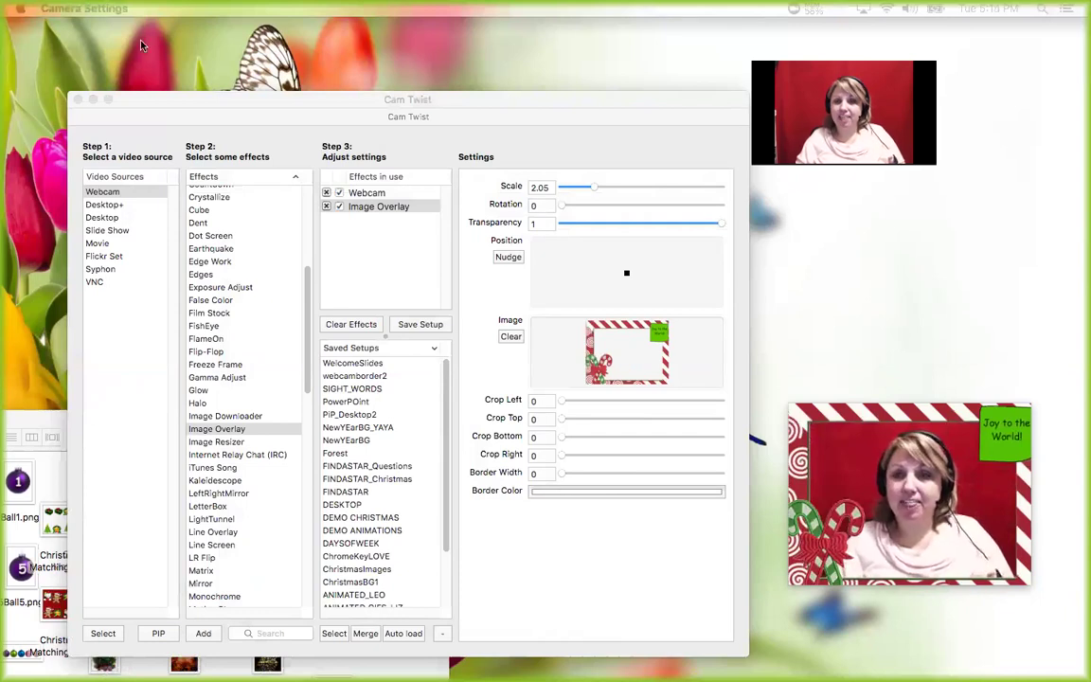
click(591, 190)
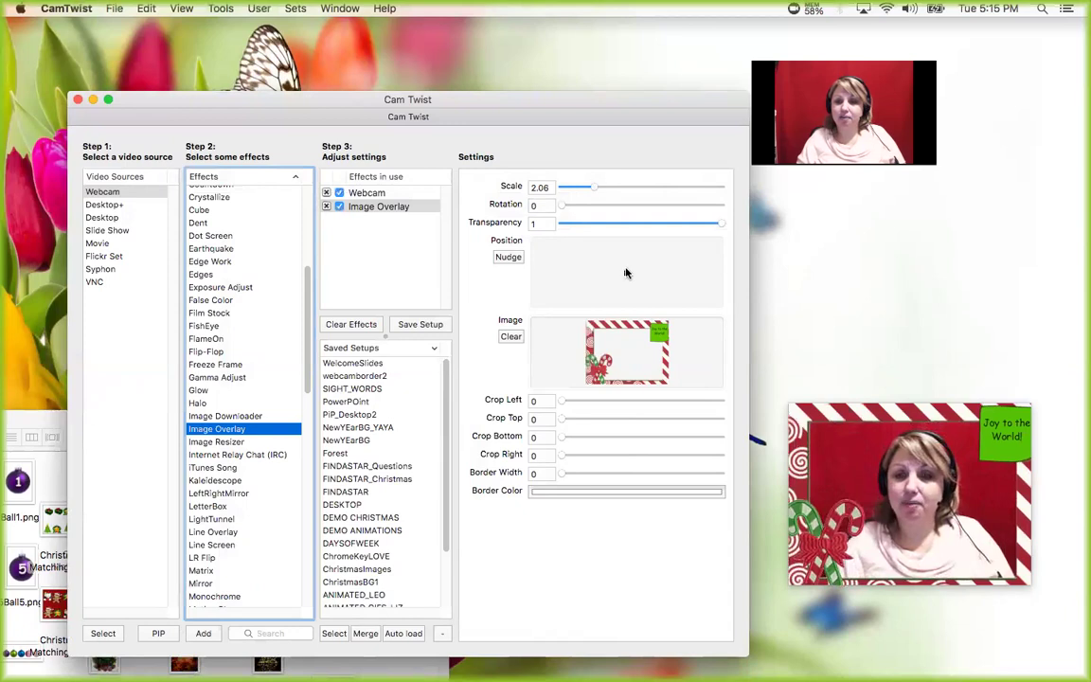
mouse_move(627, 274)
mouse_down()
mouse_move(640, 273)
mouse_move(625, 275)
mouse_up()
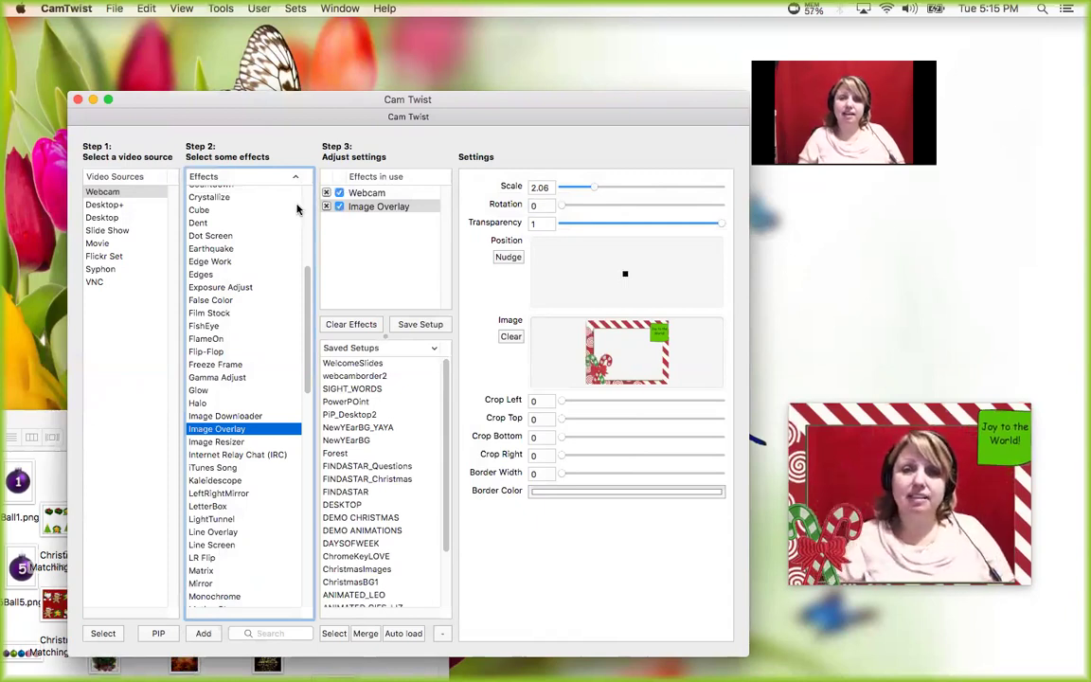
- Keep HD Pro Webcam C920 selected as the webcam's camera
click(364, 193)
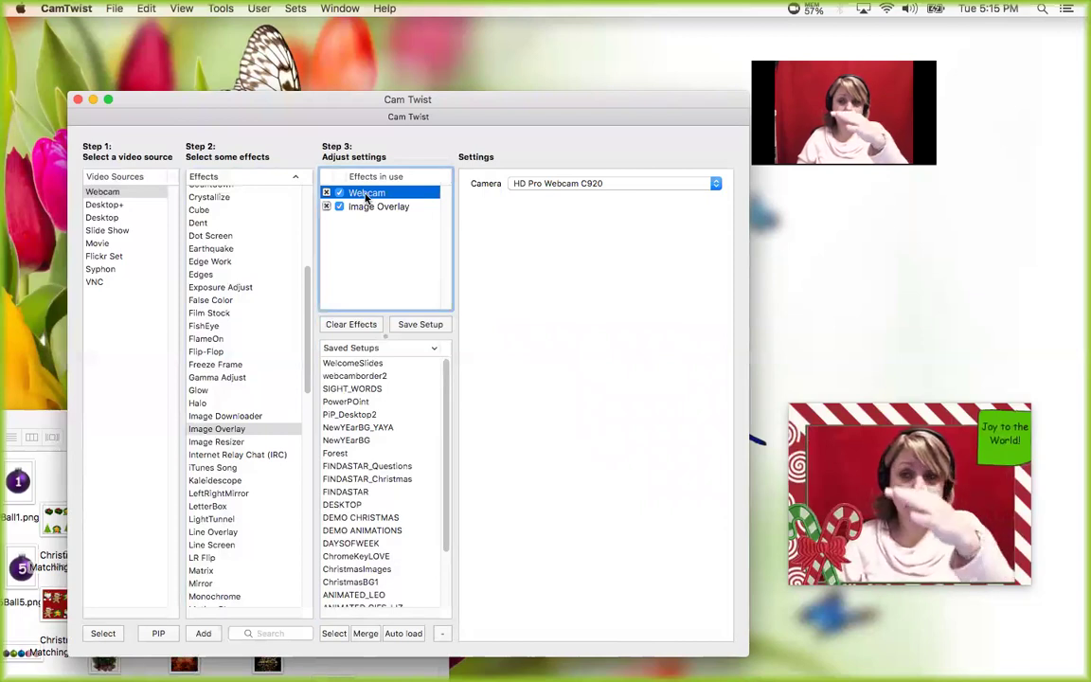
click(587, 182)
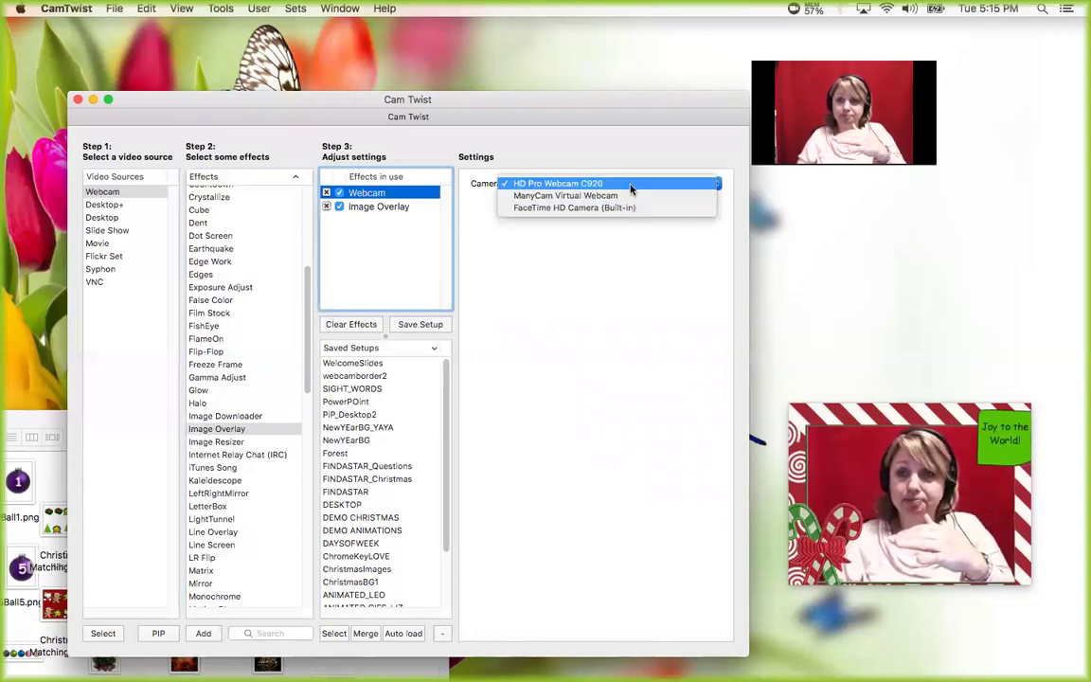
click(631, 189)
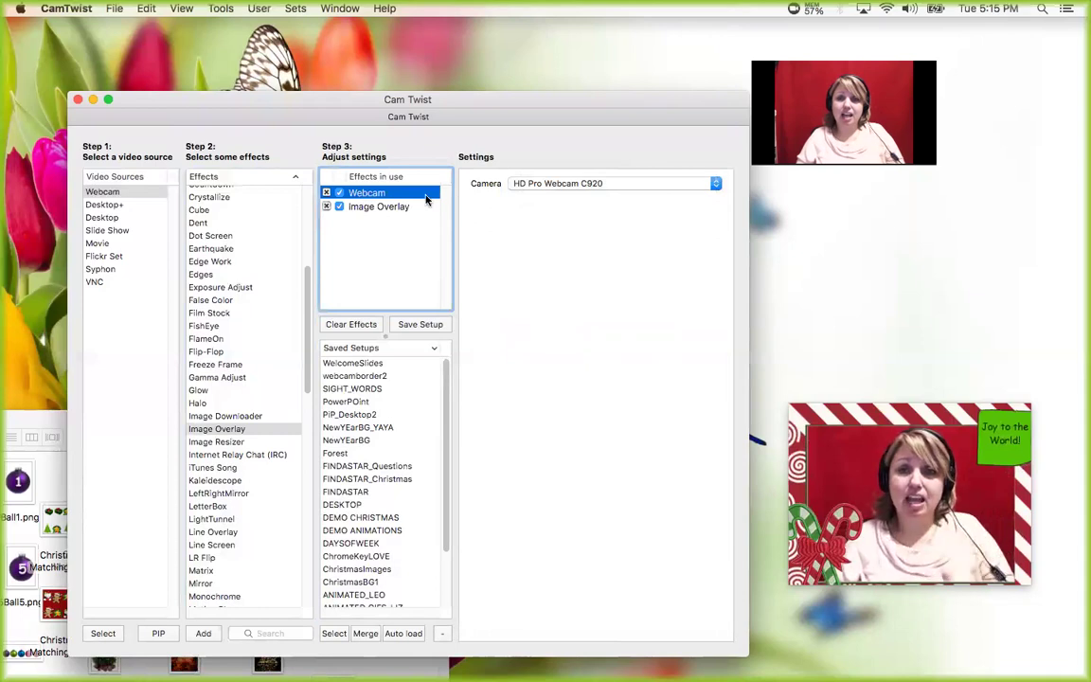
- Rename the first overlay to 'CandyCane Border' and add another Image Overlay effect
click(379, 207)
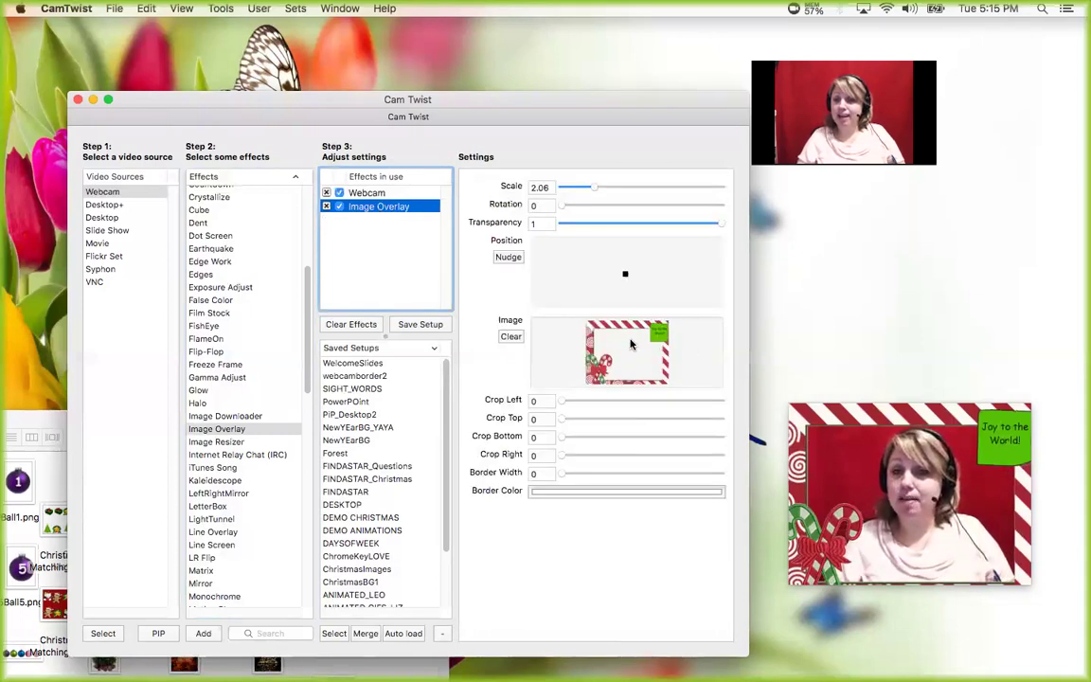
double_click(360, 209)
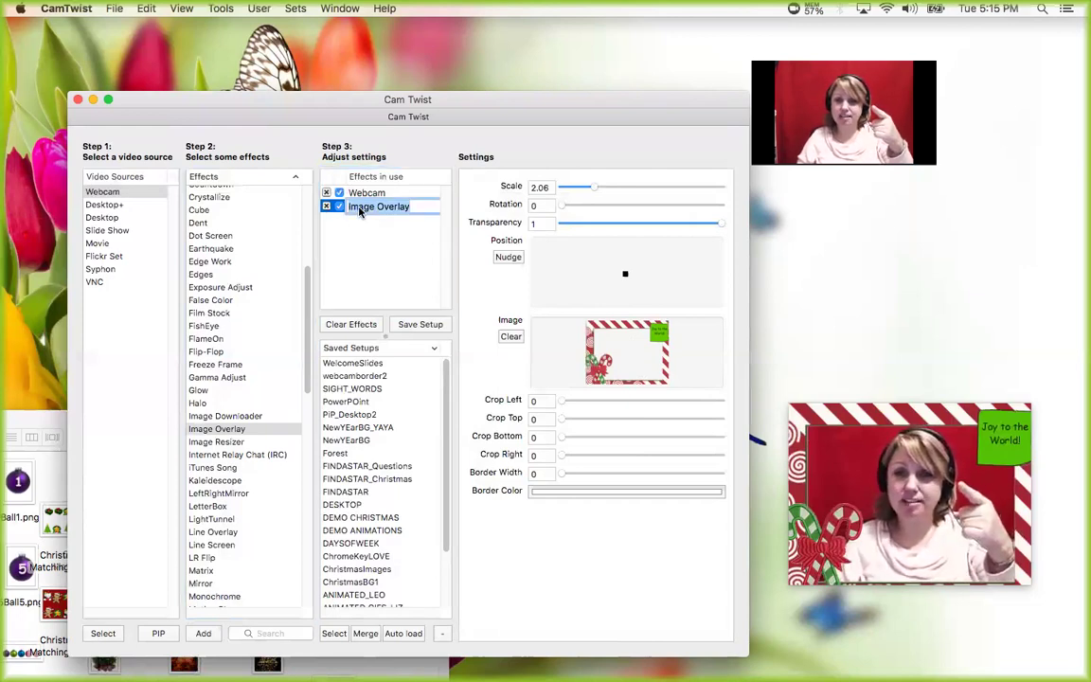
text(CandyCane Border)
key(Return)
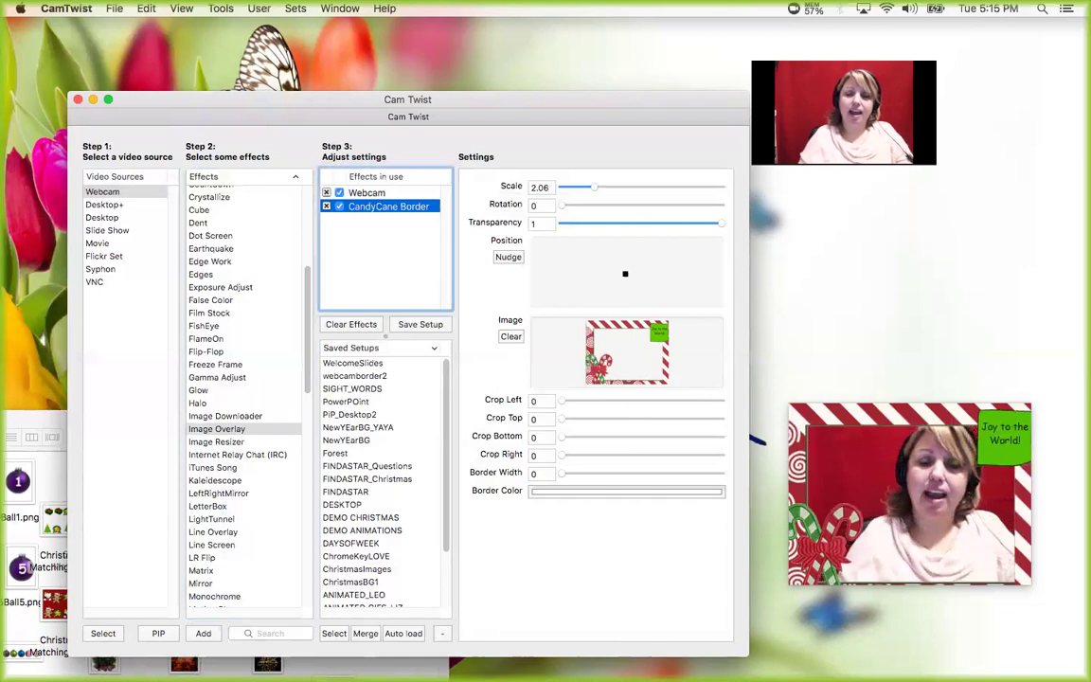
double_click(217, 429)
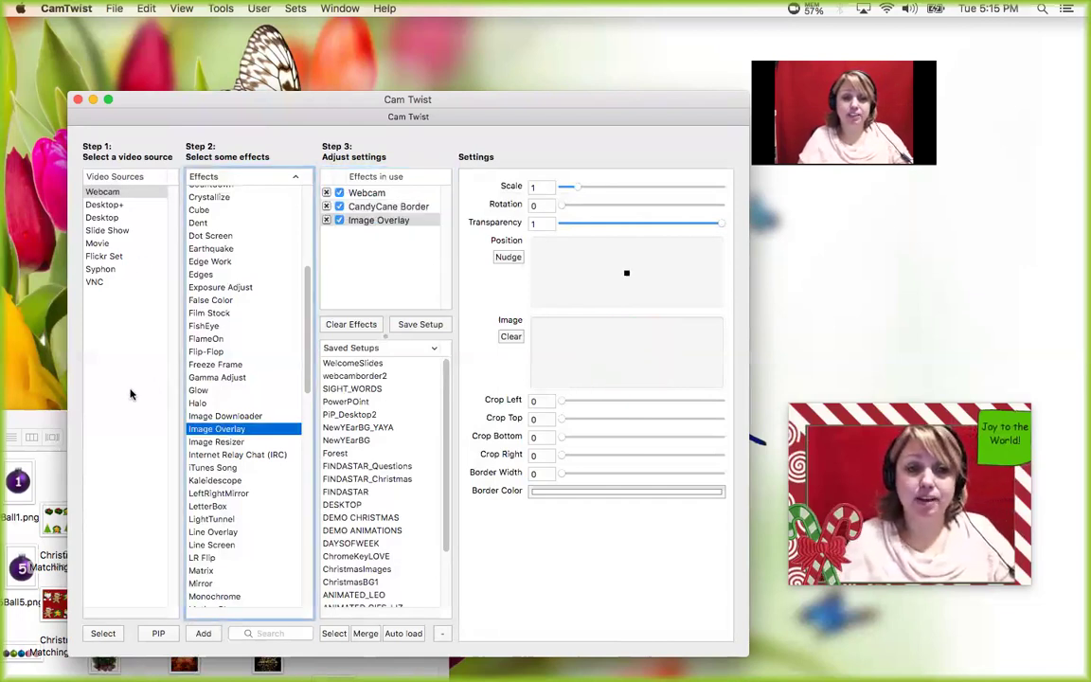
- Navigate Finder from the Chrismtas folder back to VIPKID FILES and open Objects
click(36, 376)
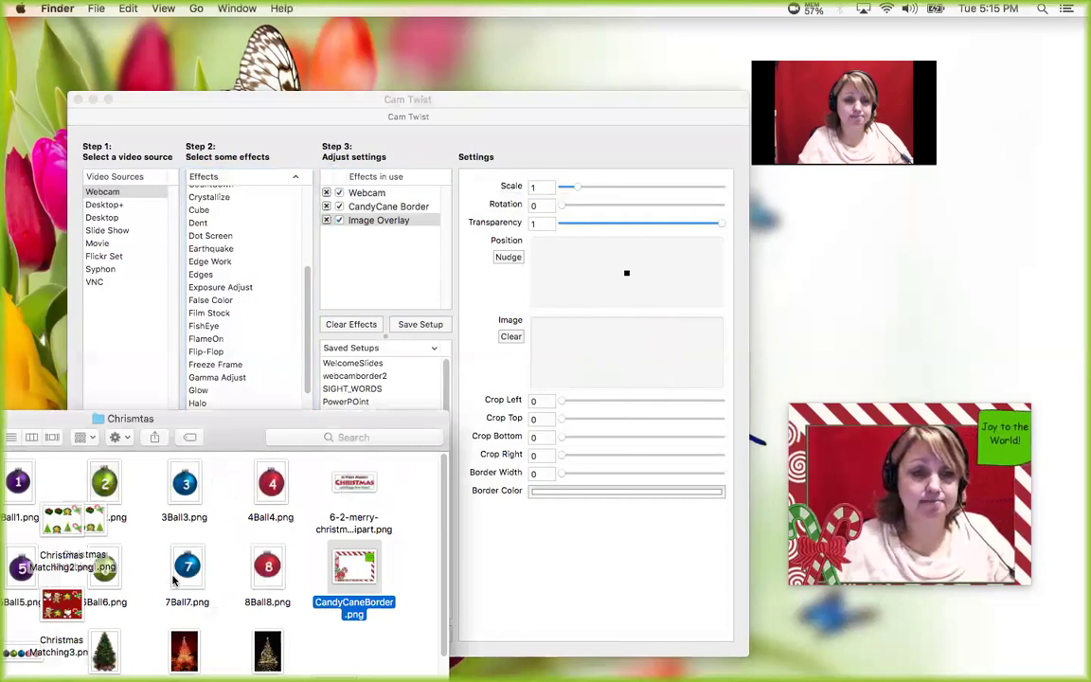
drag(62, 425, 79, 349)
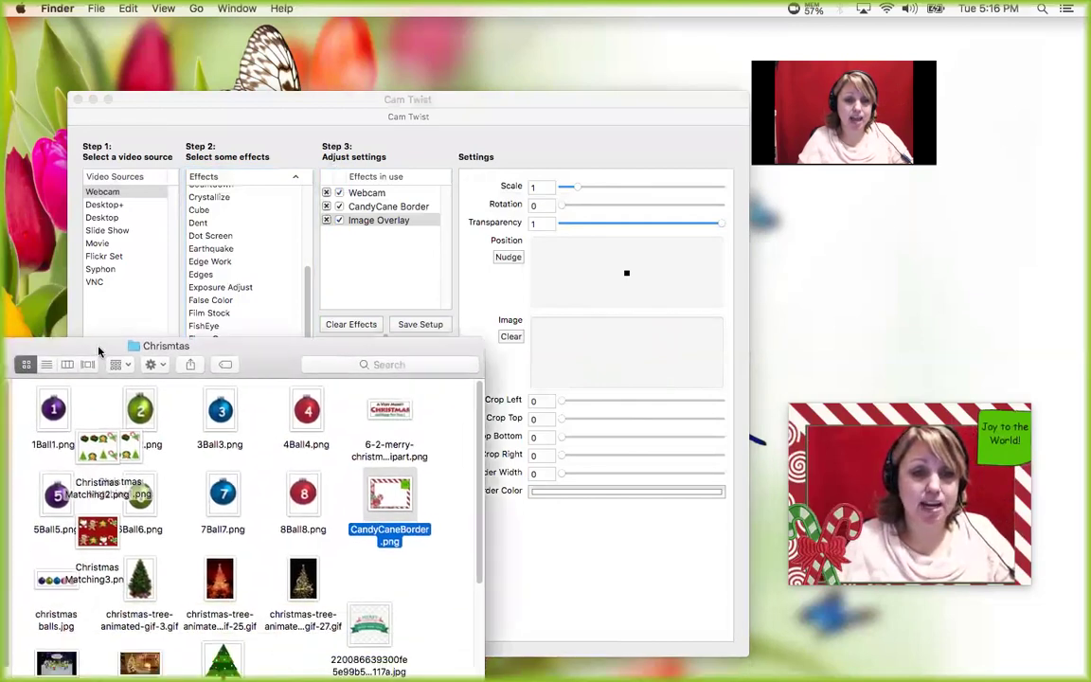
scroll(144, 570, down, 5)
scroll(144, 573, down, 3)
scroll(144, 573, up, 10)
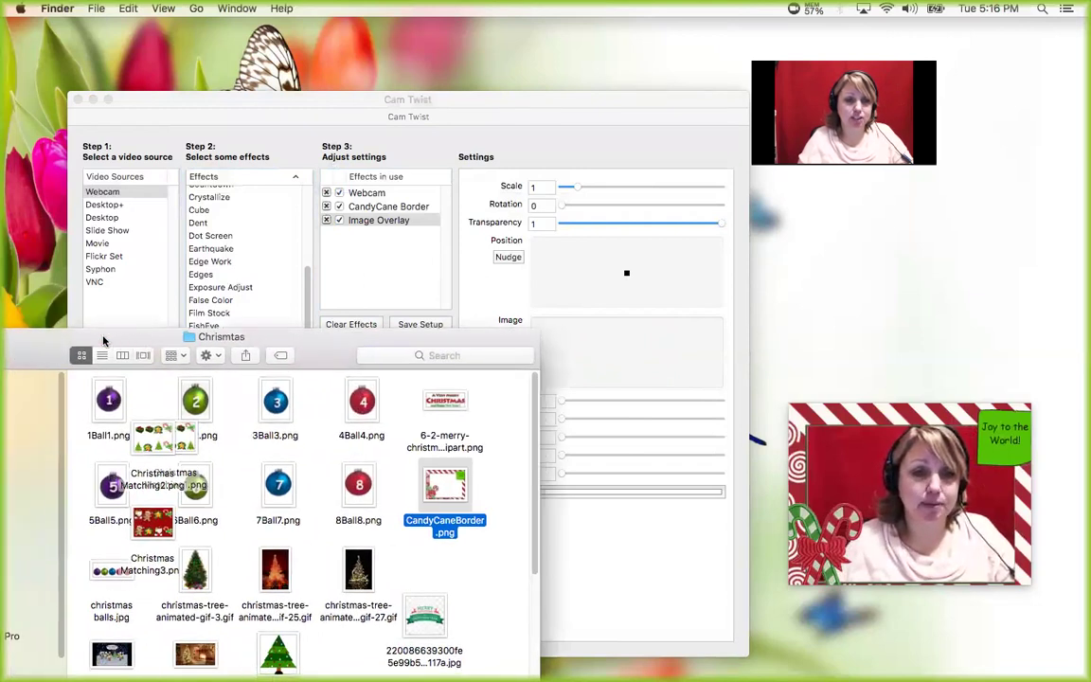
drag(114, 342, 267, 330)
click(8, 349)
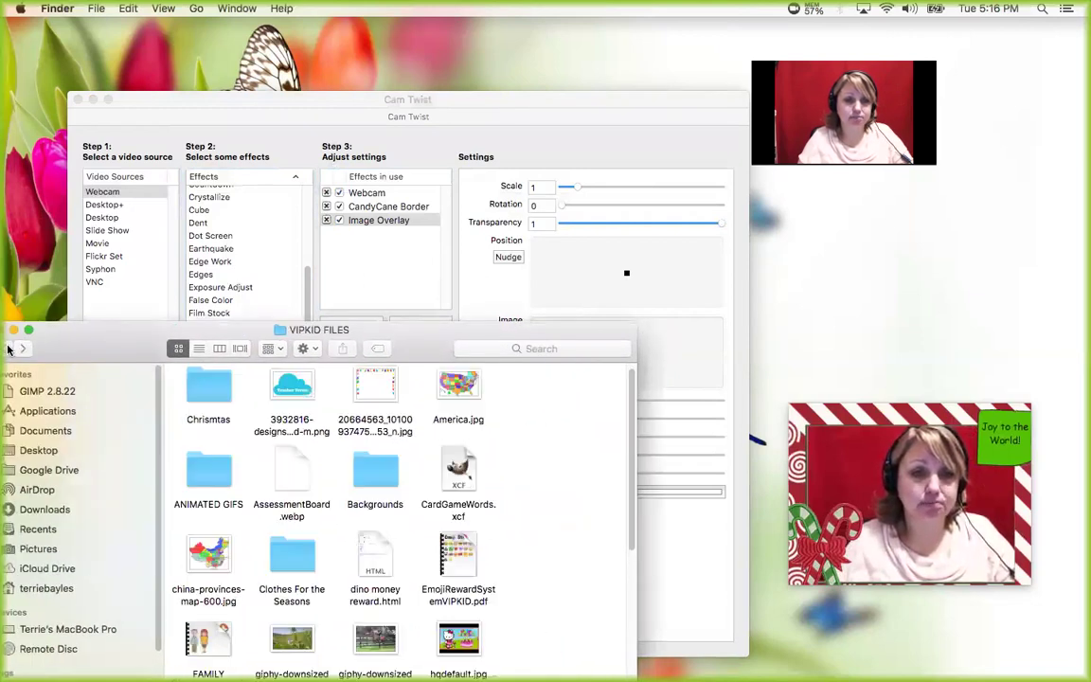
scroll(292, 559, down, 2)
scroll(294, 563, down, 5)
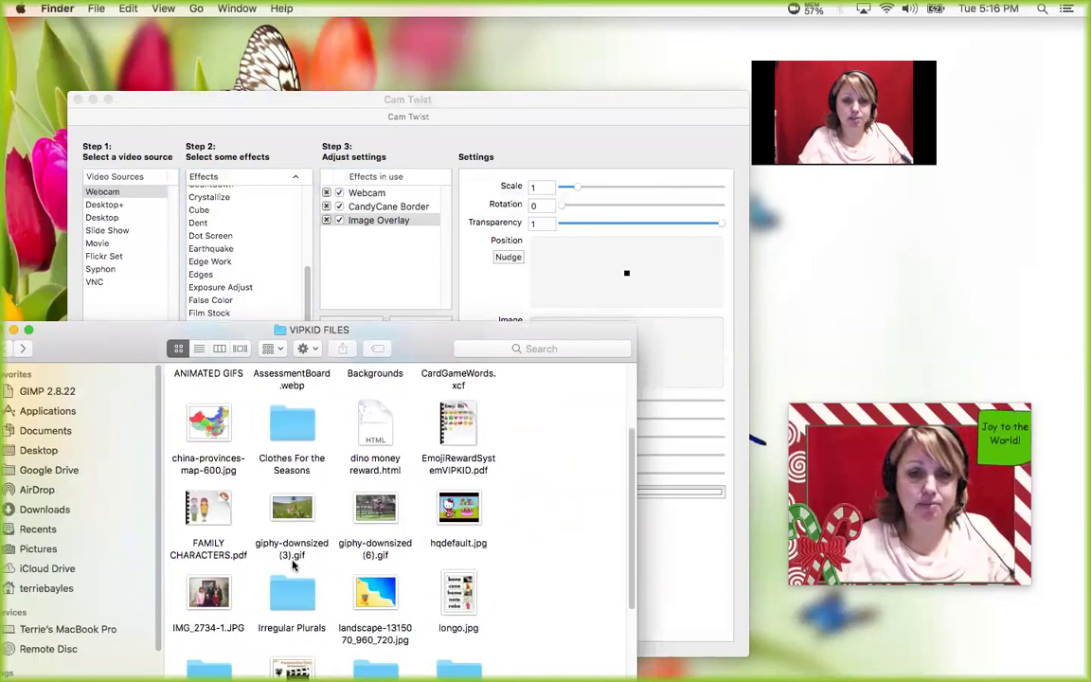
click(194, 563)
double_click(194, 563)
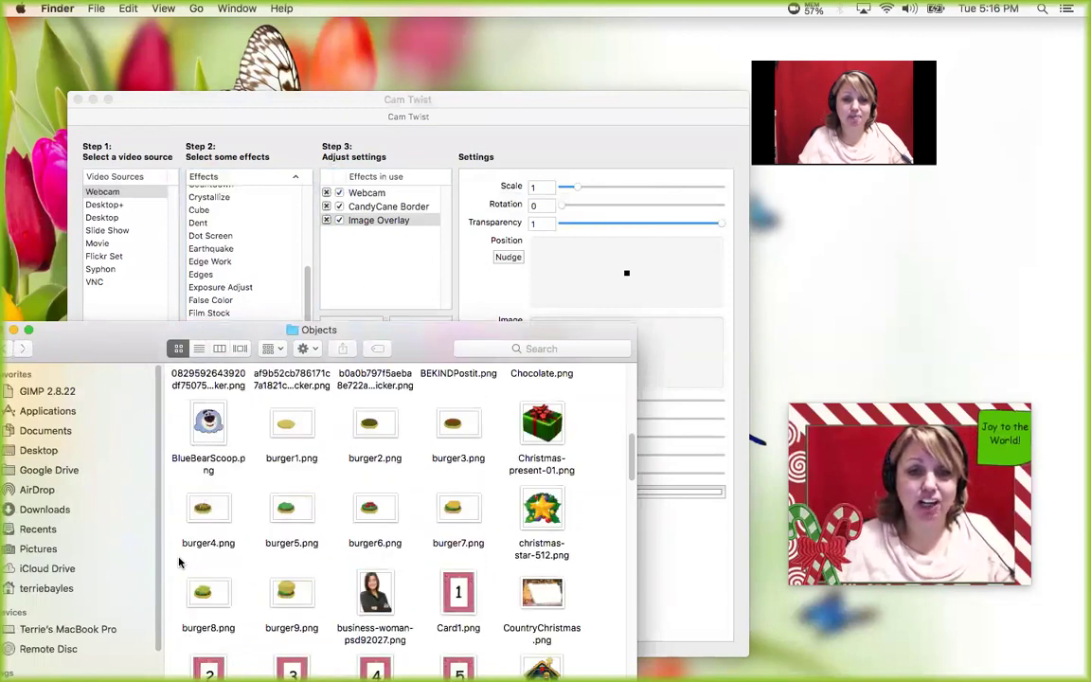
- Load the name-banner image into the new overlay and place it lower-right in the picture
drag(625, 464, 631, 526)
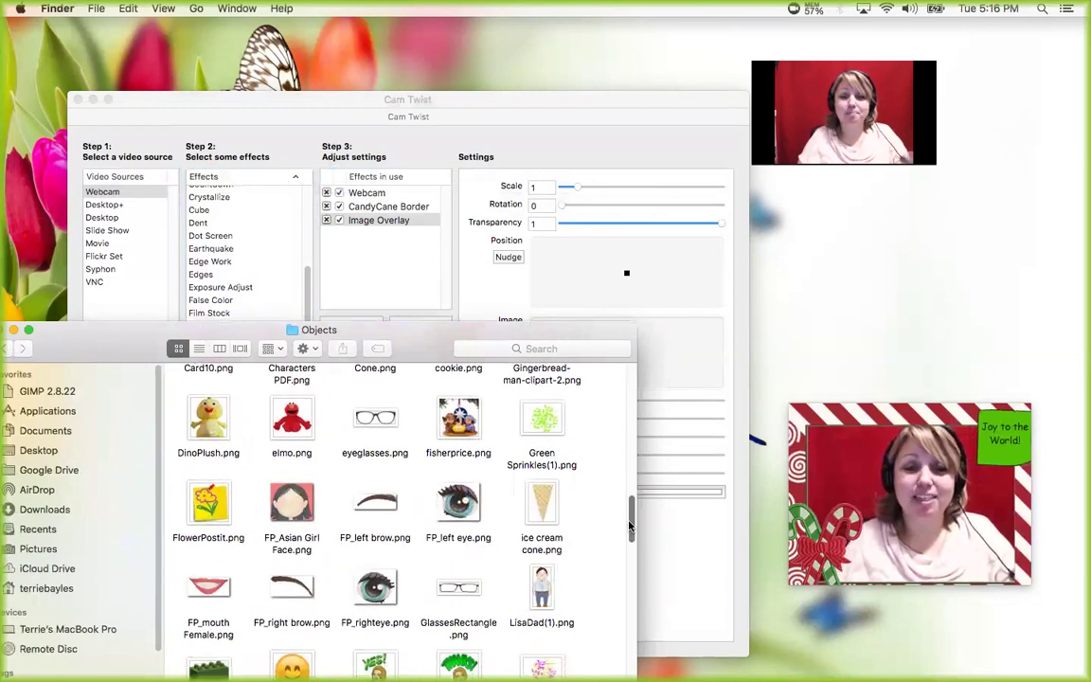
drag(630, 526, 639, 587)
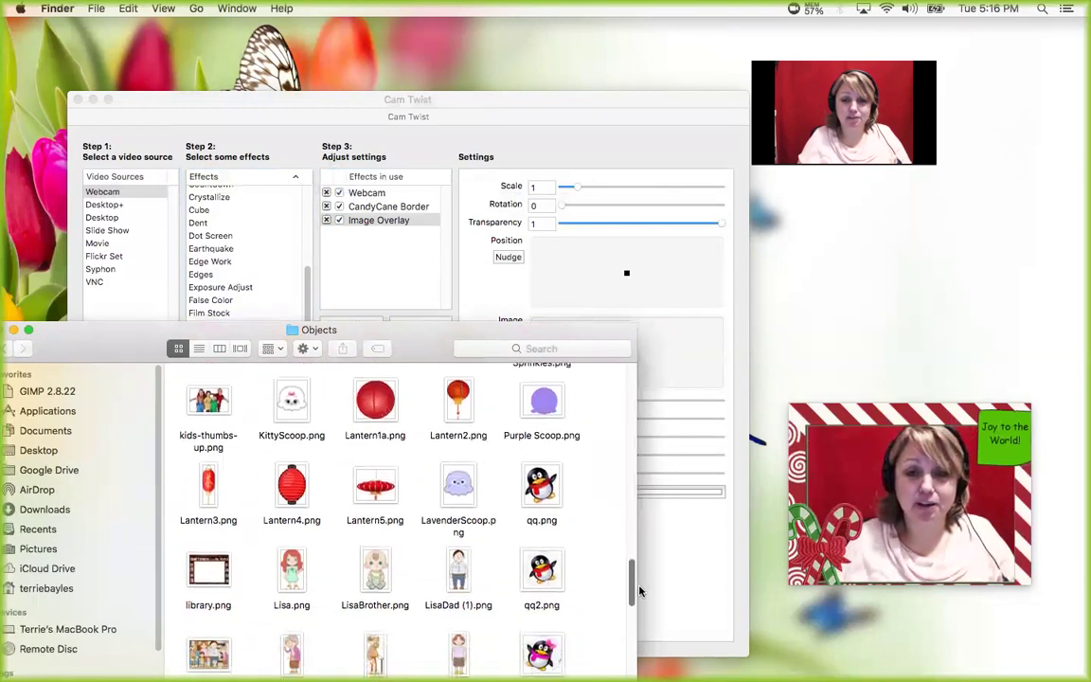
scroll(583, 562, down, 10)
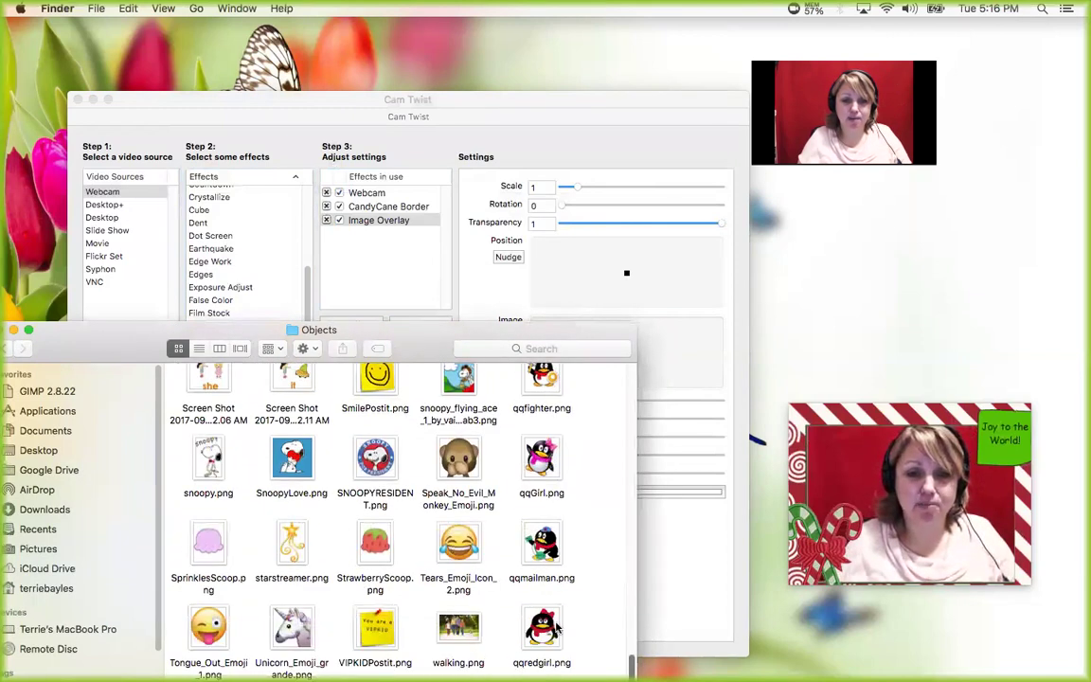
scroll(261, 593, down, 5)
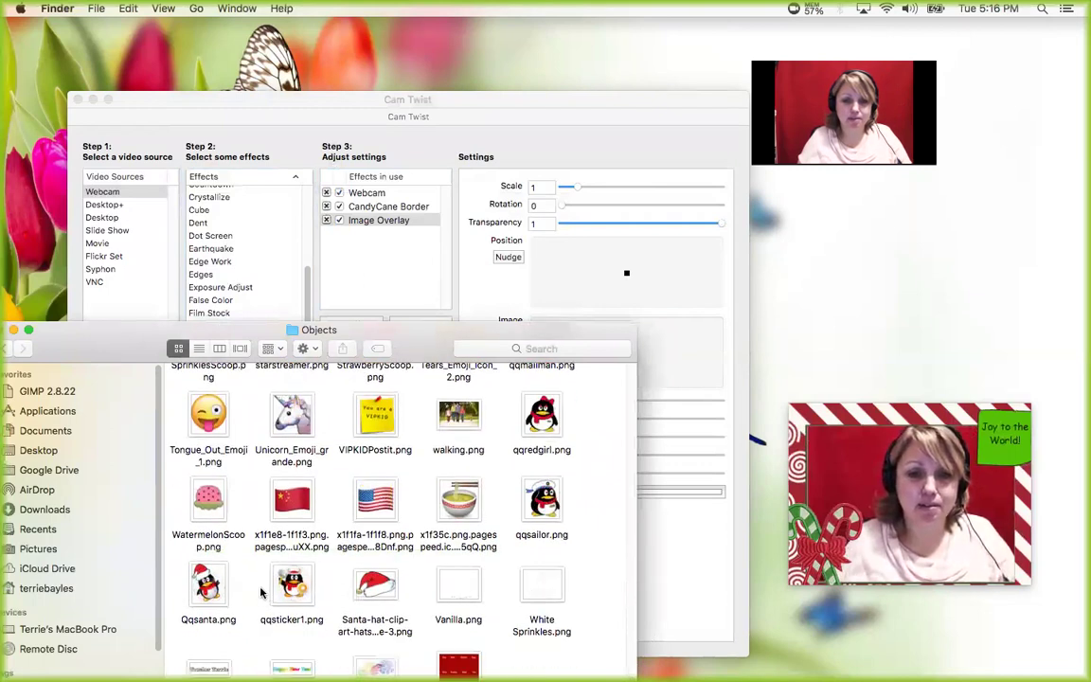
click(208, 660)
drag(208, 660, 689, 353)
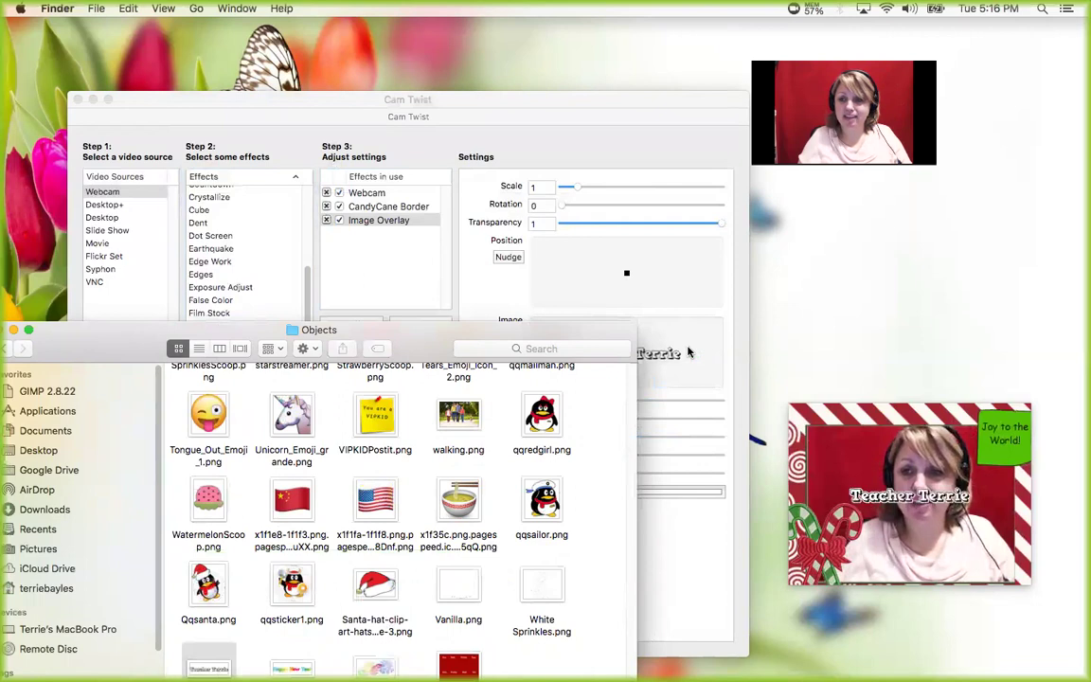
drag(390, 329, 142, 315)
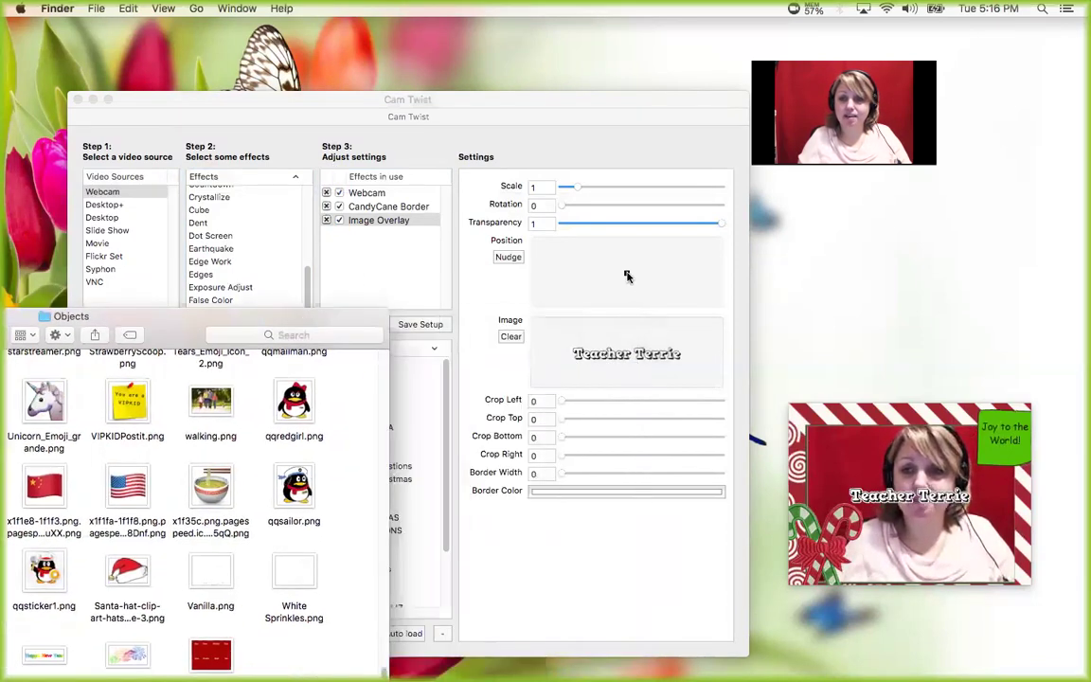
click(625, 275)
drag(625, 283, 637, 293)
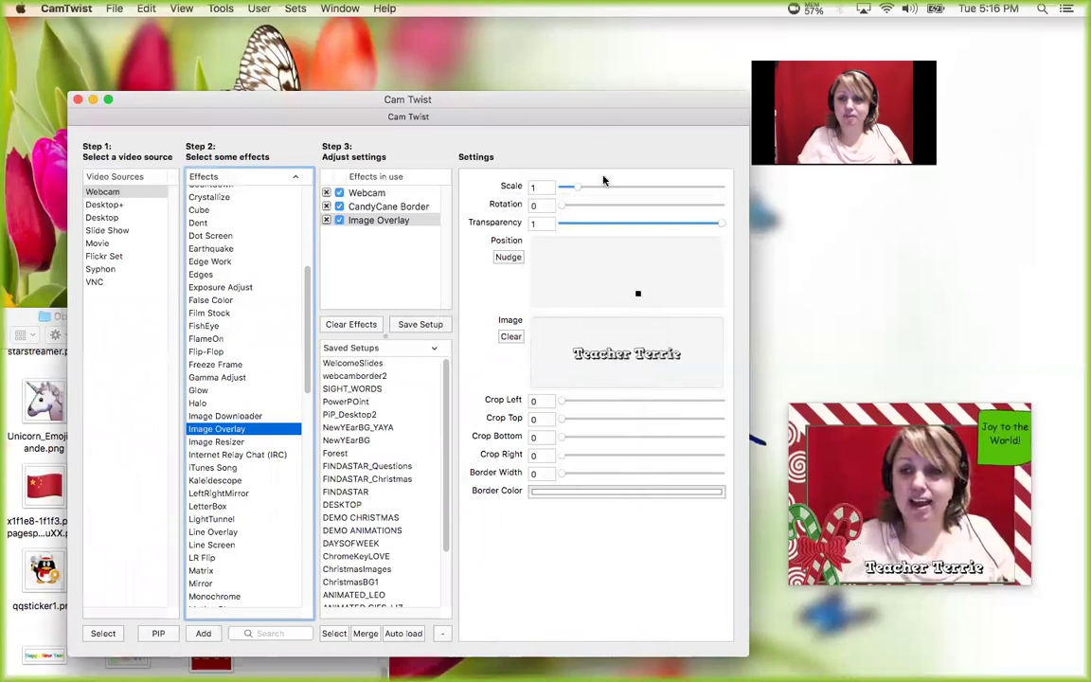
- Scale the name-banner overlay from 1 up to about 1.503
drag(576, 186, 585, 189)
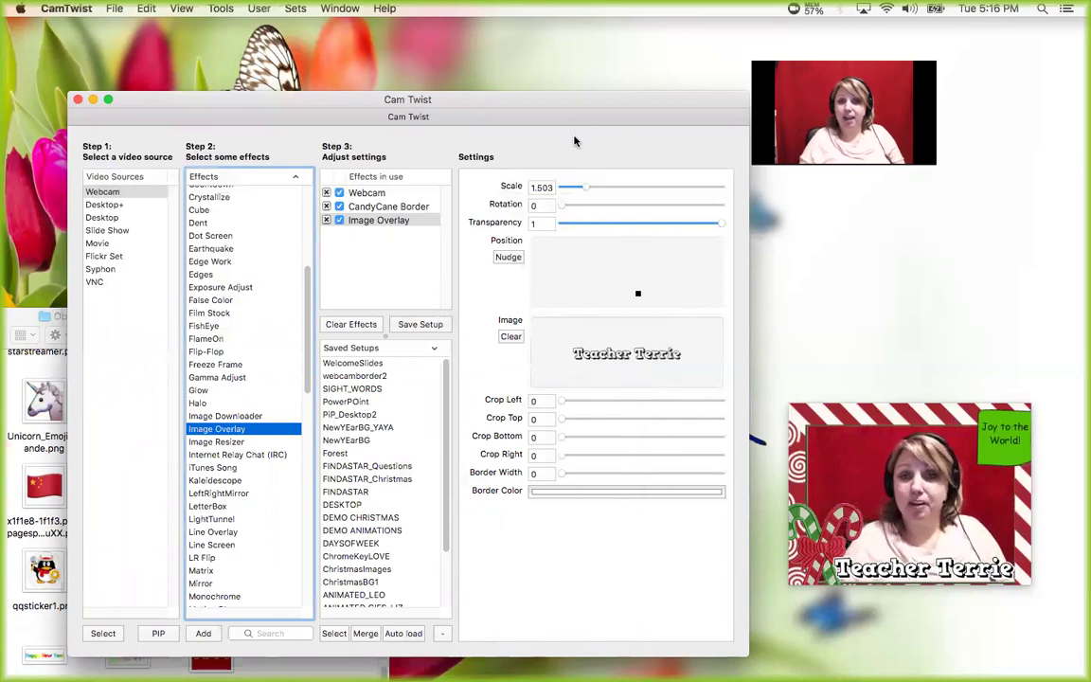
- Rename the name-banner Image Overlay effect to 'MyName'
click(384, 221)
double_click(393, 223)
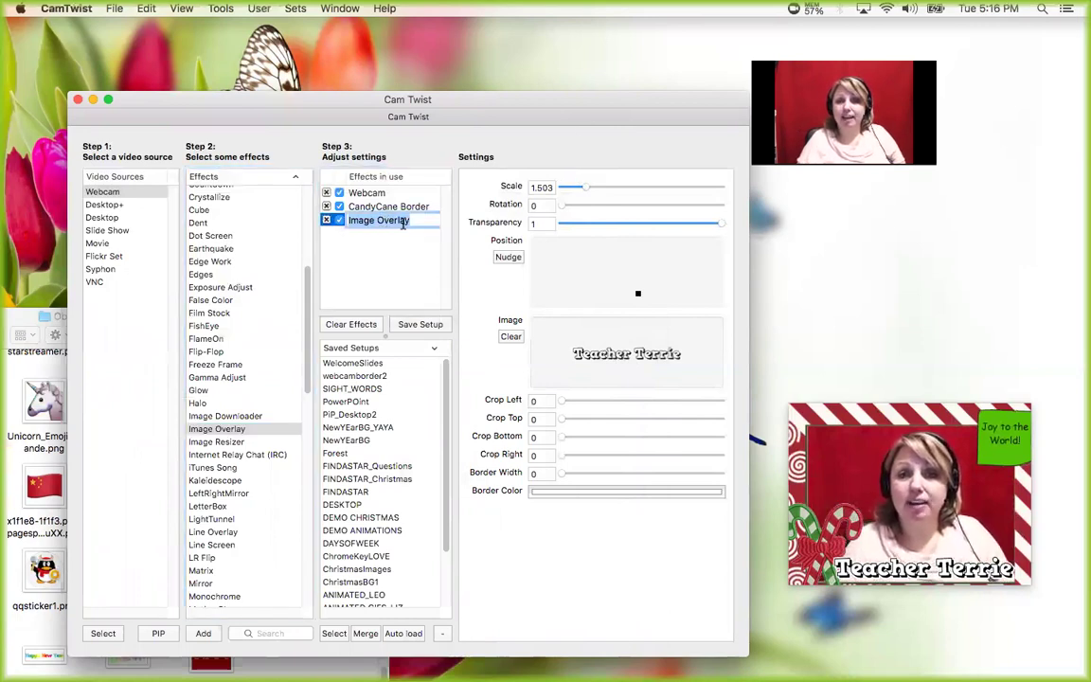
text(MyName)
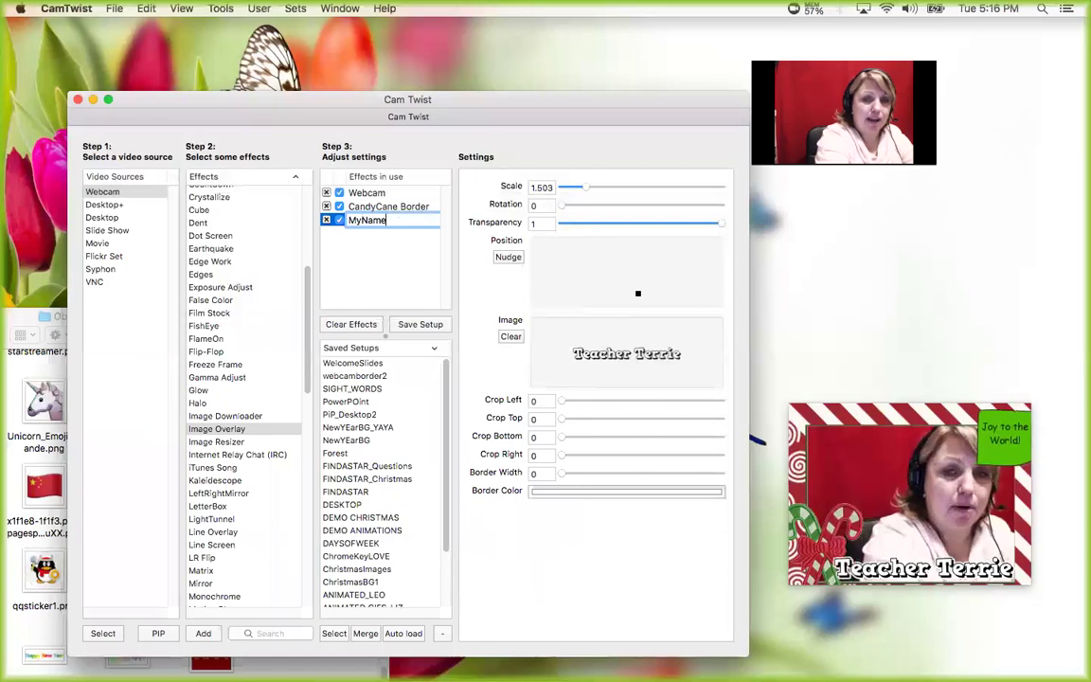
key(Return)
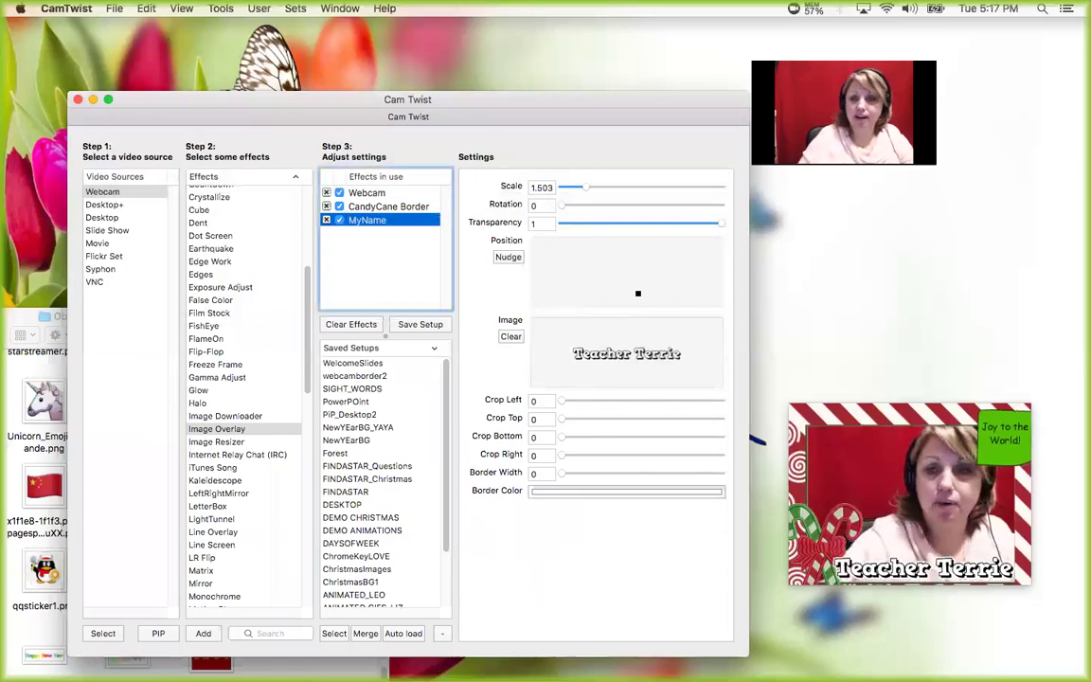
- Start saving the setup as 'DEMO' with the video source included, then cancel
click(418, 325)
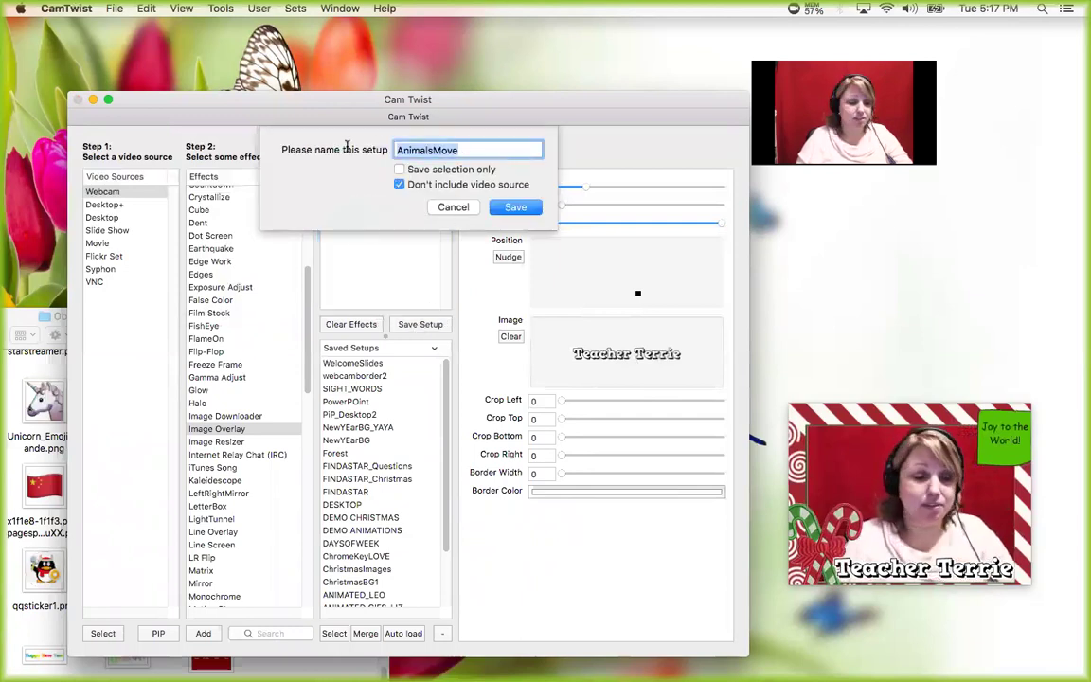
text(DEM)
key(BackSpace)
key(BackSpace)
text(EOMO)
key(BackSpace)
key(BackSpace)
key(BackSpace)
text(MO)
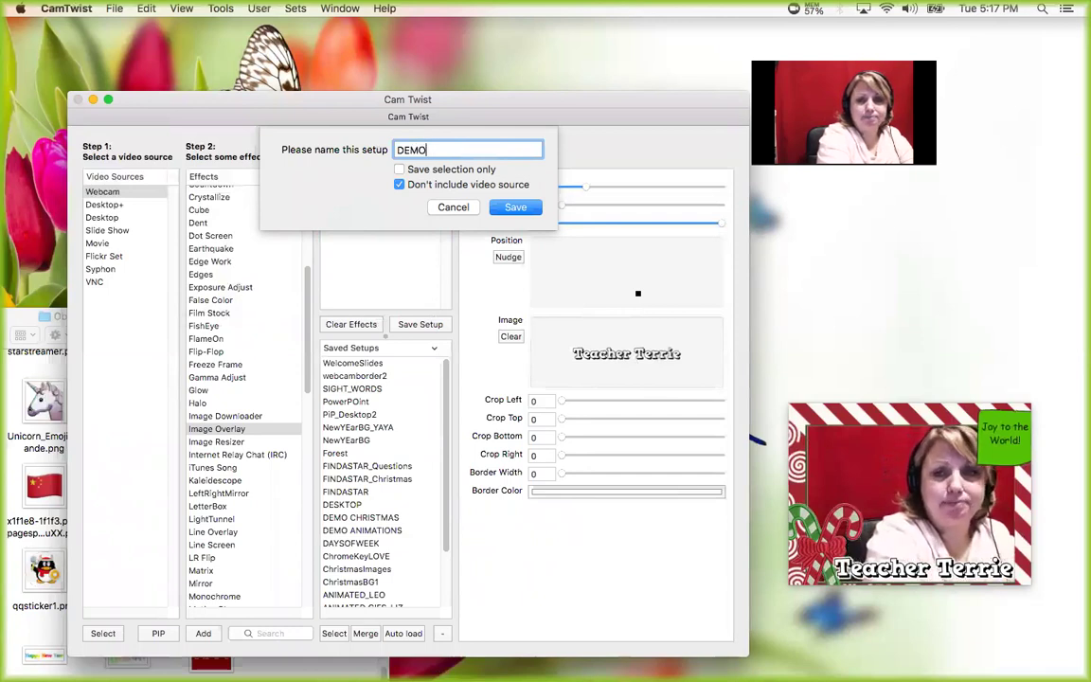
click(398, 184)
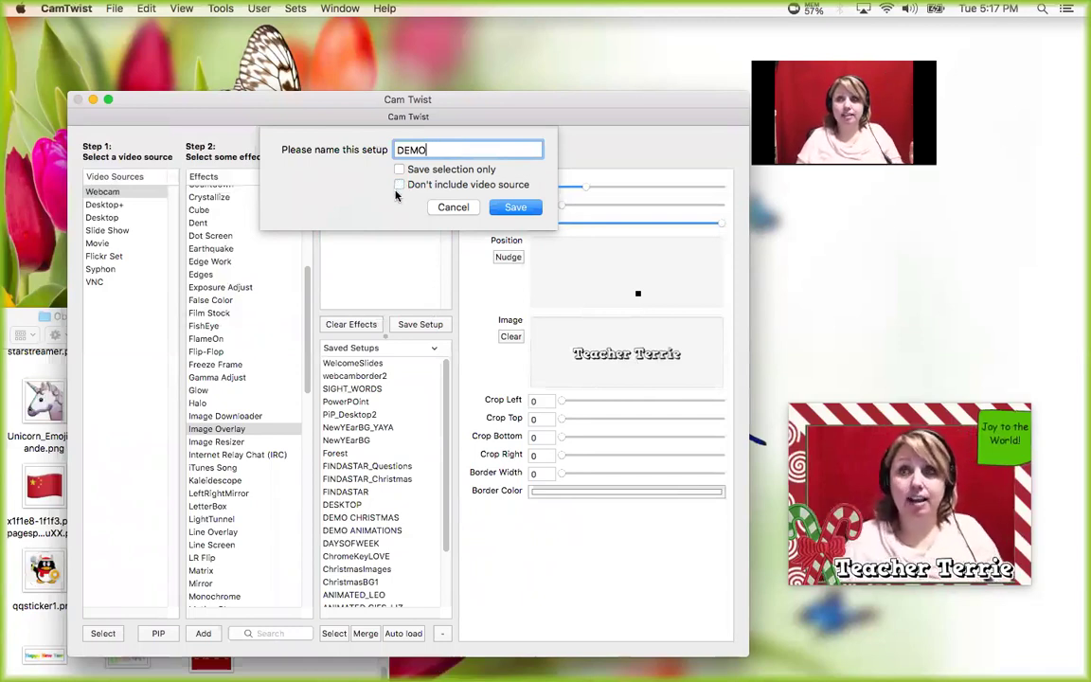
click(517, 210)
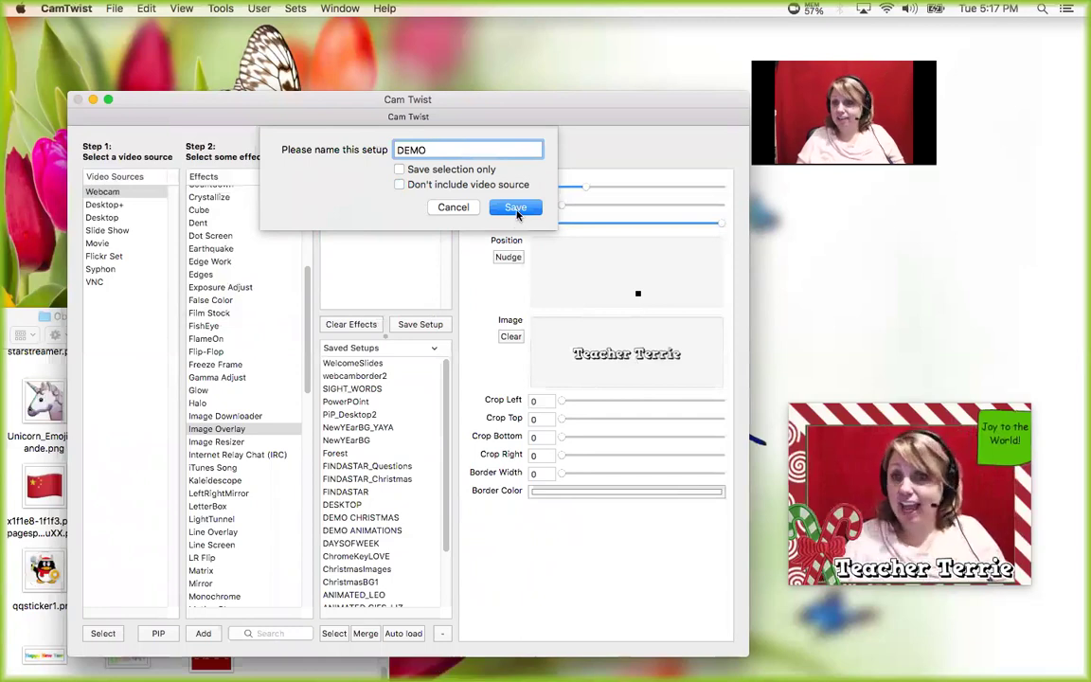
click(453, 206)
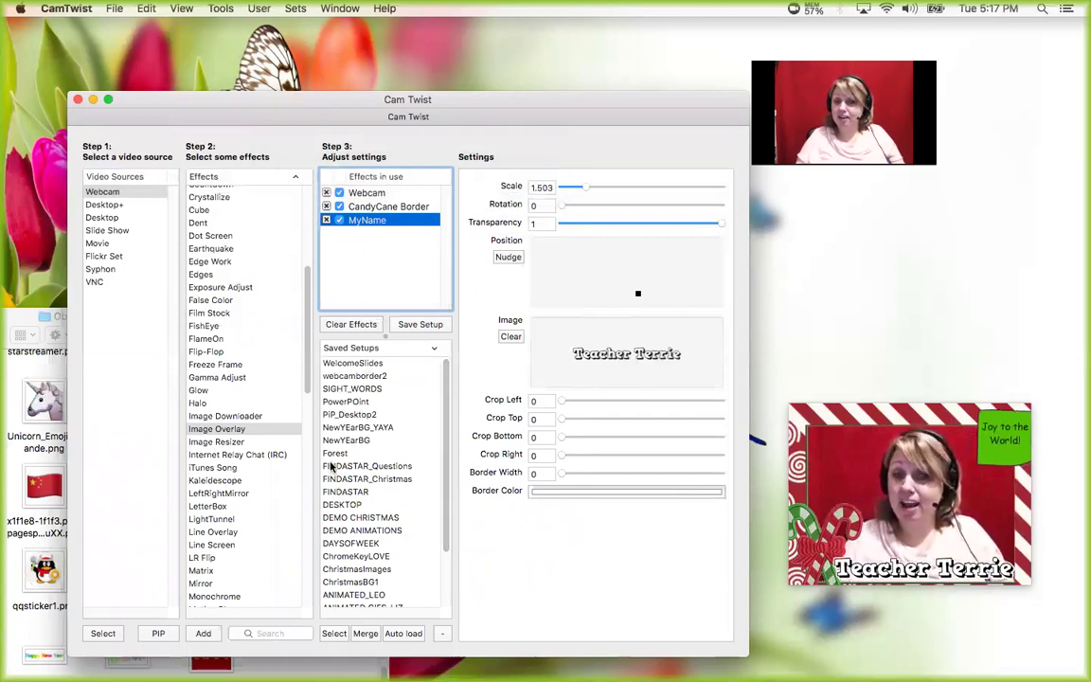
- Open the DEMO CHRISTMAS saved setup, then load ChristmasBG1
click(359, 517)
double_click(360, 517)
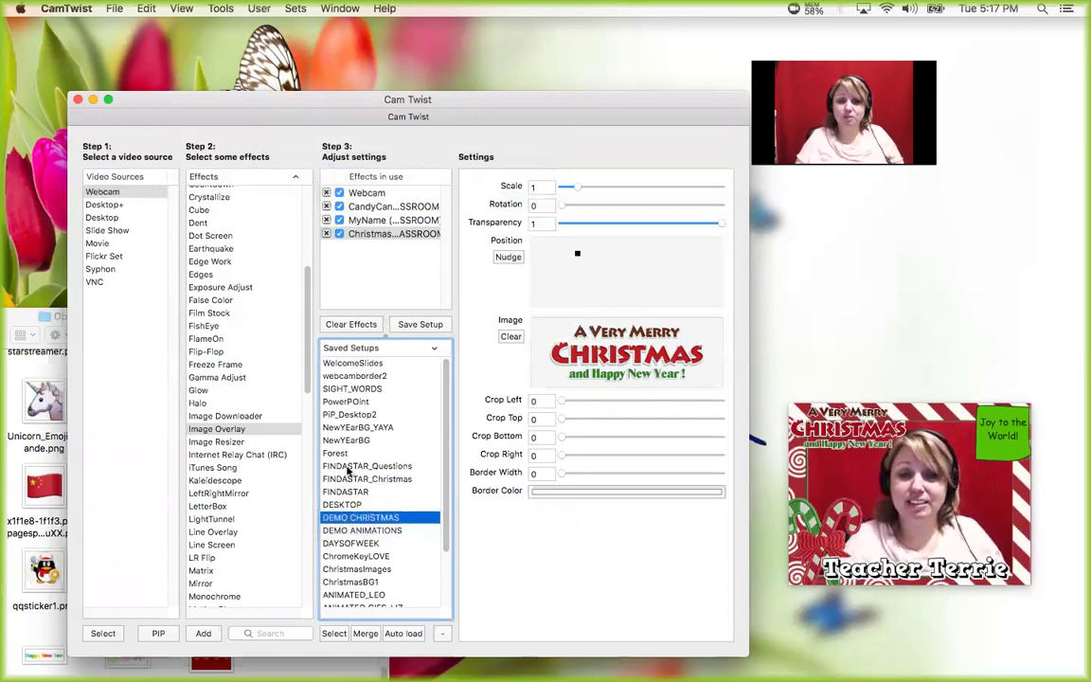
double_click(359, 583)
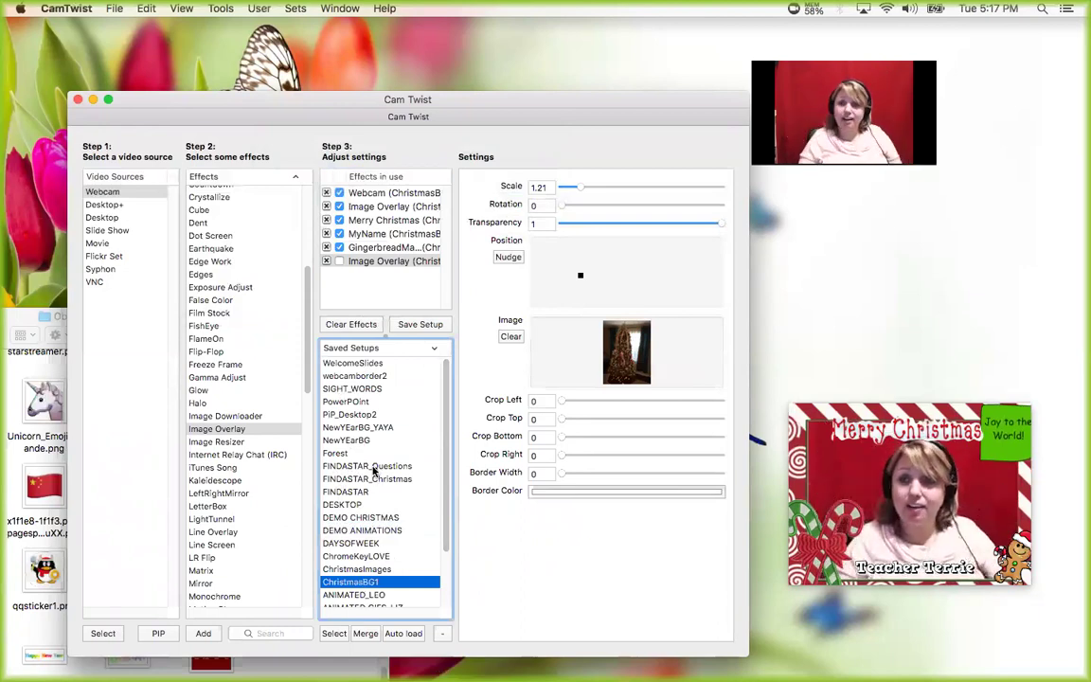
- Select the gingerbread man effect and nudge its position within the frame's lower-right area
click(370, 218)
key(Up)
key(Down)
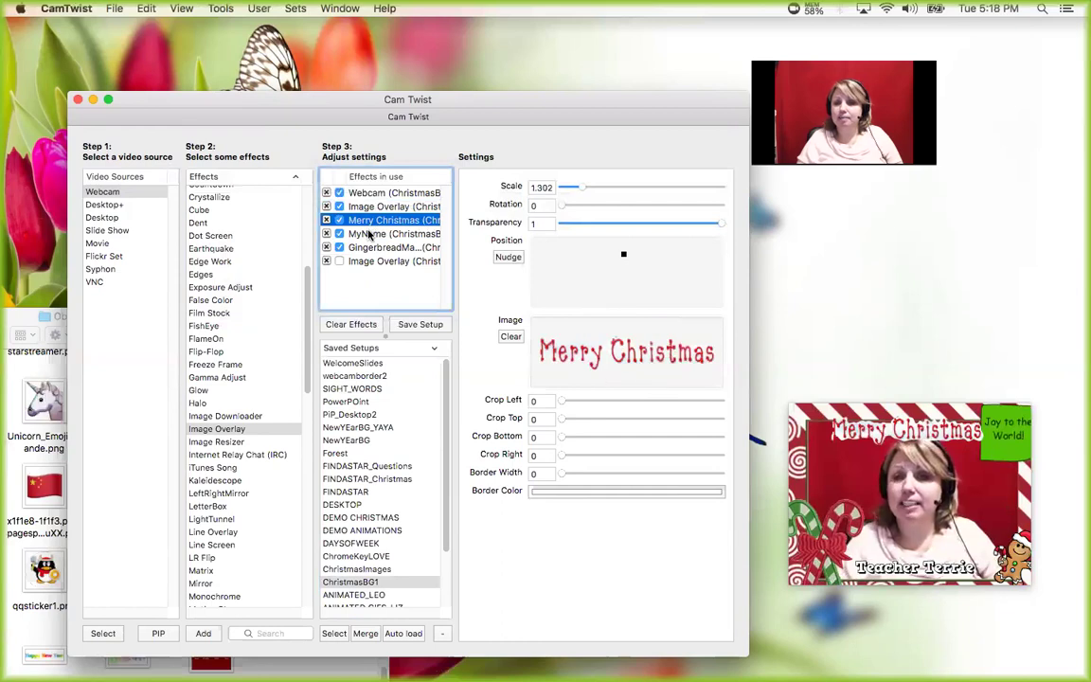
click(370, 233)
click(379, 245)
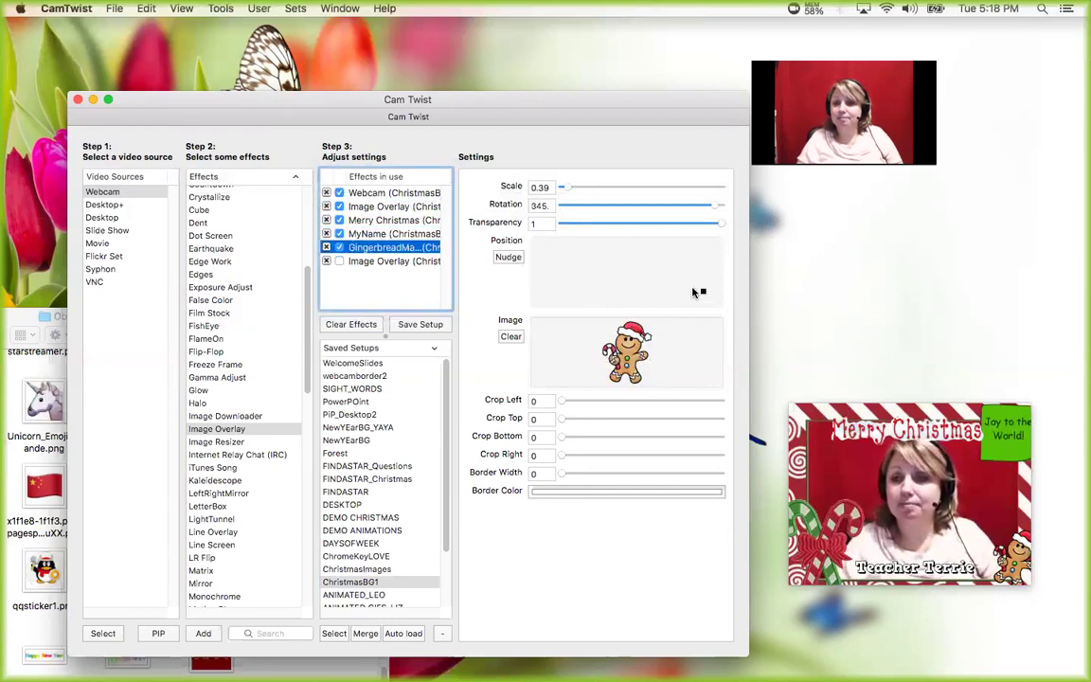
drag(692, 291, 689, 288)
mouse_move(636, 280)
mouse_down()
mouse_move(592, 268)
mouse_move(701, 291)
mouse_up()
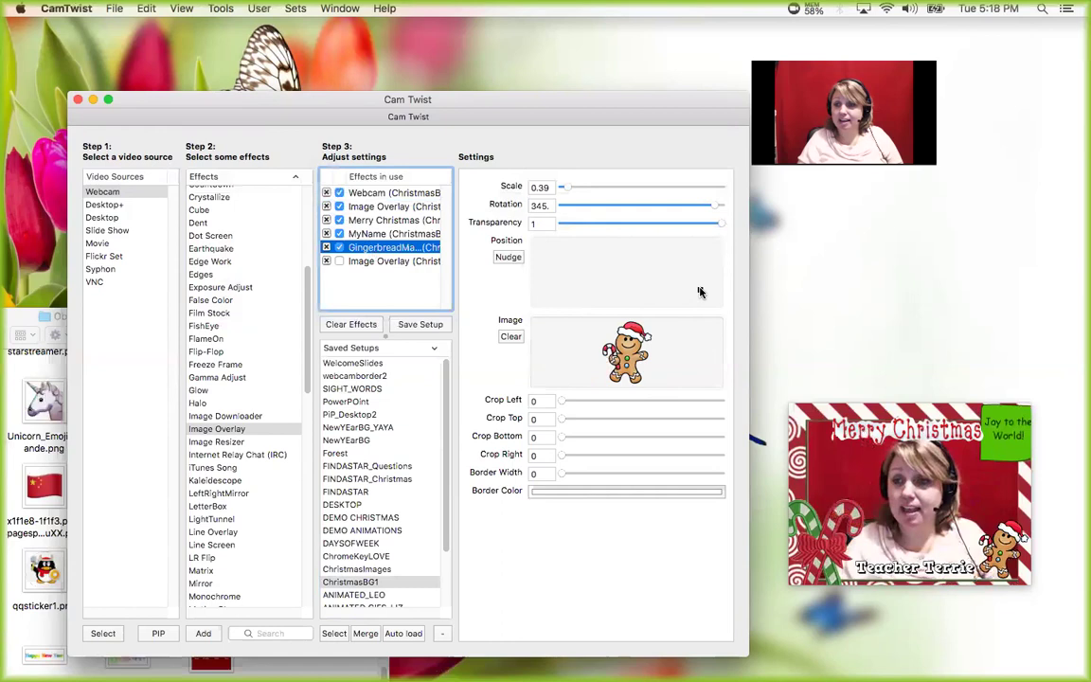
- Move the GingerbreadMan layer to the end of the effects-in-use list
click(382, 235)
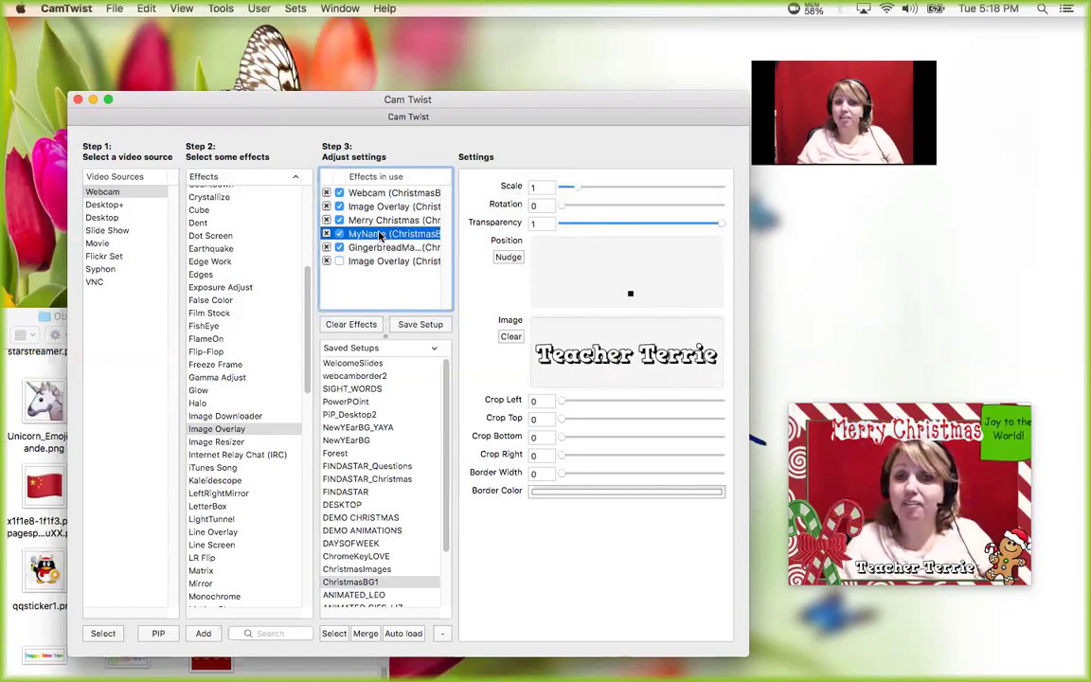
click(379, 220)
click(378, 207)
click(379, 193)
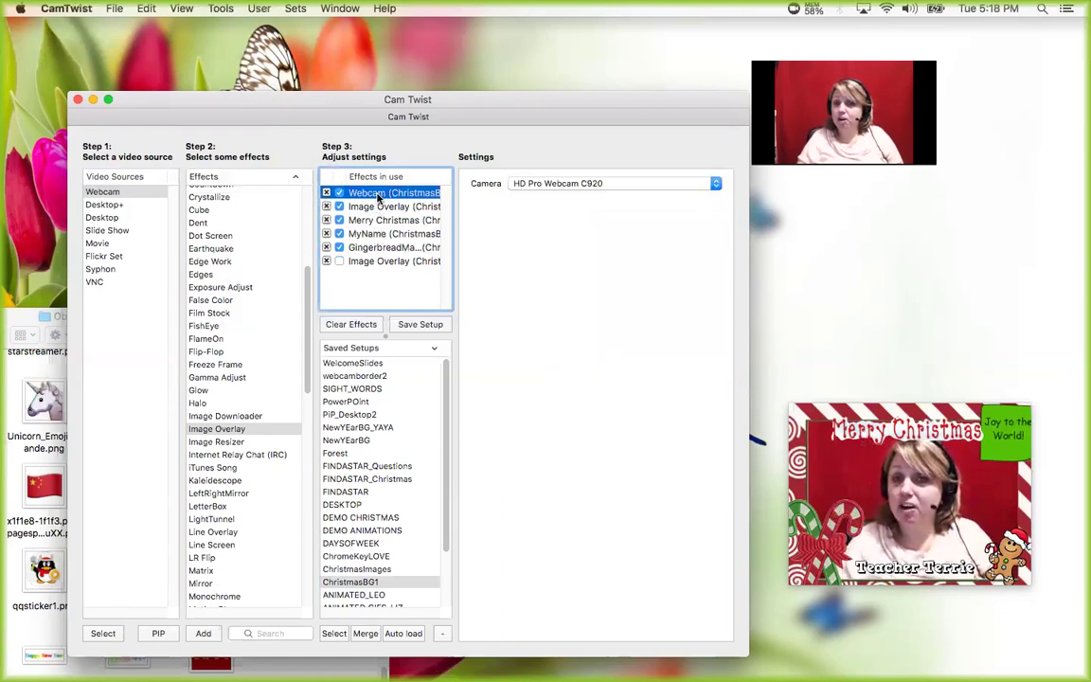
drag(378, 196, 382, 268)
click(384, 256)
click(383, 249)
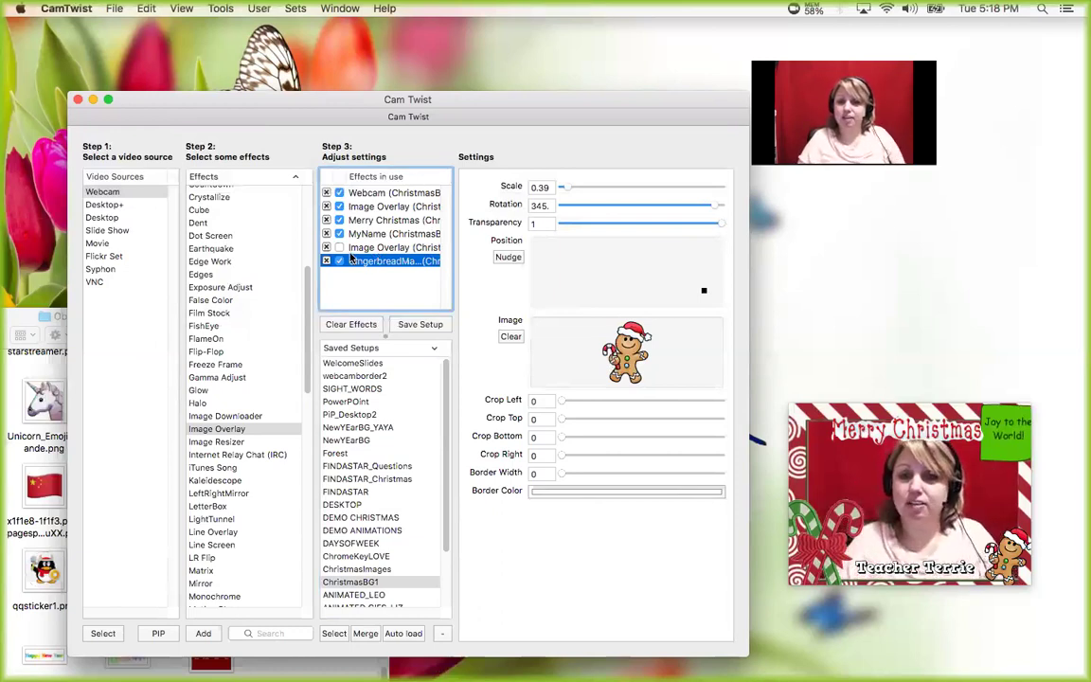
click(339, 247)
click(339, 247)
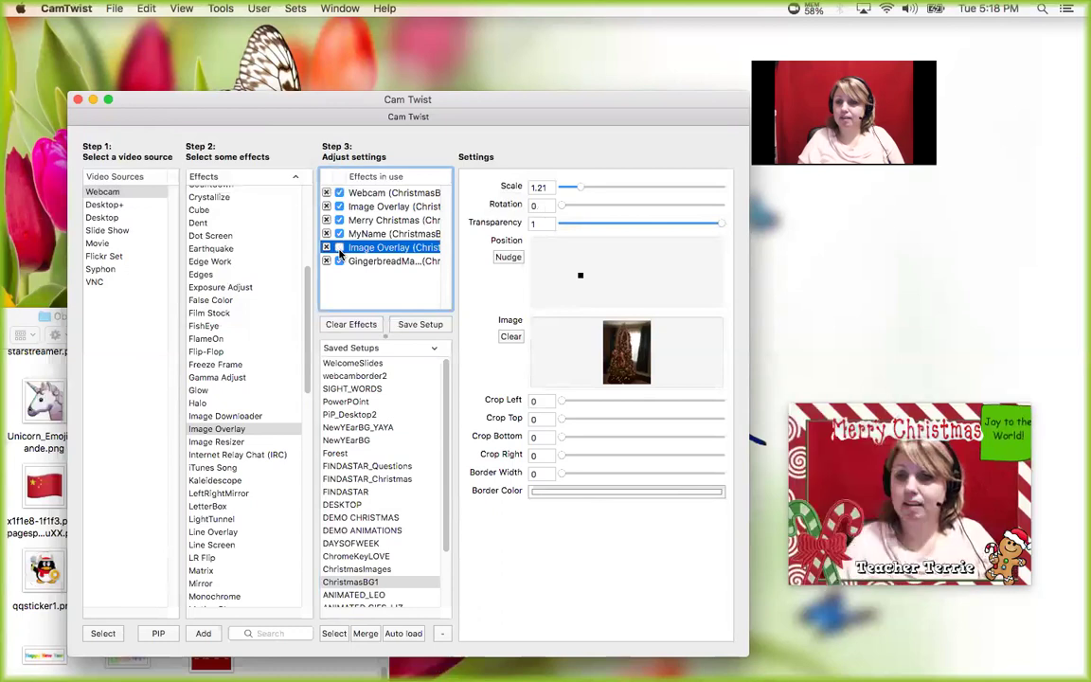
click(338, 234)
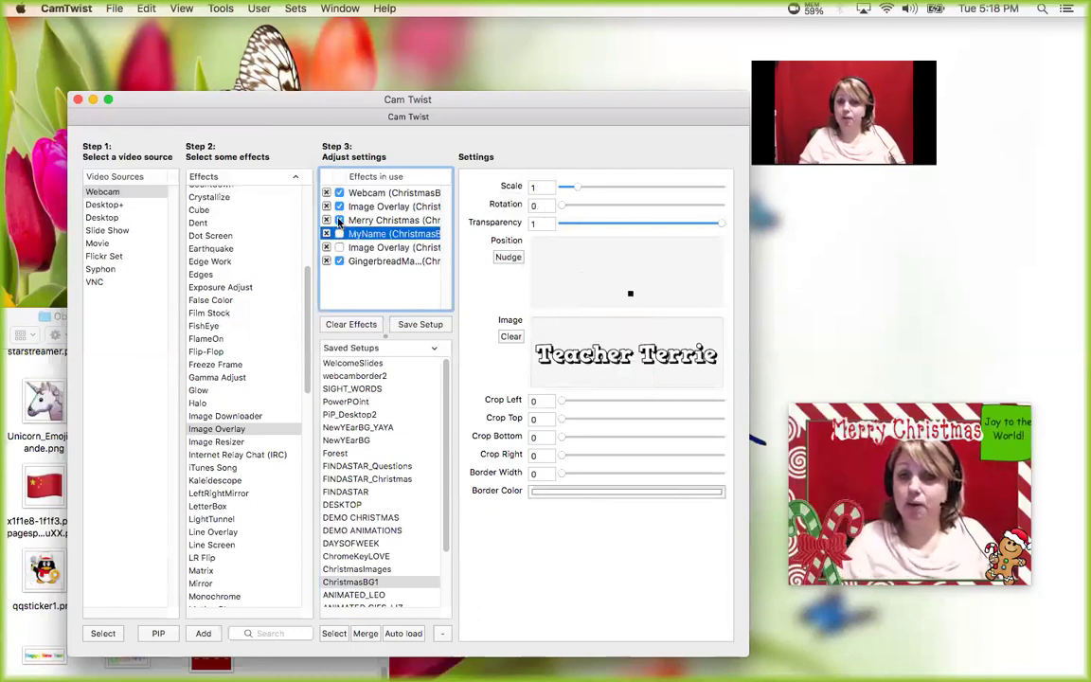
click(338, 220)
click(339, 206)
click(339, 206)
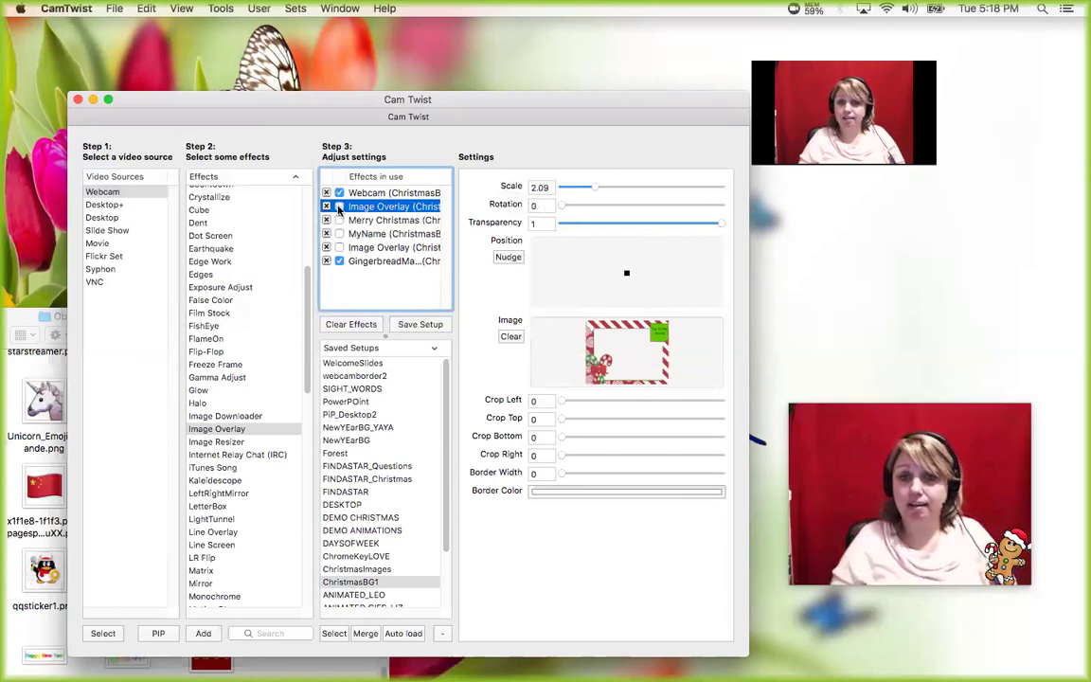
click(338, 207)
click(339, 220)
click(339, 234)
click(339, 247)
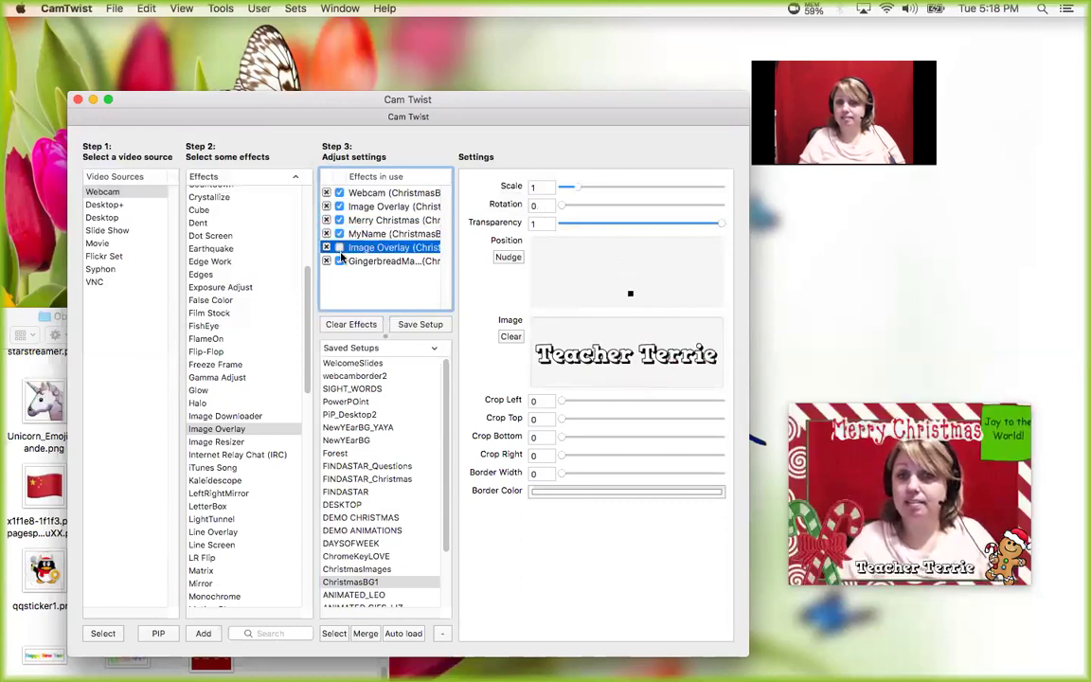
click(339, 248)
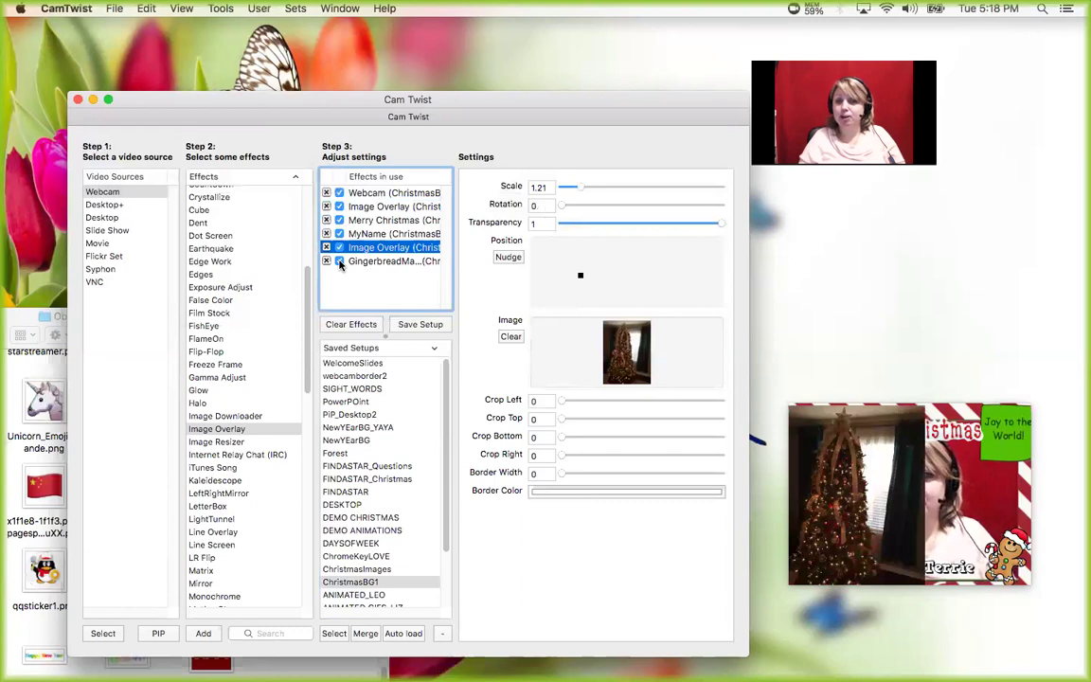
click(339, 248)
click(339, 248)
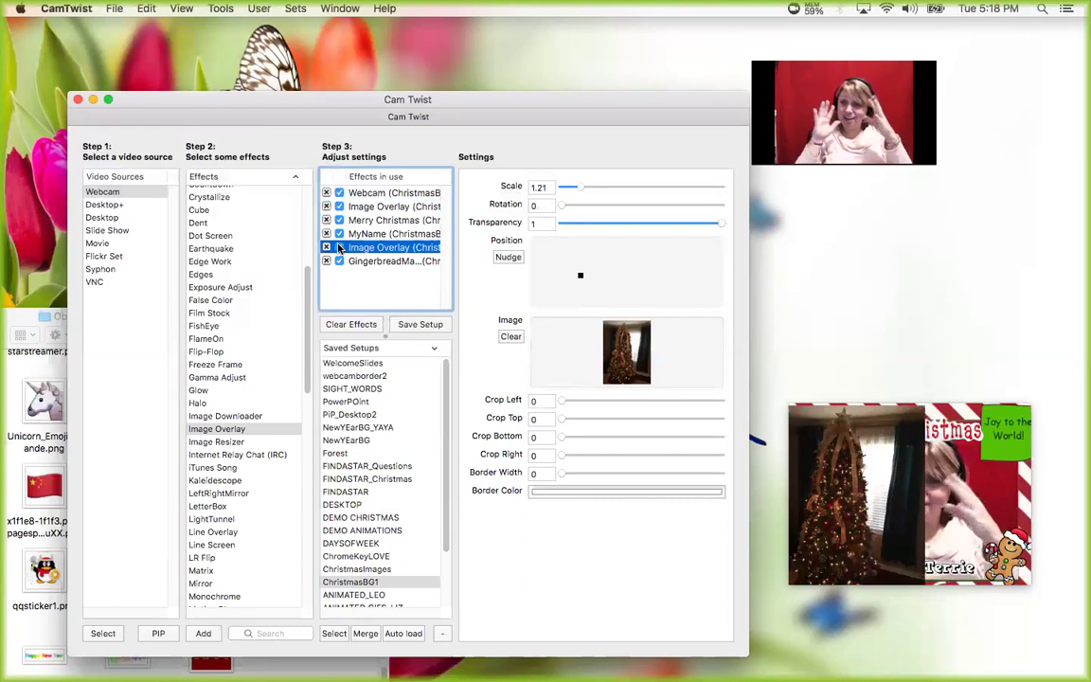
click(339, 248)
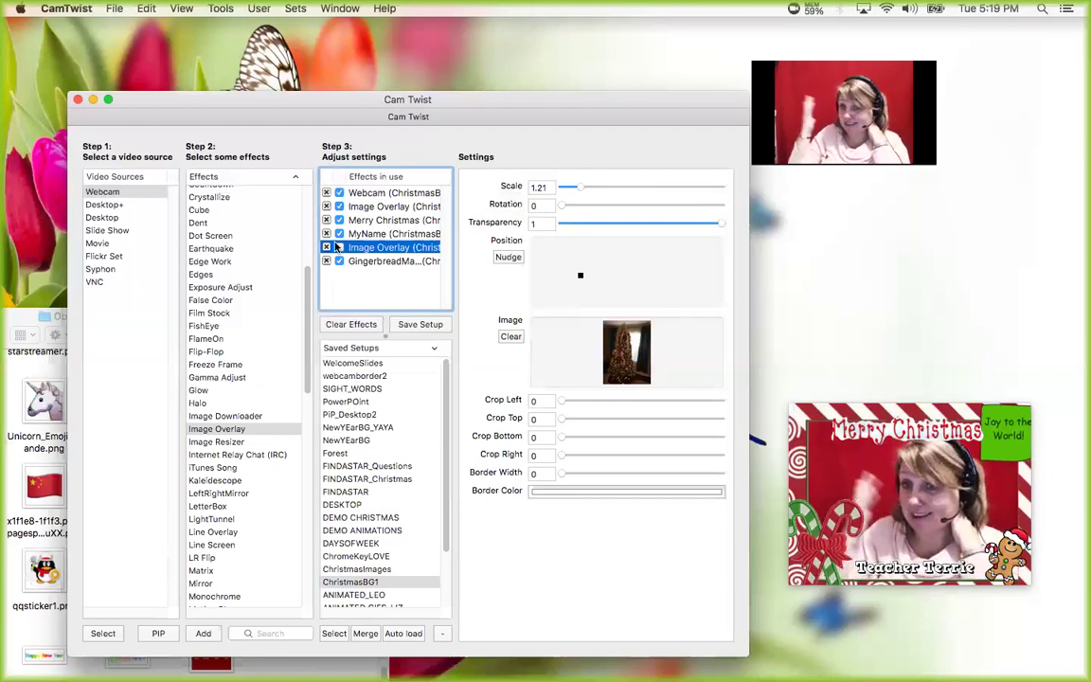
click(338, 247)
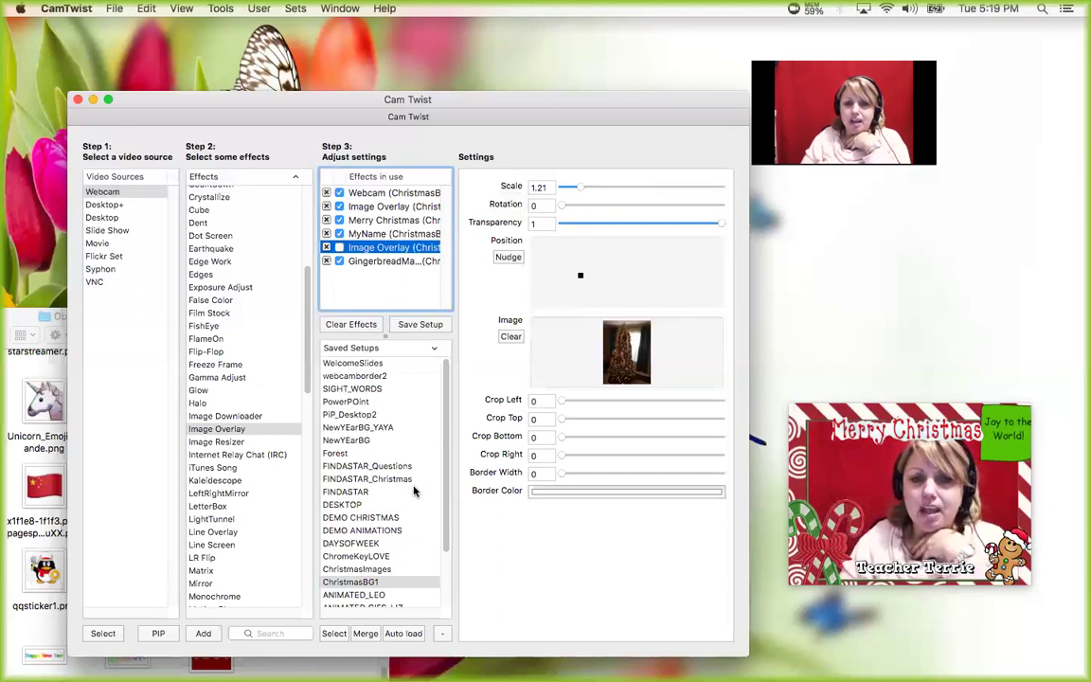
- Load ANIMATED_LEO, turn off the webcam layer and show the enlarged jumping dolphin
scroll(398, 483, down, 3)
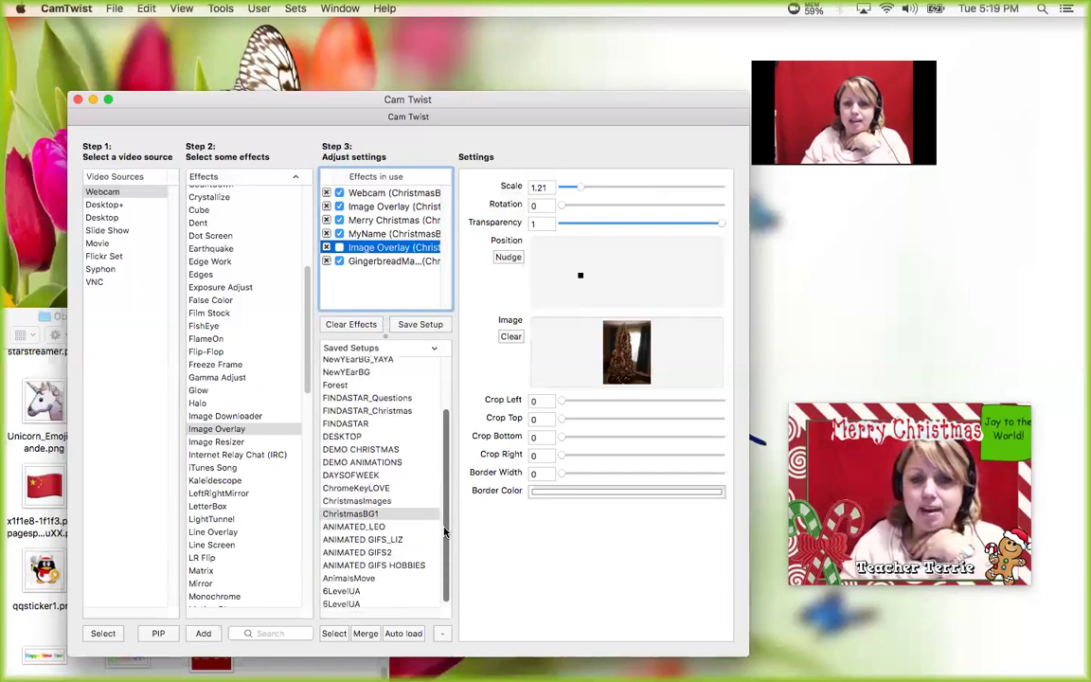
click(386, 525)
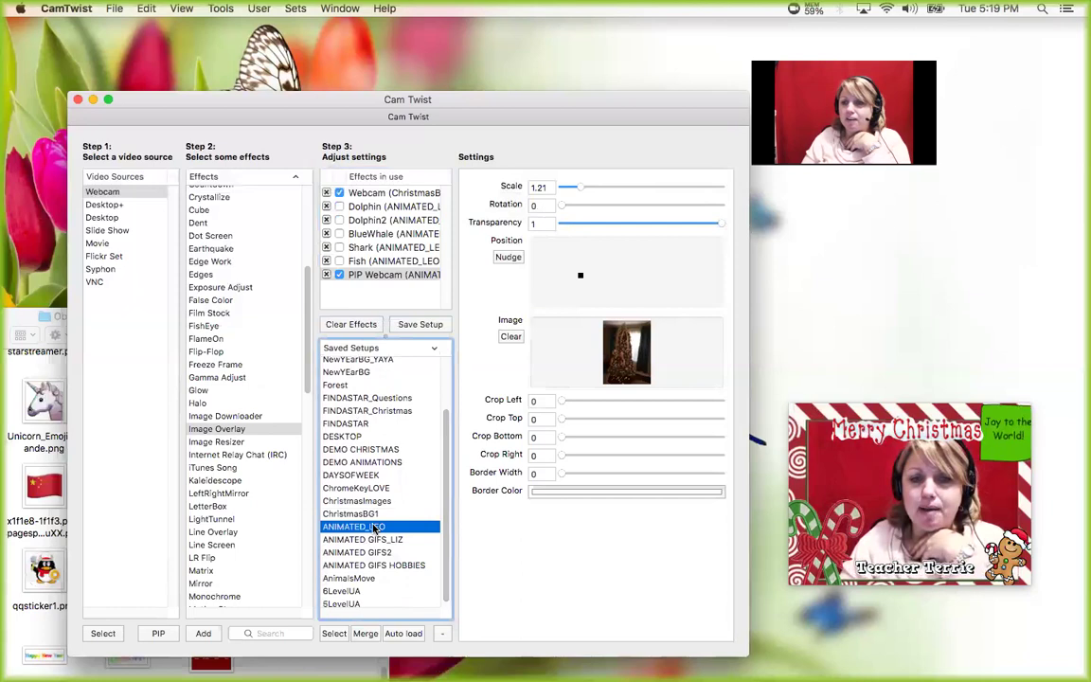
click(339, 193)
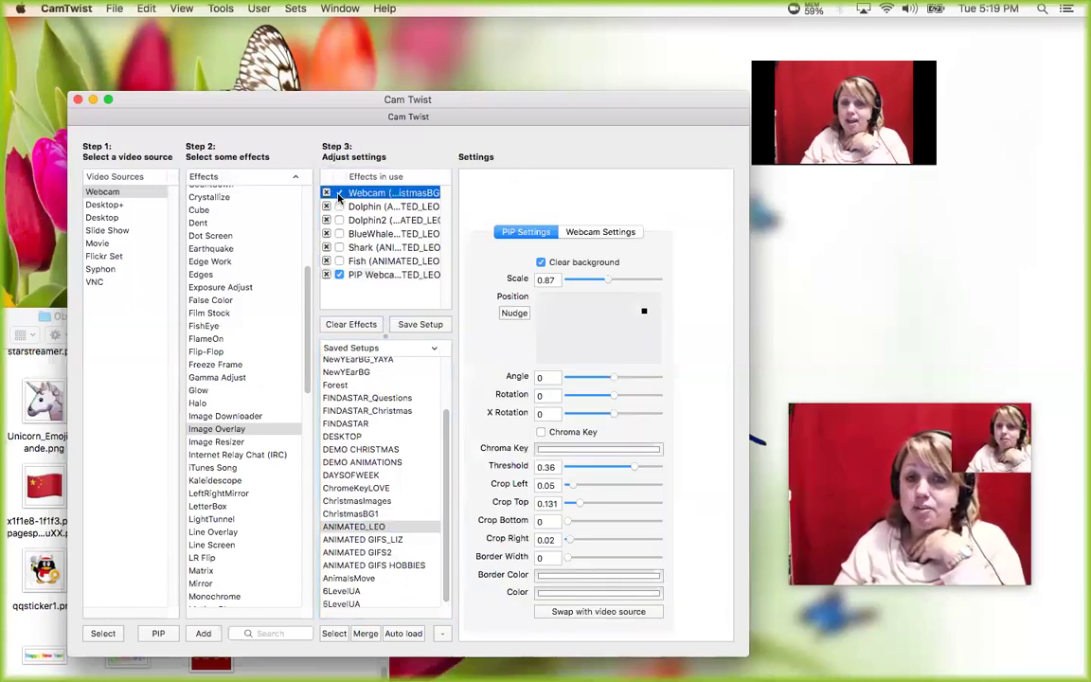
click(339, 207)
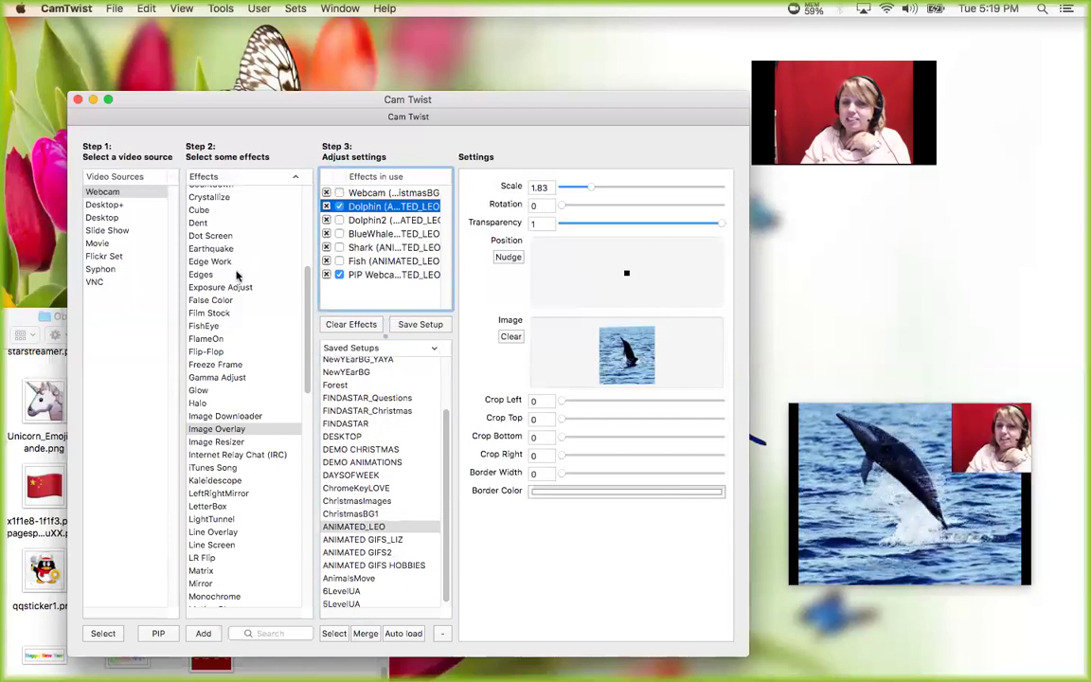
click(207, 431)
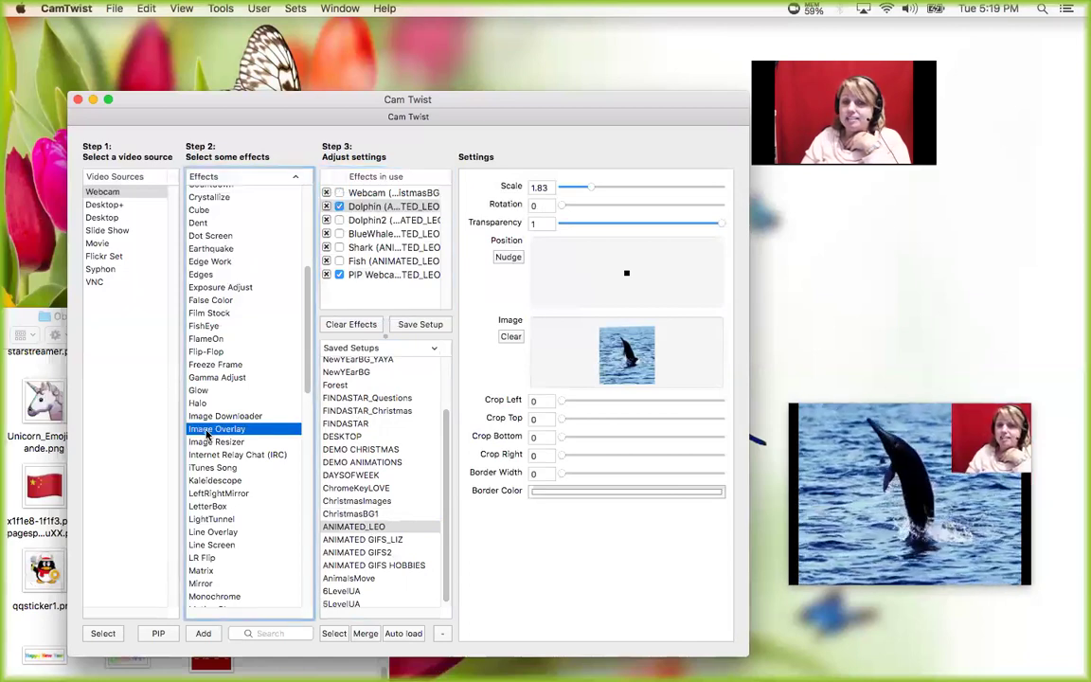
click(36, 327)
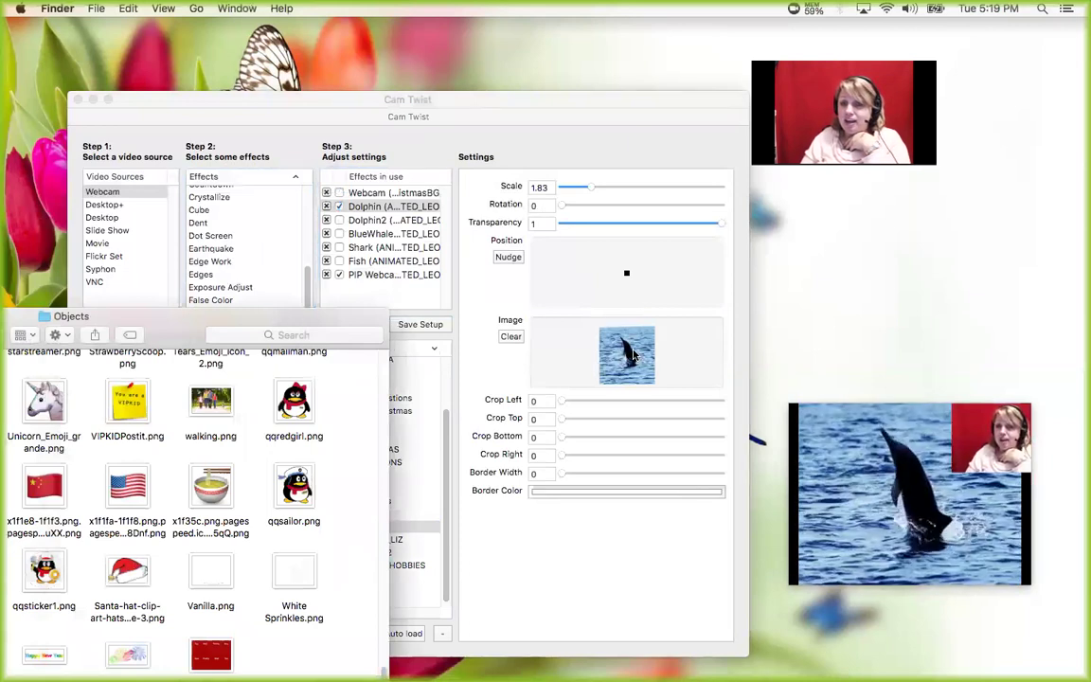
click(580, 189)
drag(580, 192, 586, 193)
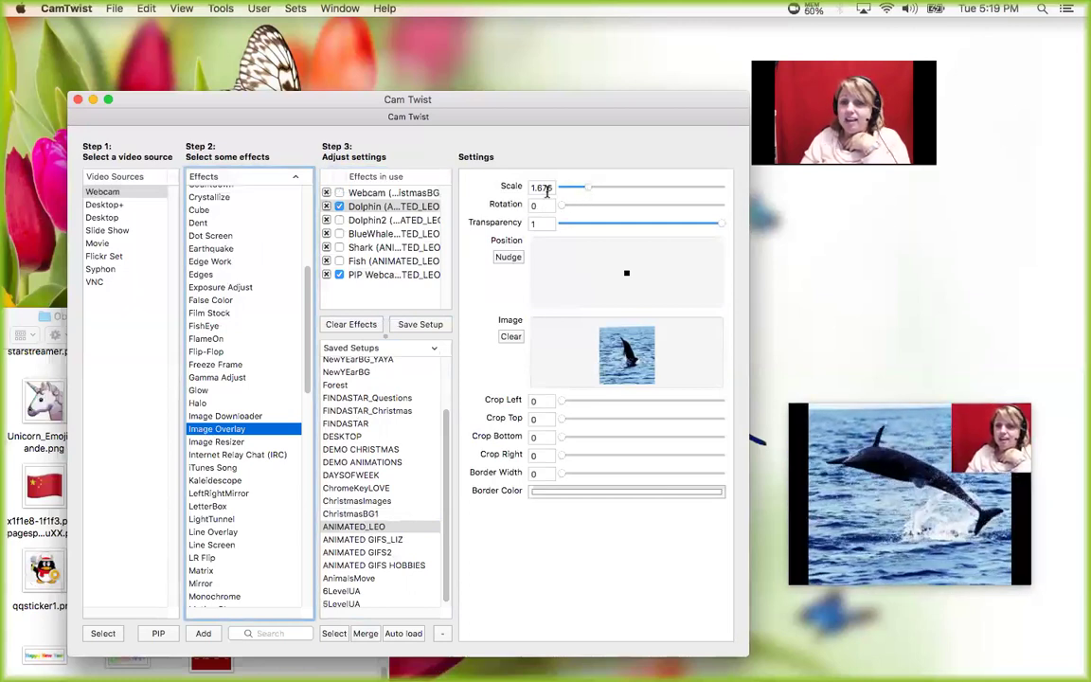
- Swap in the smiling dolphin, add the blue whale, shark and fish scenes, then clear all effects
click(360, 209)
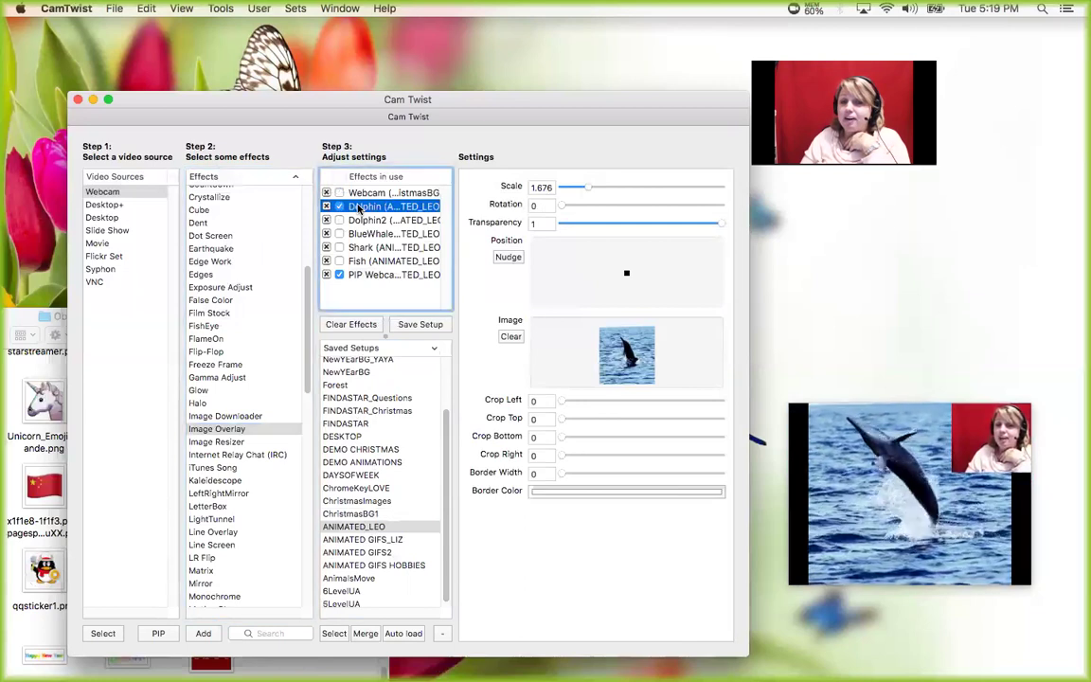
click(358, 207)
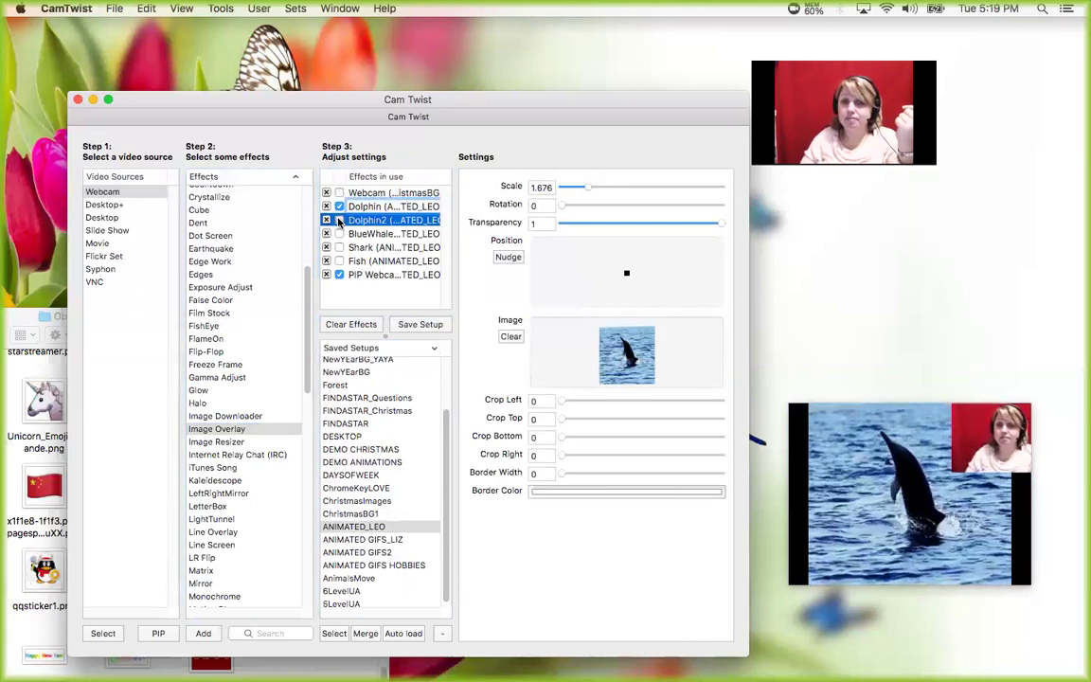
click(339, 221)
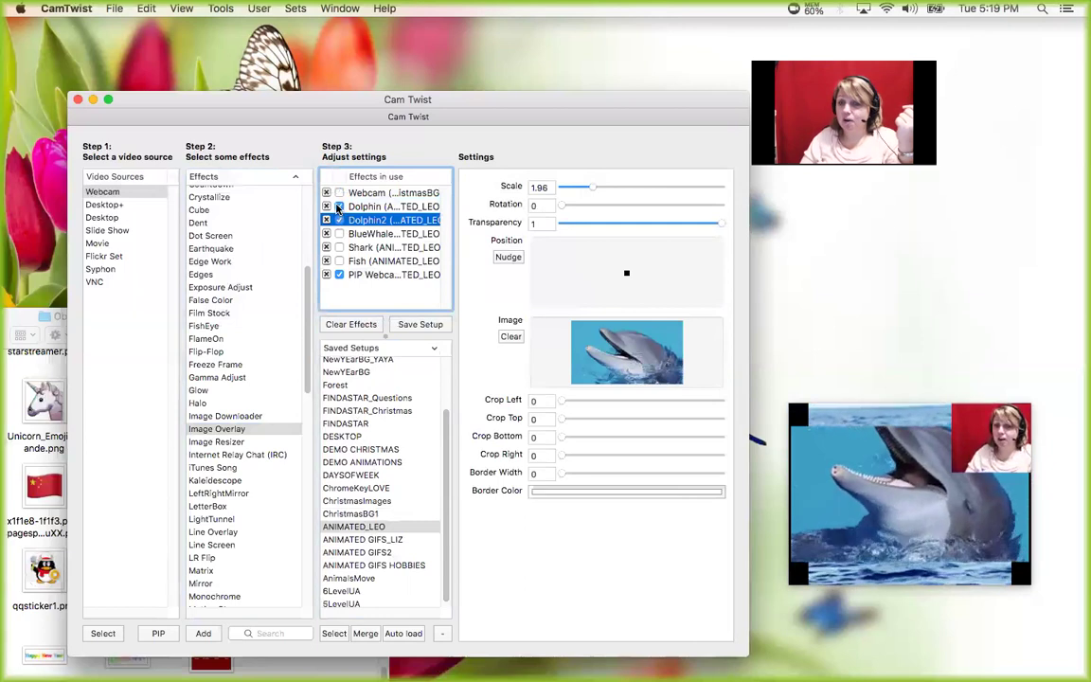
click(338, 208)
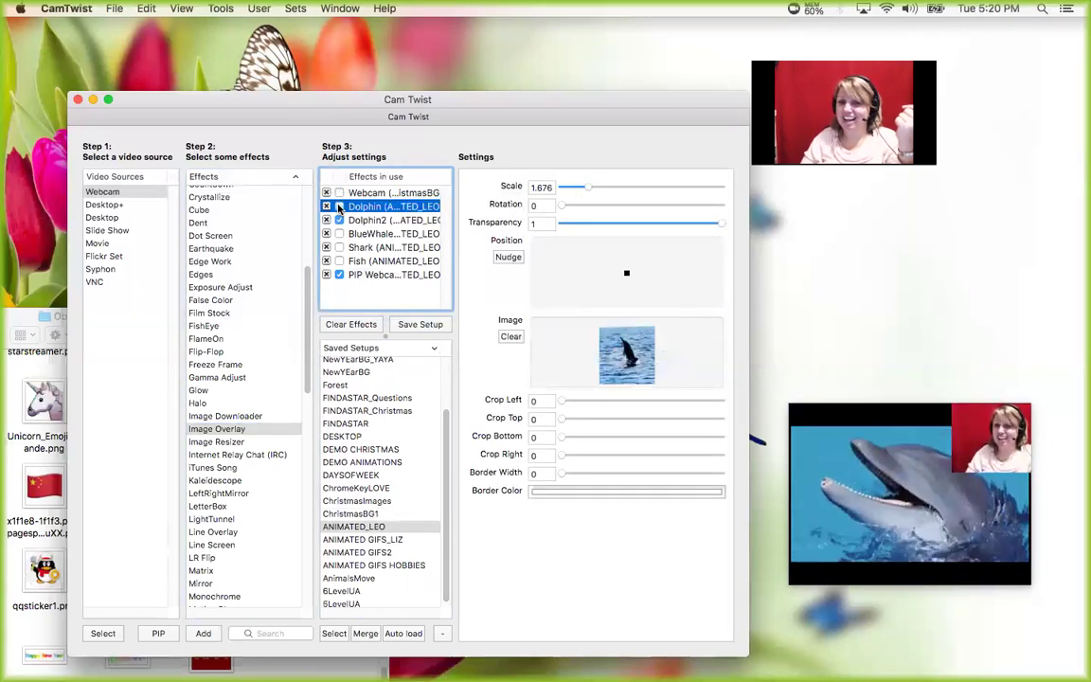
click(339, 234)
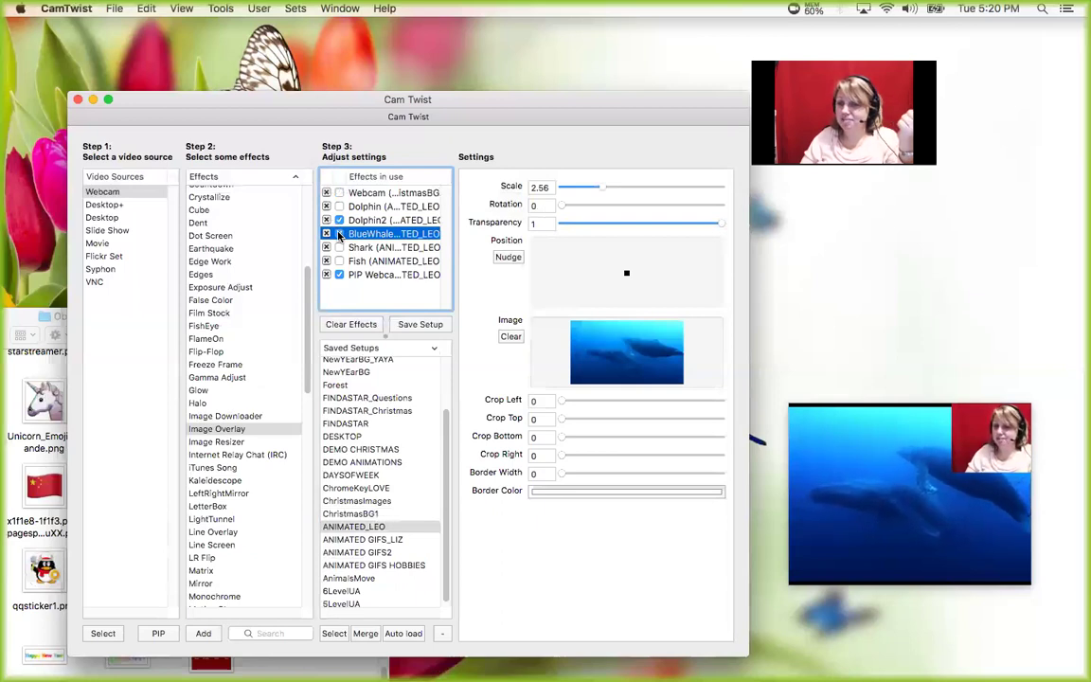
click(339, 248)
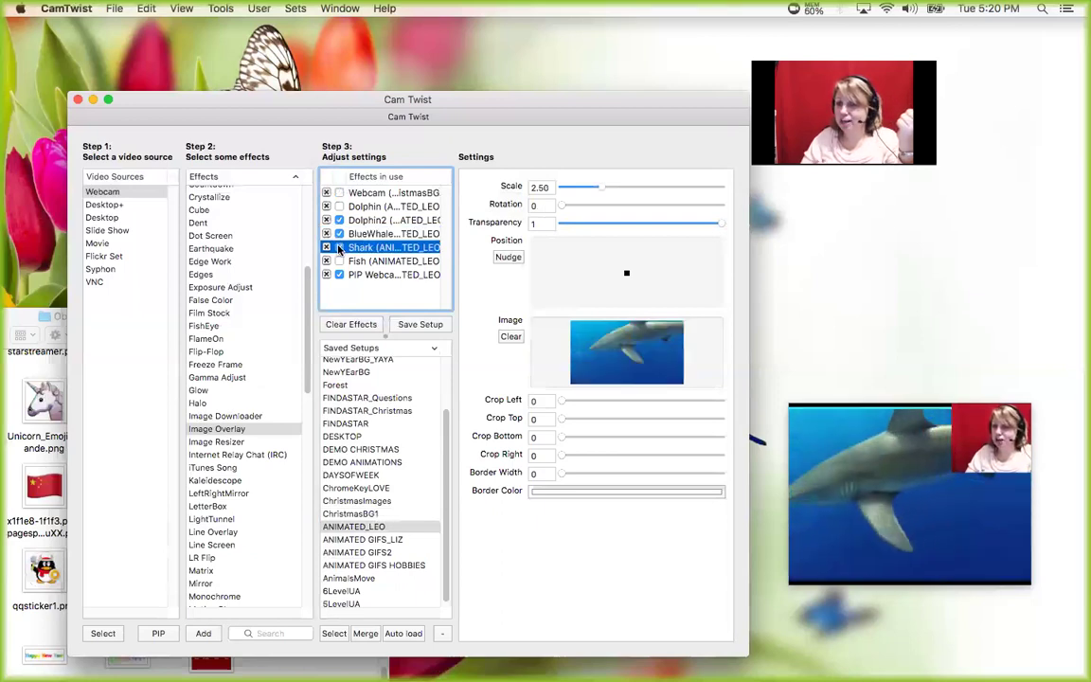
click(339, 261)
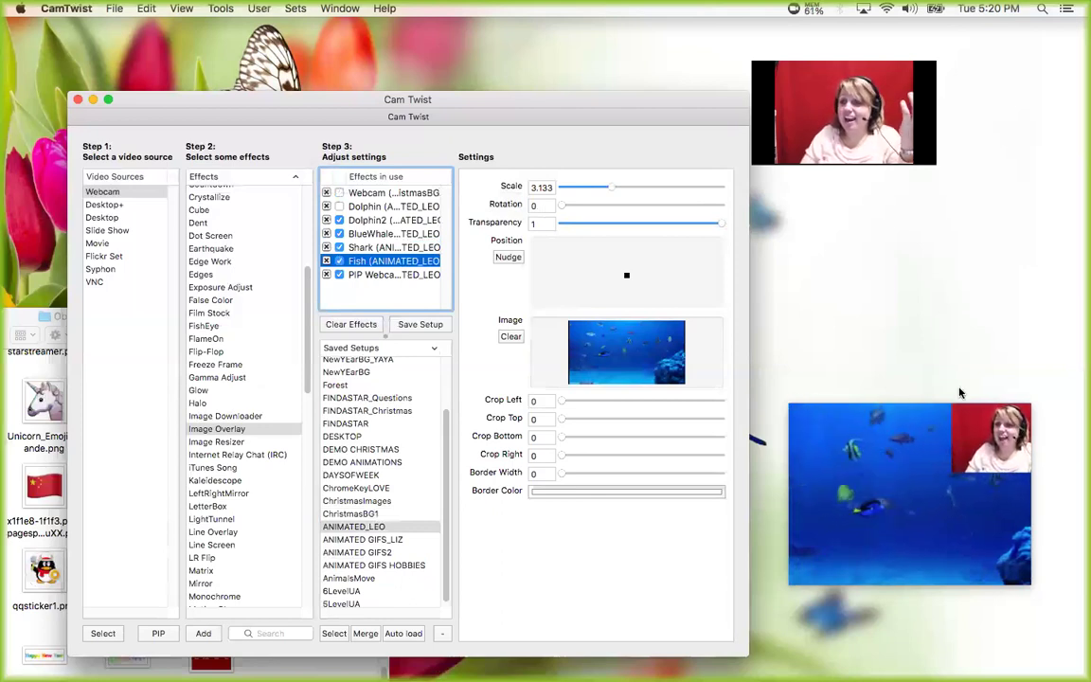
drag(992, 449, 979, 388)
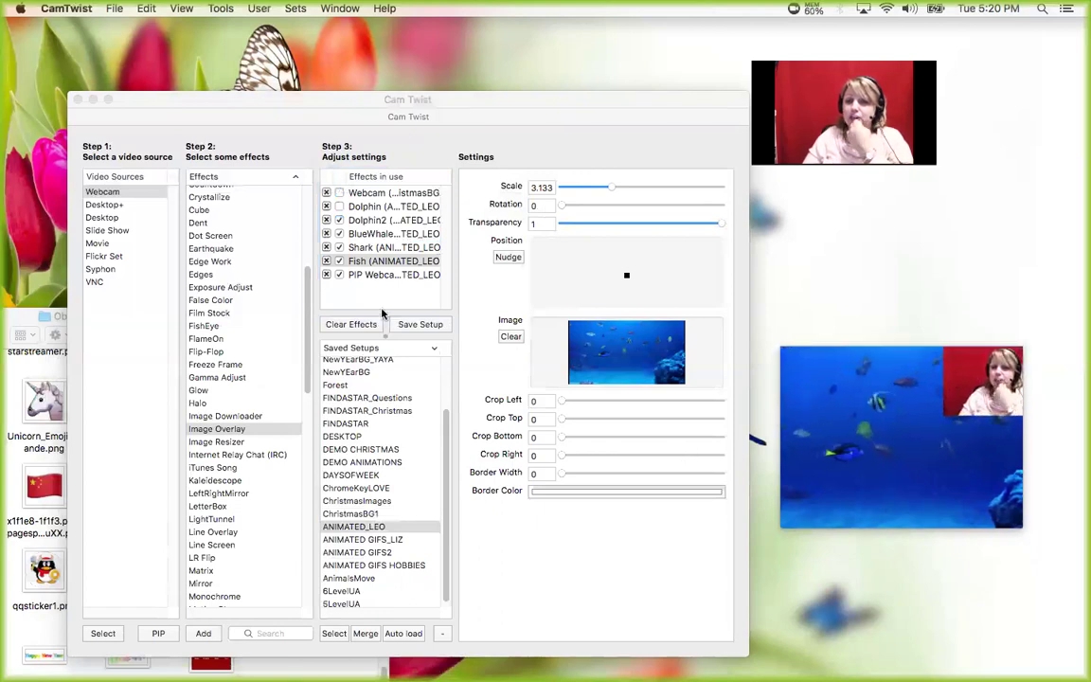
click(339, 324)
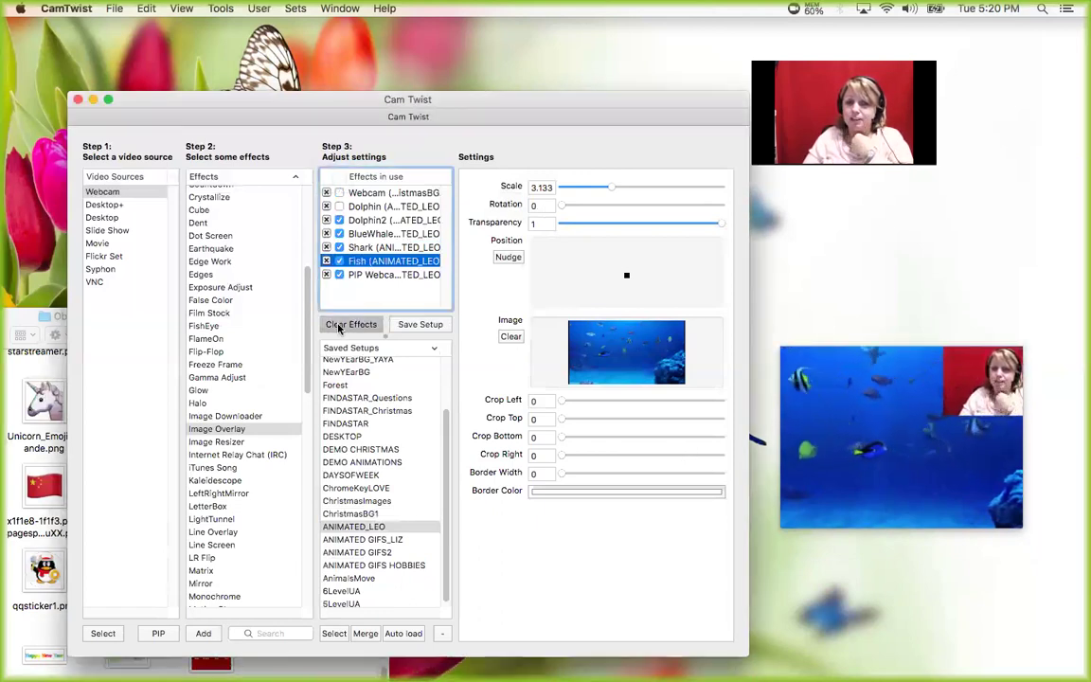
- Replace the Webcam with an Image Overlay of walking.png, scaled to about 2.175 and nudged down
click(326, 193)
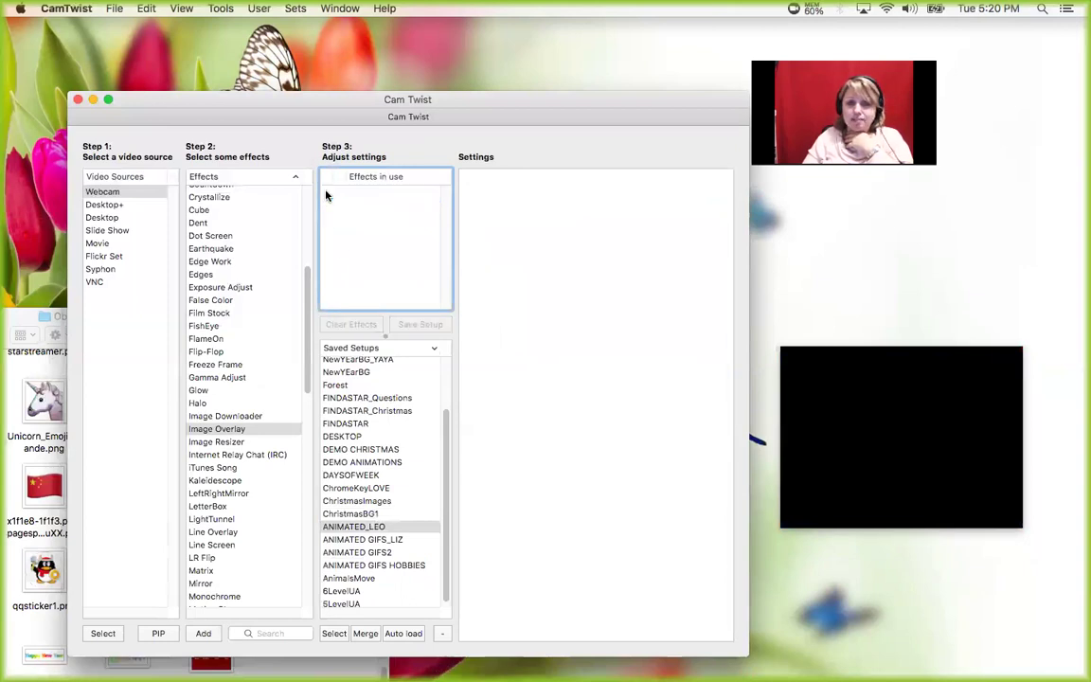
double_click(201, 431)
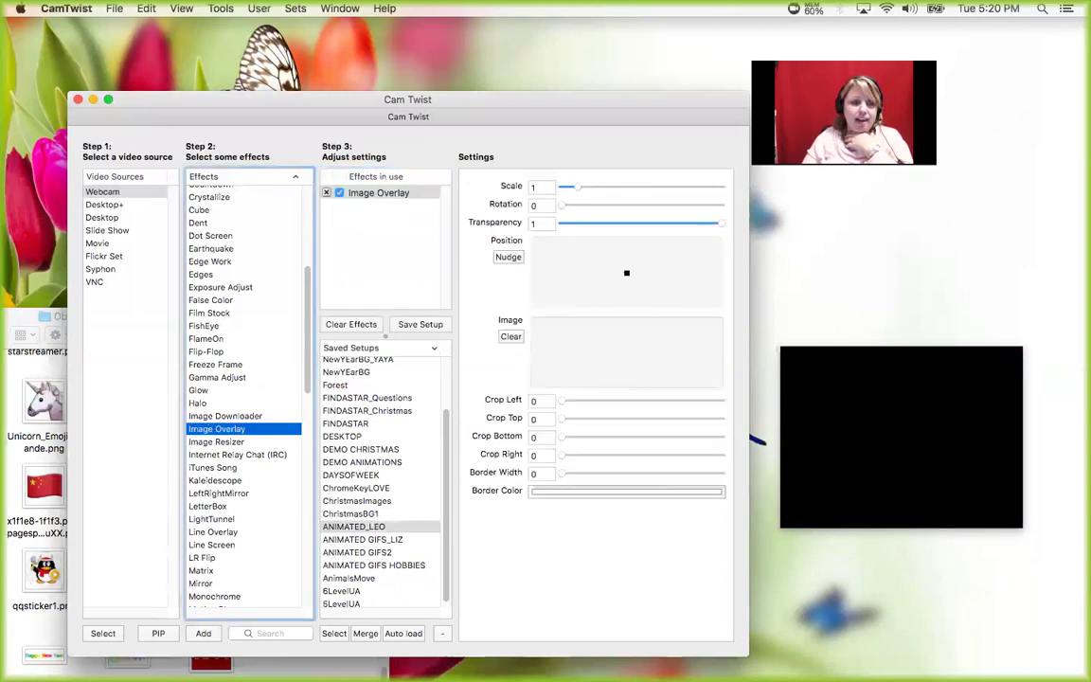
click(21, 318)
click(206, 388)
drag(530, 382, 628, 358)
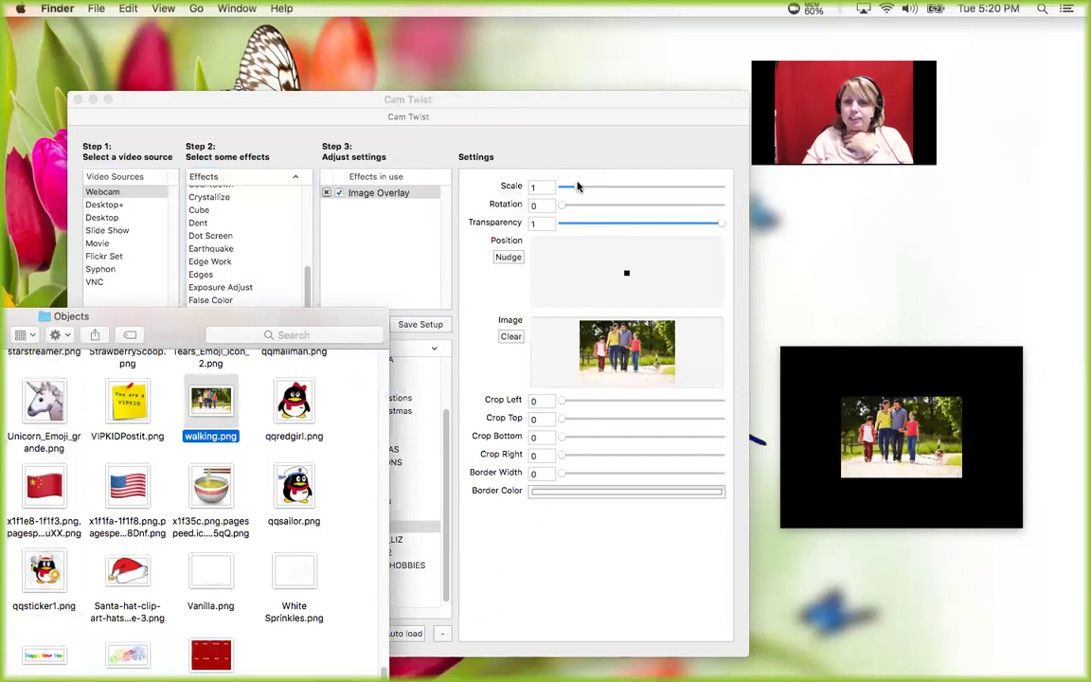
drag(578, 191, 596, 187)
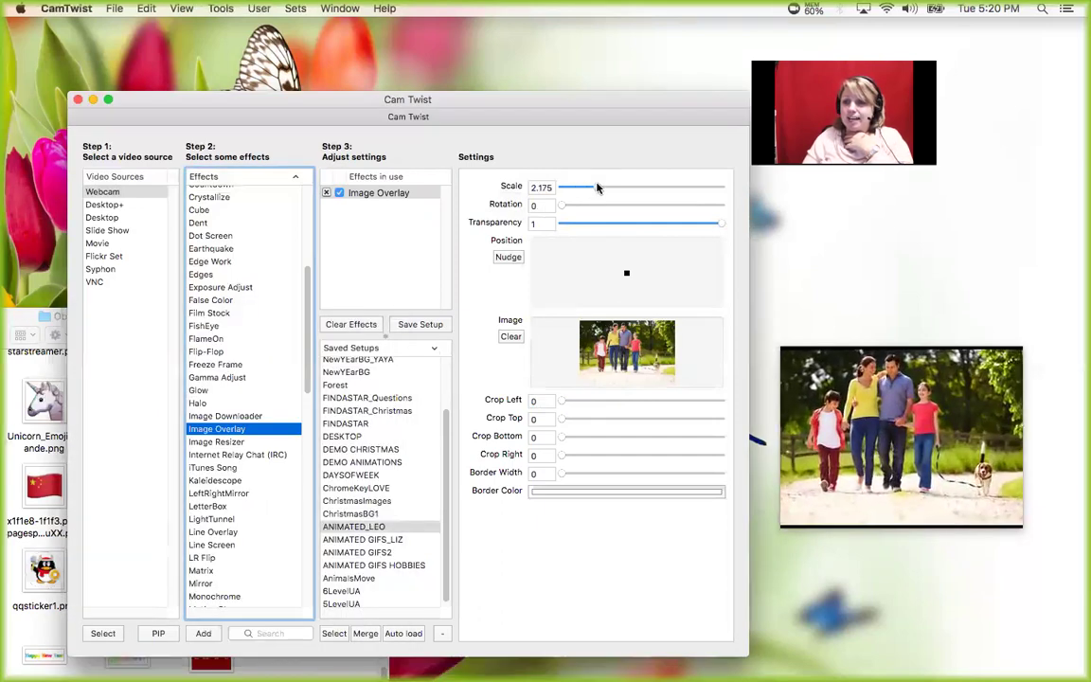
drag(626, 273, 624, 277)
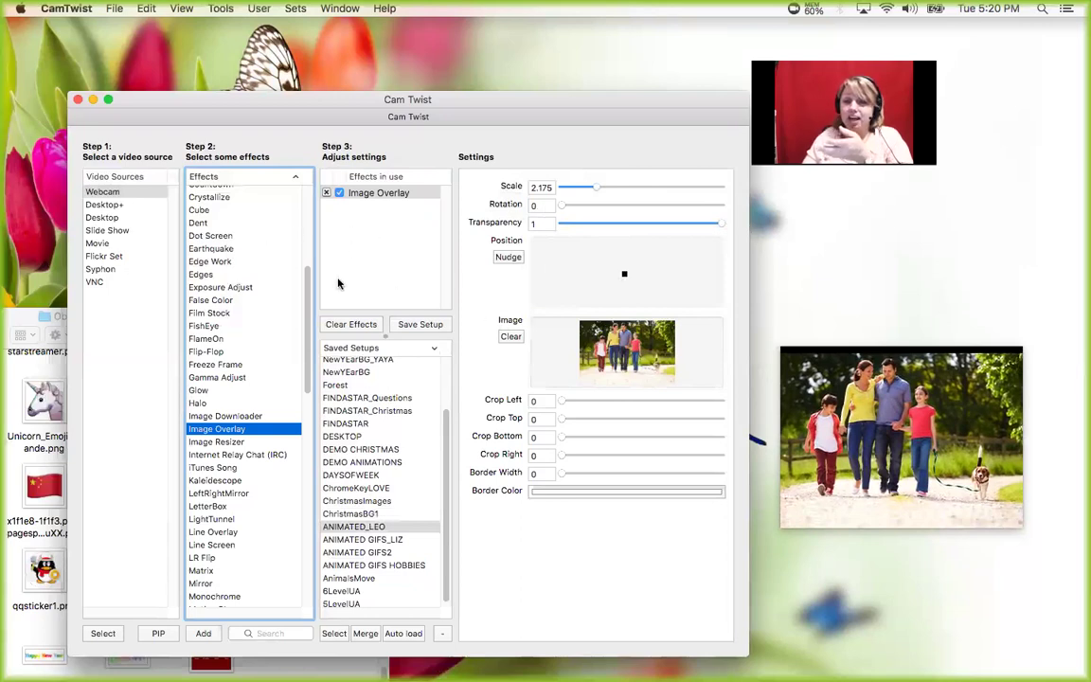
click(98, 193)
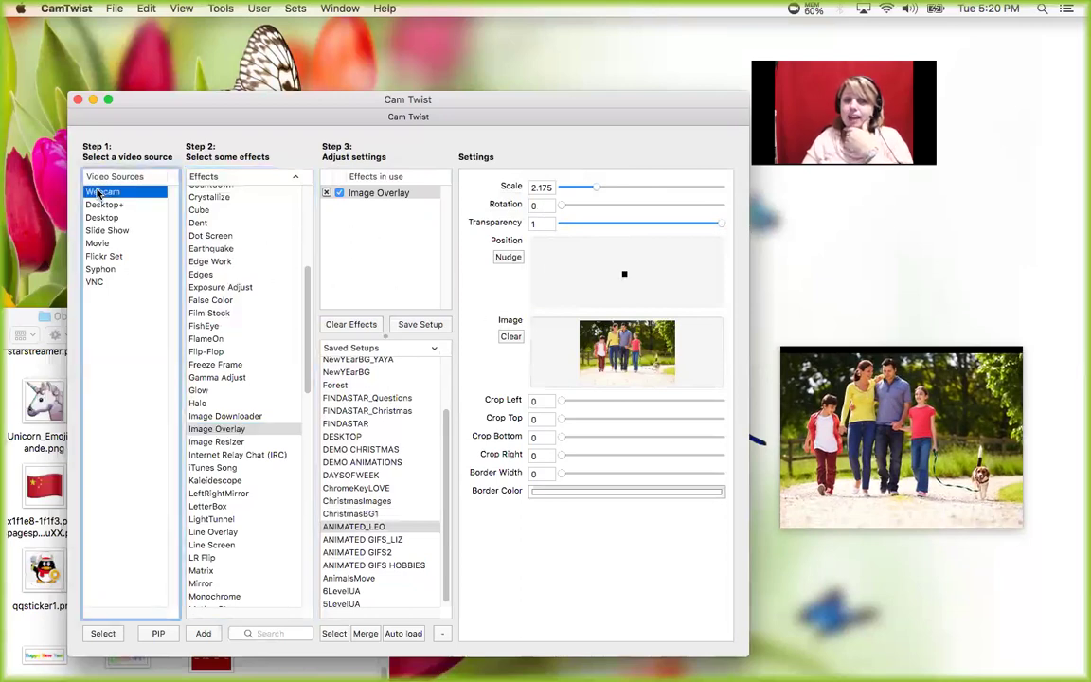
- Add a PIP Webcam inset, trim its edges and place it in the photo's top-right corner
click(158, 634)
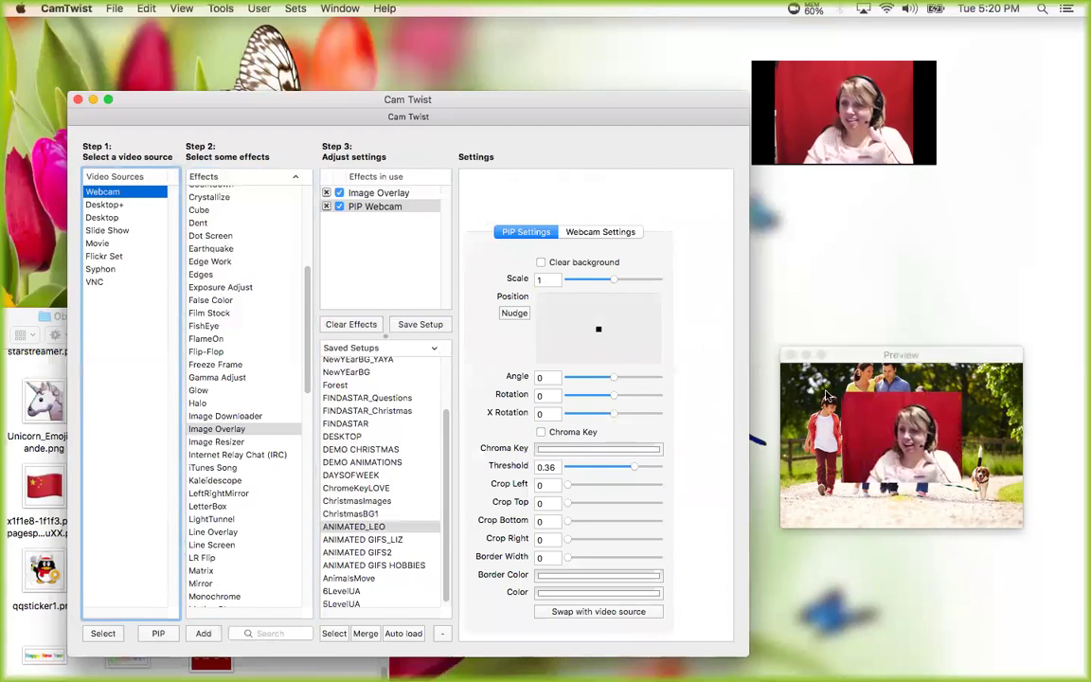
drag(601, 330, 641, 312)
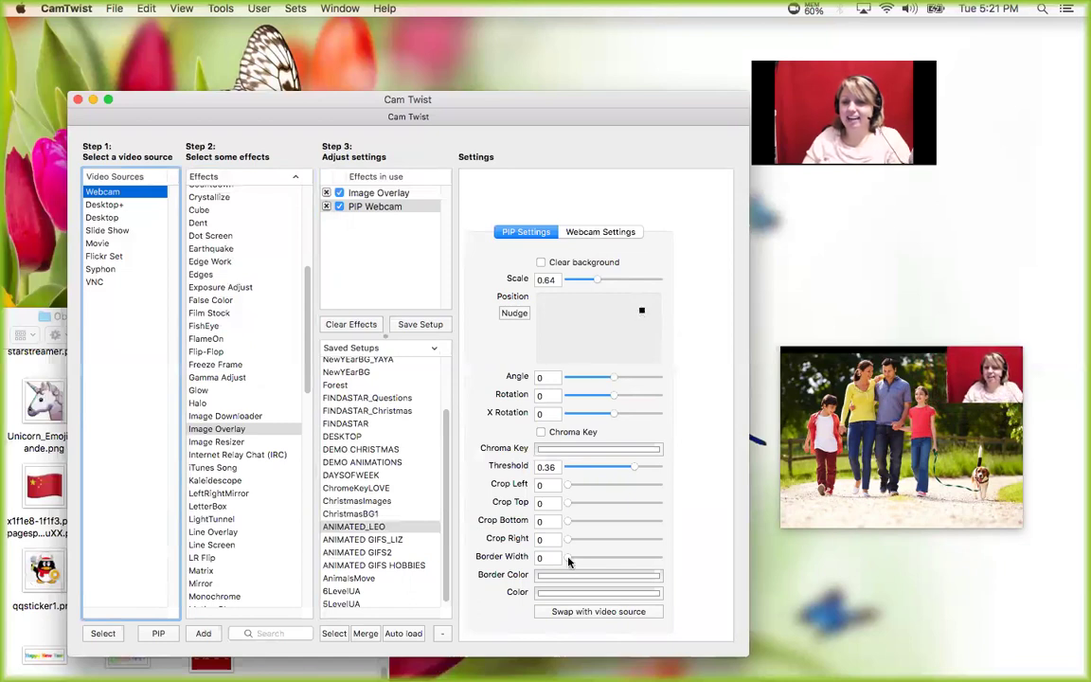
drag(569, 560, 600, 559)
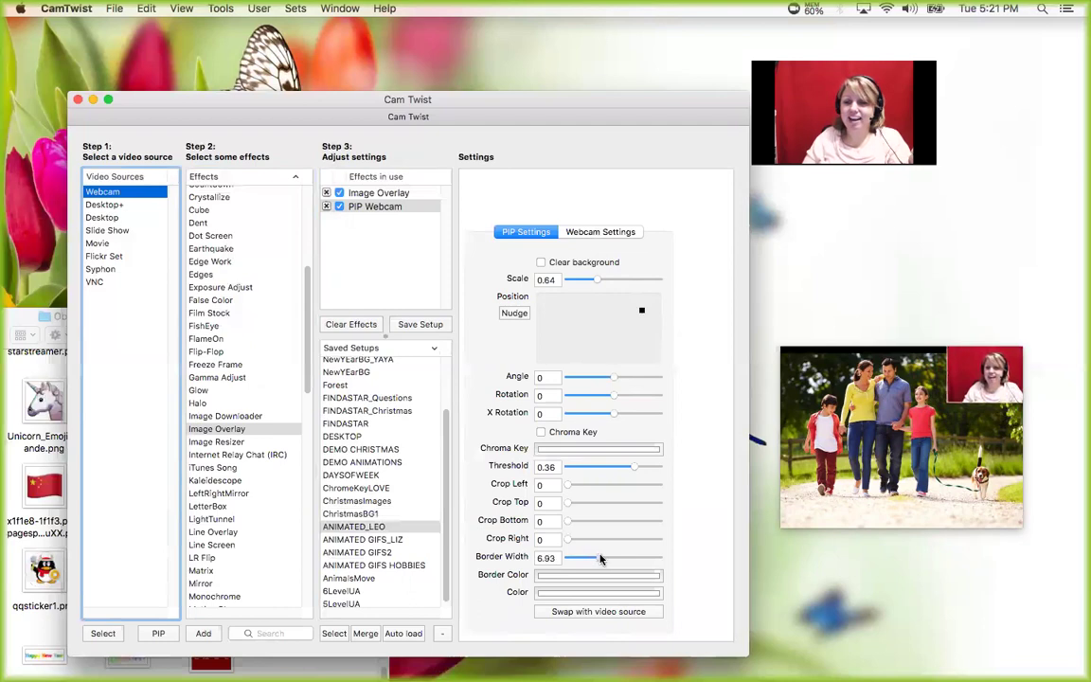
drag(571, 488, 568, 540)
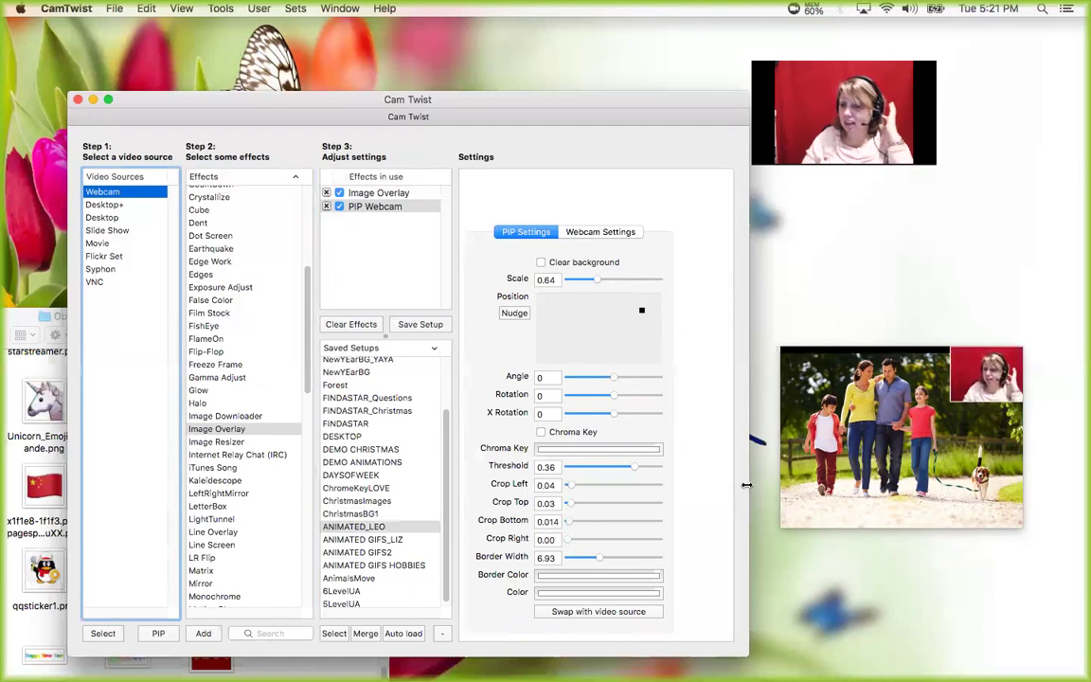
mouse_move(634, 315)
mouse_down()
mouse_move(609, 312)
mouse_move(641, 314)
mouse_up()
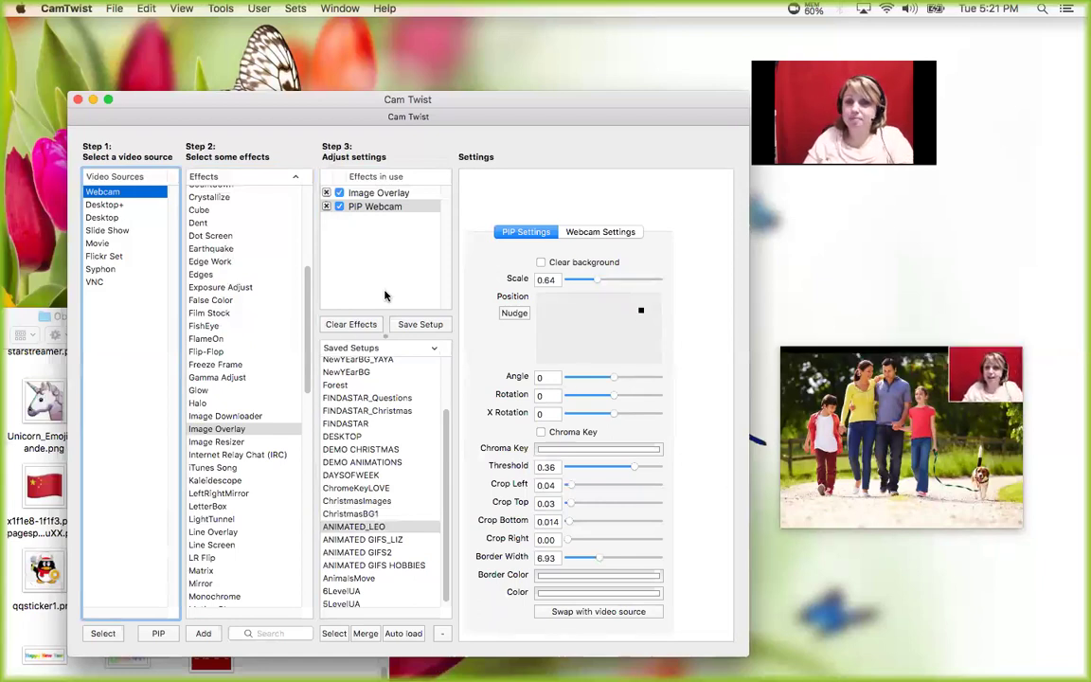
click(363, 195)
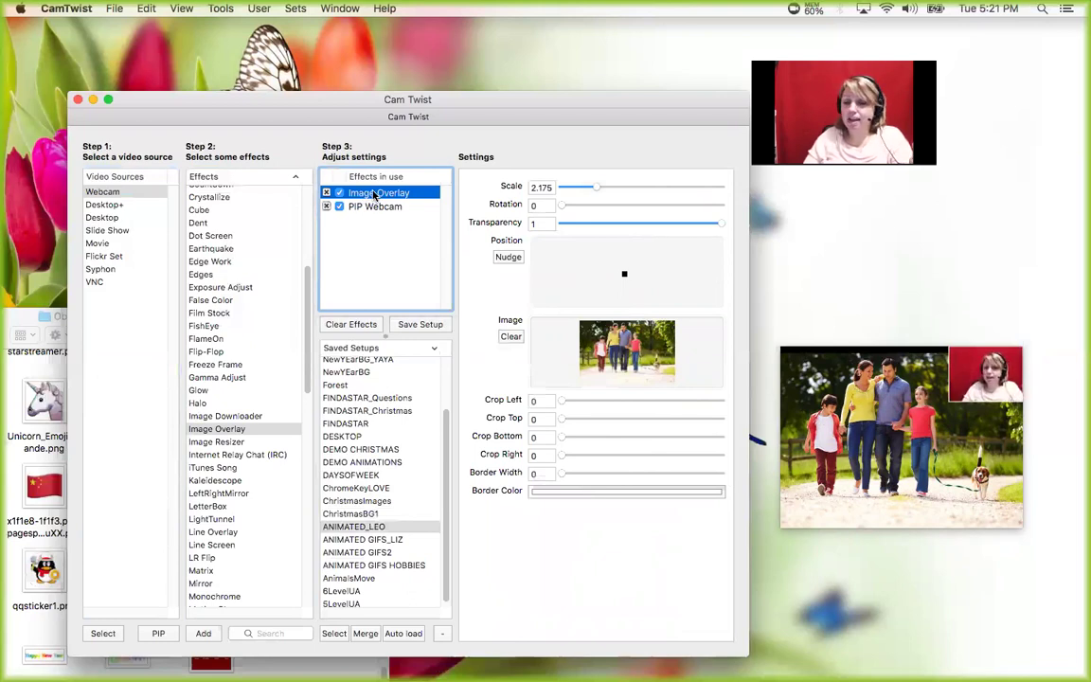
- Rename the photo overlay effect to 'Family'
double_click(375, 195)
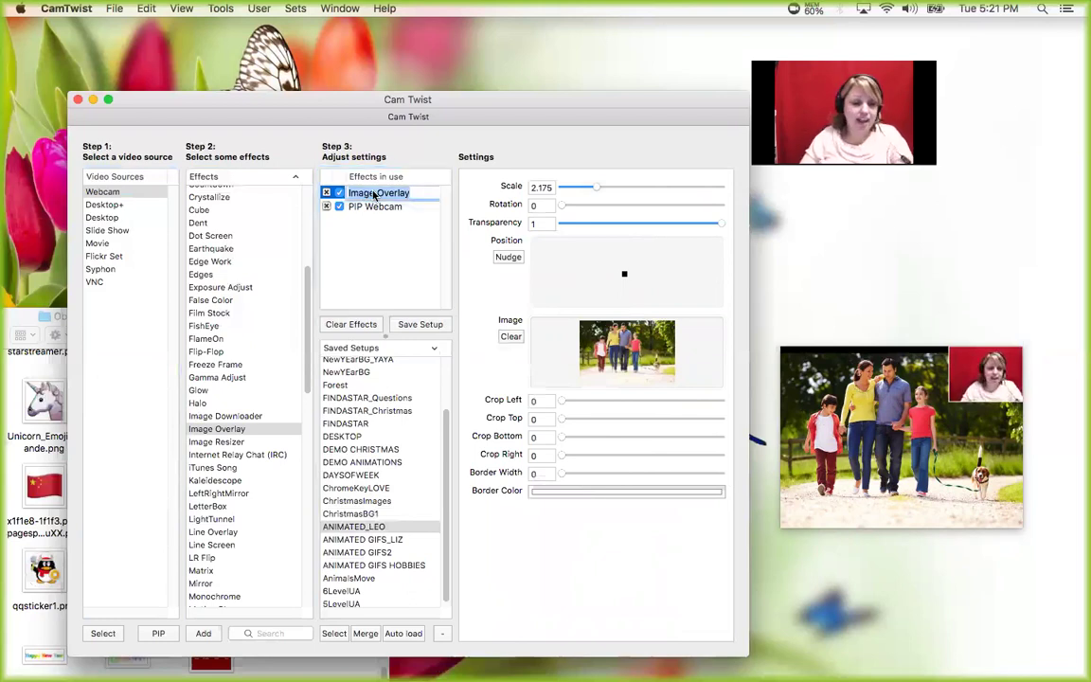
text(Gif)
key(BackSpace)
key(BackSpace)
key(BackSpace)
text(Family)
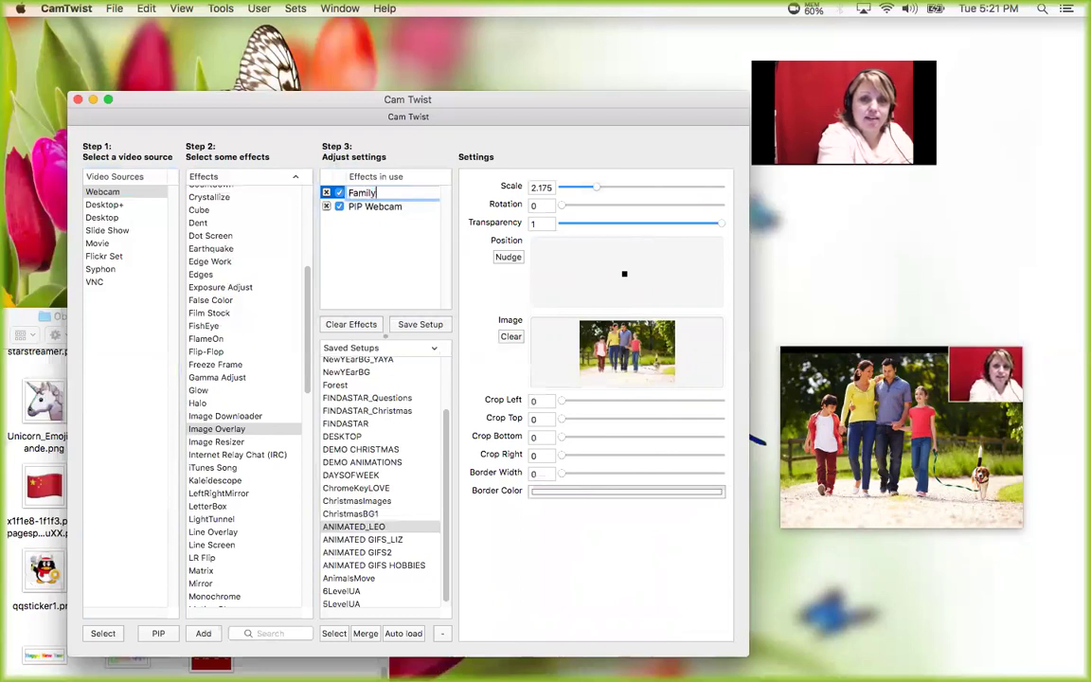
key(Return)
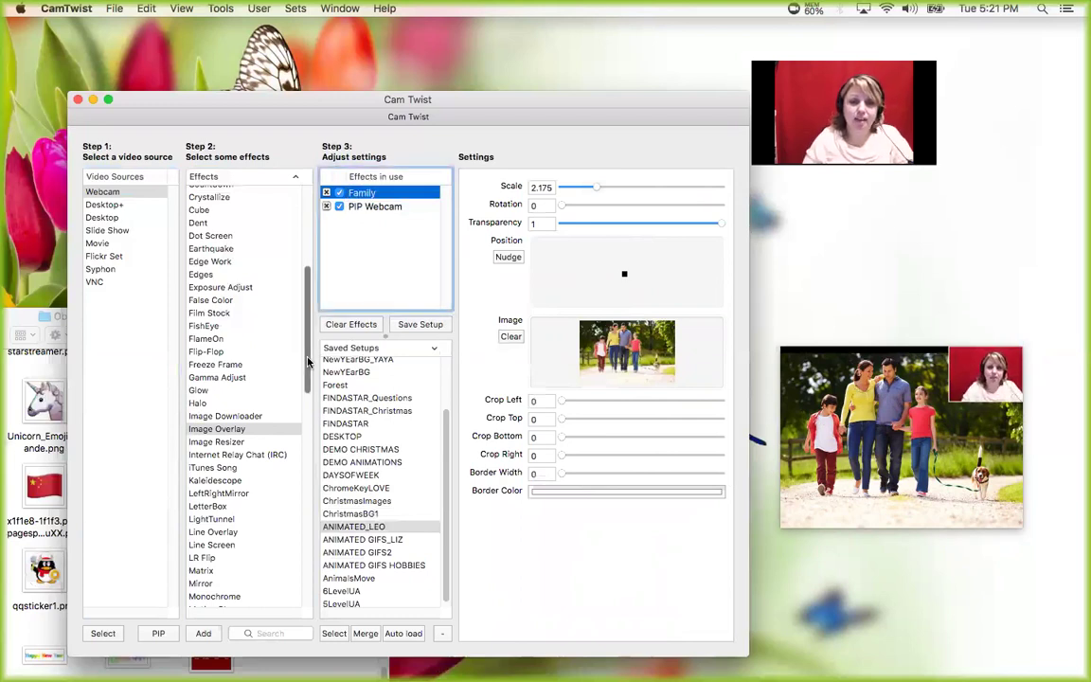
- Add a second image overlay showing qq5.png, enlarged to scale 1.514
double_click(217, 430)
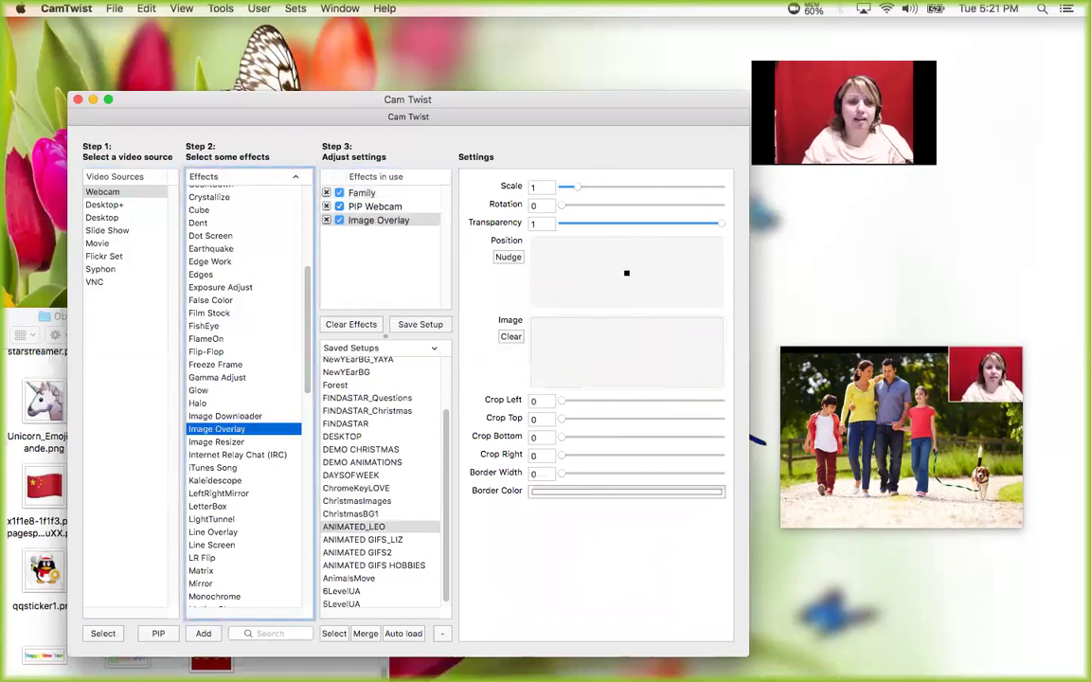
click(29, 320)
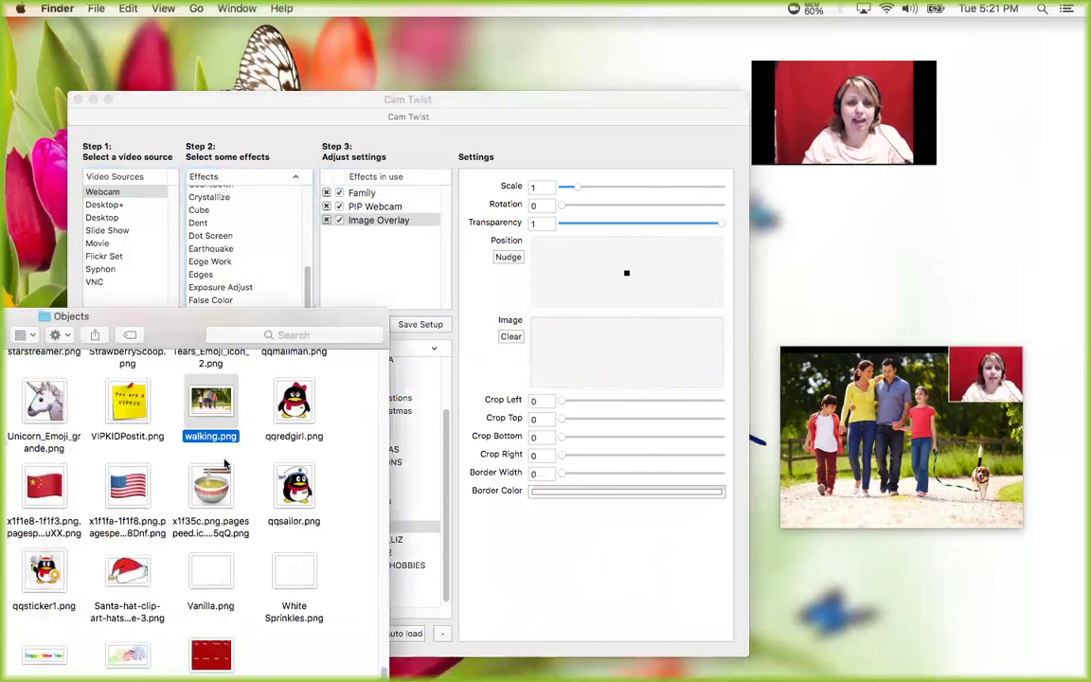
scroll(230, 493, up, 1)
scroll(230, 492, up, 10)
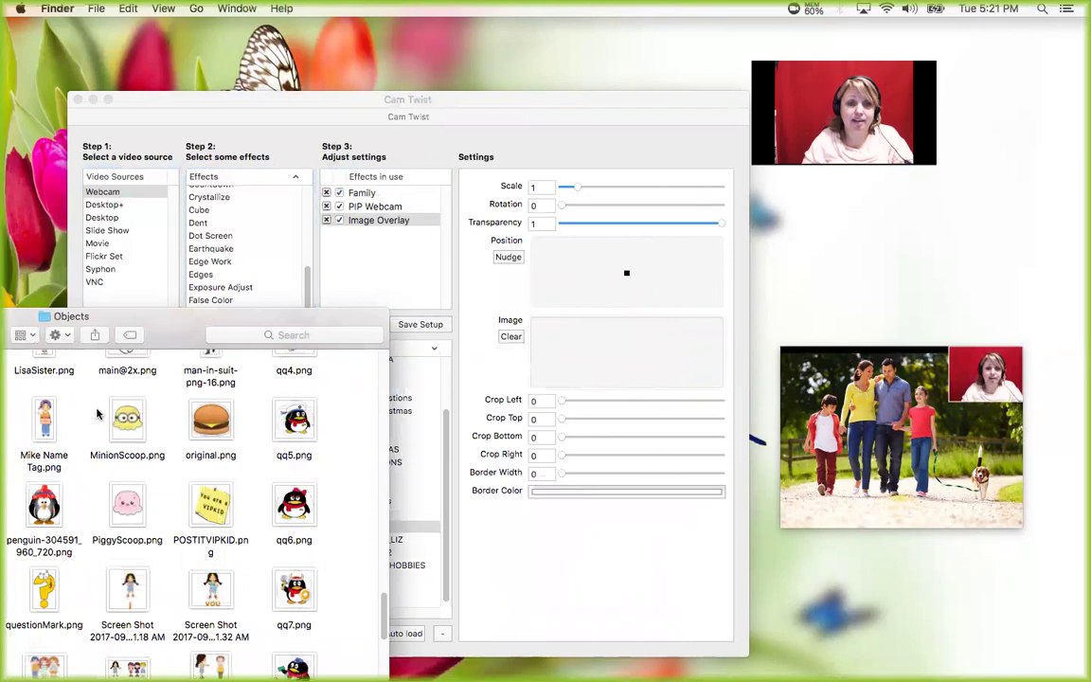
drag(286, 417, 605, 358)
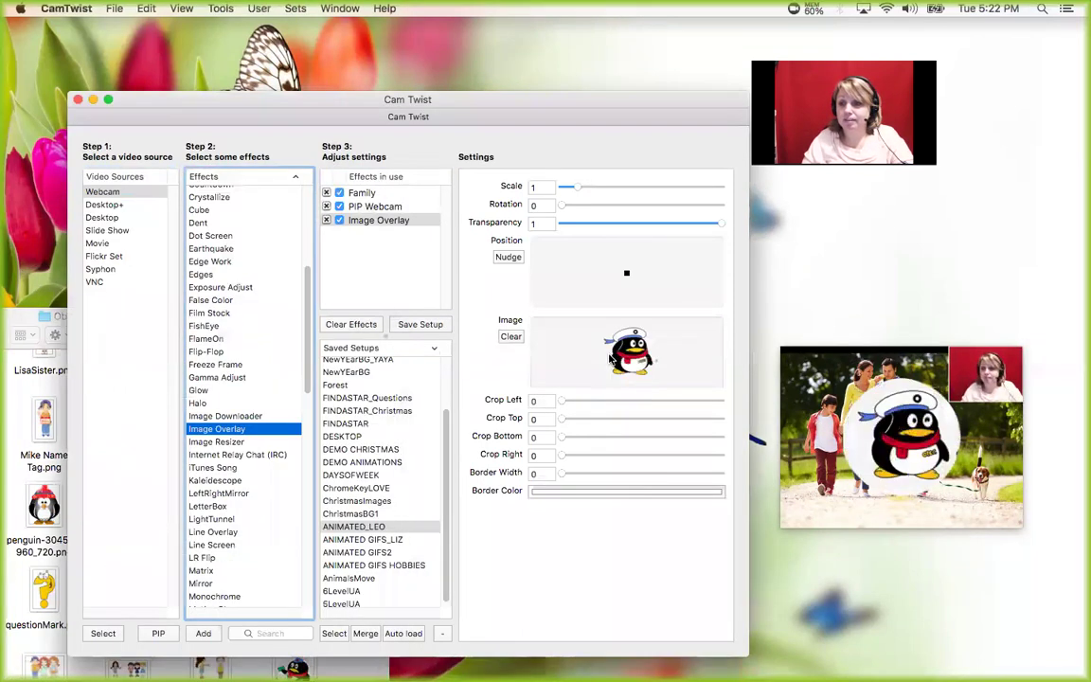
mouse_move(578, 187)
mouse_down()
mouse_move(599, 187)
mouse_move(583, 187)
mouse_up()
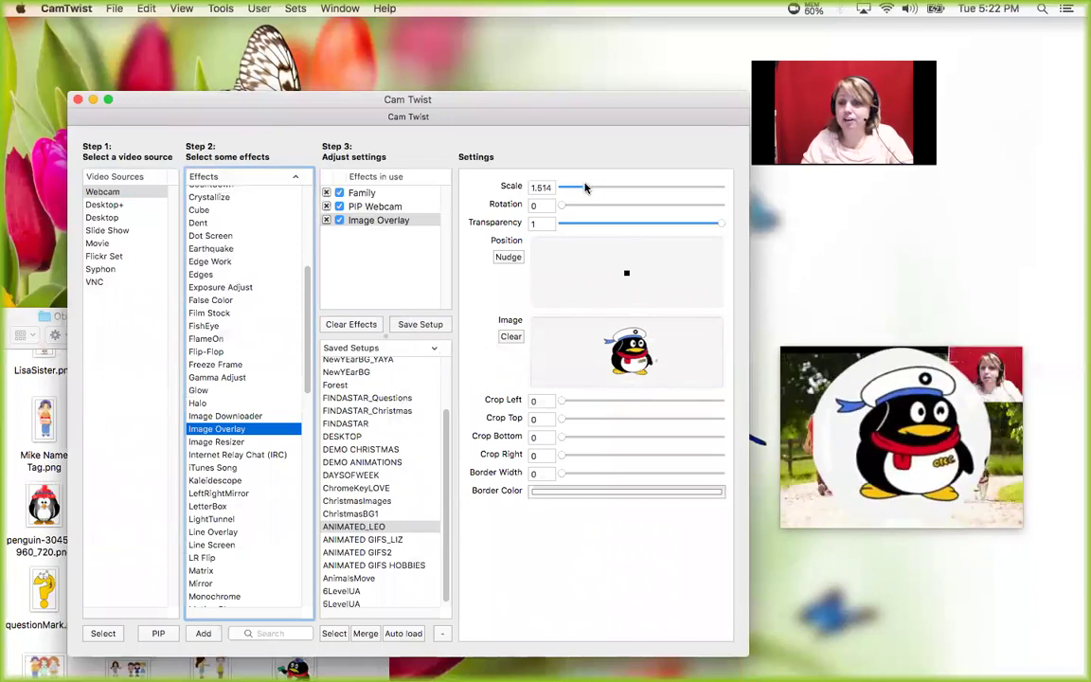
- Rename the penguin overlay 'qq' and switch off the Family photo
click(373, 221)
click(374, 220)
text(qq)
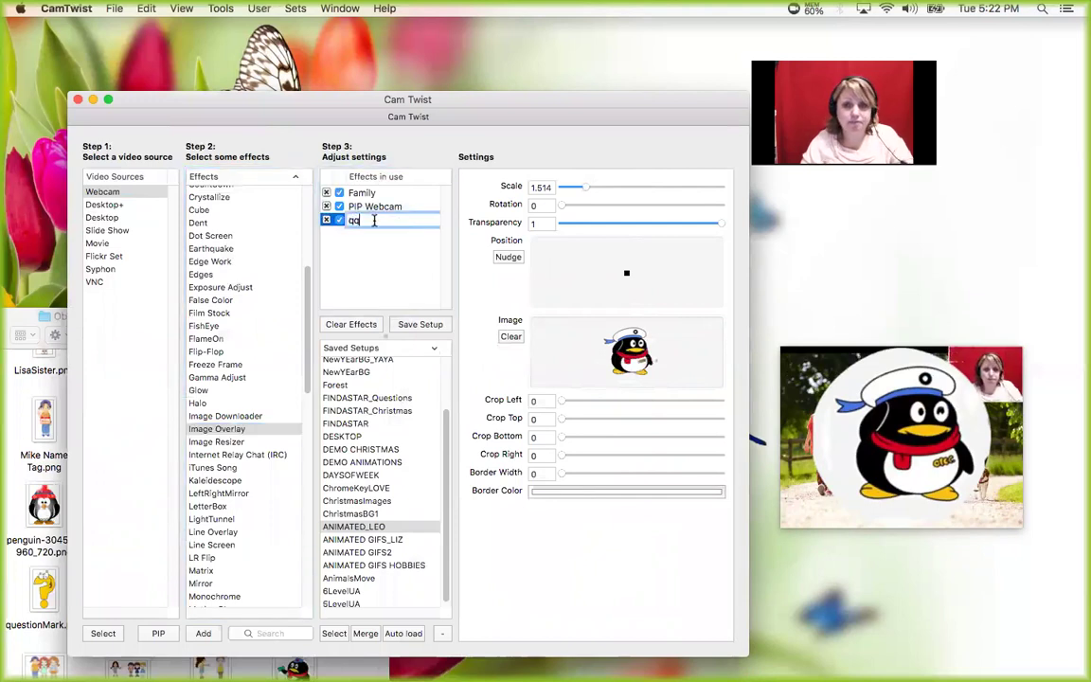
click(403, 248)
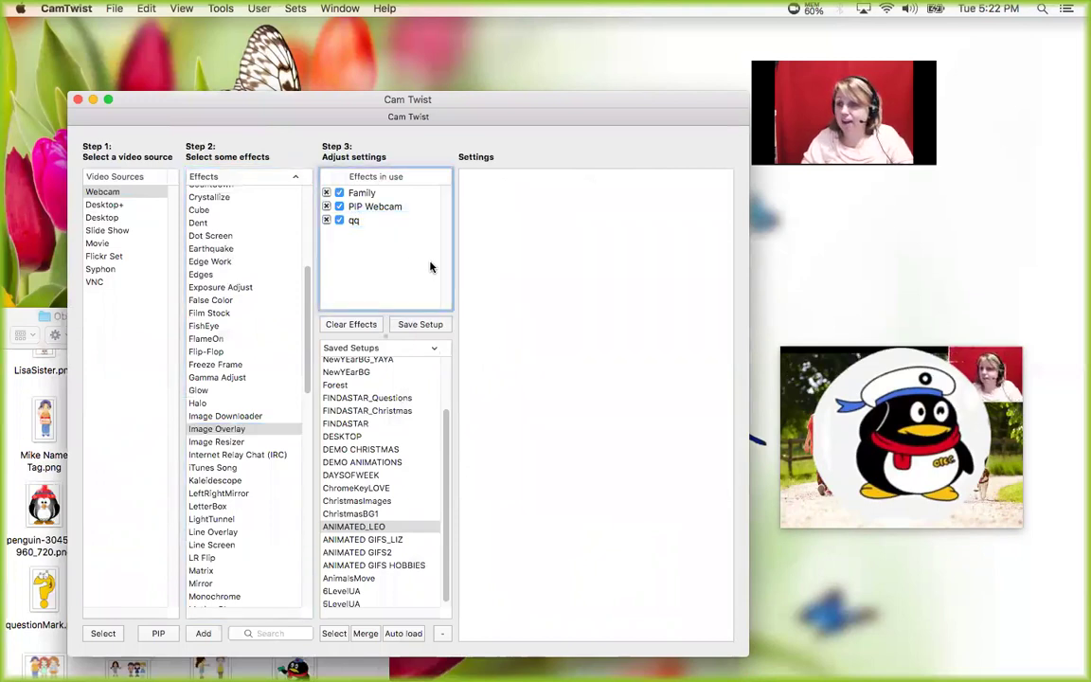
click(341, 194)
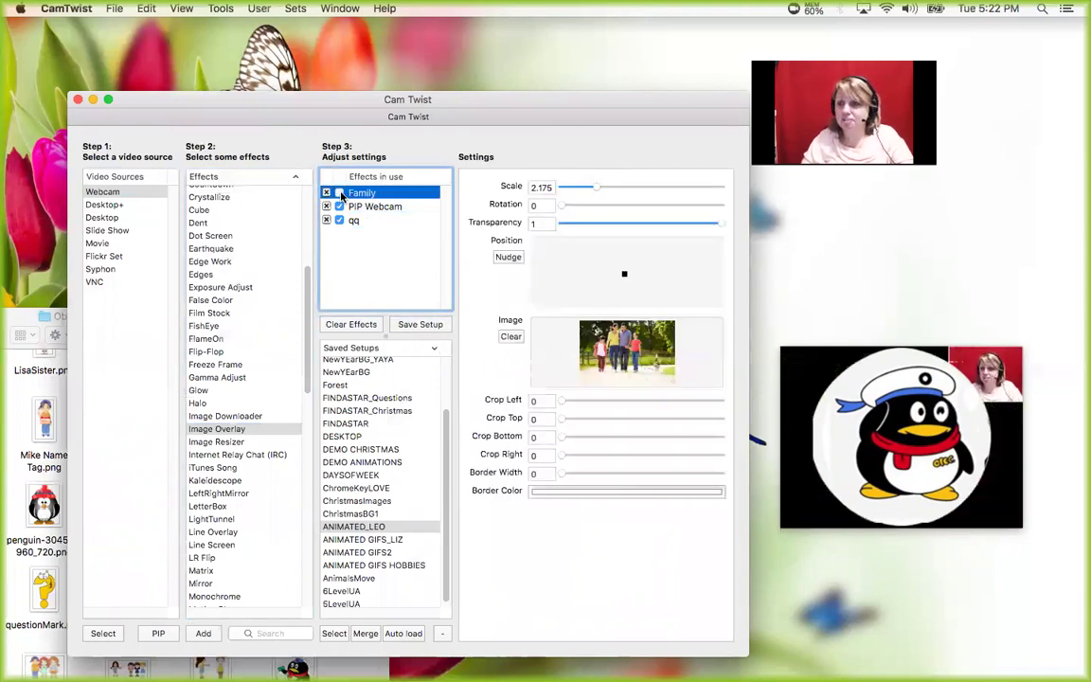
- Drag the PIP Webcam row below qq so the webcam inset shows over the penguin
click(371, 207)
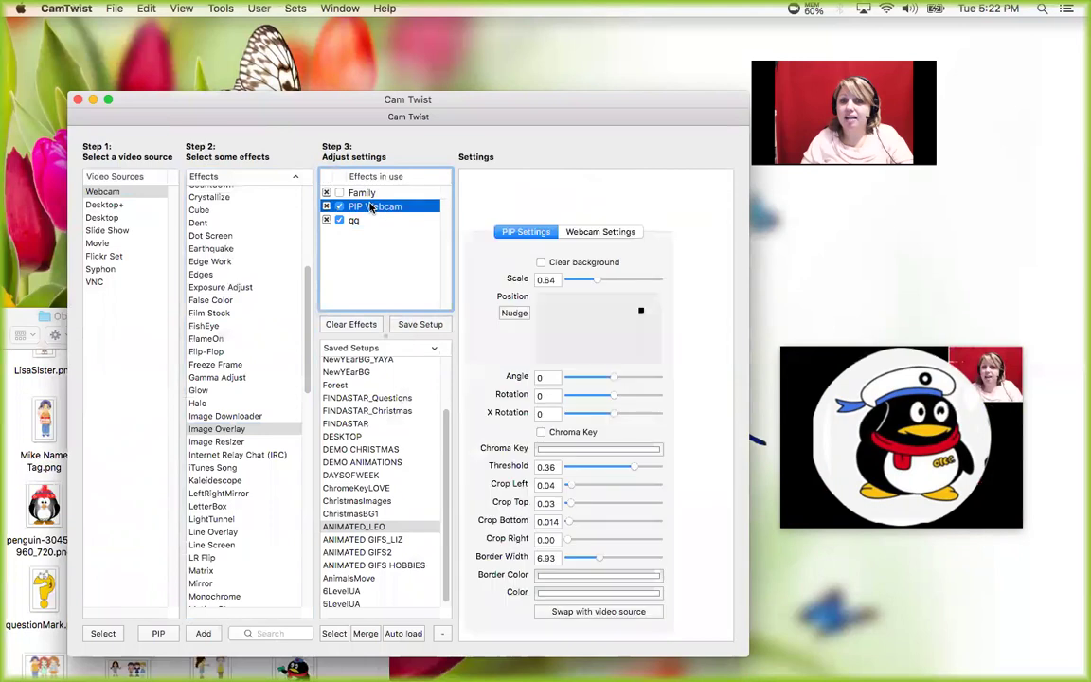
click(358, 193)
click(372, 206)
click(374, 231)
drag(373, 235, 373, 237)
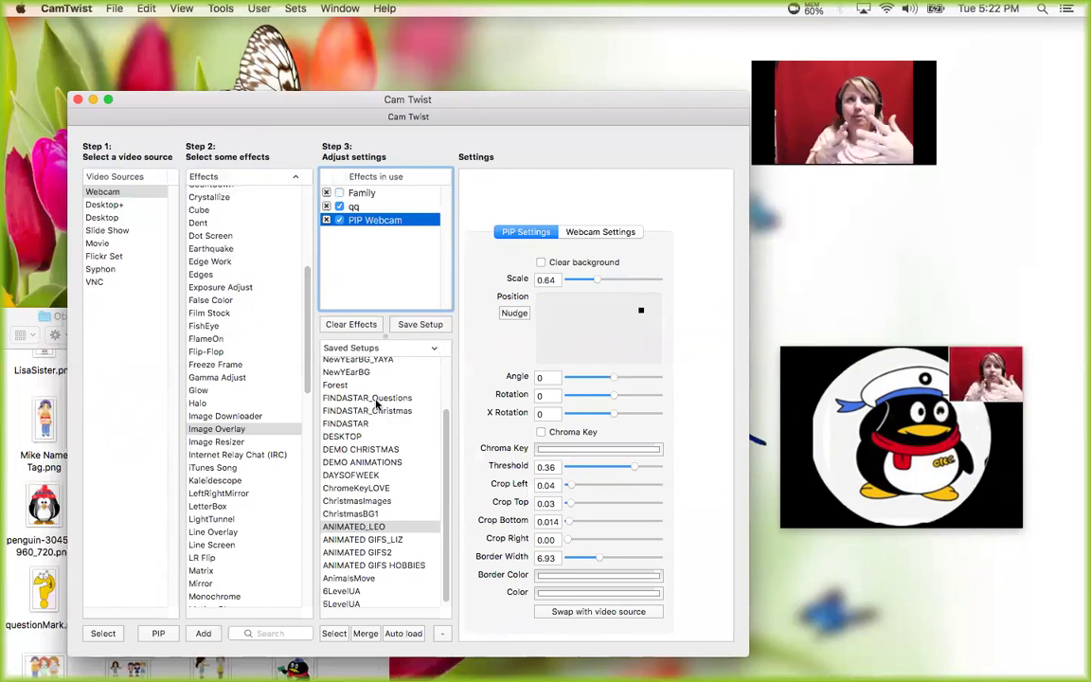
click(376, 400)
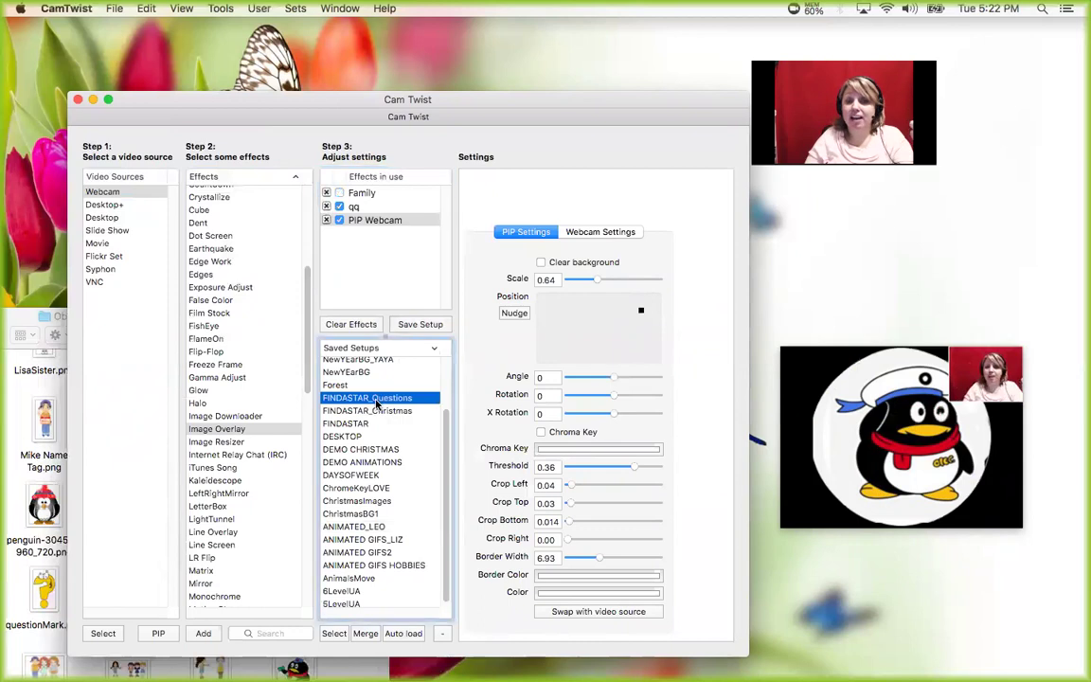
- Load FINDASTAR_Christmas, enable ornaments 5 and 7, and save it under its existing name
double_click(376, 400)
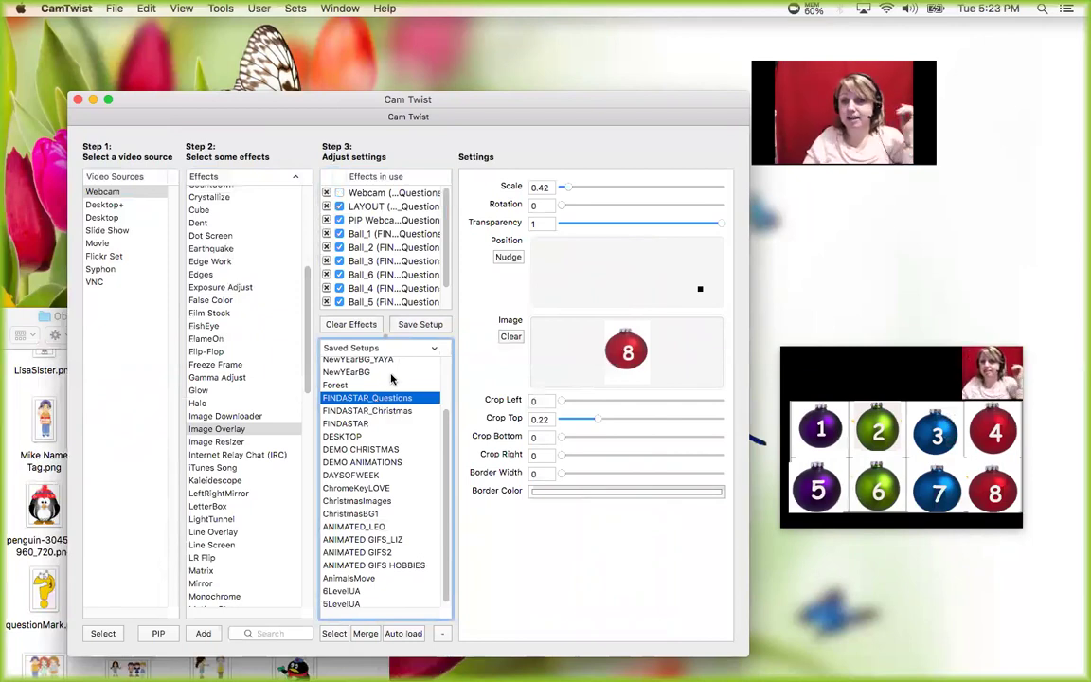
click(376, 415)
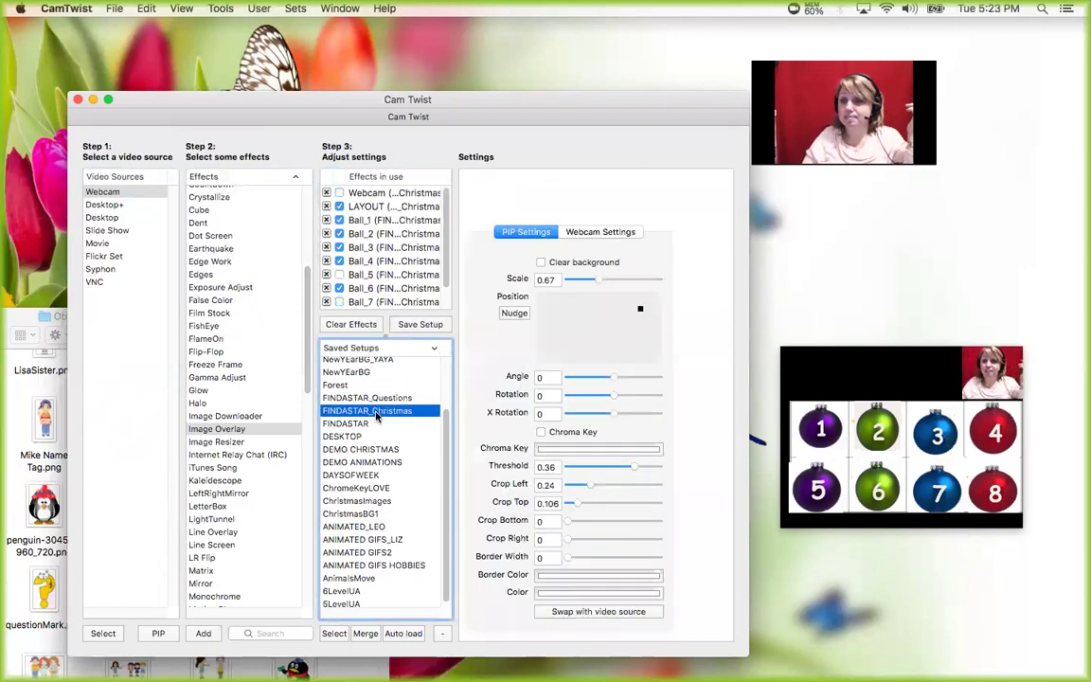
click(339, 275)
click(339, 276)
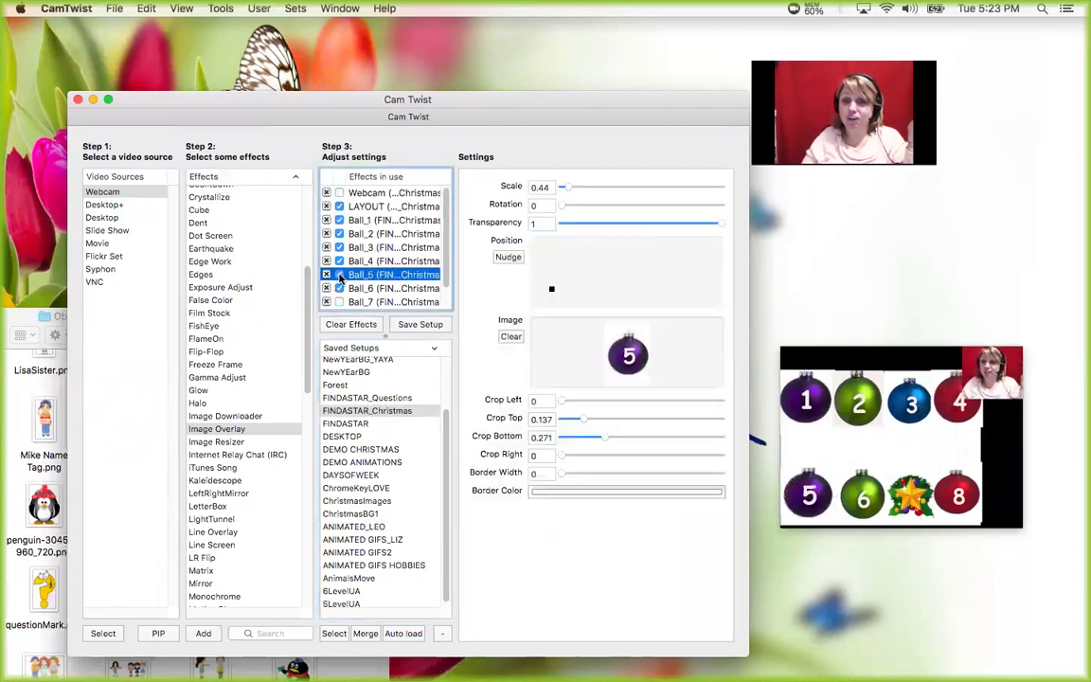
click(338, 302)
click(414, 326)
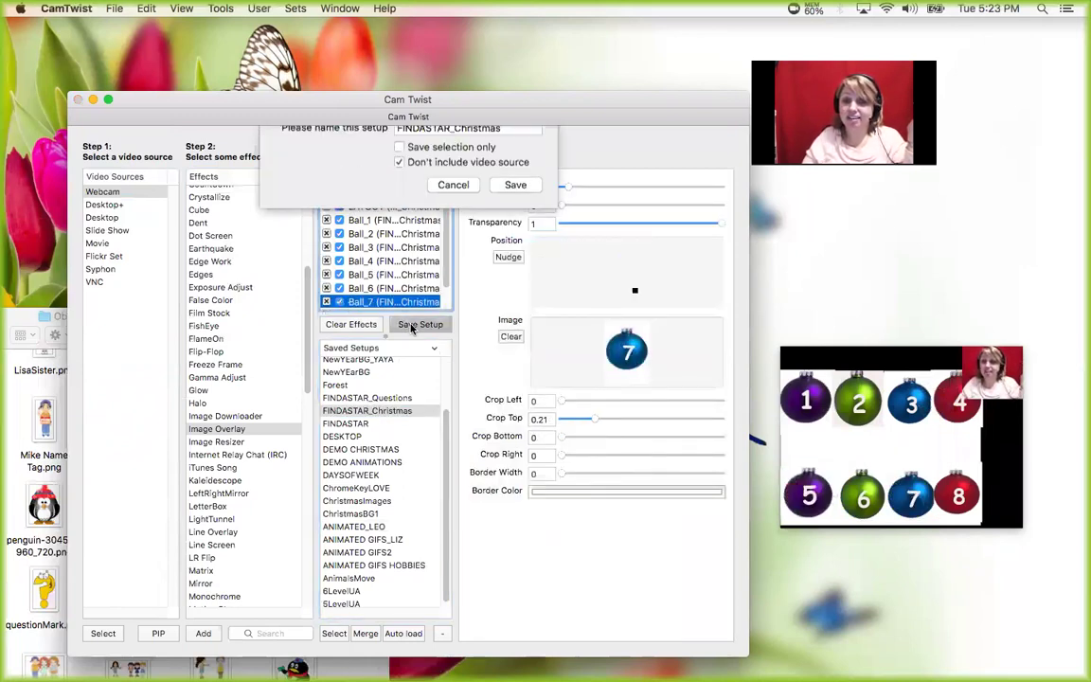
key(Return)
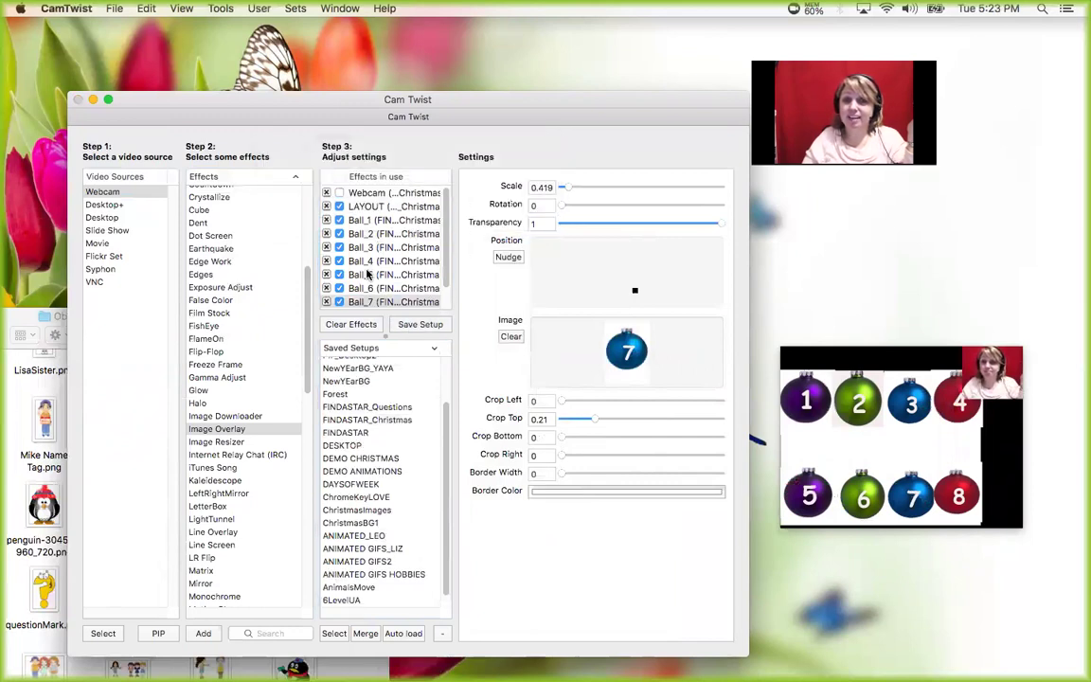
- Hide ornaments 5 and 2 to reveal the candy cane and star, then show them again
click(339, 275)
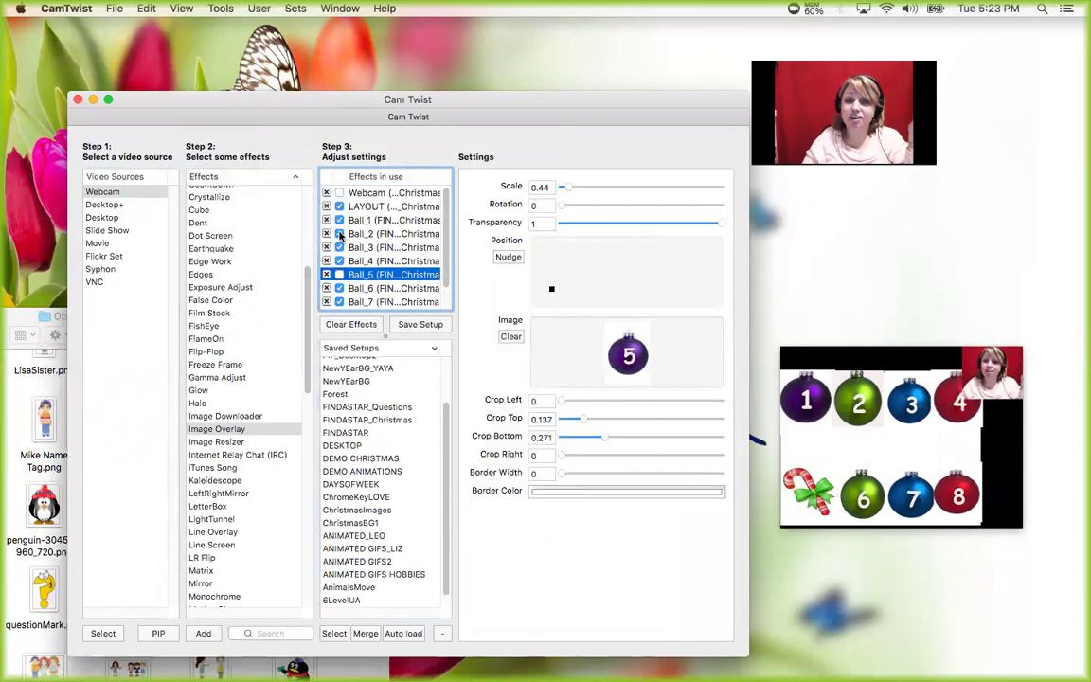
click(339, 234)
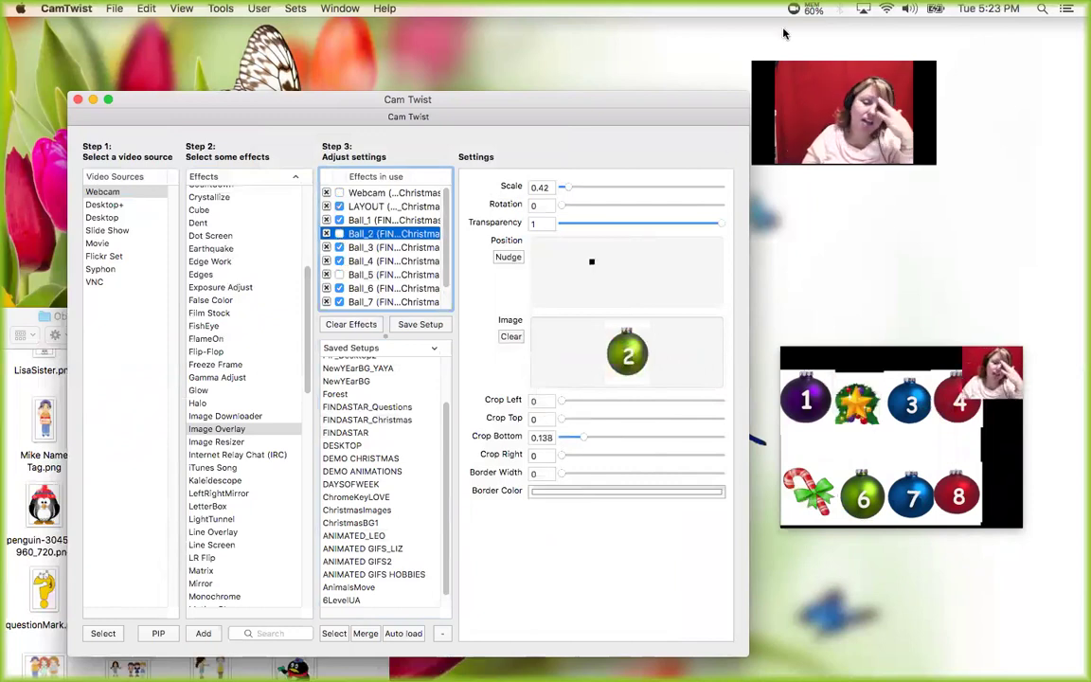
click(339, 234)
click(339, 275)
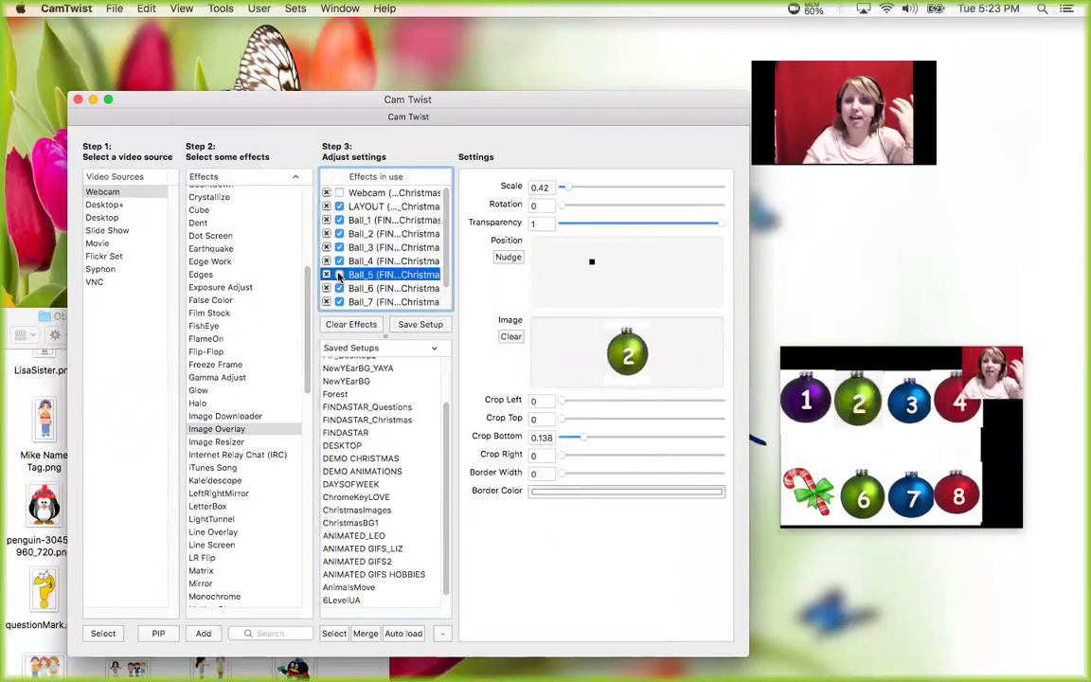
click(410, 327)
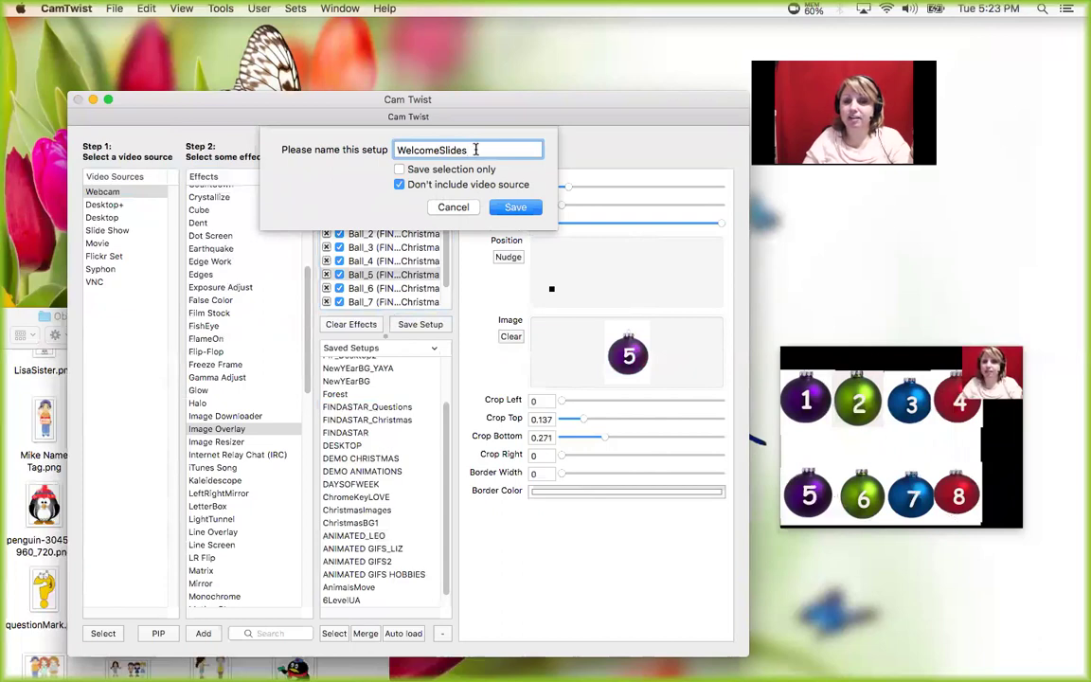
drag(475, 150, 337, 149)
click(451, 208)
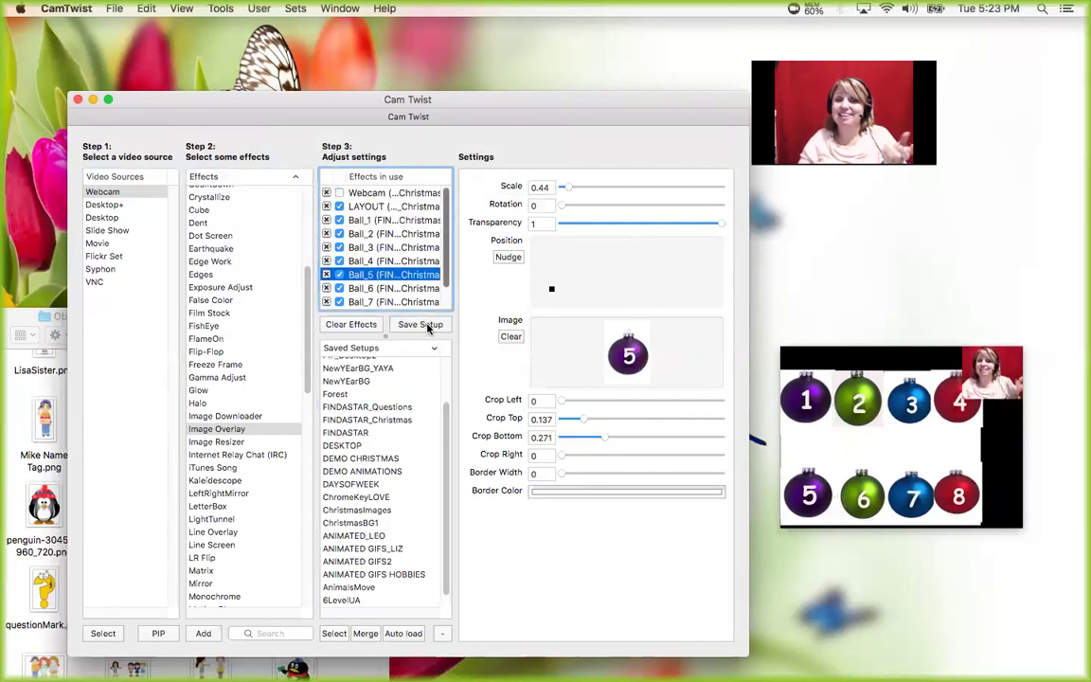
click(339, 289)
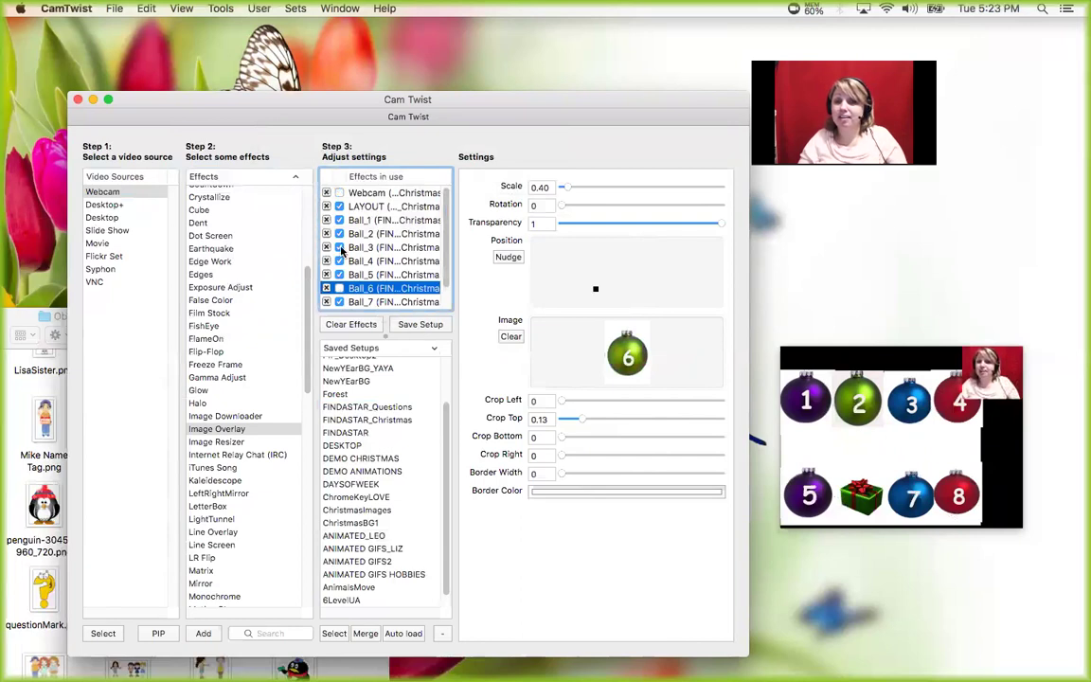
click(339, 247)
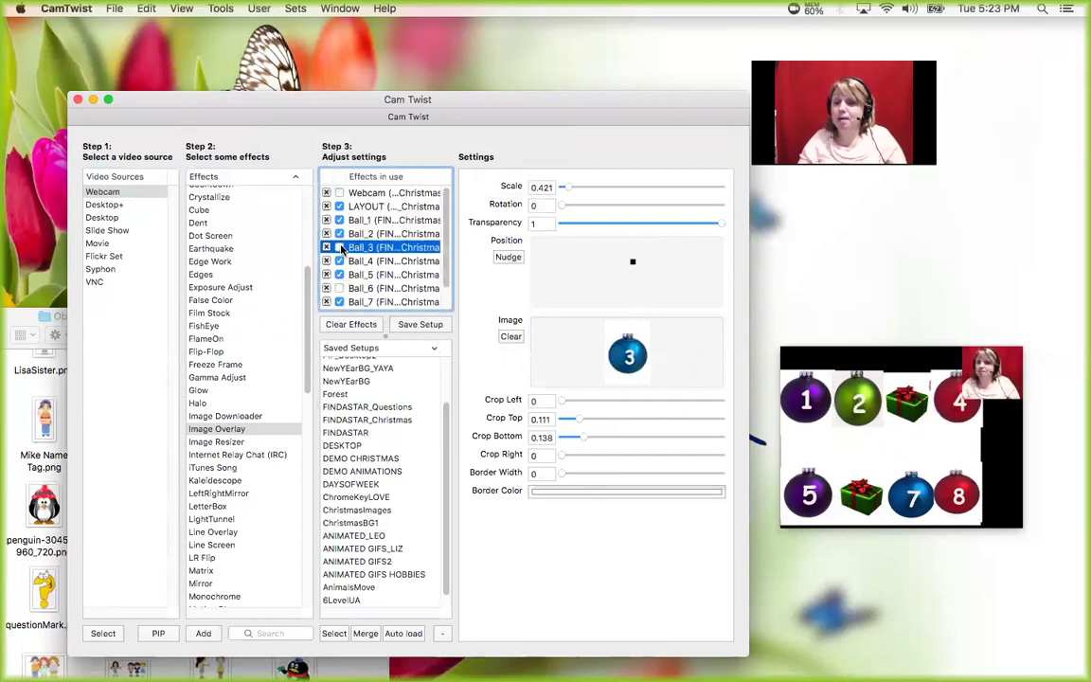
click(419, 324)
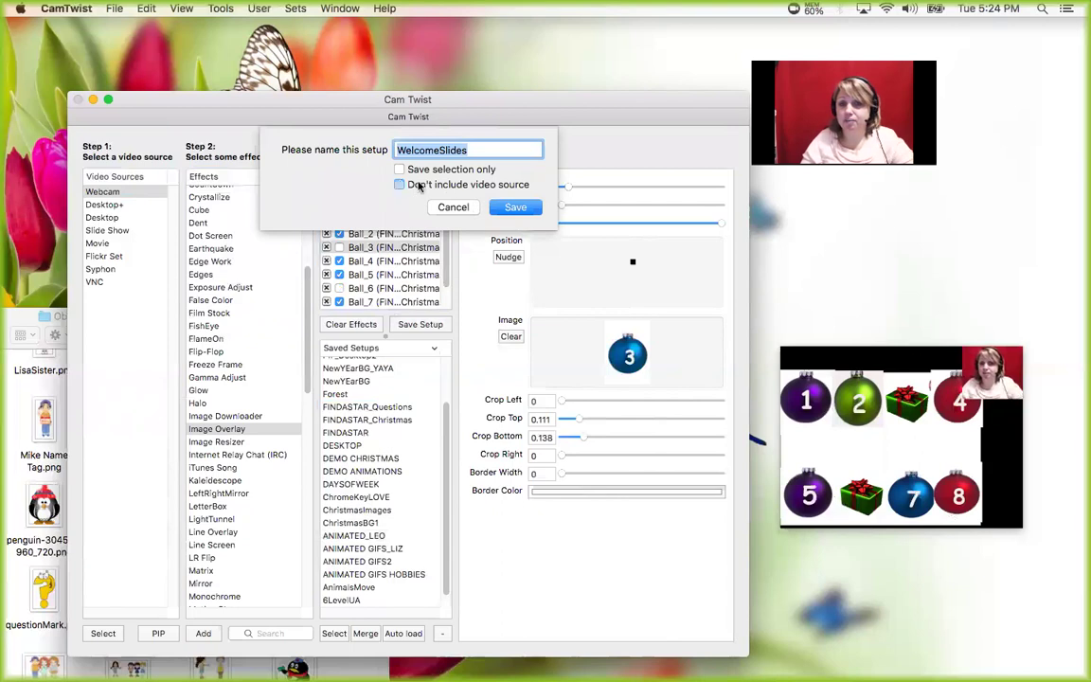
click(460, 208)
click(339, 248)
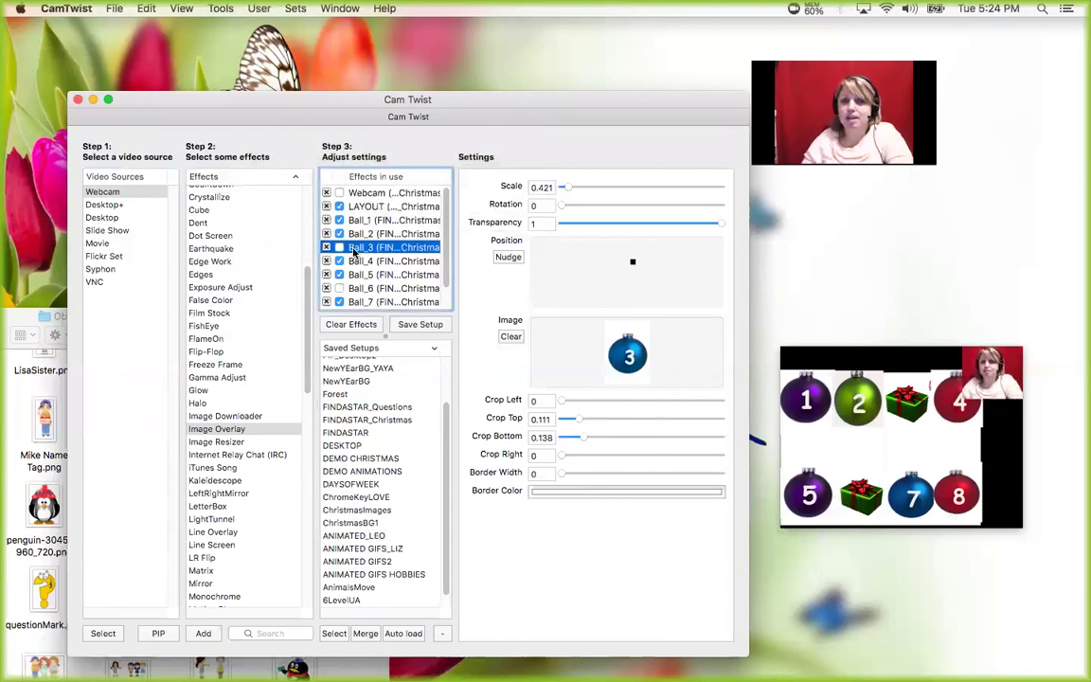
click(340, 287)
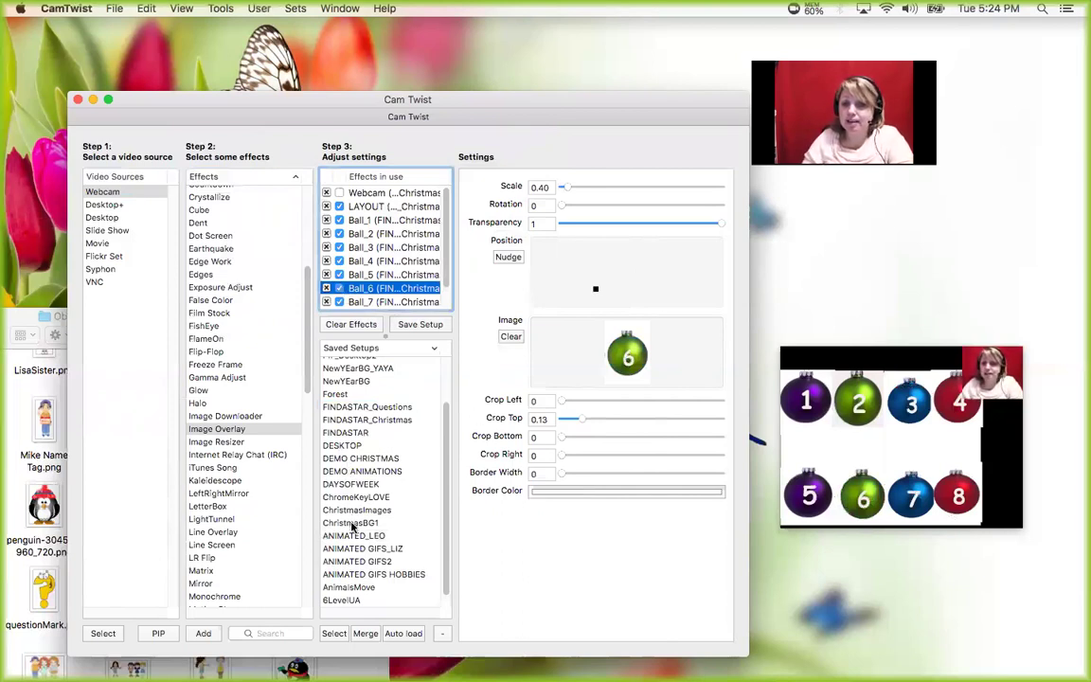
- Load FINDASTAR_Questions, switch off balls 1 and 3, and save it as FINDASTAR_Questions
click(352, 524)
double_click(352, 524)
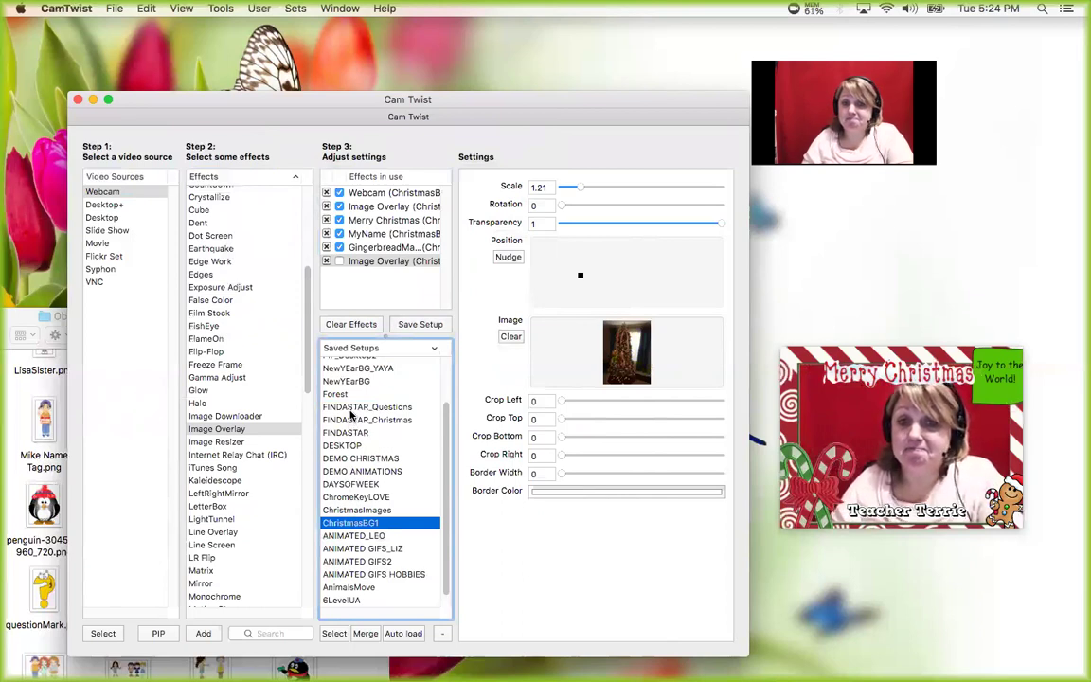
click(350, 408)
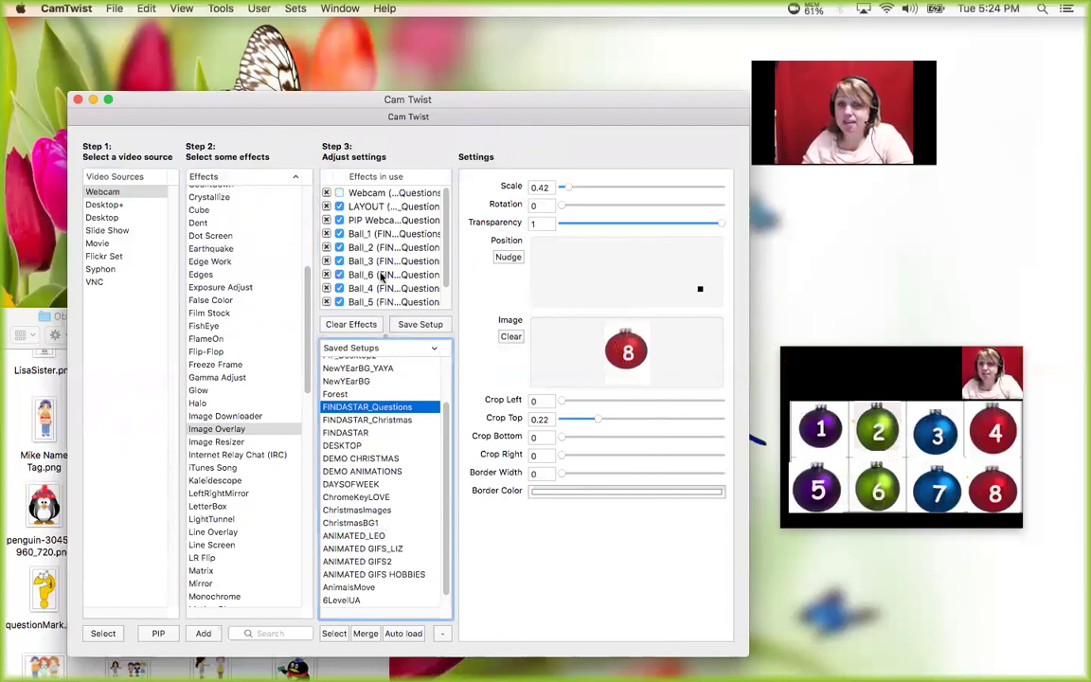
click(339, 234)
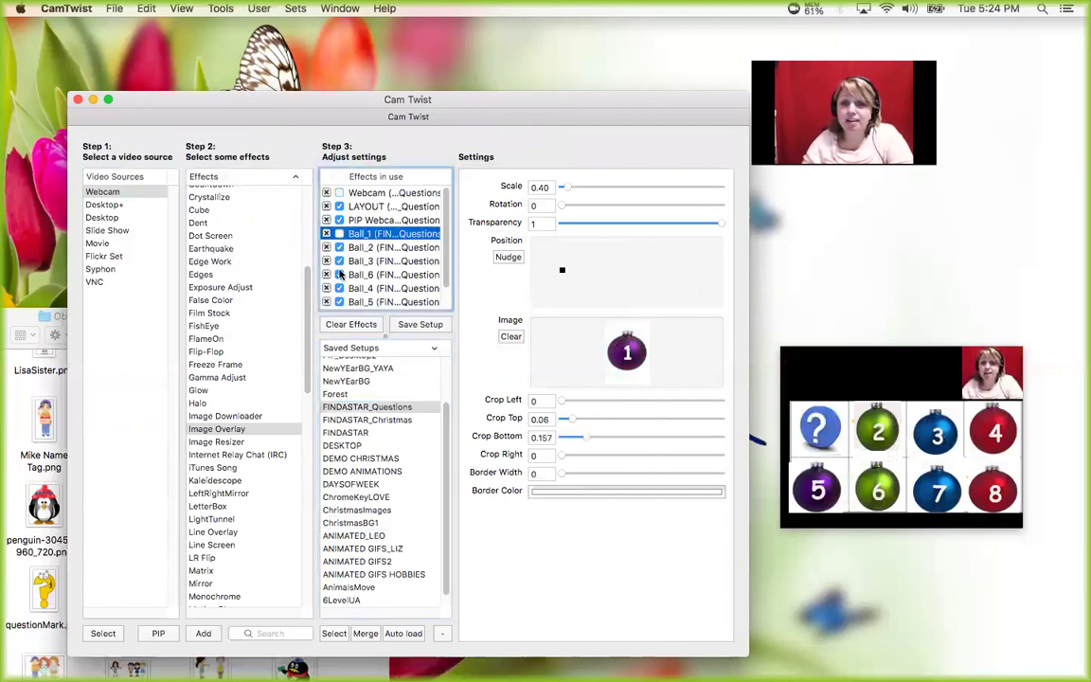
click(340, 261)
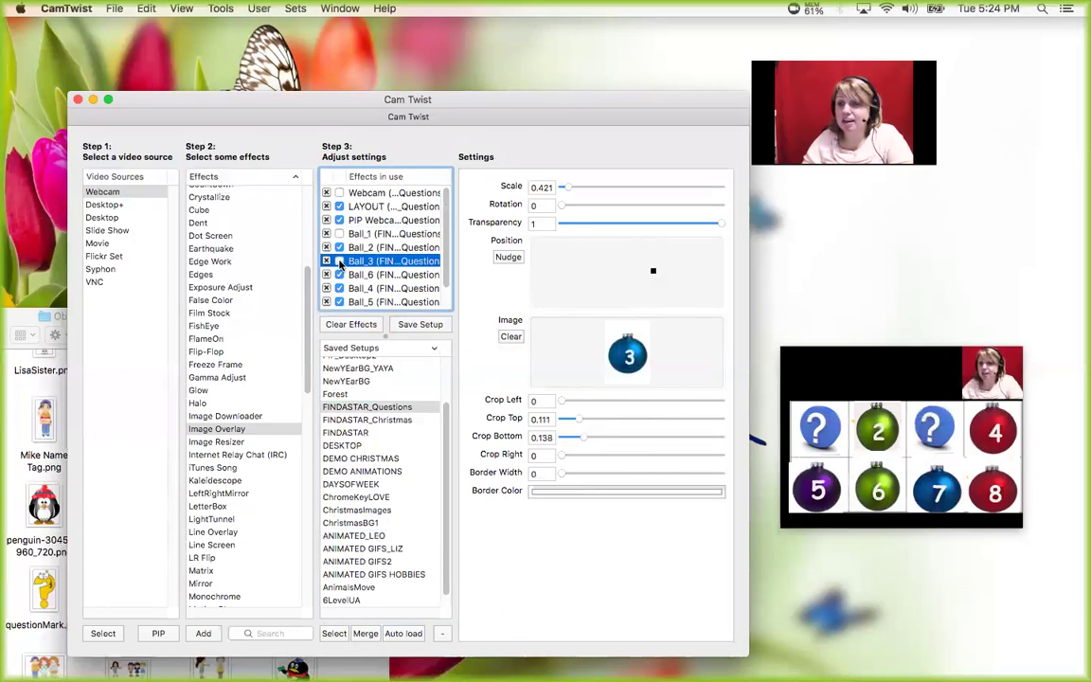
click(423, 323)
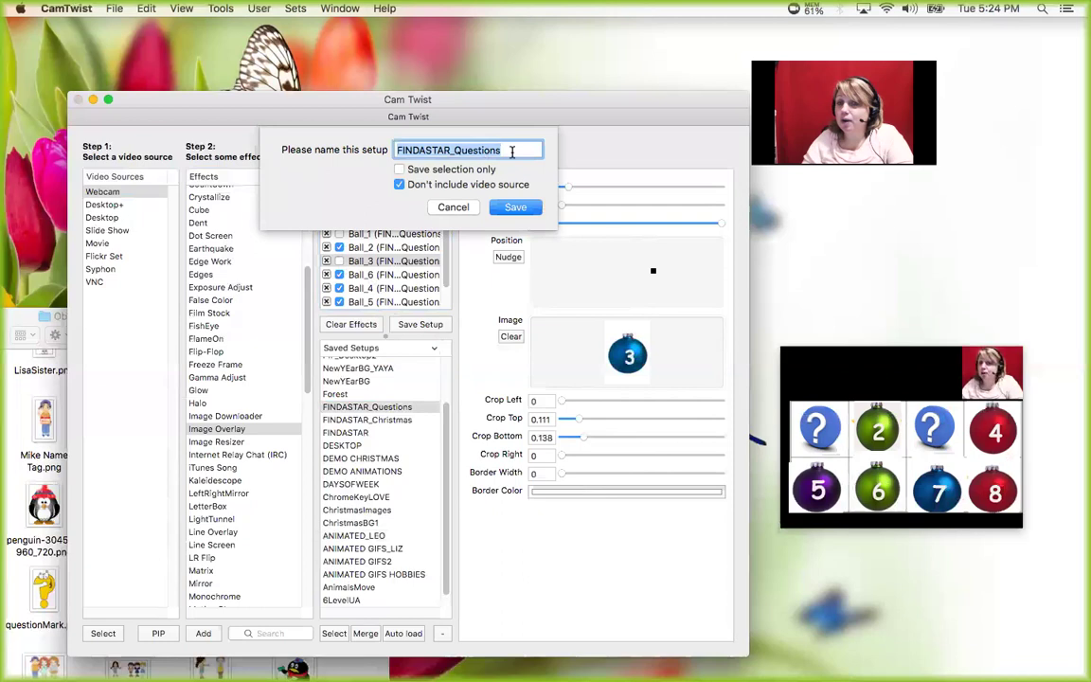
click(519, 214)
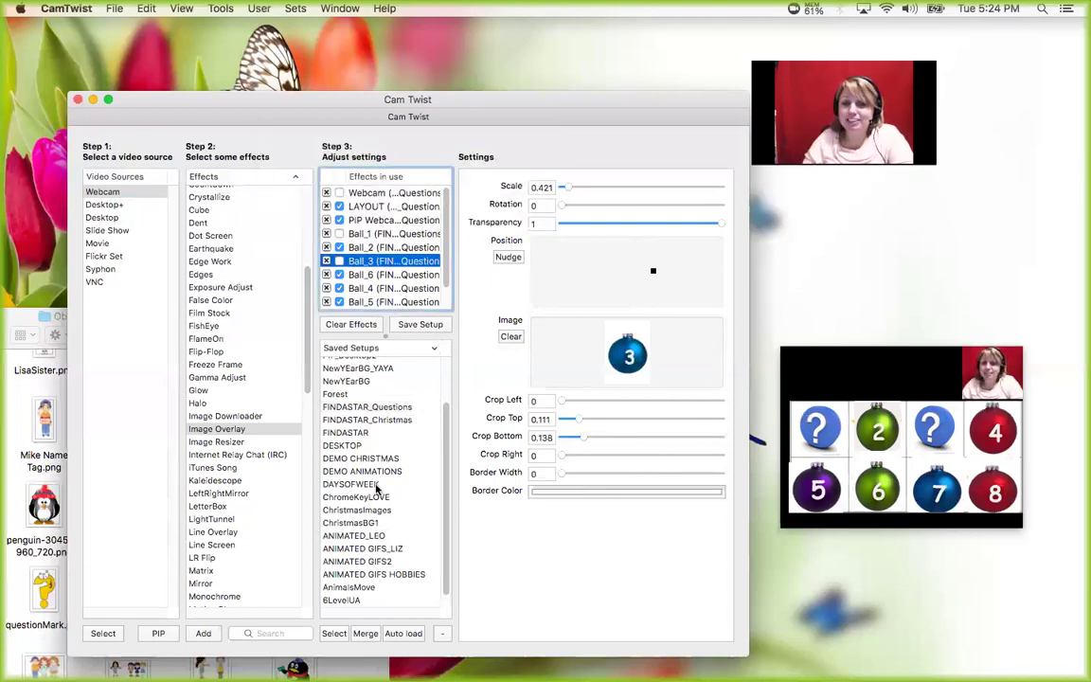
- Load ChristmasBG1 and add a new image overlay named 'Cone'
double_click(359, 522)
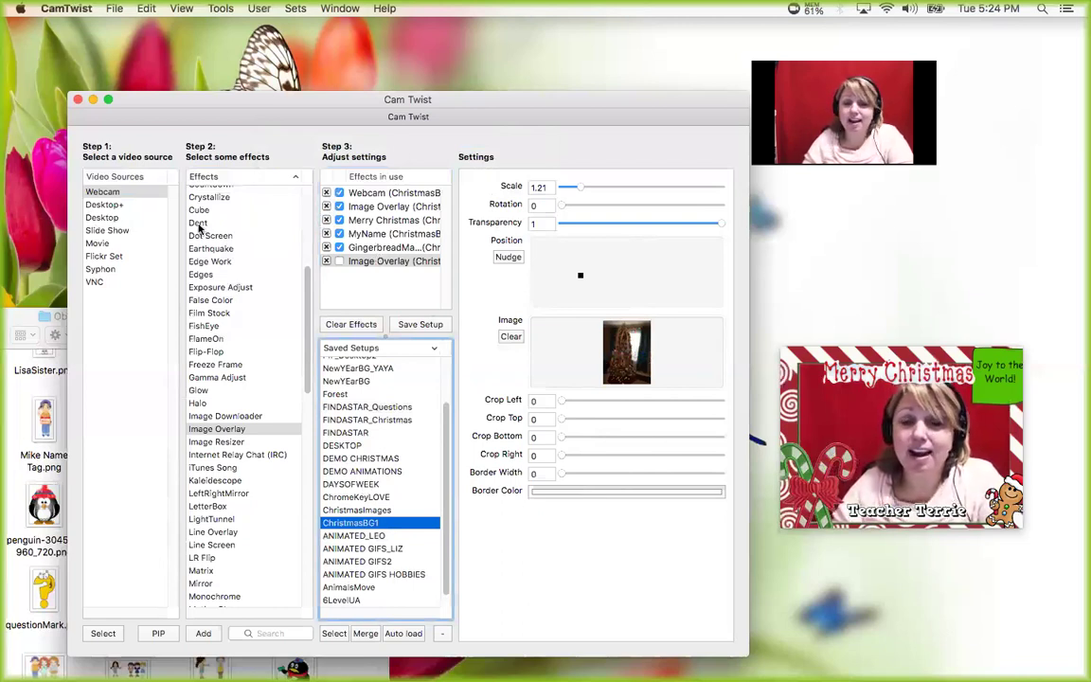
drag(183, 102, 214, 92)
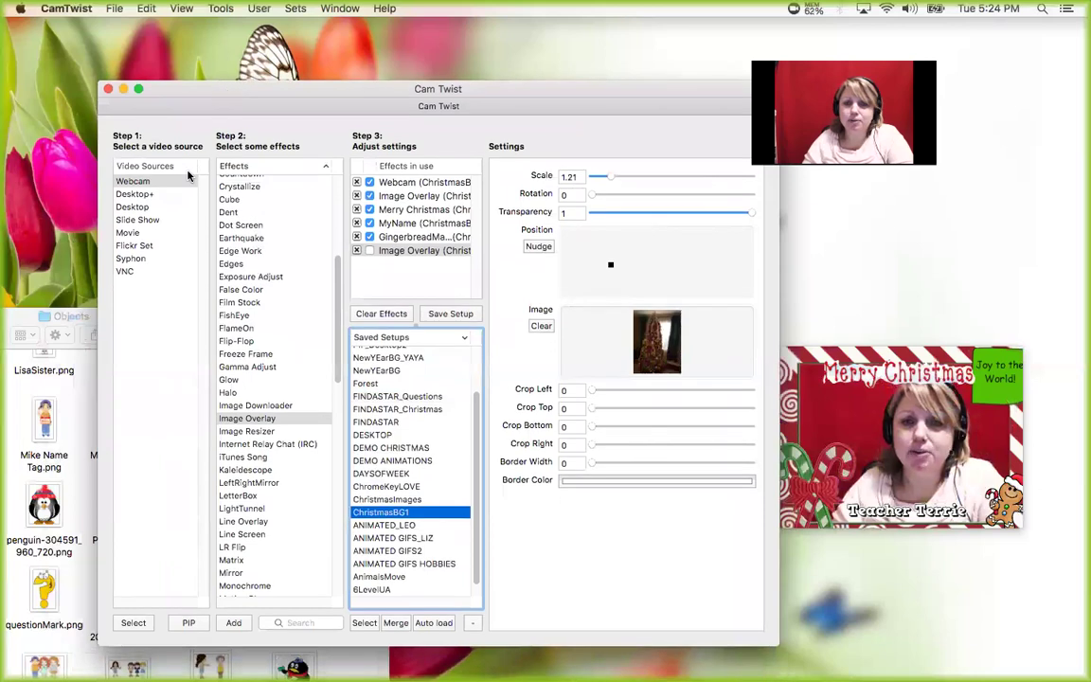
double_click(241, 420)
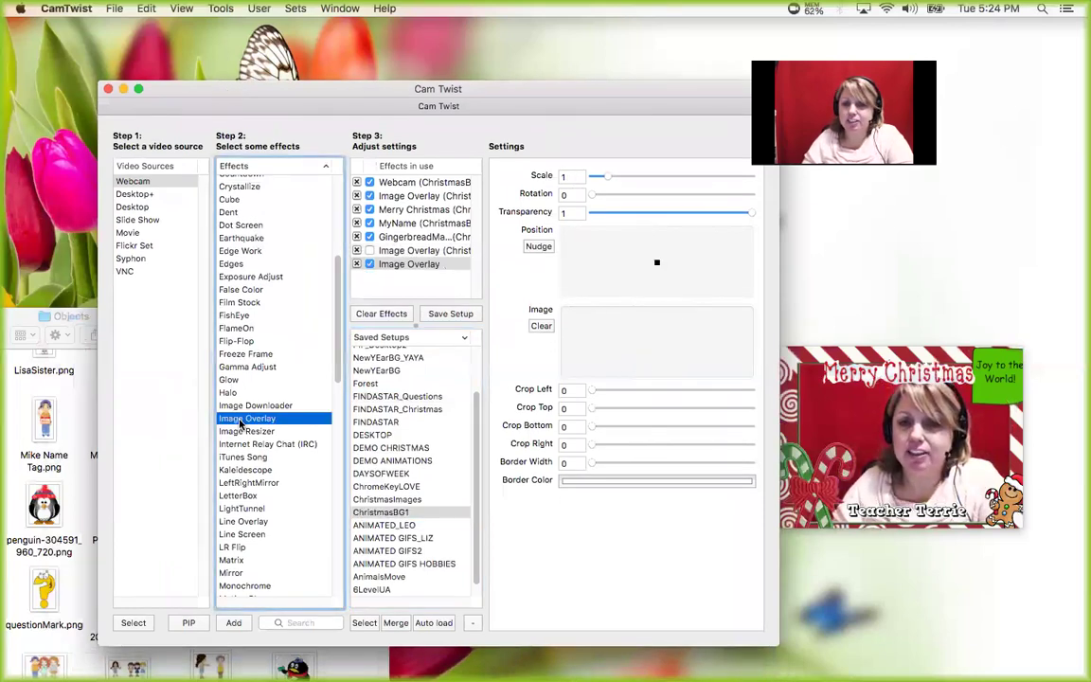
double_click(406, 265)
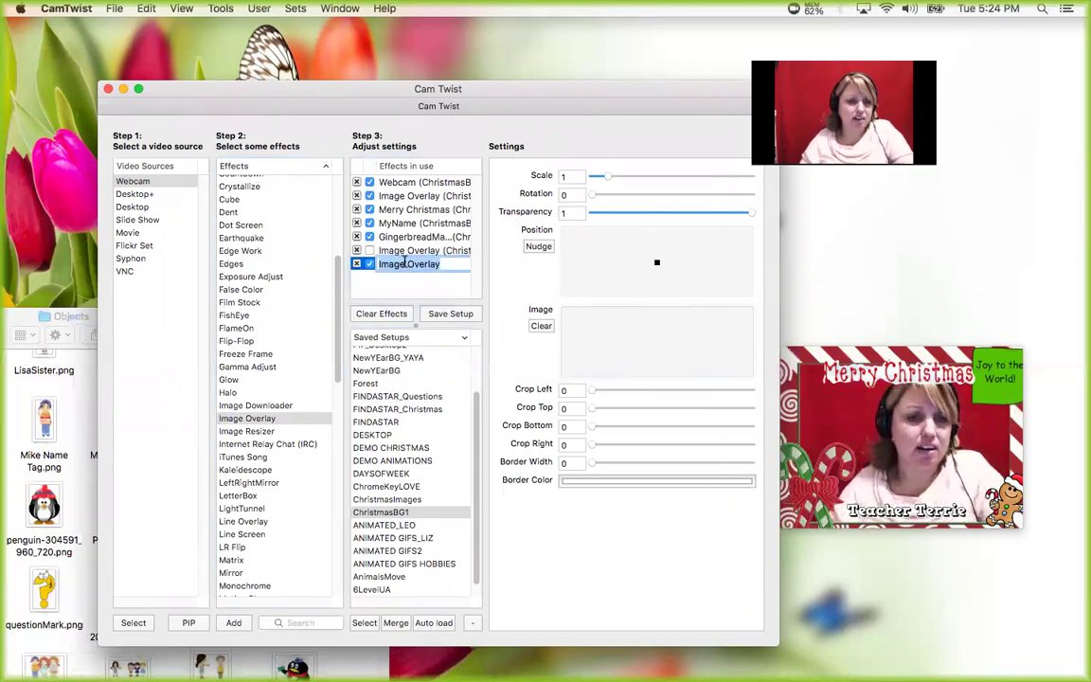
text(Cone)
key(Return)
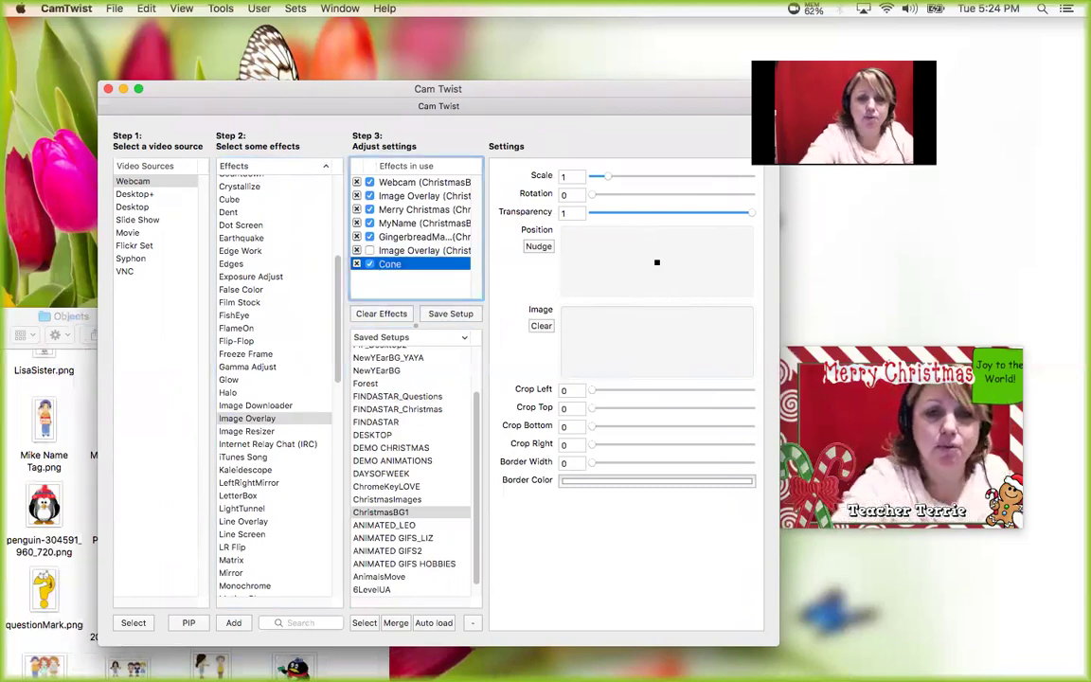
- Put ice cream cone.png into Cone, scale it to 0.28 and move it left
click(17, 315)
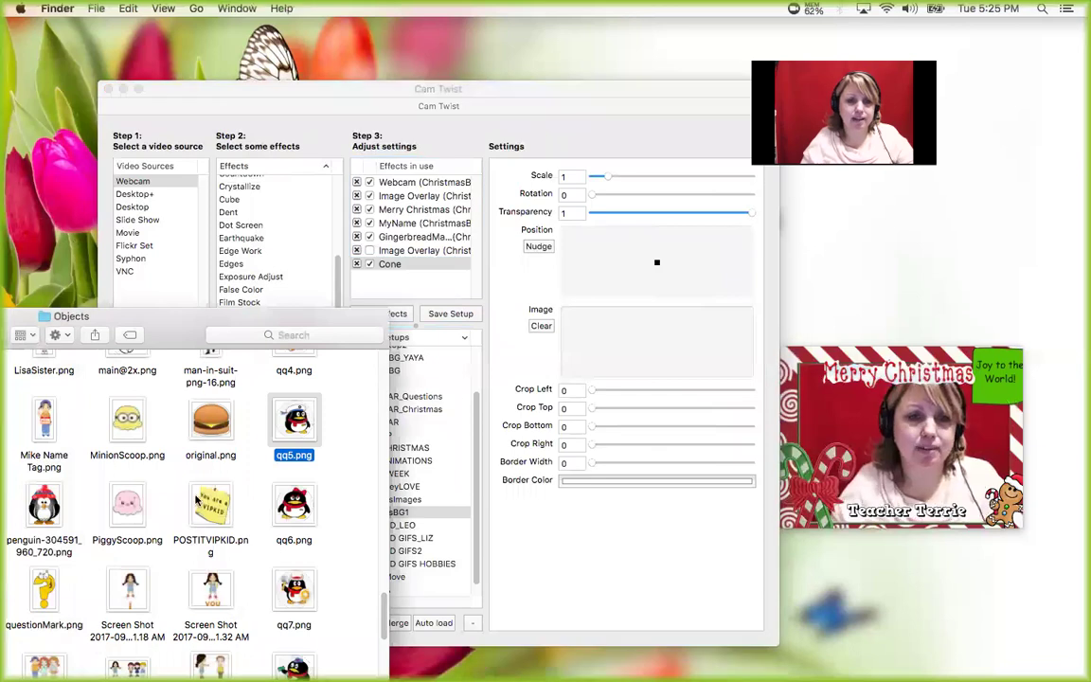
scroll(198, 512, up, 3)
scroll(201, 514, down, 10)
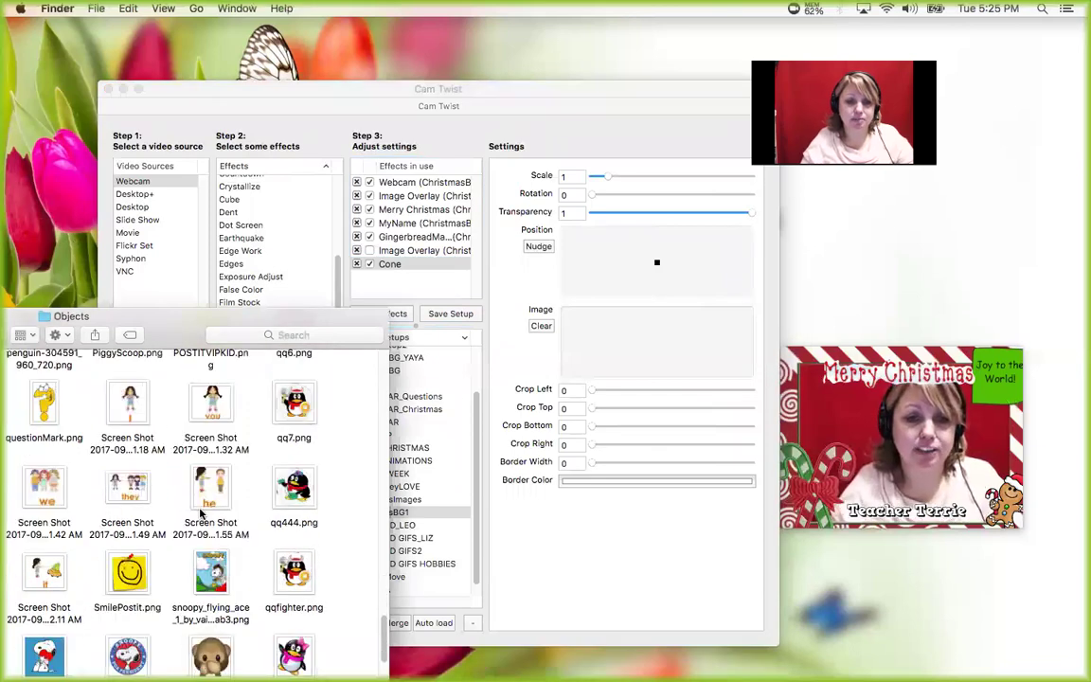
scroll(200, 514, down, 5)
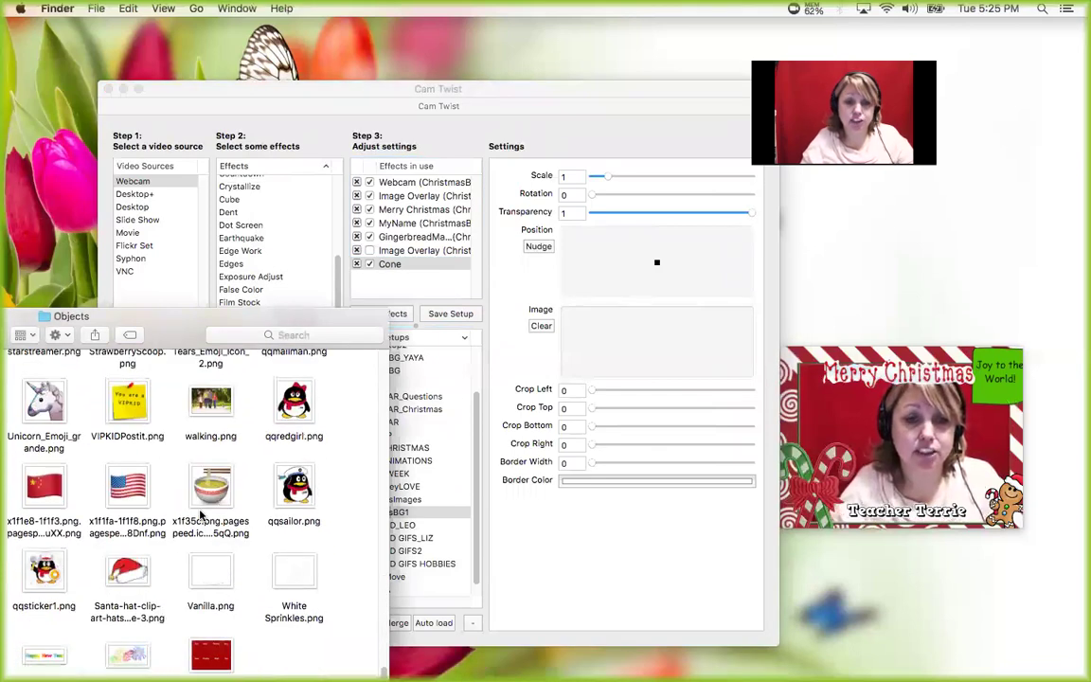
scroll(201, 515, up, 10)
scroll(203, 519, up, 10)
scroll(203, 519, up, 8)
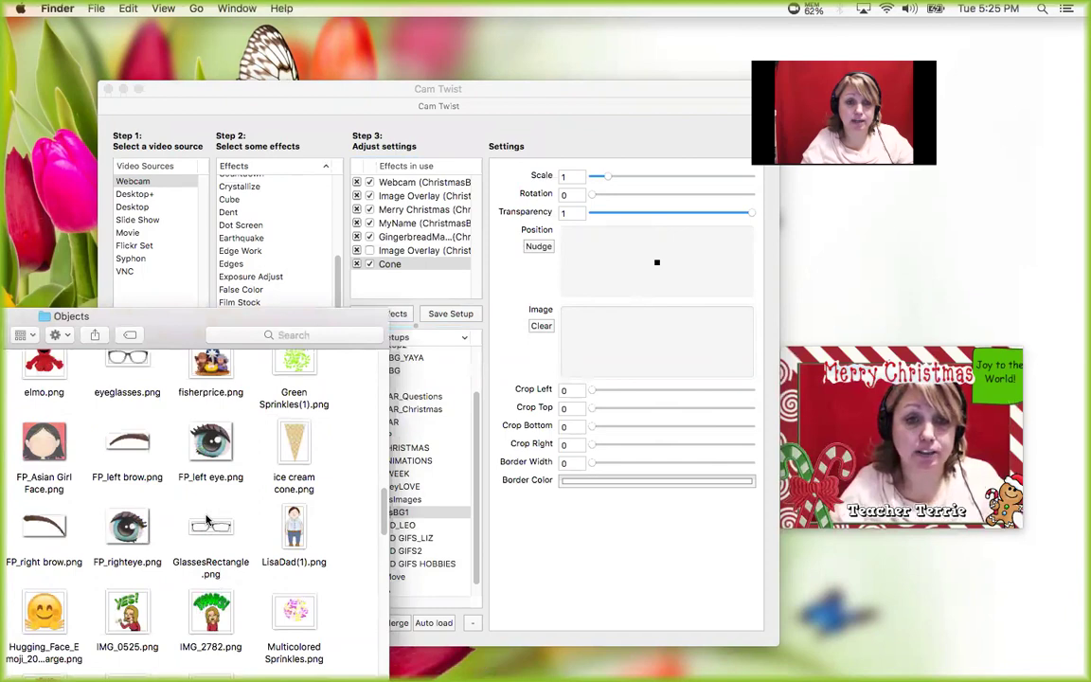
drag(294, 445, 653, 346)
drag(609, 180, 596, 181)
drag(597, 239, 589, 272)
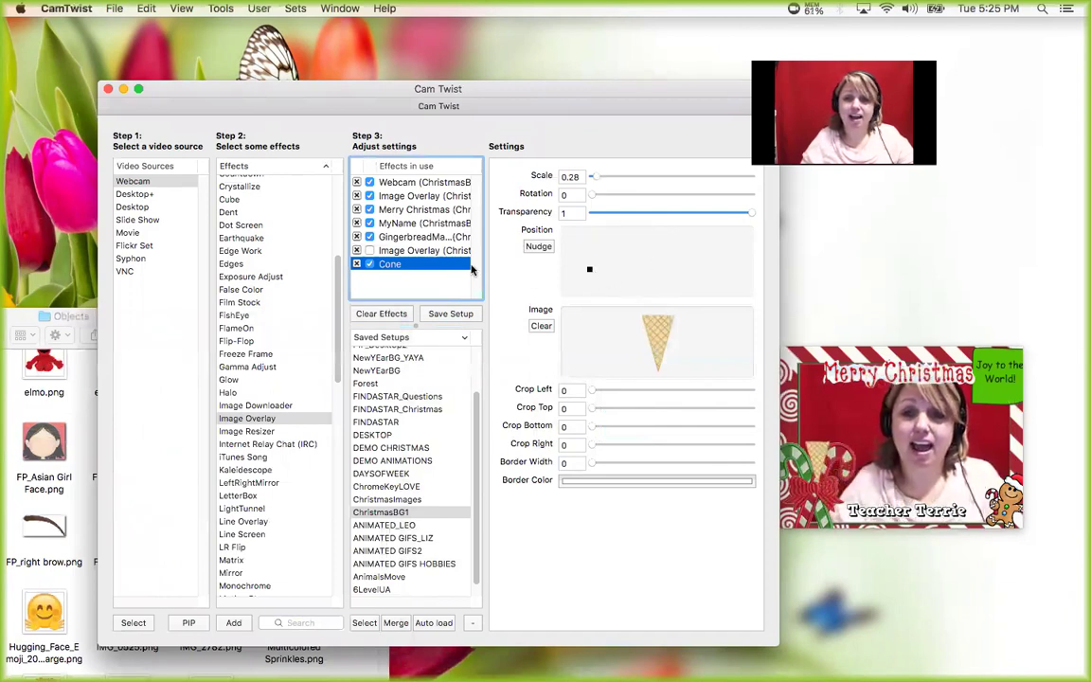
double_click(256, 420)
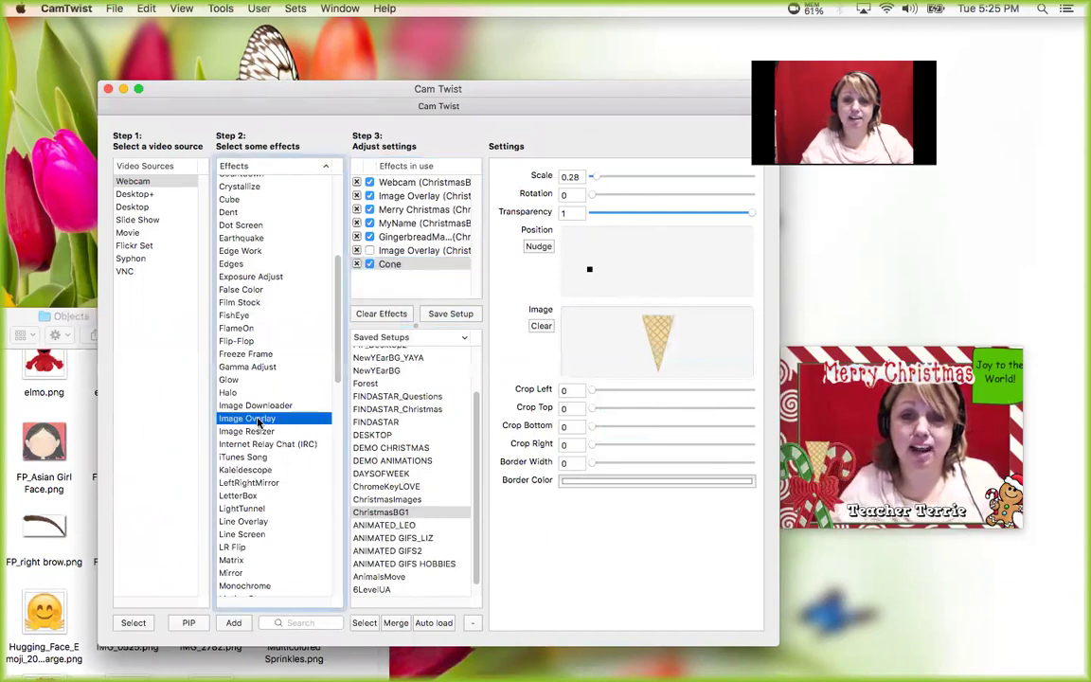
- Load the Pink Scoop picture into the new overlay, scale it to 0.48 and seat it on the cone
click(31, 316)
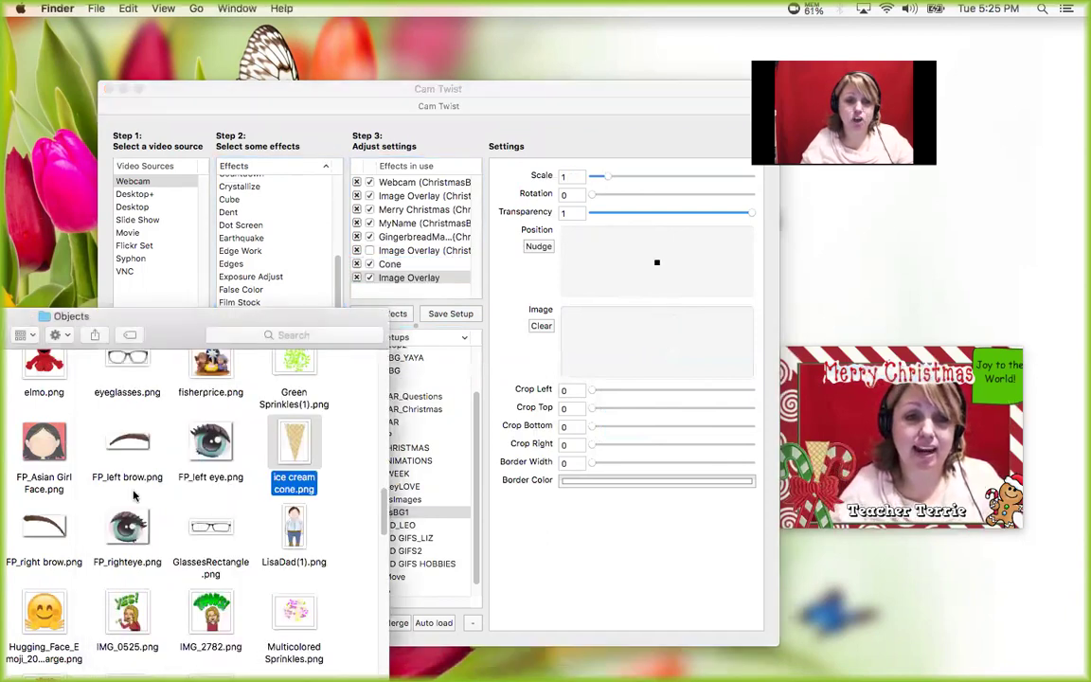
scroll(157, 533, up, 5)
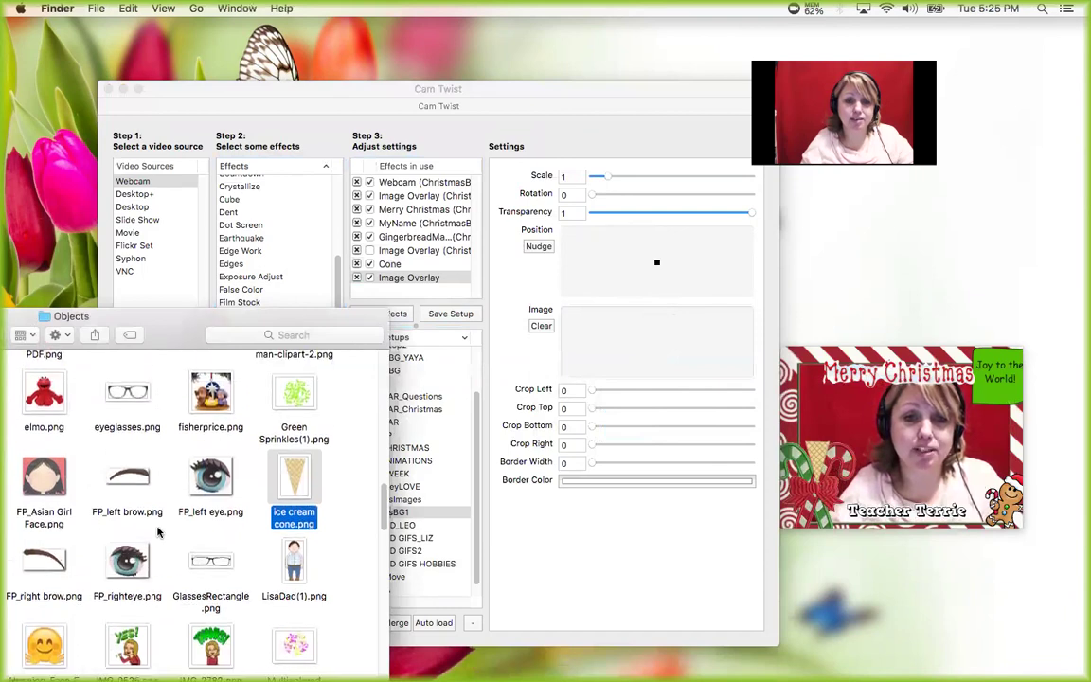
scroll(158, 533, up, 6)
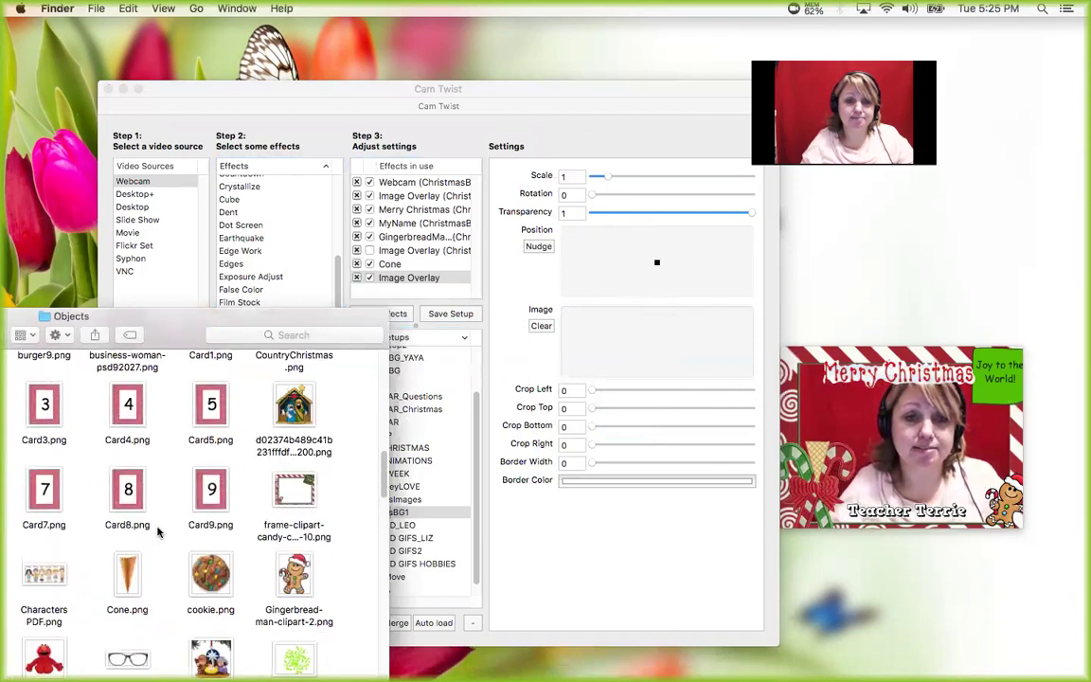
scroll(157, 534, up, 8)
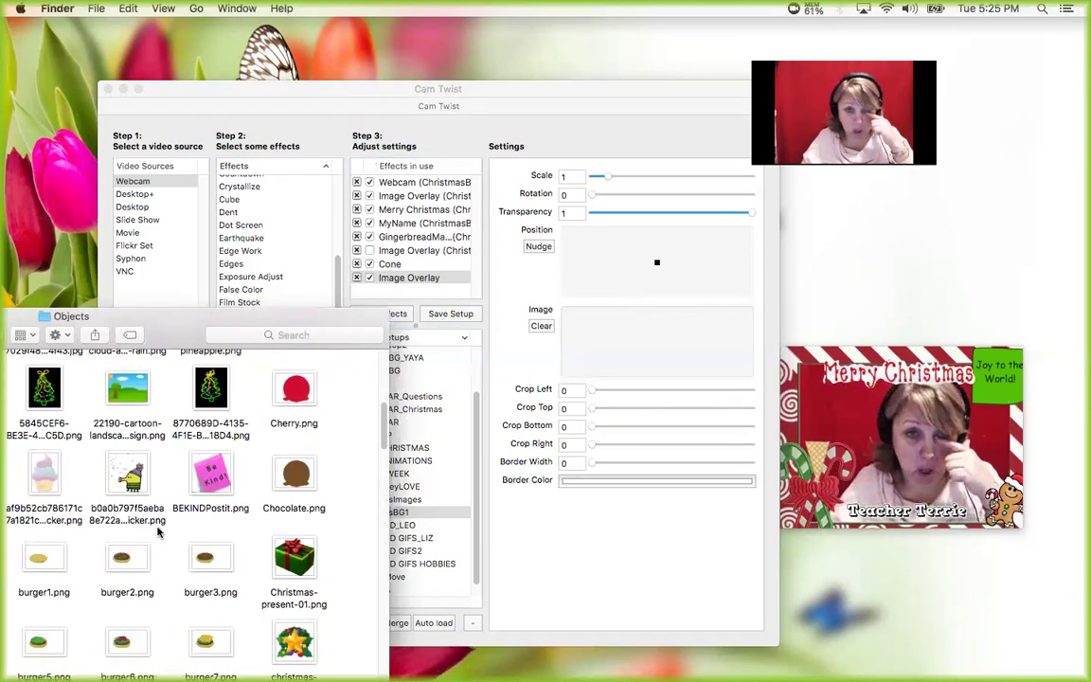
scroll(158, 533, up, 6)
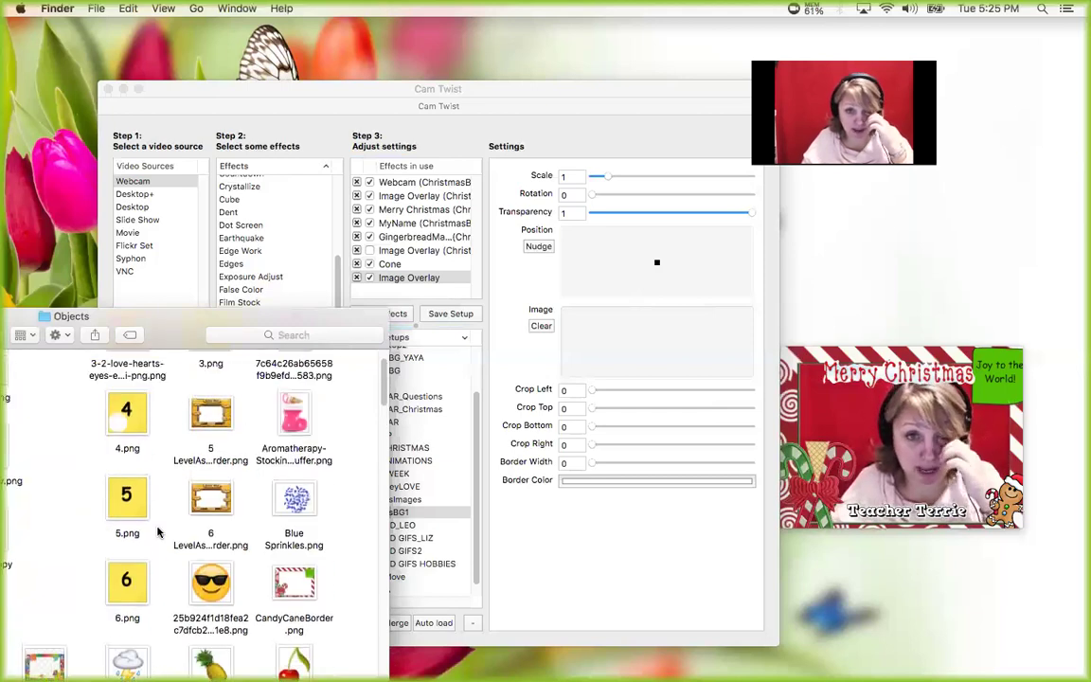
drag(157, 322, 250, 313)
scroll(245, 516, down, 10)
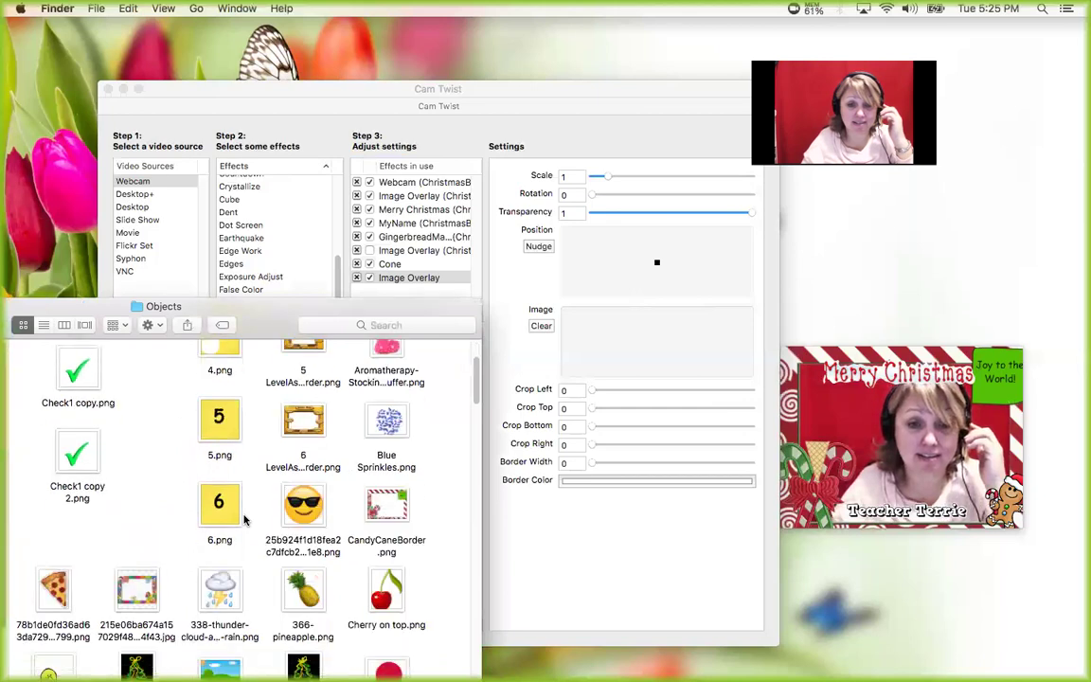
scroll(244, 519, down, 8)
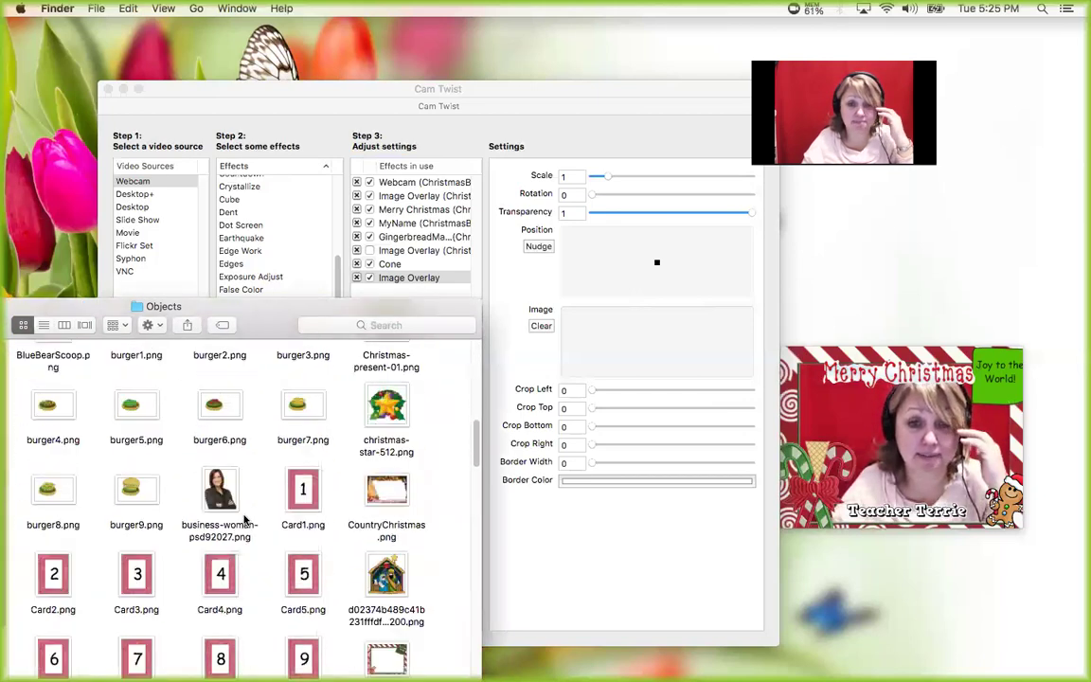
scroll(244, 519, down, 8)
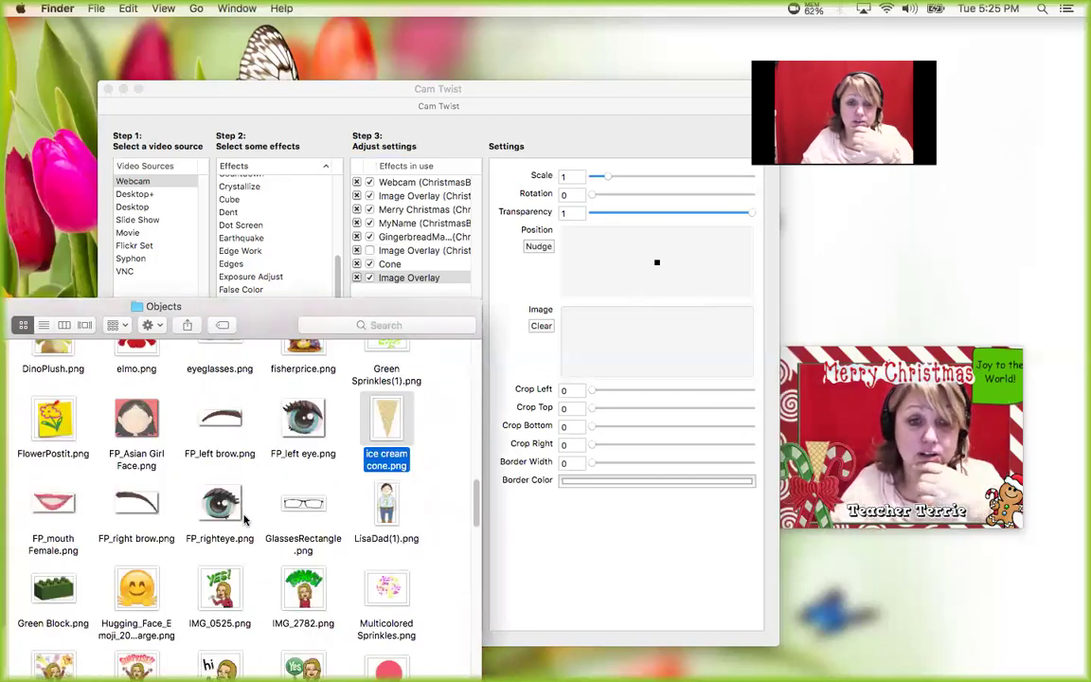
drag(352, 428, 655, 353)
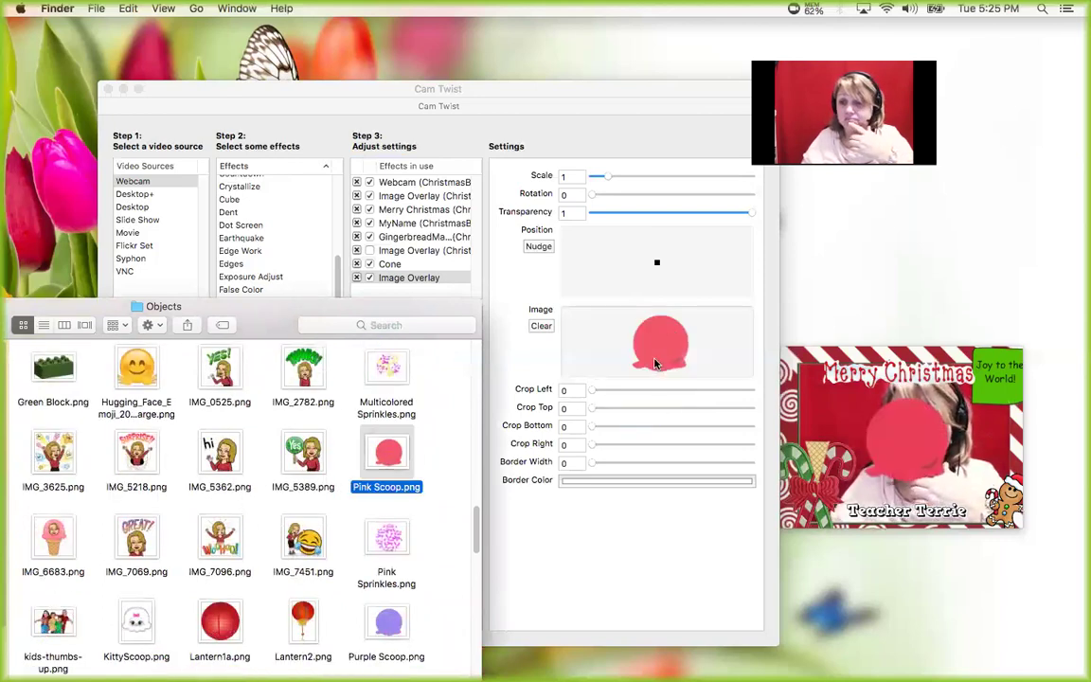
drag(600, 178, 594, 179)
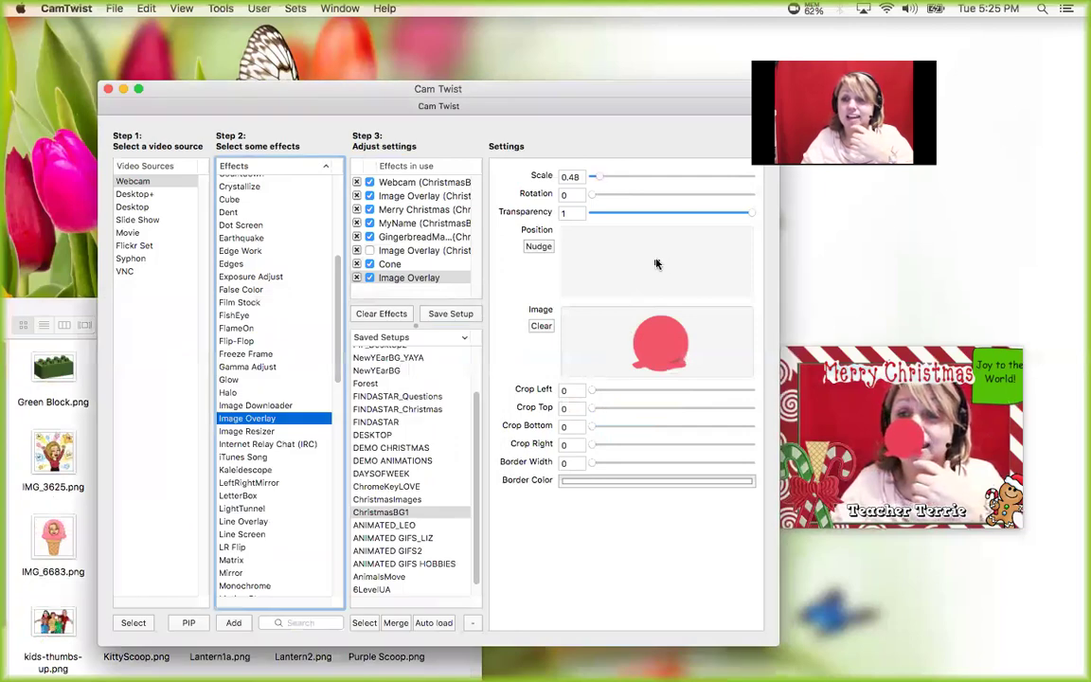
click(583, 255)
click(585, 260)
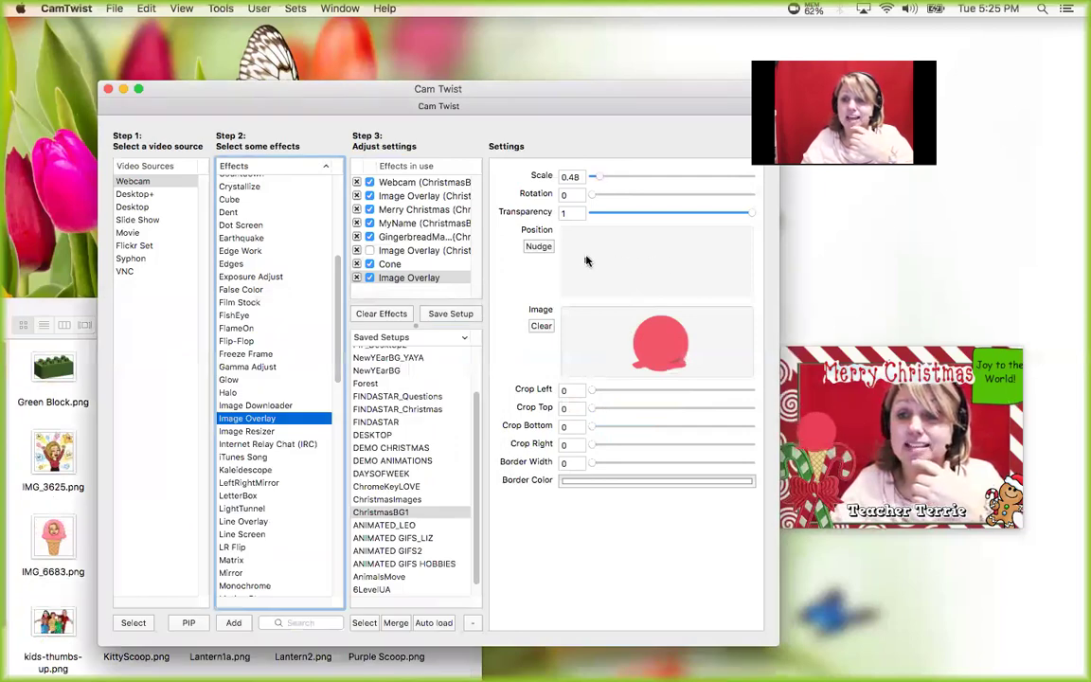
- Name the scoop overlay 'ScoopStrawberry', toggle it off and on, and add another empty Image Overlay
click(377, 279)
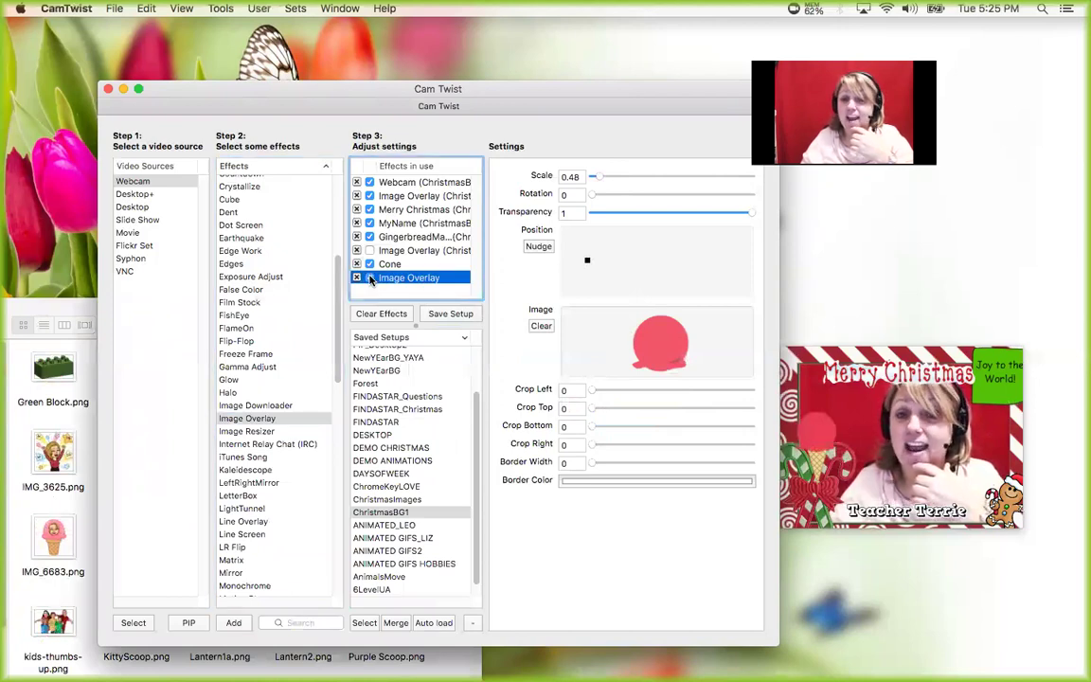
click(394, 279)
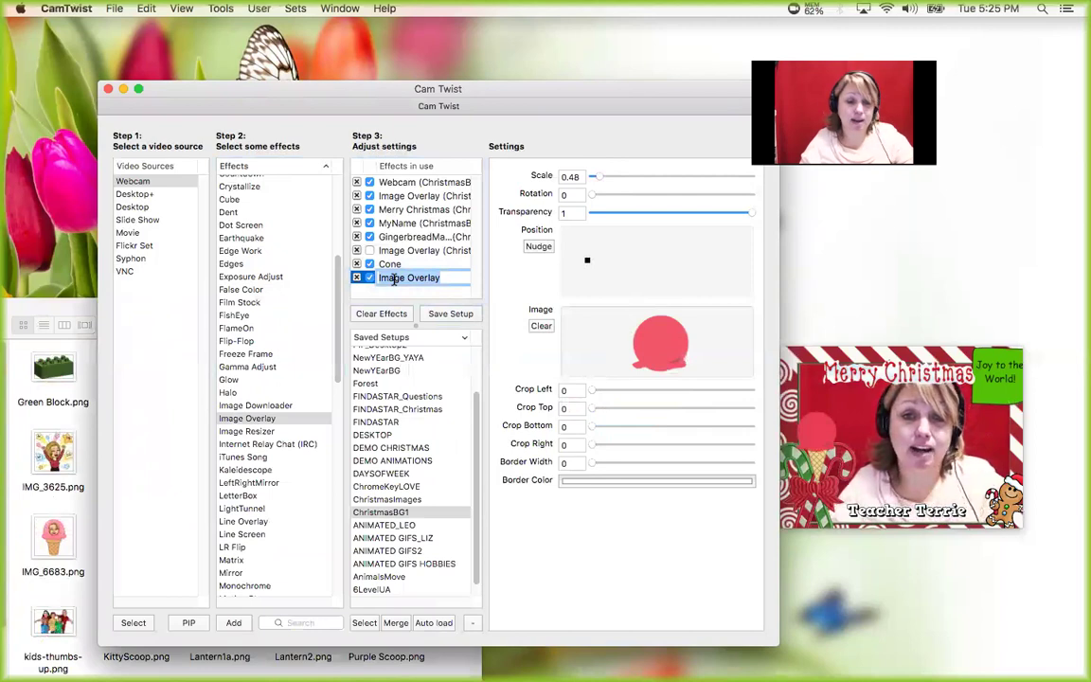
text(Scoop)
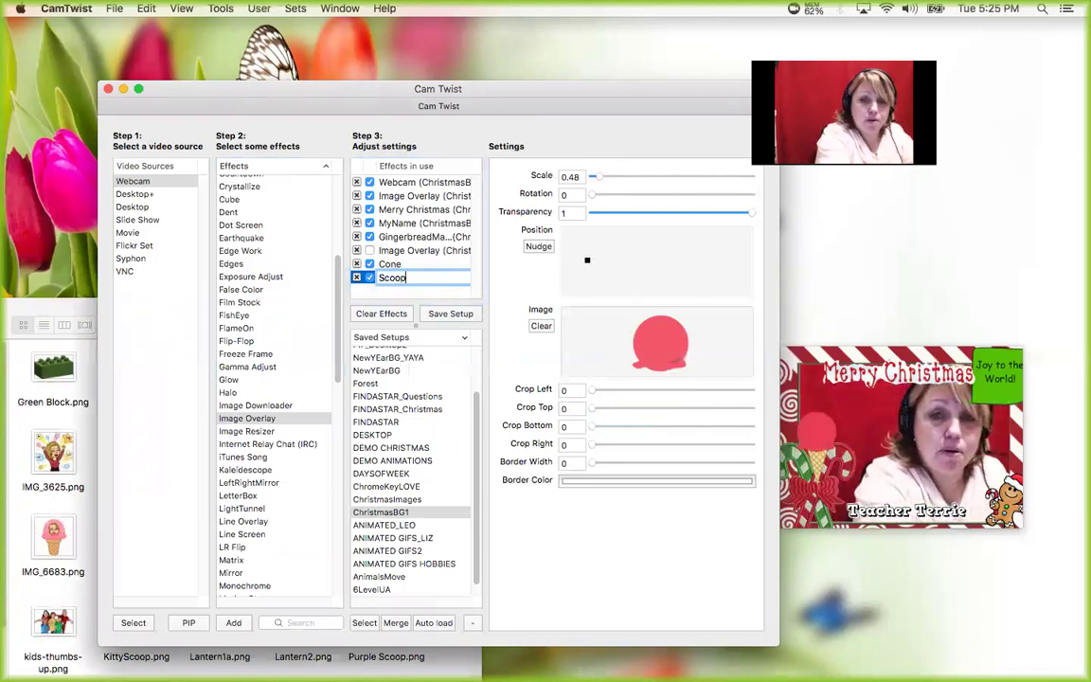
text(Strawberry)
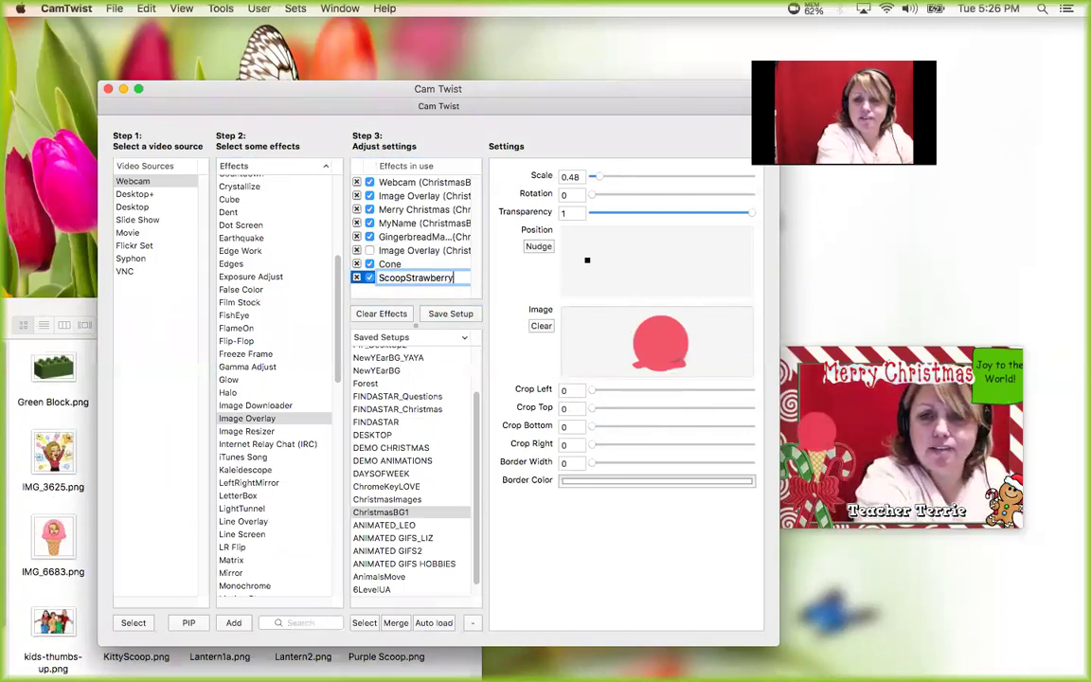
key(Return)
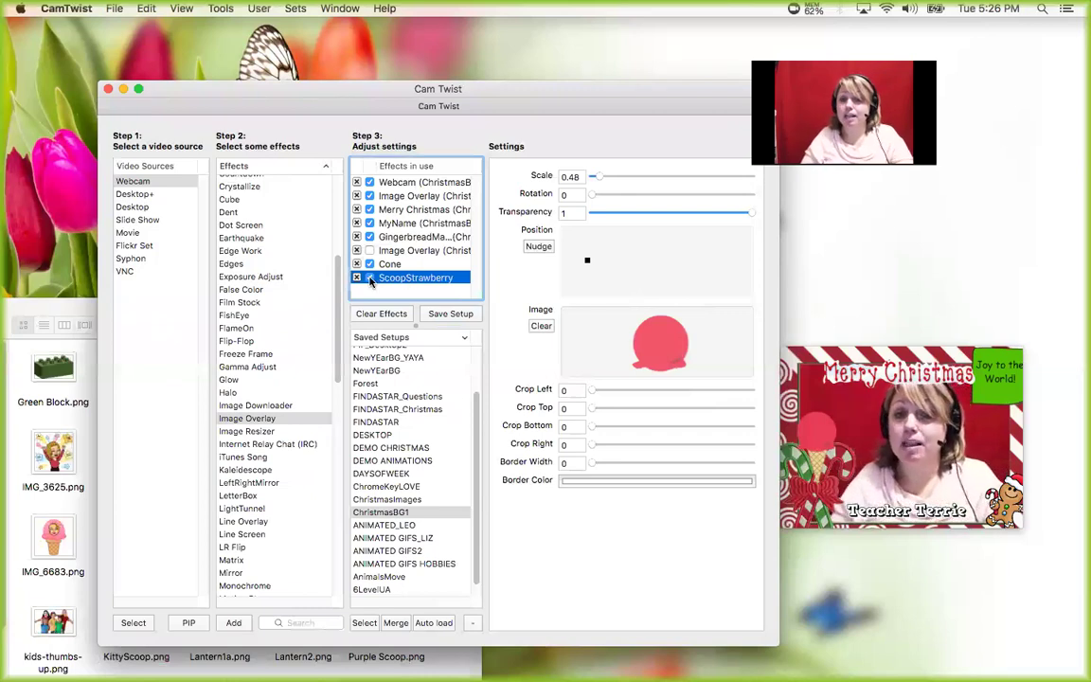
click(369, 277)
click(369, 278)
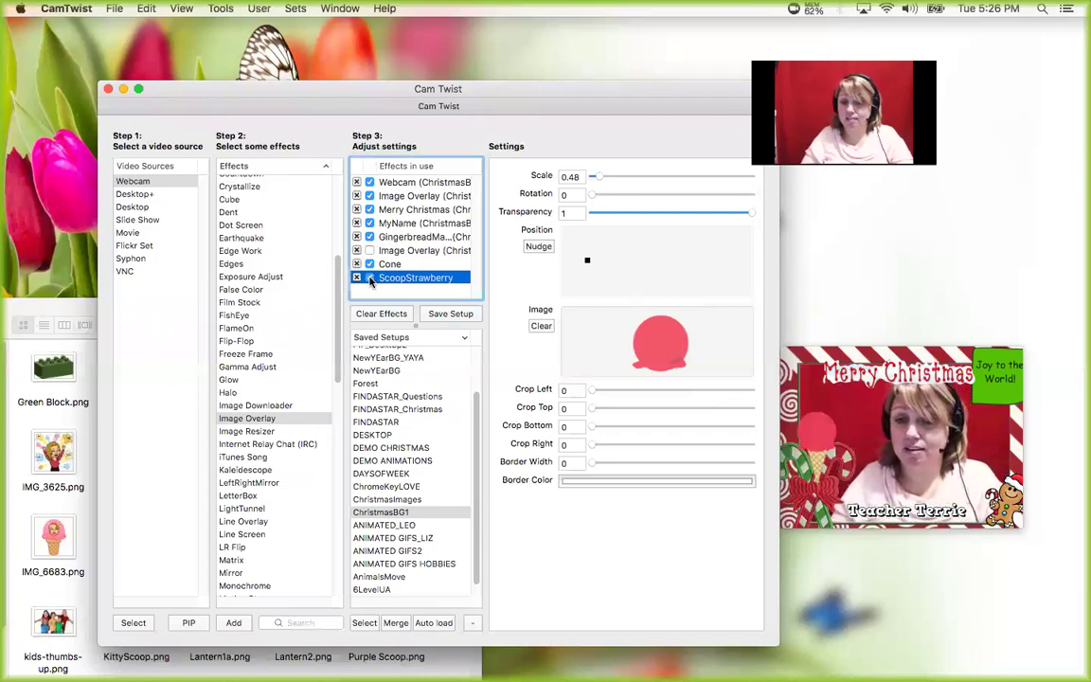
click(248, 421)
drag(247, 420, 407, 274)
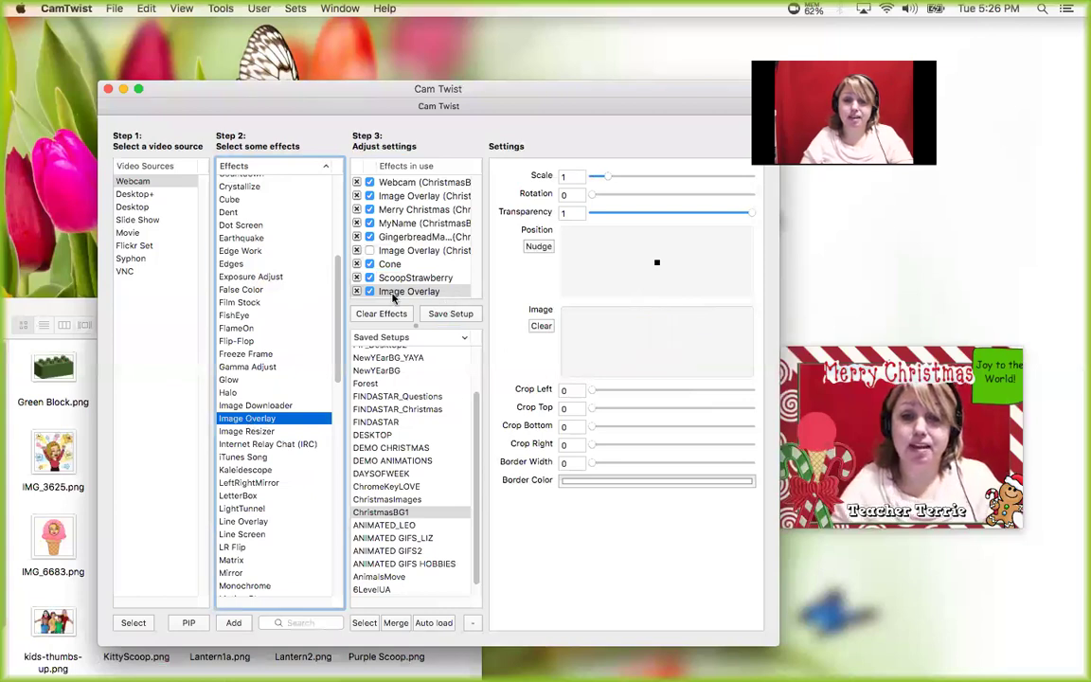
- Load Purple Scoop.png into the new overlay at scale 0.44, placed just above the pink scoop
click(55, 313)
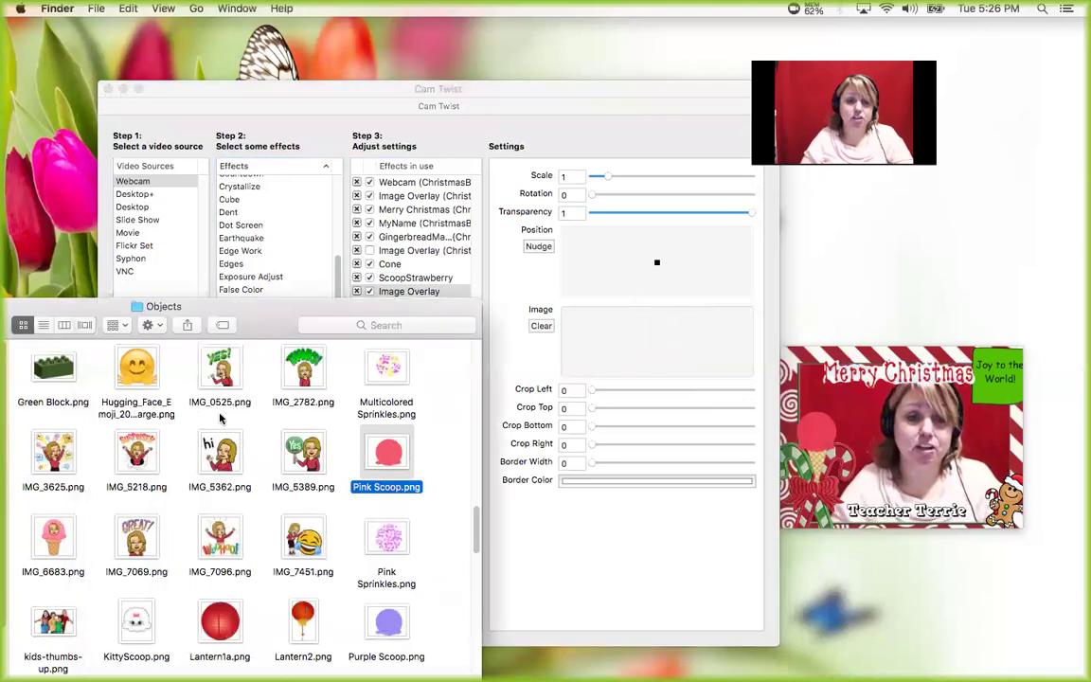
drag(386, 623, 651, 357)
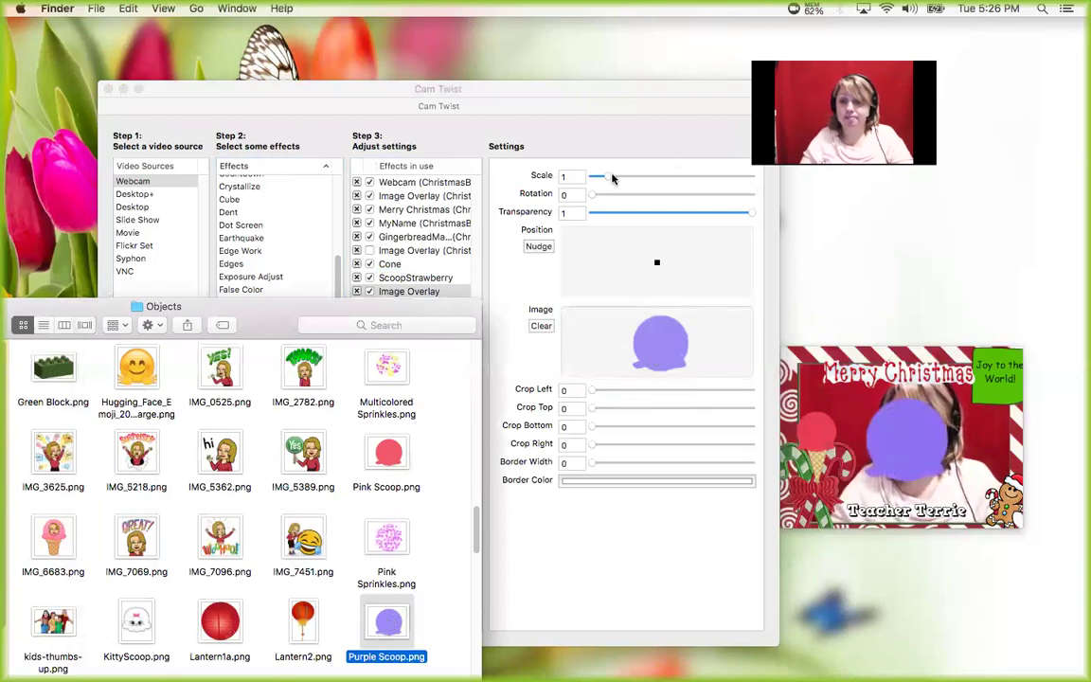
click(601, 177)
drag(601, 177, 598, 177)
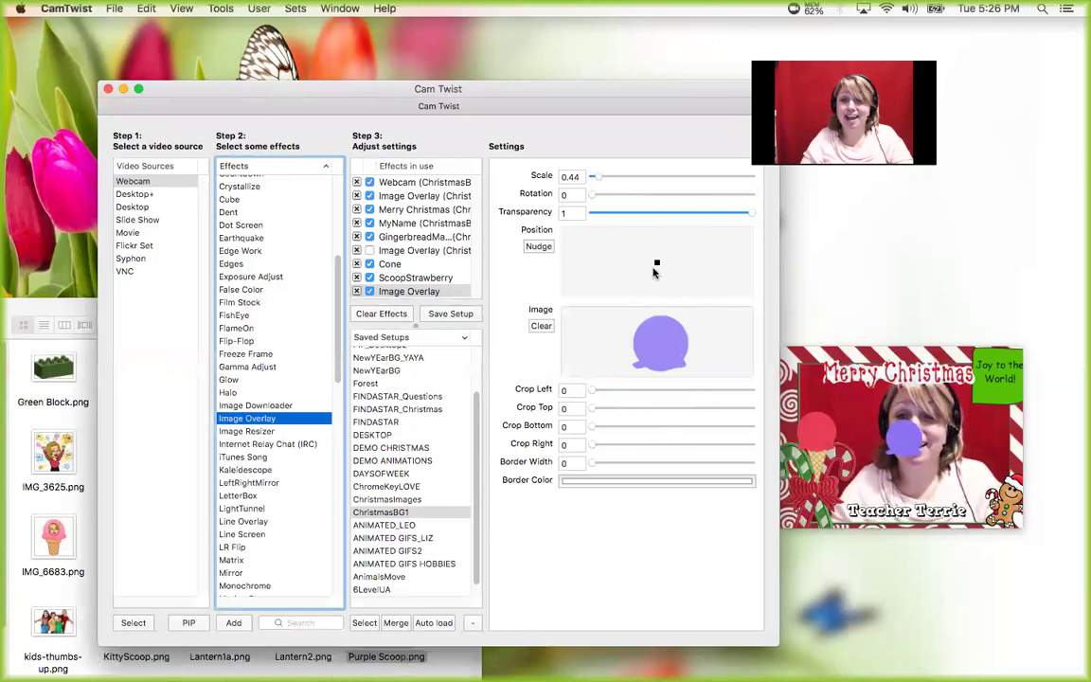
click(607, 248)
drag(608, 248, 528, 232)
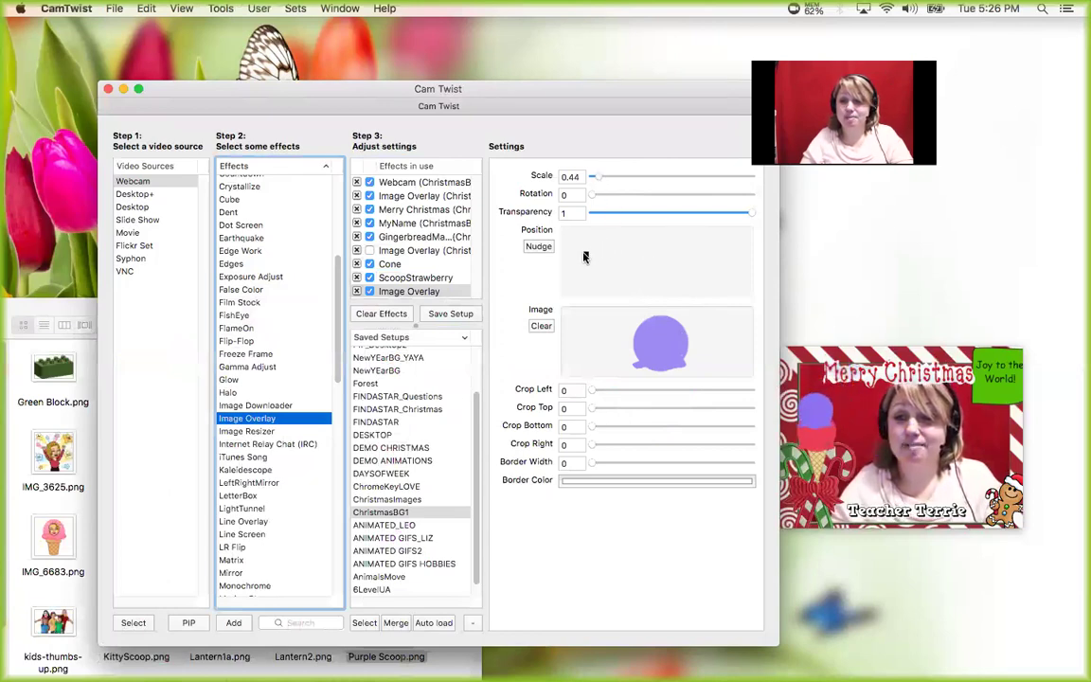
- Rename the new overlay row to ScoopGrape
click(409, 291)
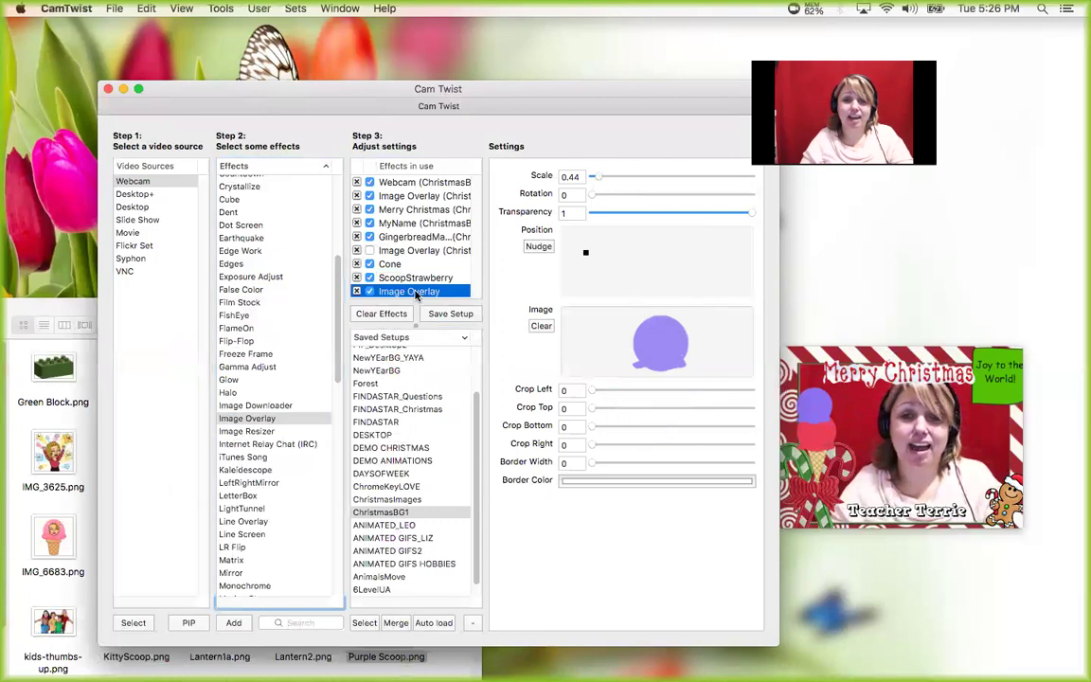
text(ScoopGrape)
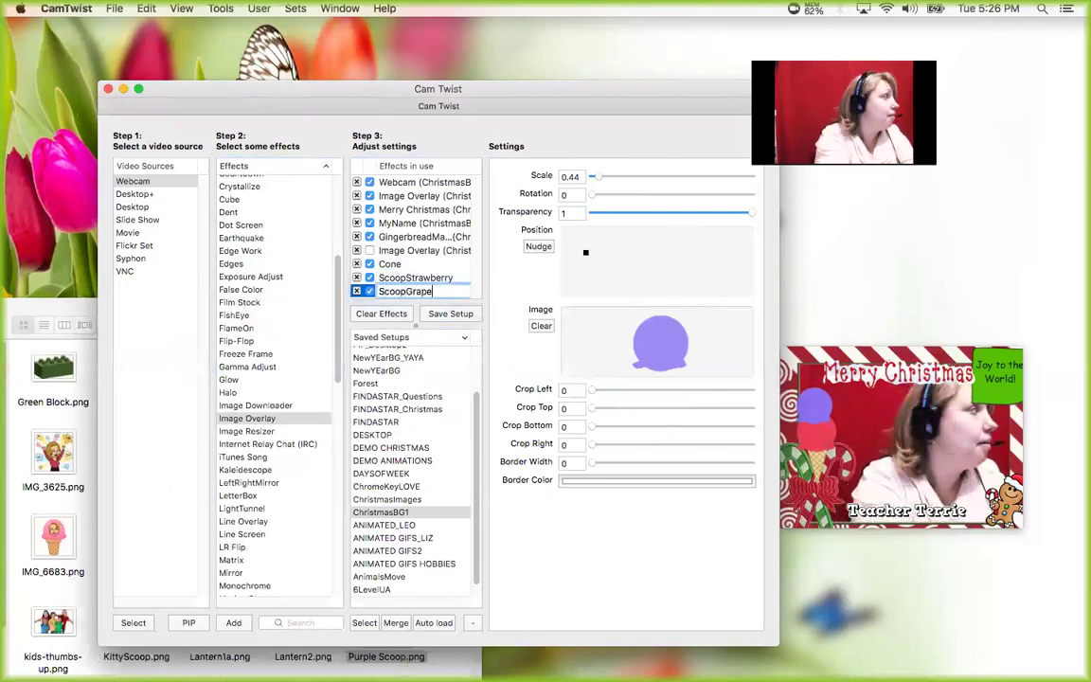
key(Return)
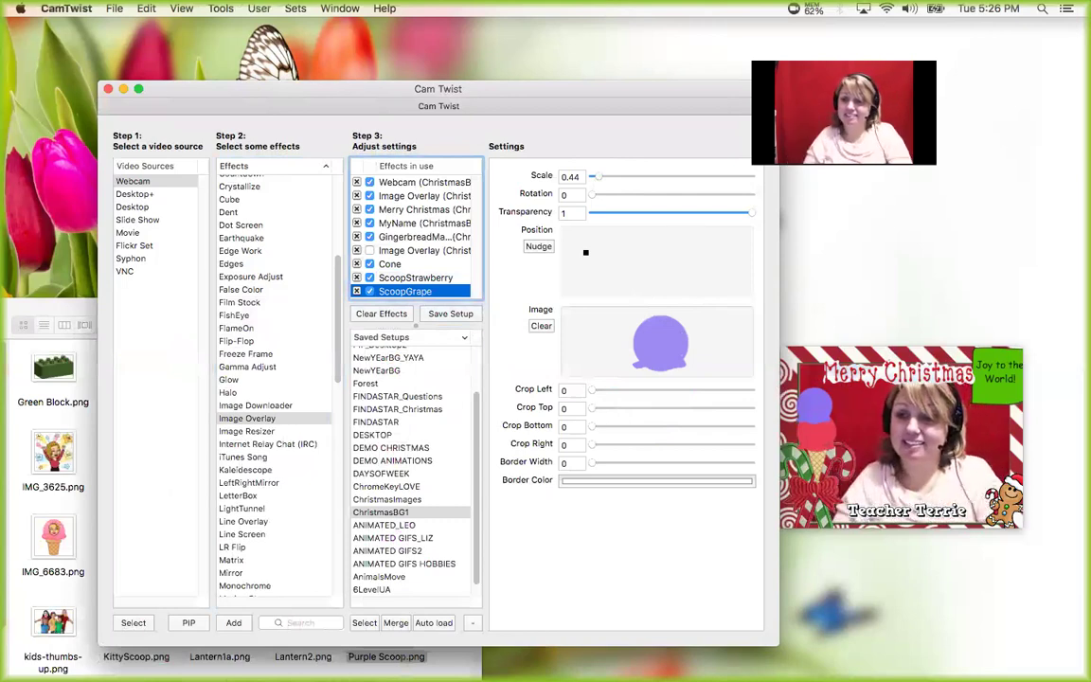
- Toggle the Cone, ScoopStrawberry and ScoopGrape overlays off and on, leaving all three unchecked
click(363, 265)
click(369, 279)
click(370, 291)
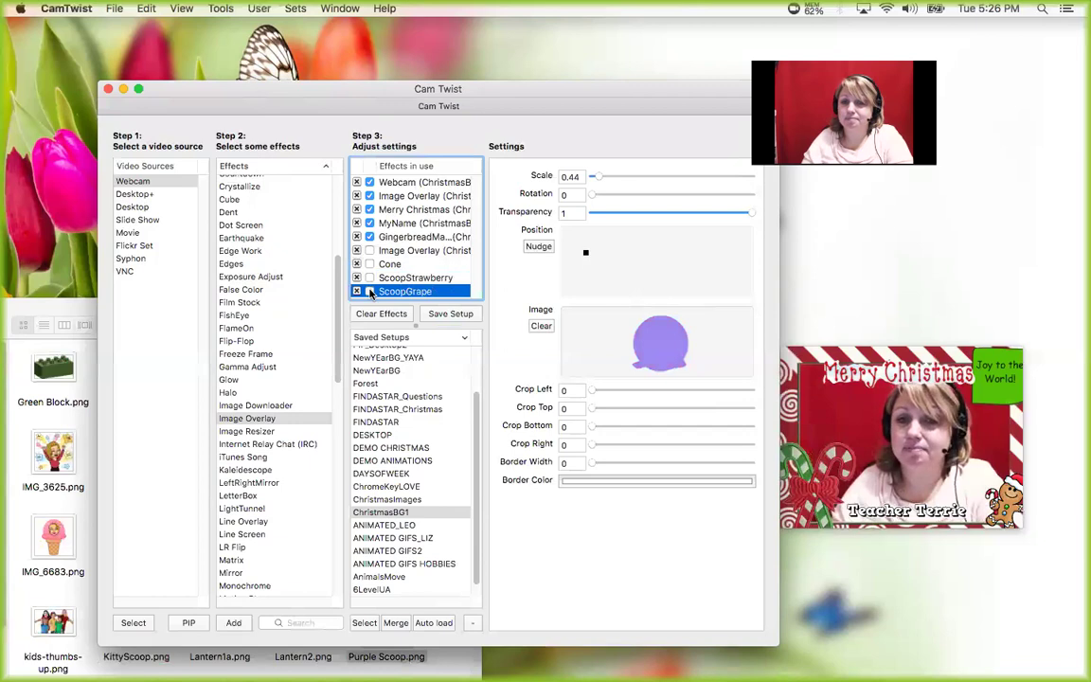
click(370, 291)
click(369, 277)
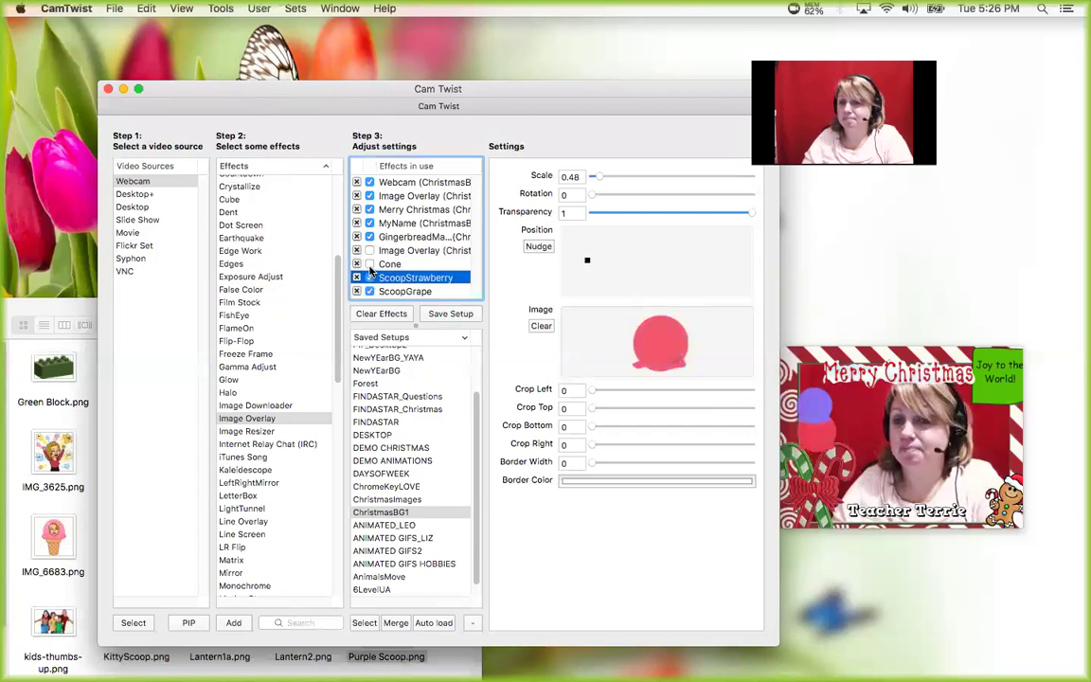
click(370, 264)
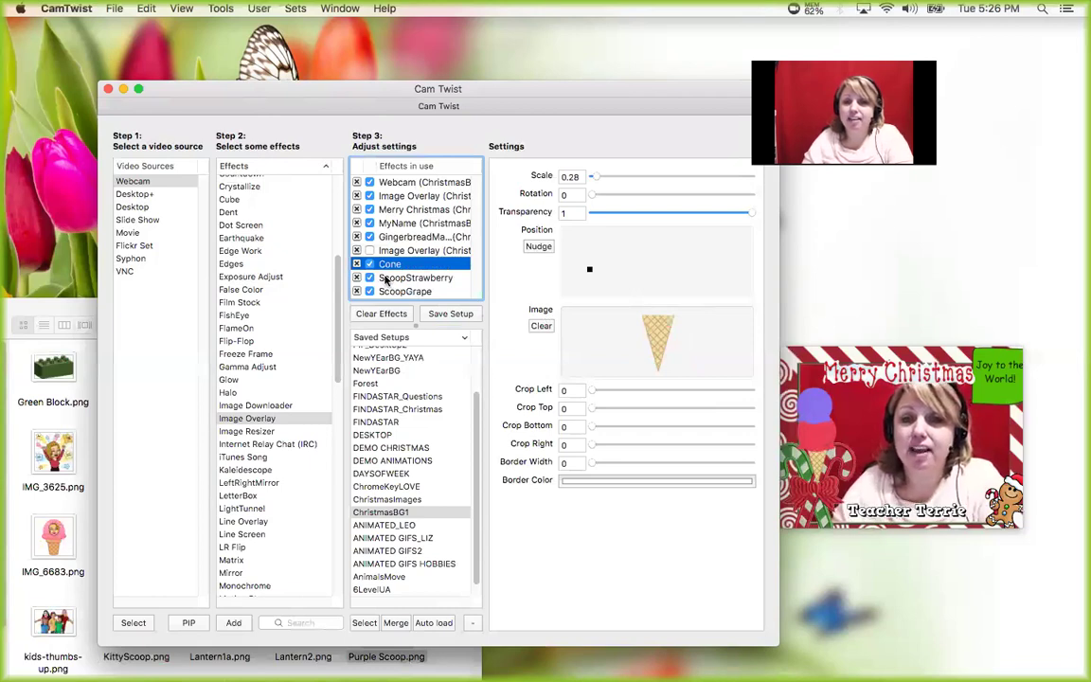
click(370, 264)
click(369, 277)
click(369, 292)
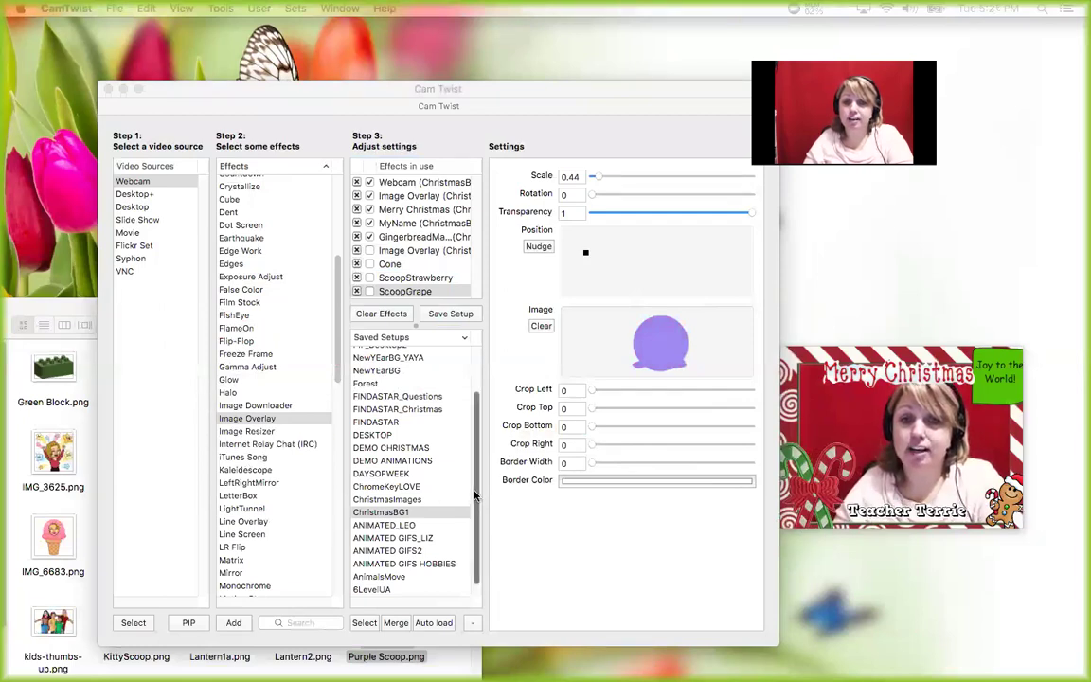
- Clear all Christmas effects, including the webcam, and add Desktop as the video source
click(385, 313)
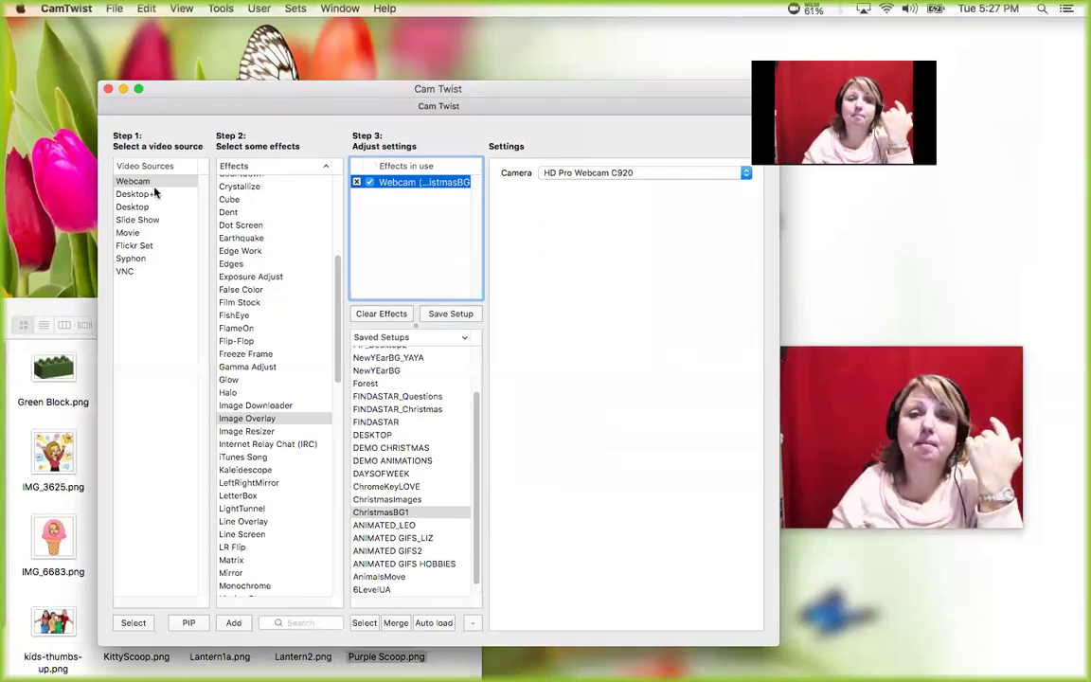
click(357, 181)
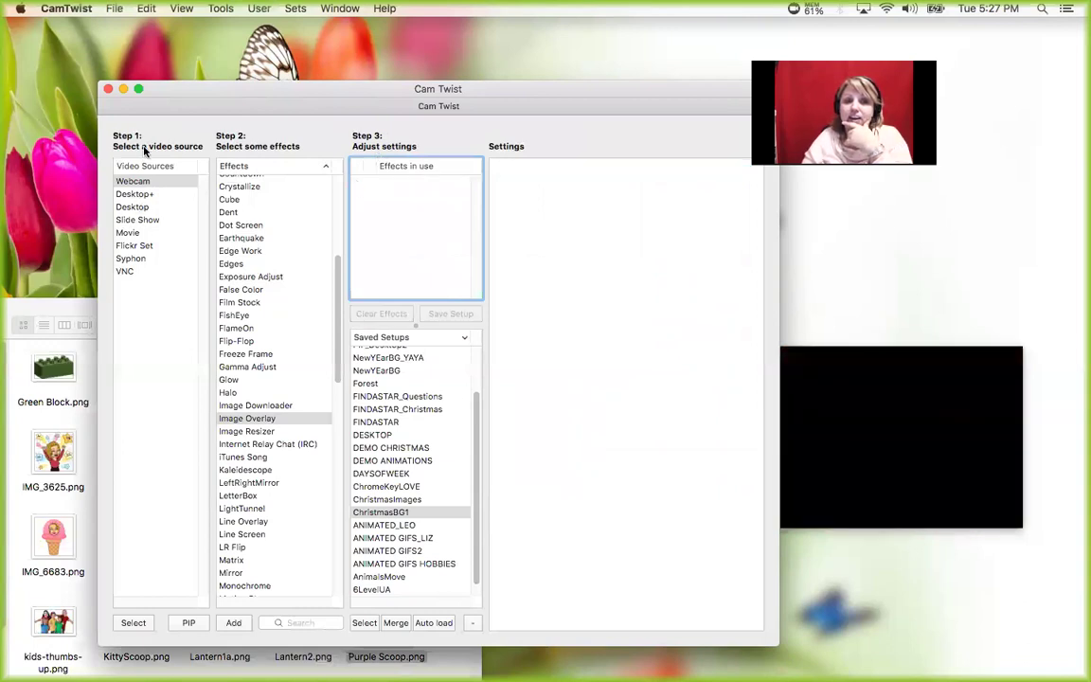
double_click(133, 207)
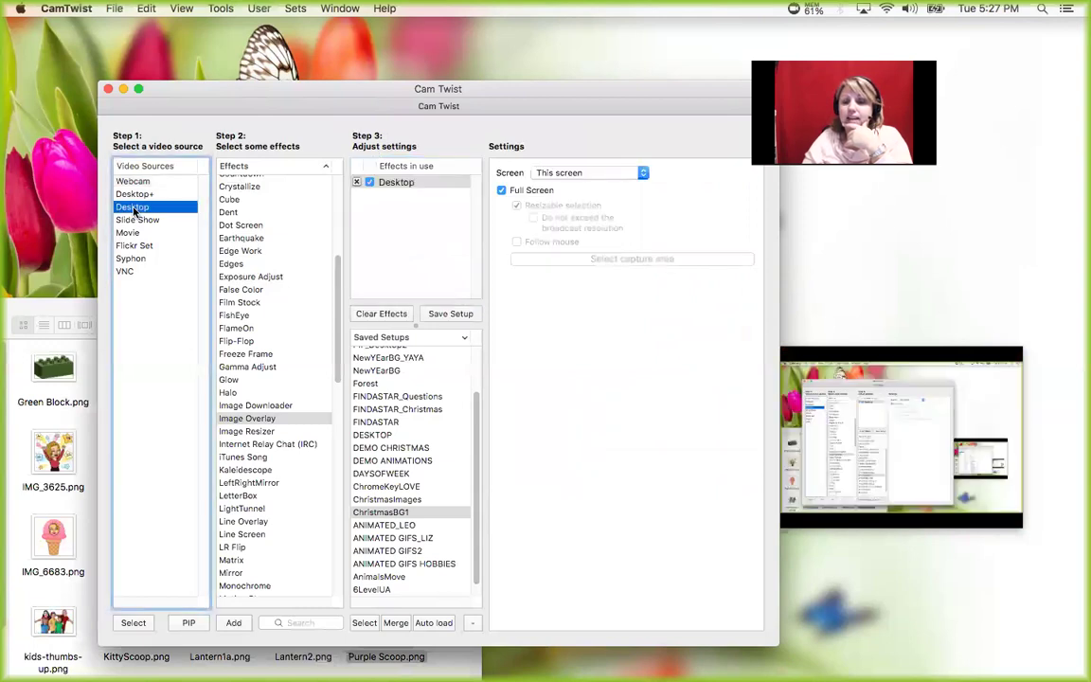
- Set the Desktop capture to Main screen with Full Screen turned off
click(589, 174)
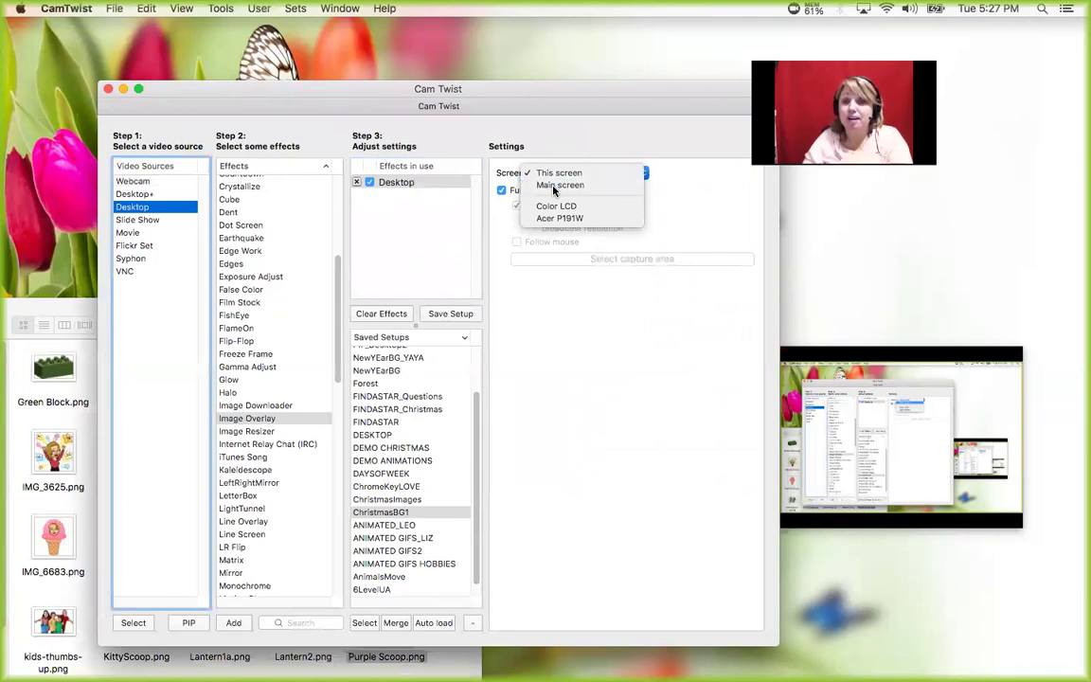
click(555, 189)
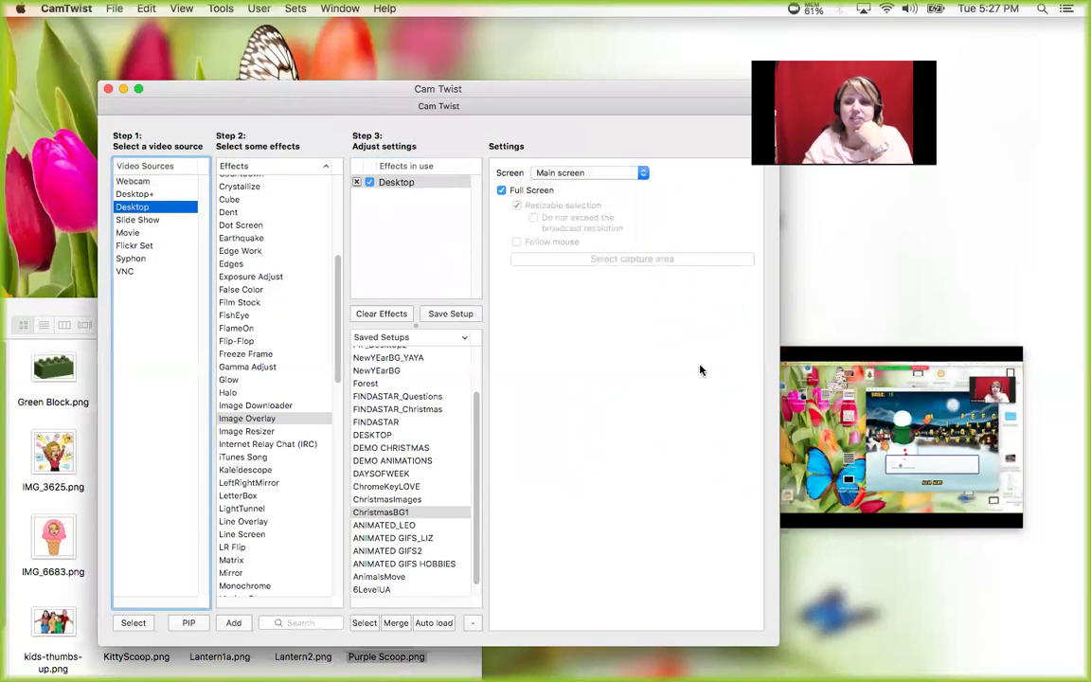
click(501, 191)
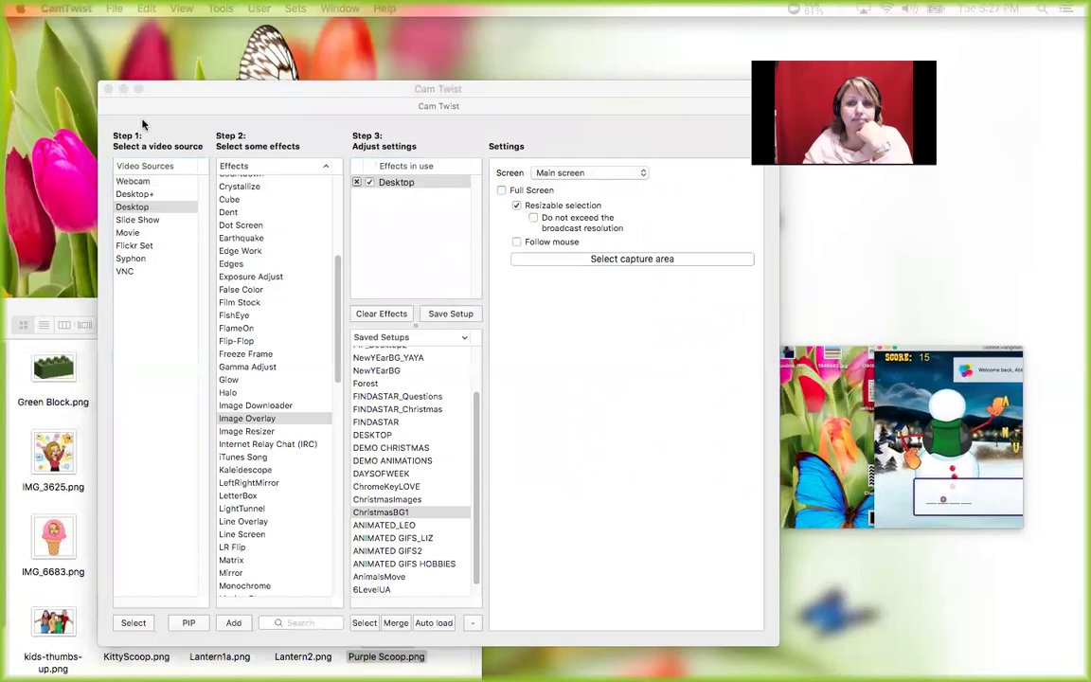
- Mark the snowman spelling game region as the capture area, then select Webcam in Video Sources
click(559, 258)
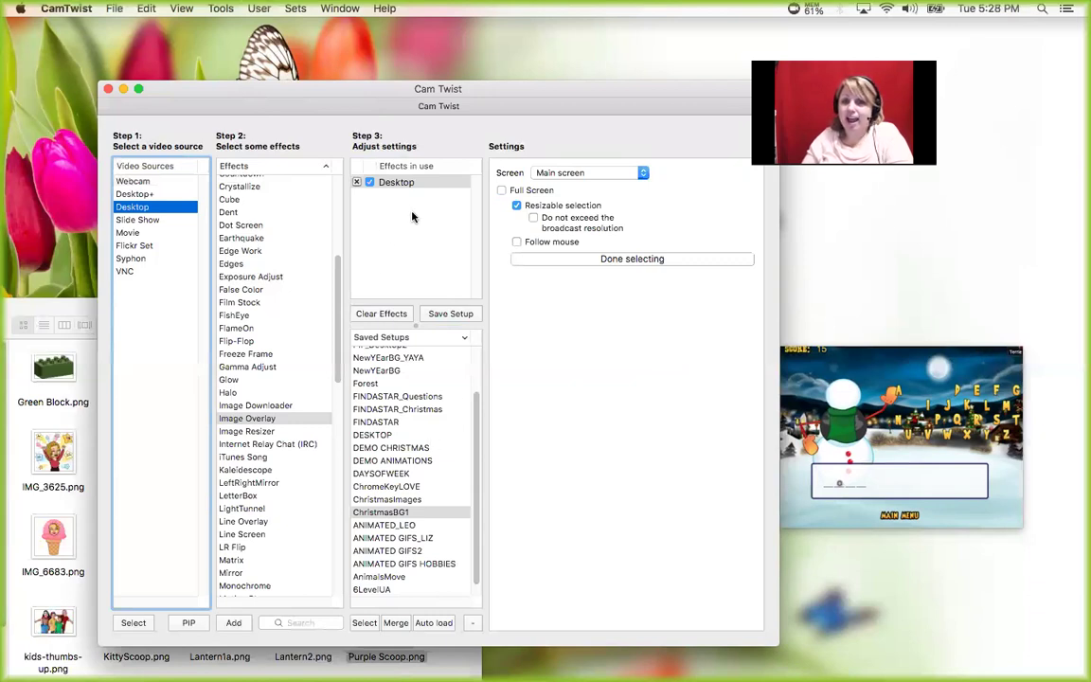
click(405, 182)
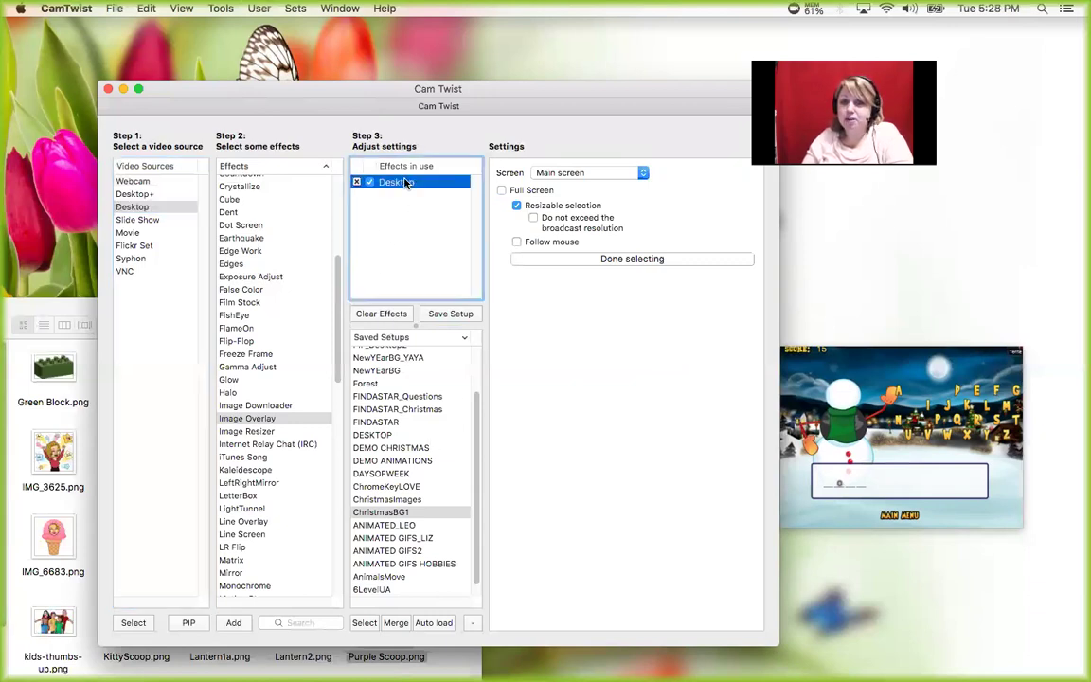
click(133, 181)
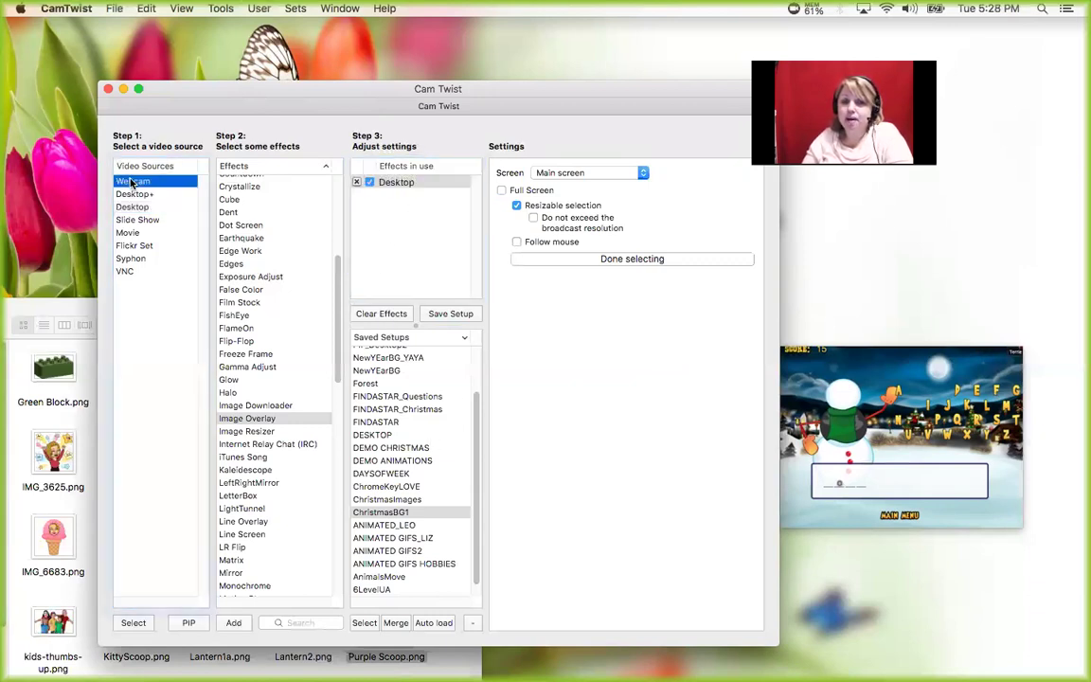
- Add a PIP webcam inset at scale 0.54 in the bottom-right corner with a border width of about 14
click(192, 624)
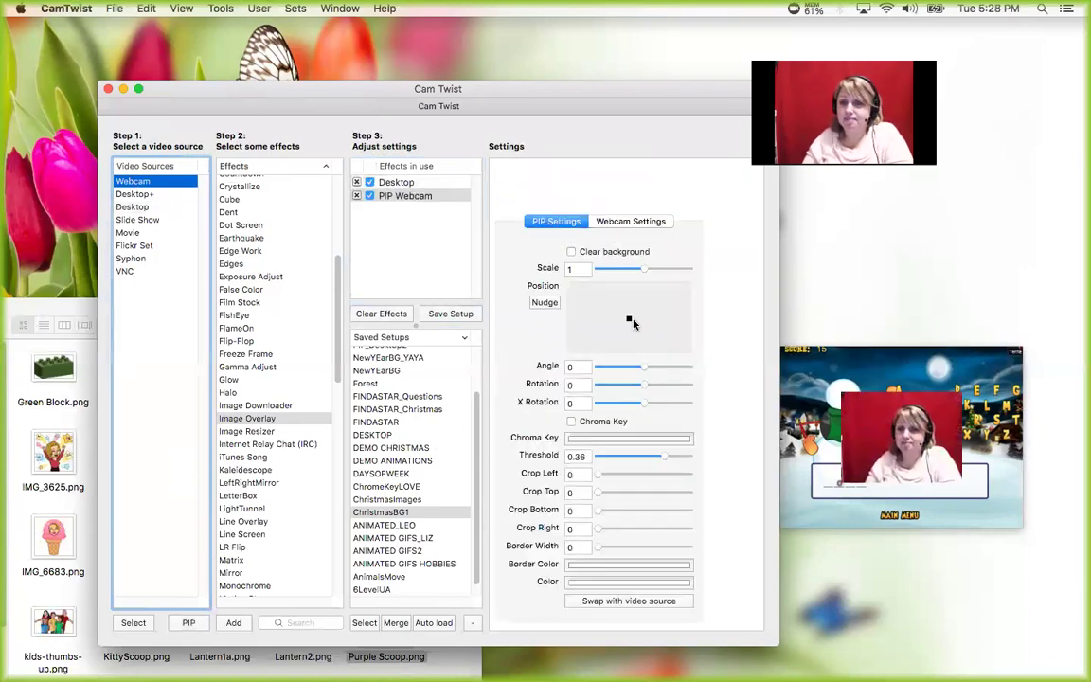
drag(629, 318, 660, 334)
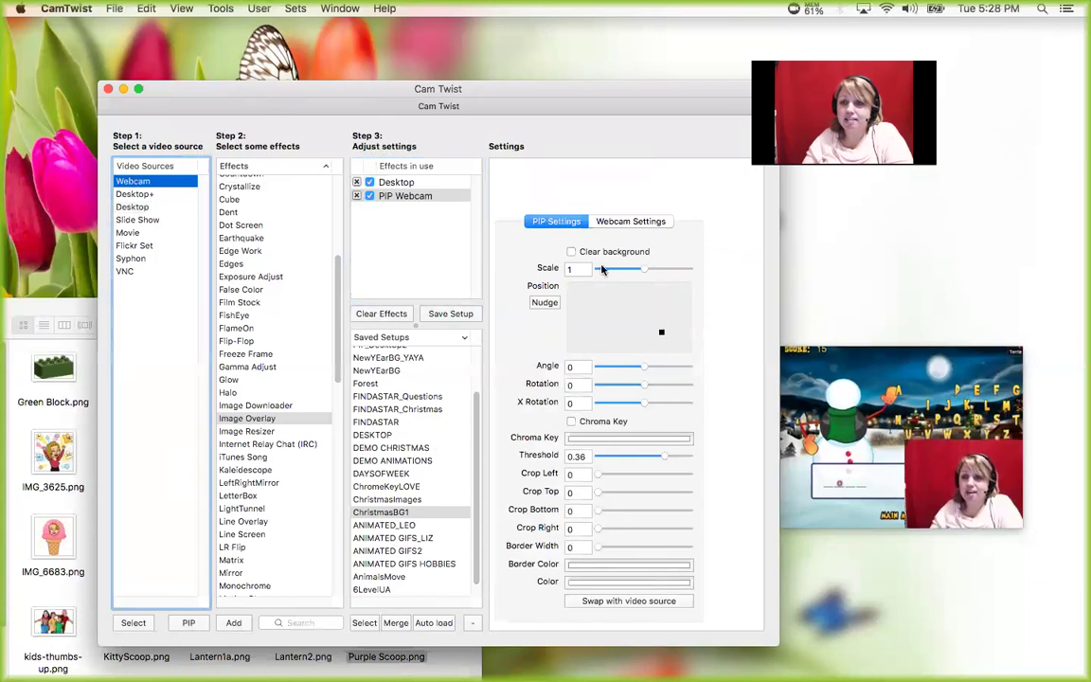
drag(637, 272, 620, 272)
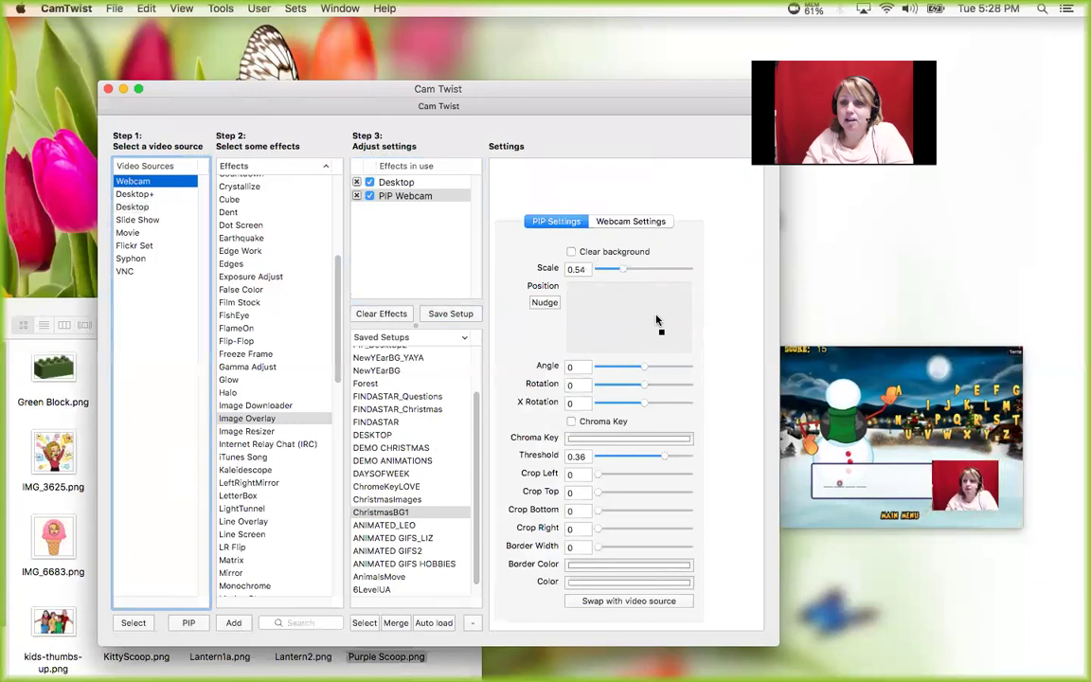
drag(657, 331, 665, 333)
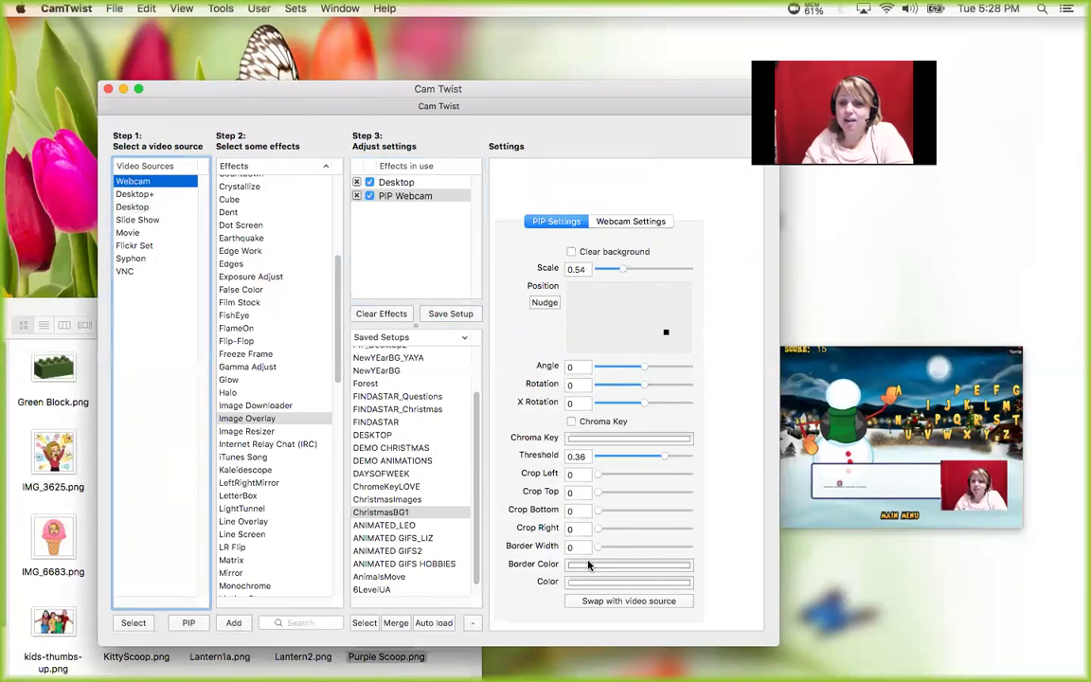
drag(597, 550, 662, 551)
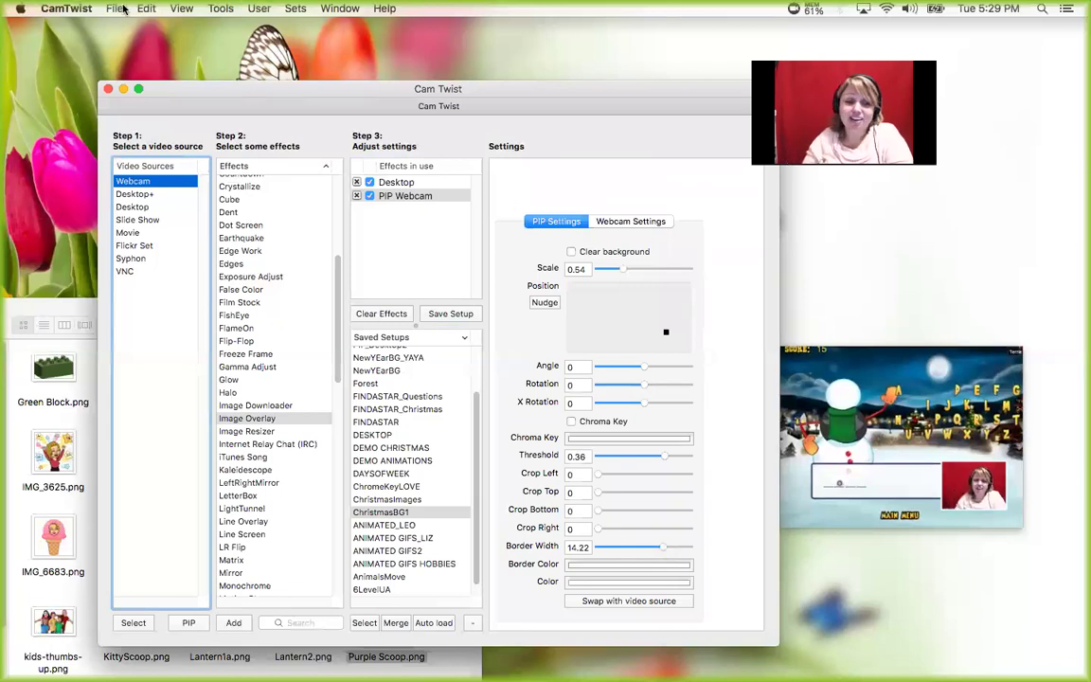
key(super+Tab)
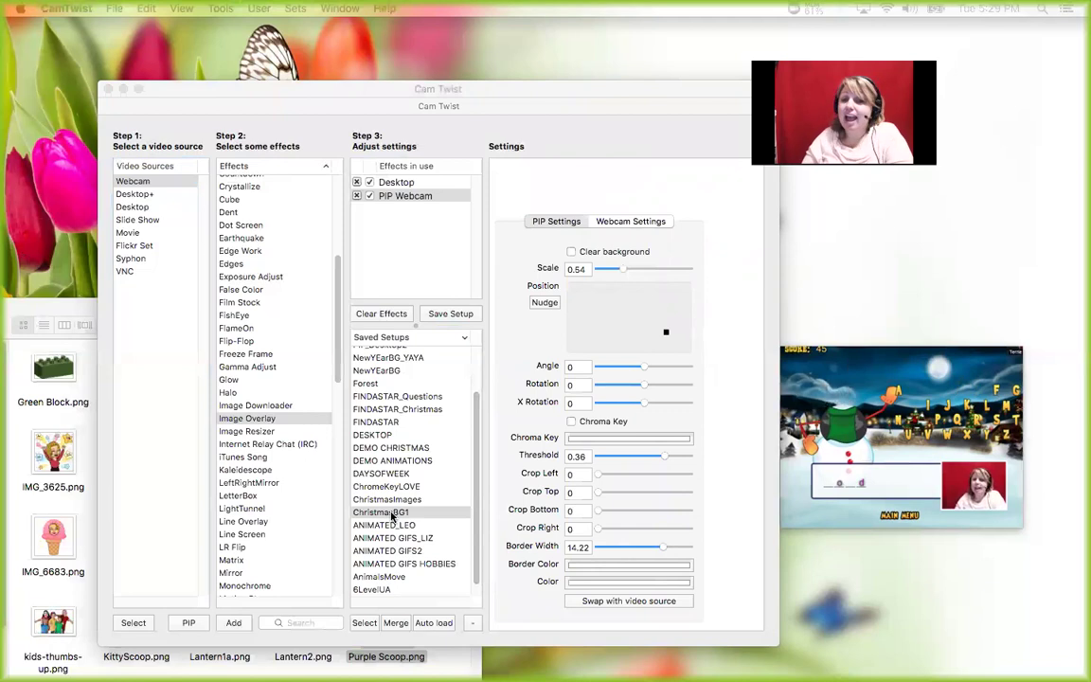
- Bring CamTwist forward and load the ChristmasBG1 saved setup
click(487, 112)
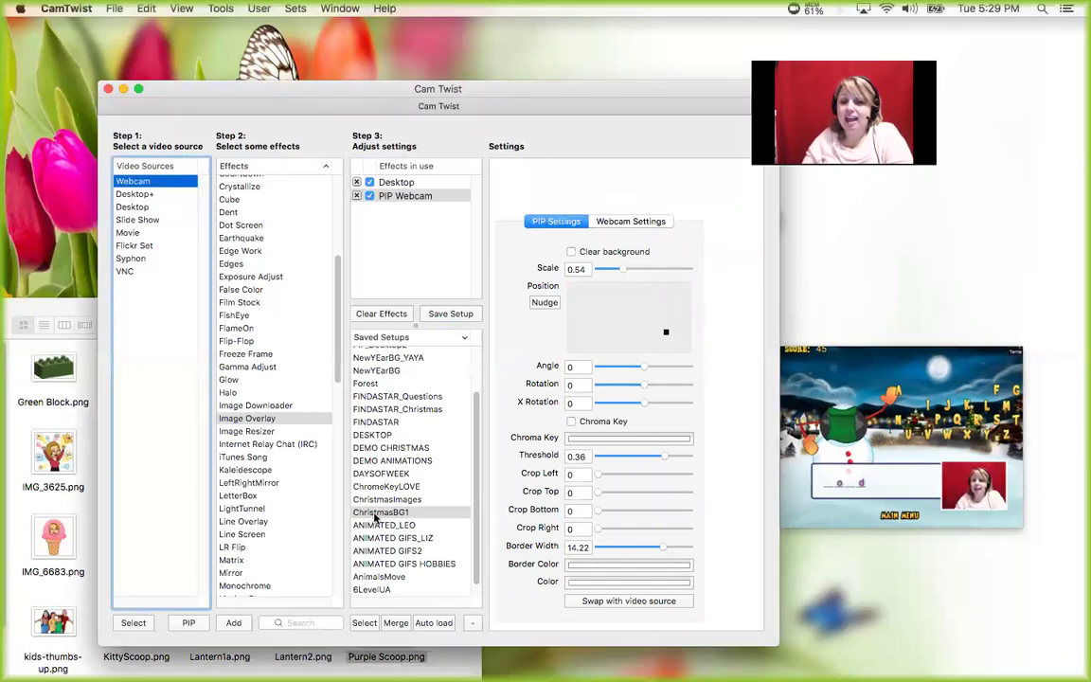
click(378, 512)
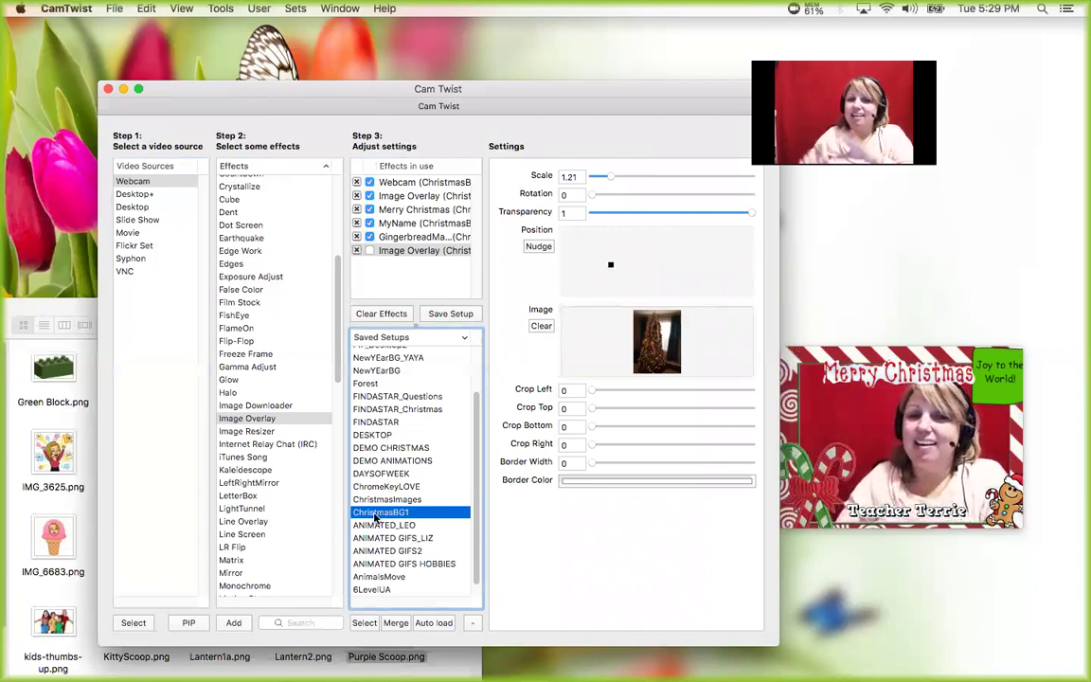
- Select Webcam, Image Overlay and Telestrator in the sources and effects lists
click(133, 181)
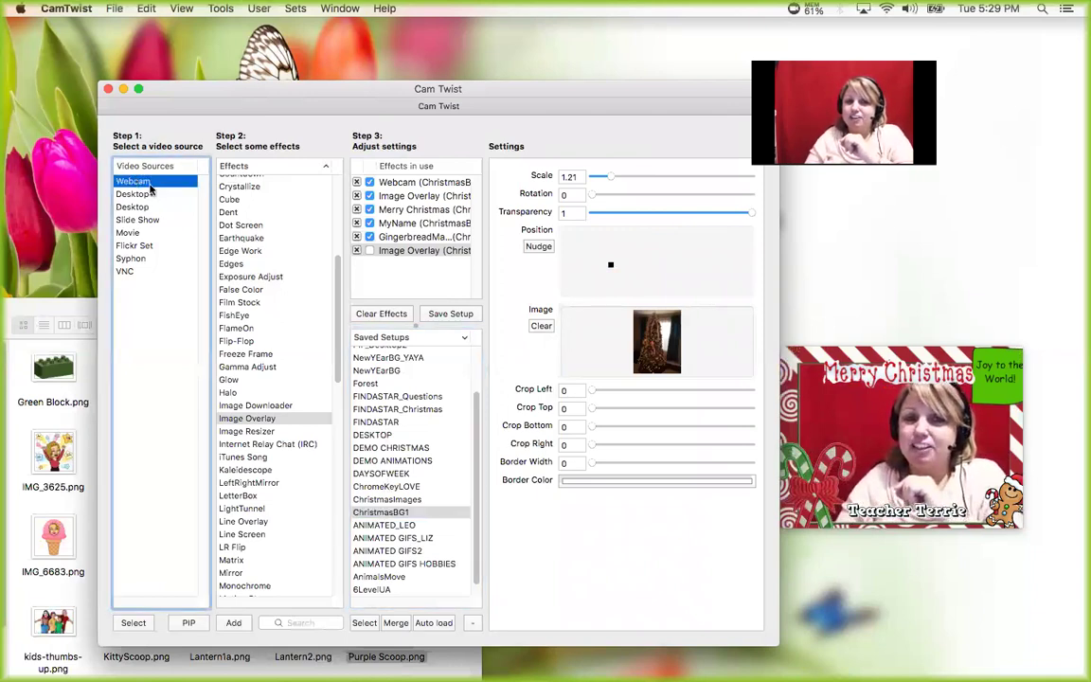
click(248, 419)
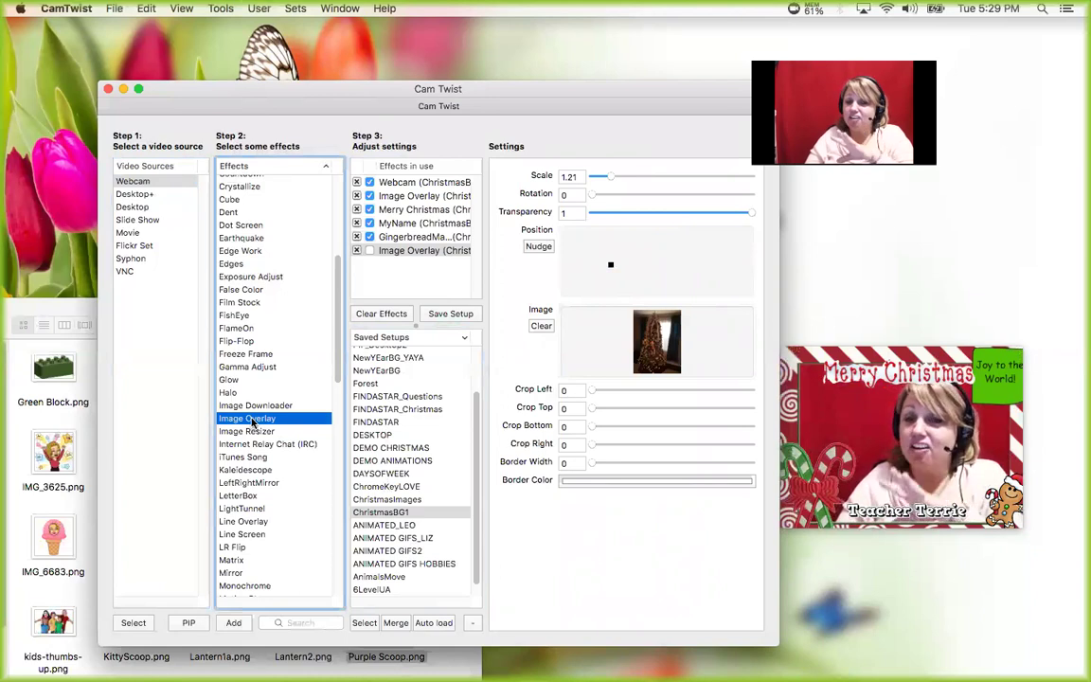
drag(338, 374, 339, 538)
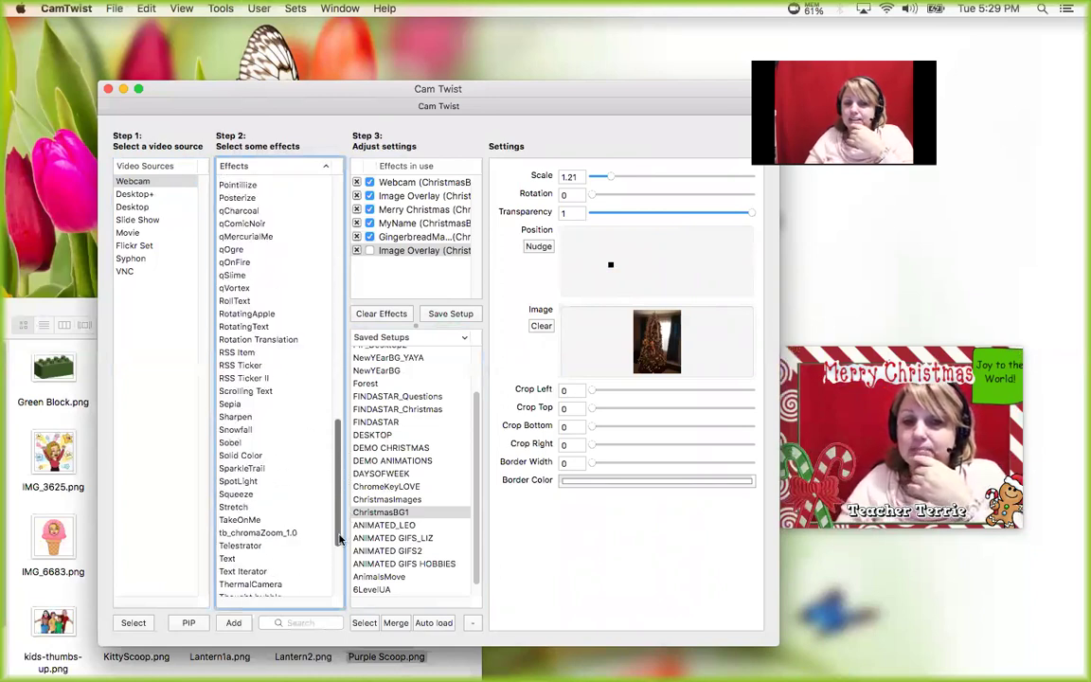
click(253, 546)
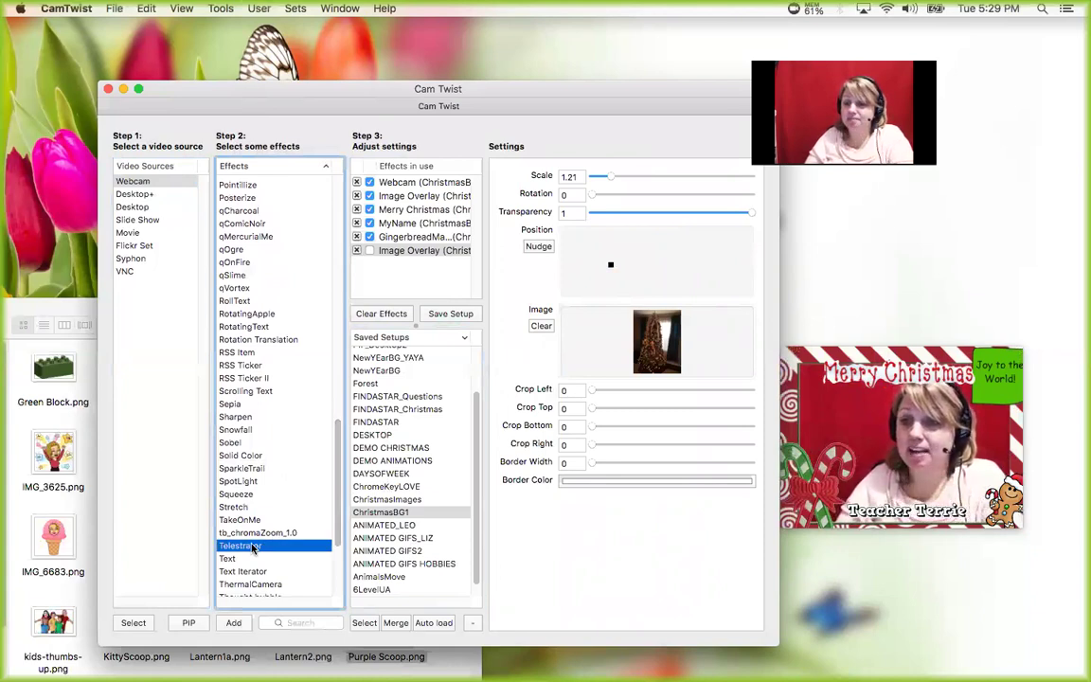
- Toggle the MyName, Merry Christmas and candy-cane frame layers off and on, then enable the Christmas-tree overlay
click(370, 224)
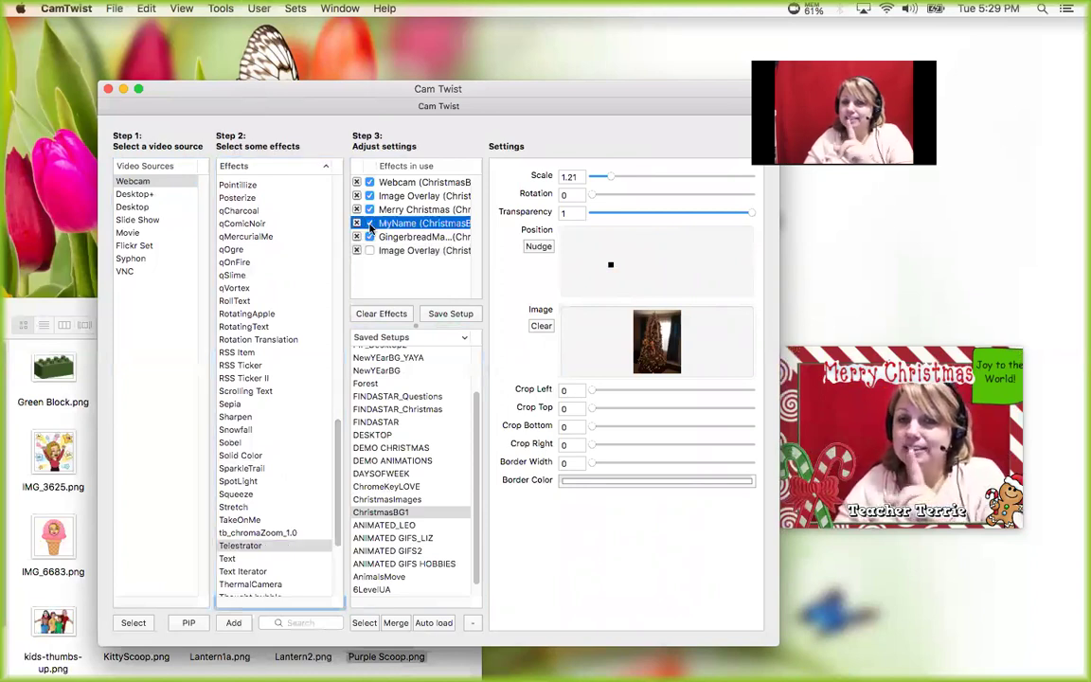
click(370, 209)
click(369, 196)
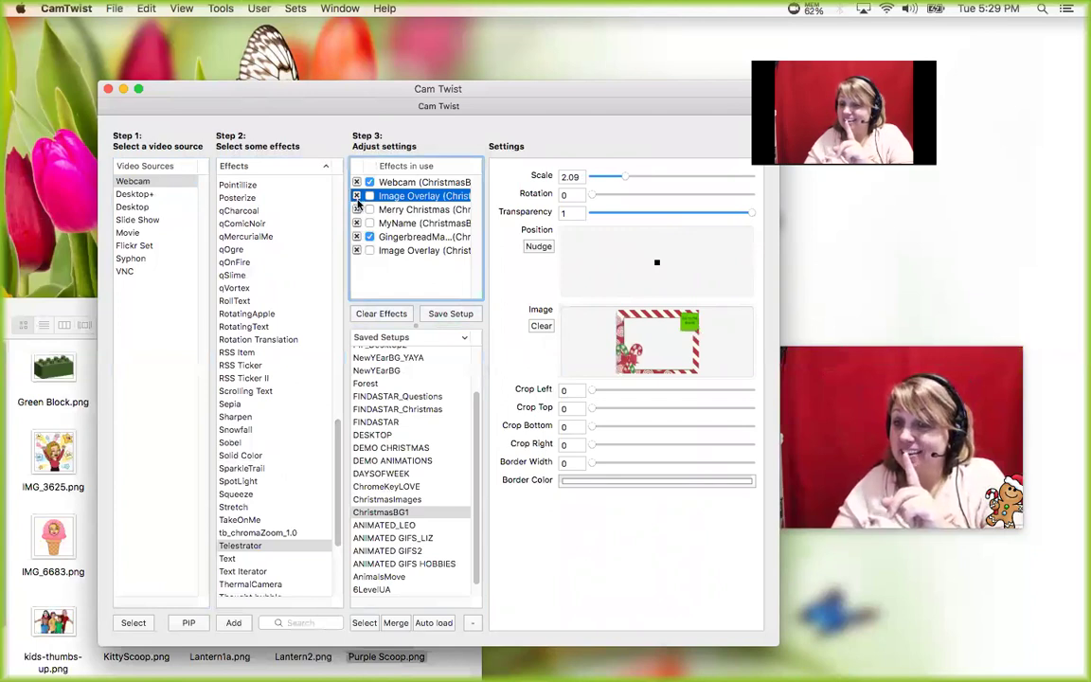
click(369, 196)
click(369, 211)
click(369, 209)
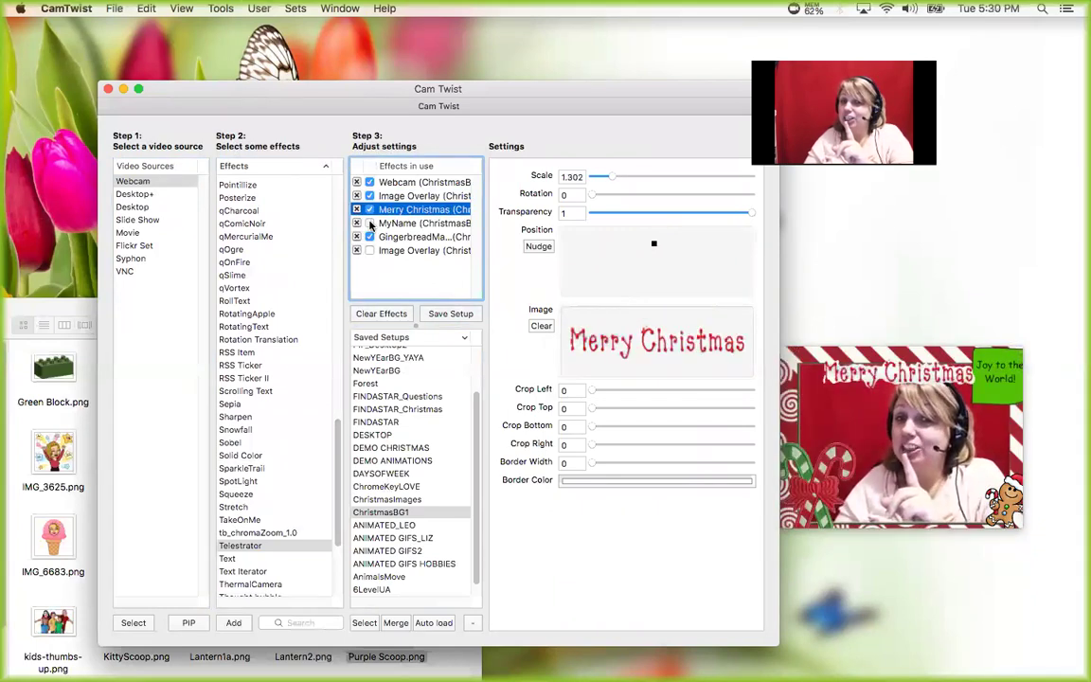
click(370, 223)
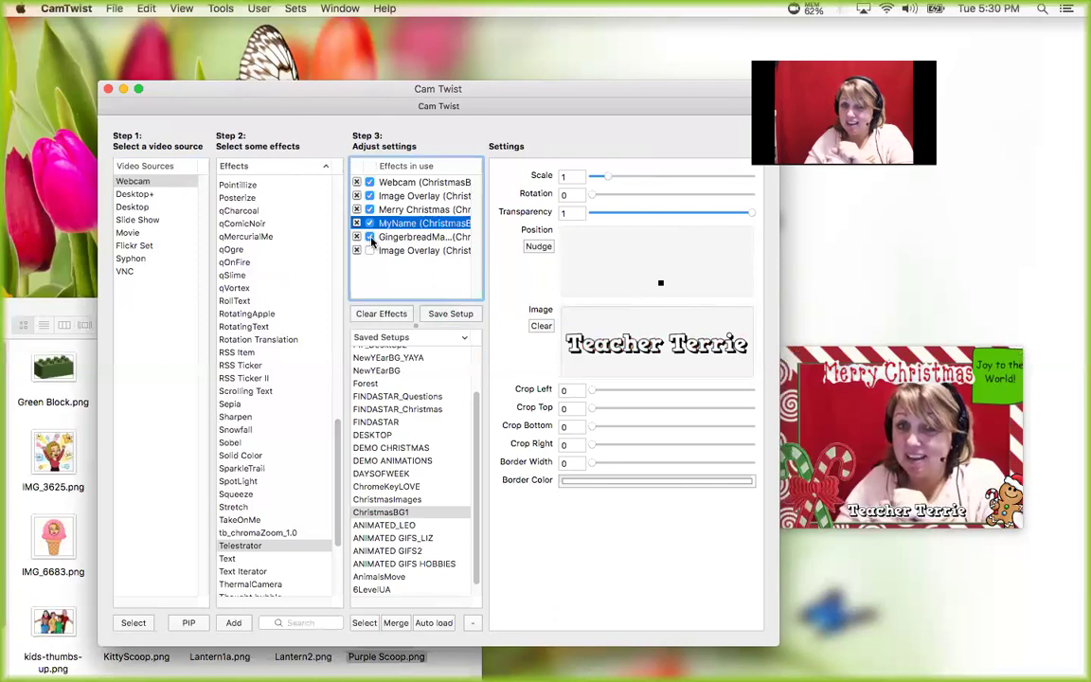
click(369, 250)
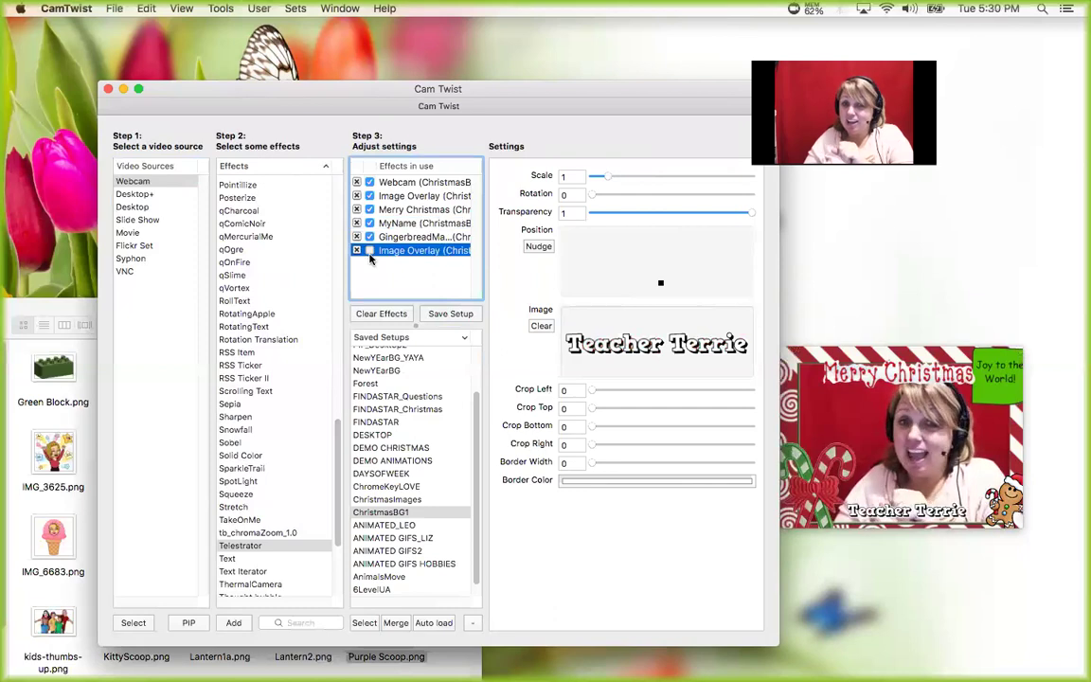
- Sort the Saved Setups list ascending and select ANIMATED_LEO
click(388, 338)
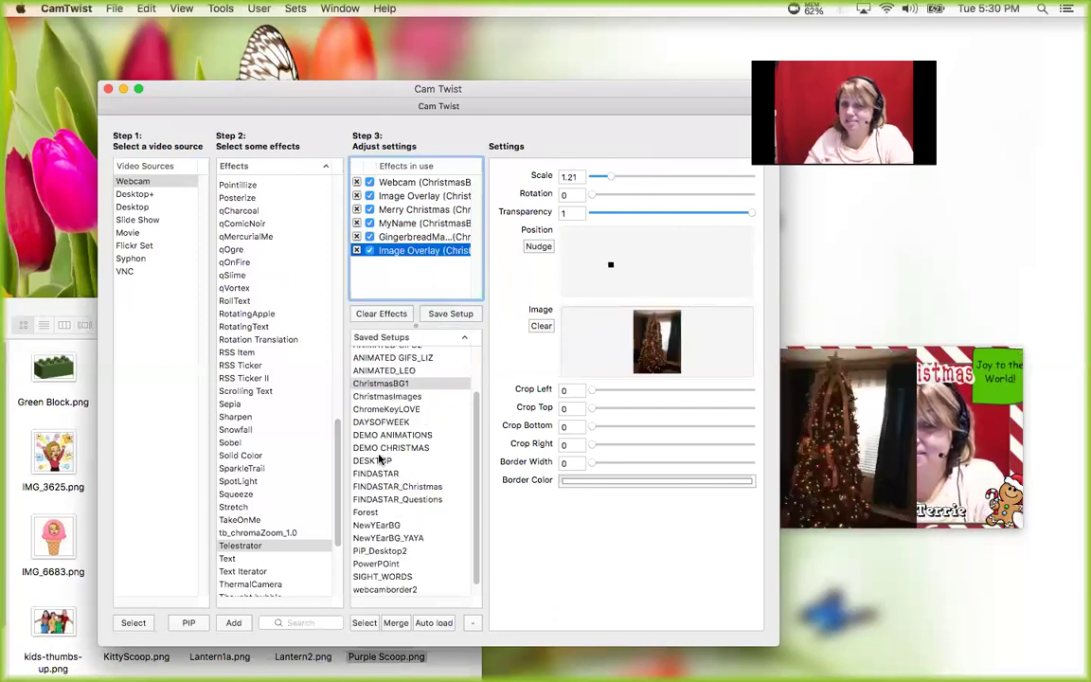
scroll(472, 426, up, 2)
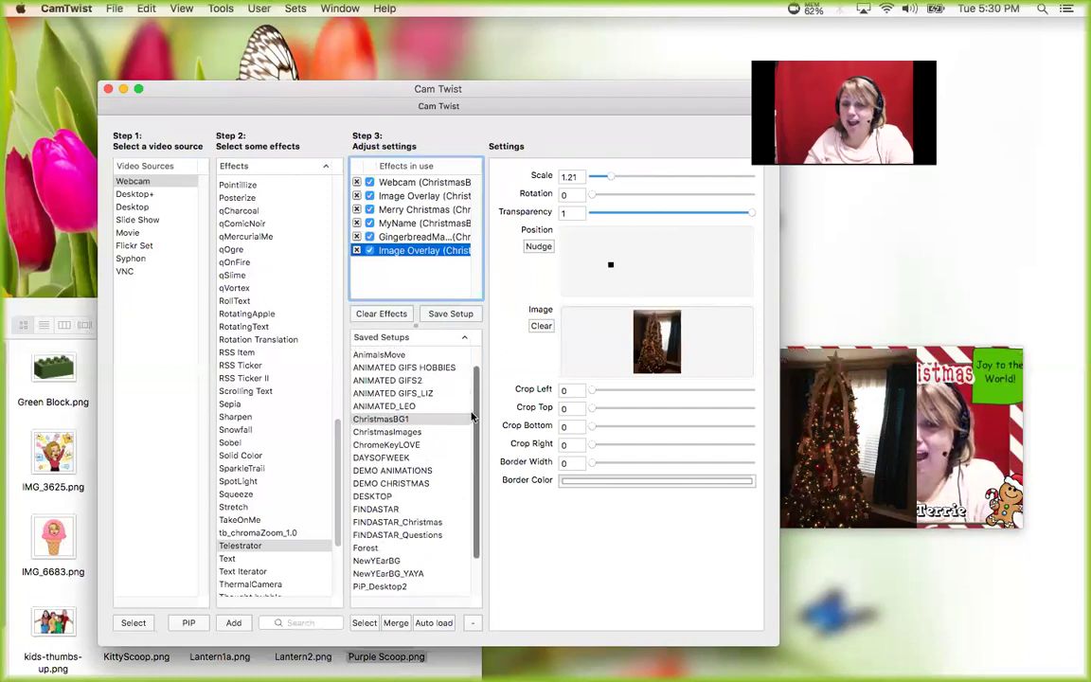
click(380, 406)
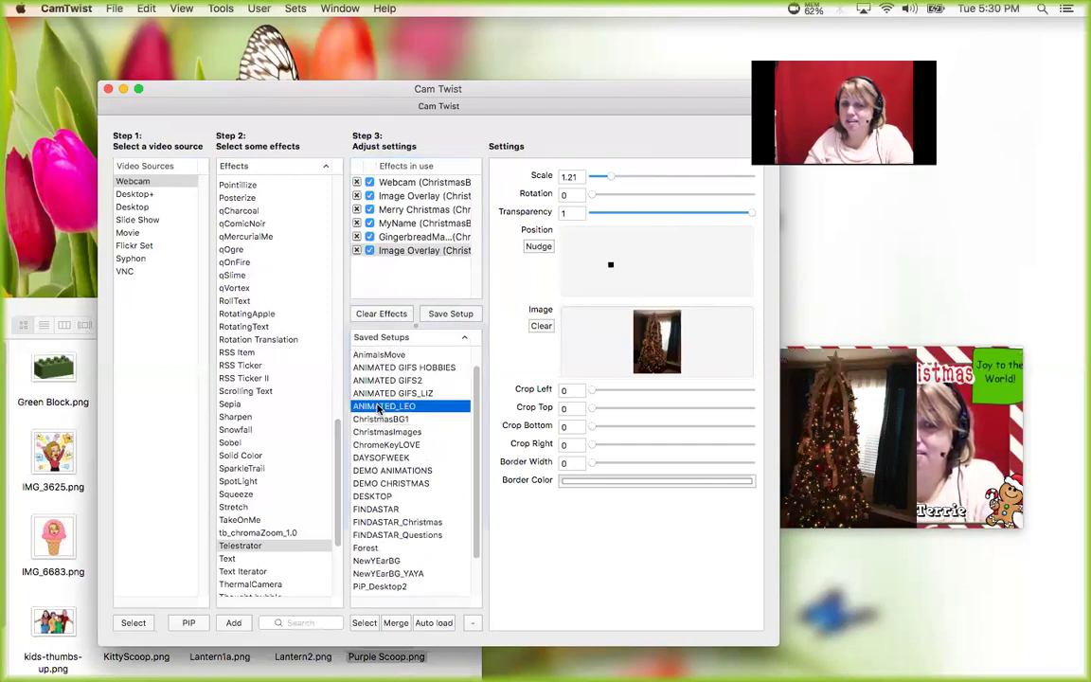
- Load ANIMATED_LEO and switch on the Dolphin, Dolphin2, BlueWhale, Shark and Fish layers
double_click(381, 406)
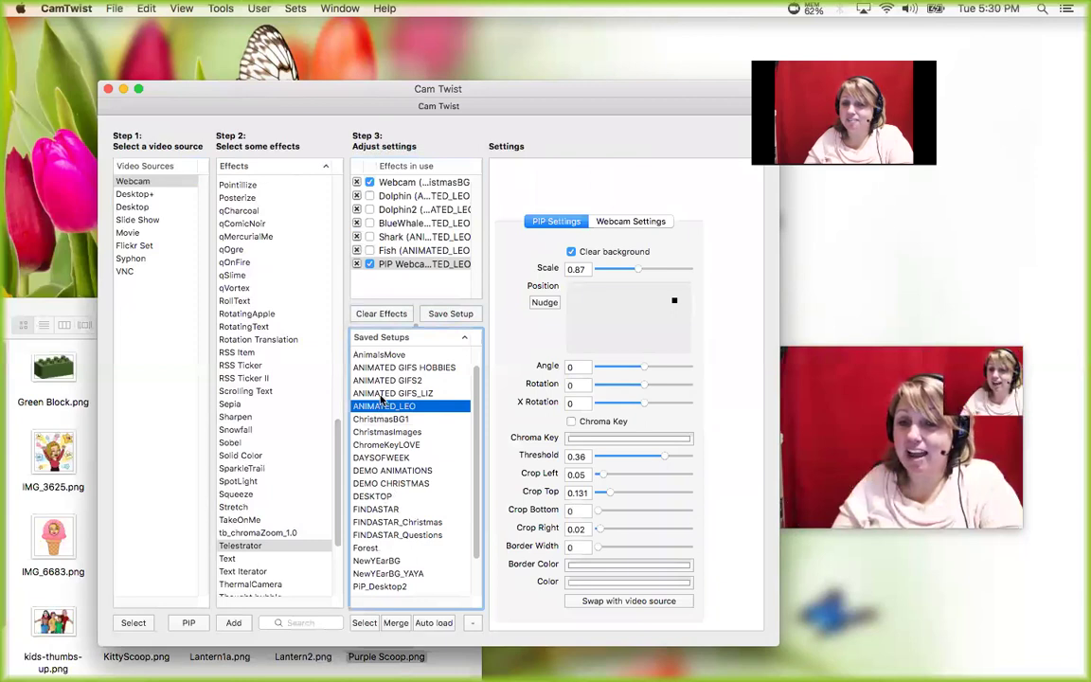
click(374, 182)
click(374, 195)
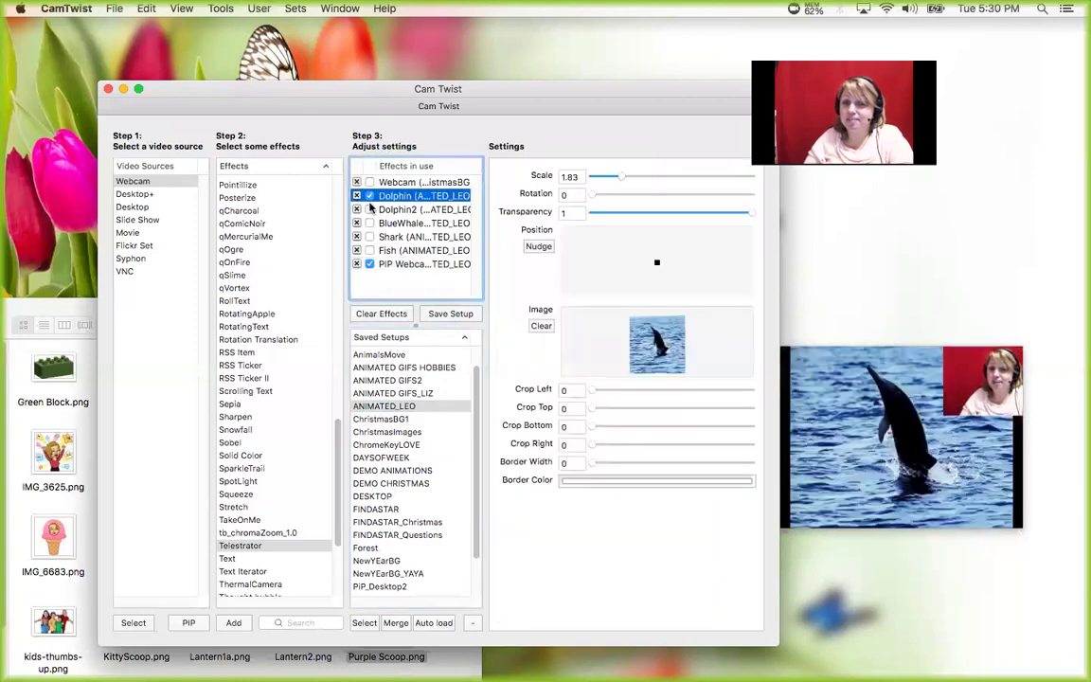
click(370, 209)
click(370, 223)
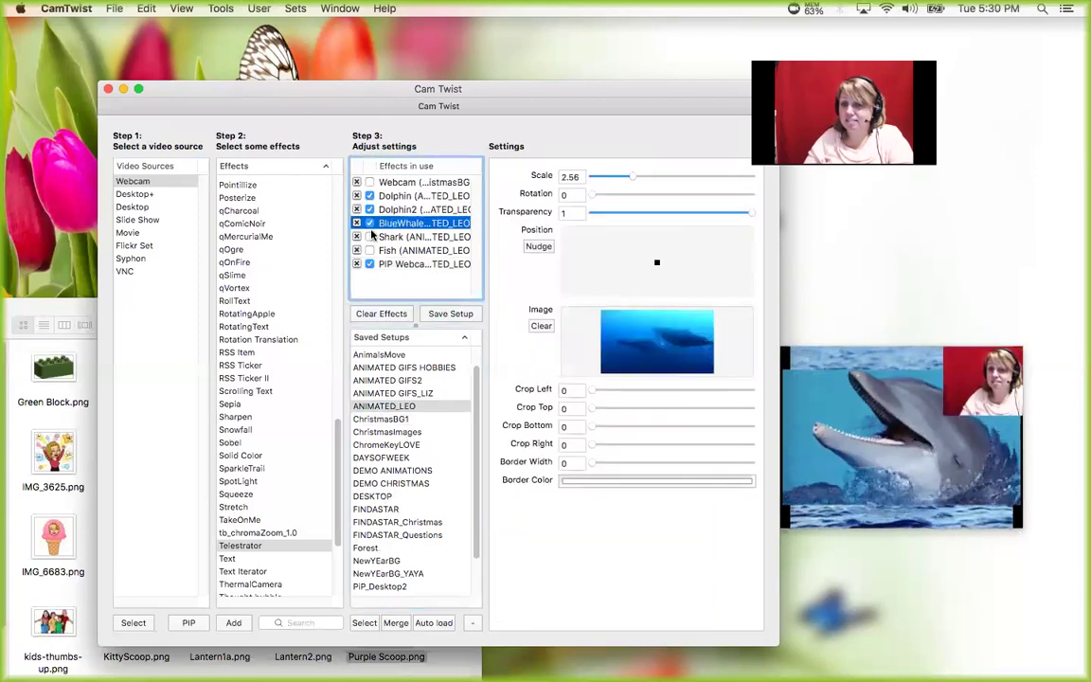
click(370, 236)
click(370, 250)
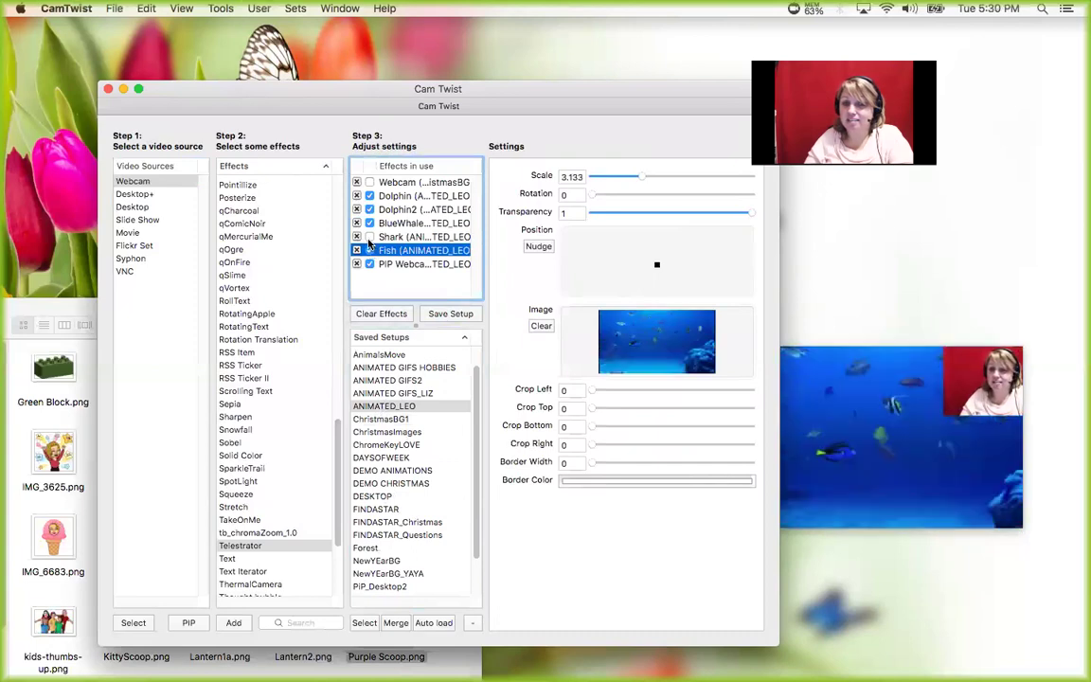
click(370, 237)
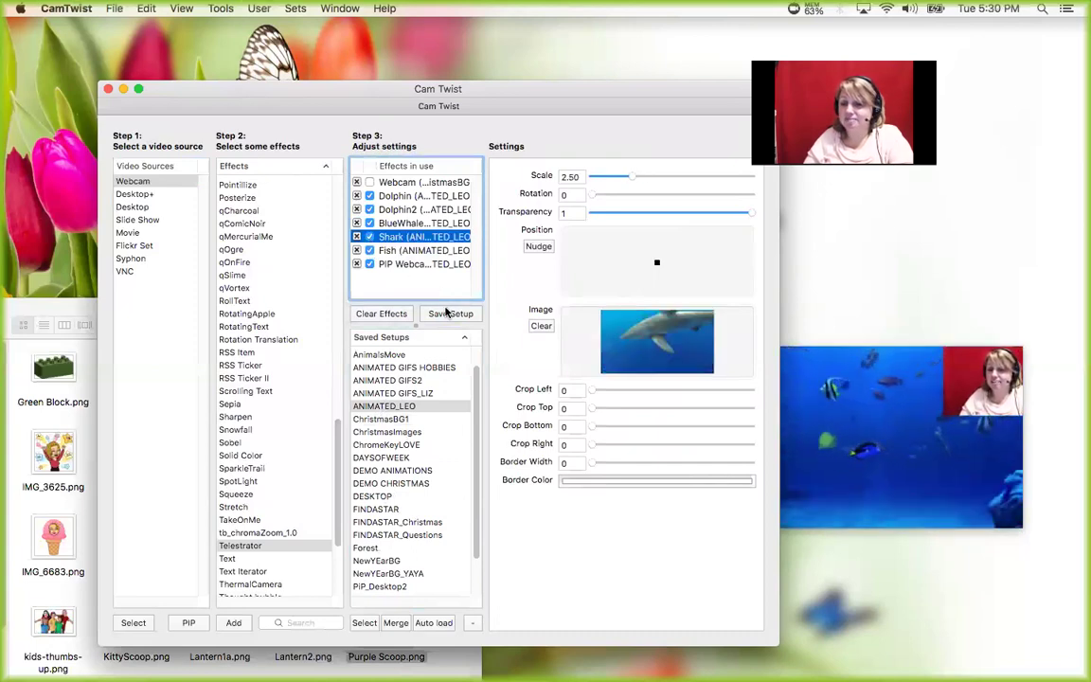
- Turn off all the animal layers, leaving only PIP Webcam enabled
click(370, 264)
click(370, 250)
click(370, 237)
click(370, 223)
click(370, 210)
click(370, 195)
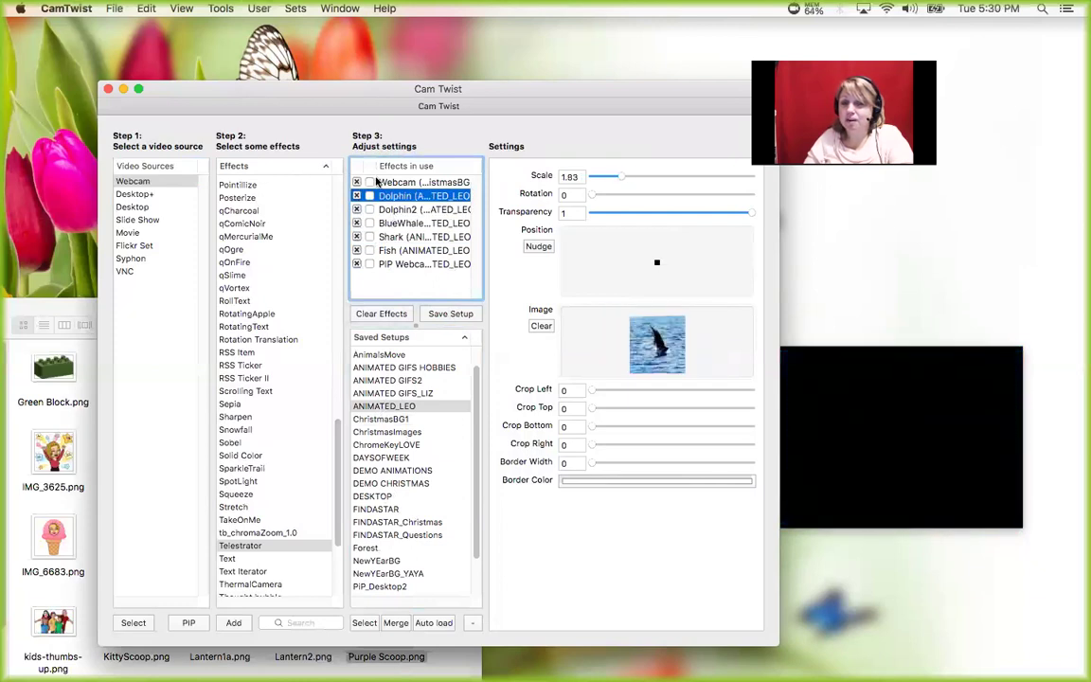
click(370, 264)
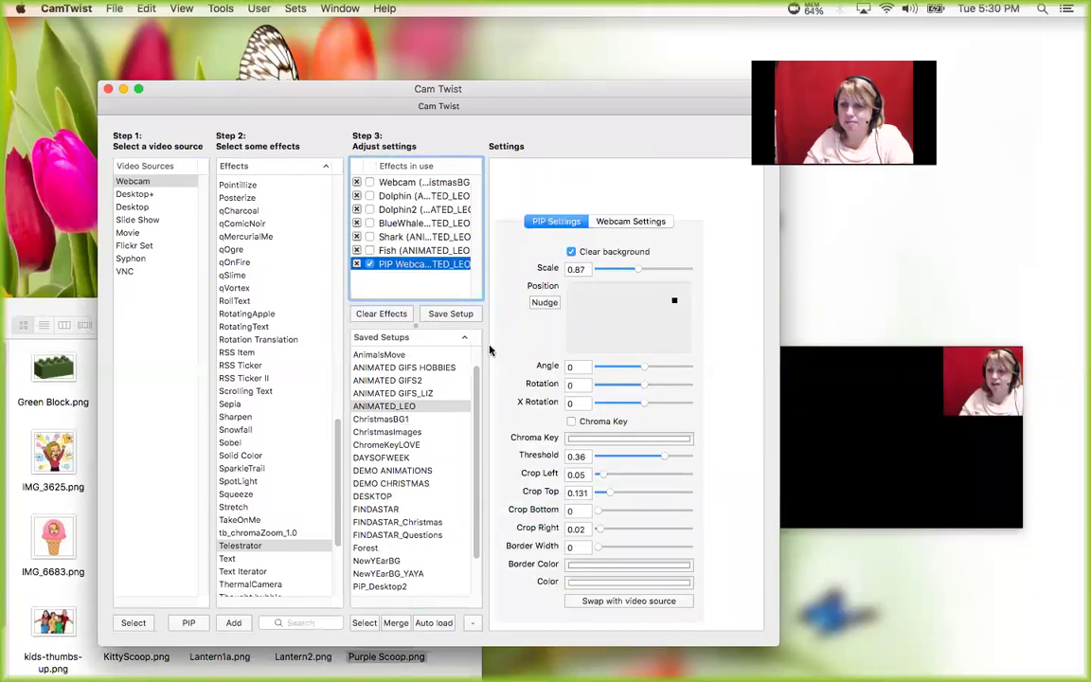
click(460, 316)
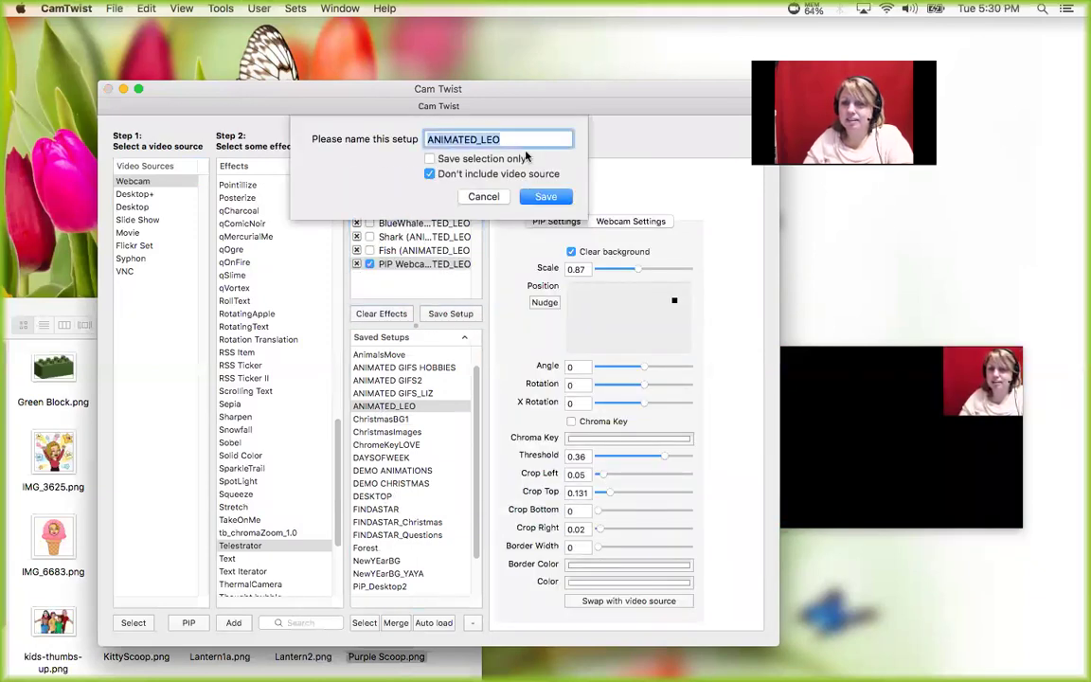
- Save the setup as ANIMATED_LEO, save it again as 5LevelUA with video source, then reload ChristmasBG1
click(539, 197)
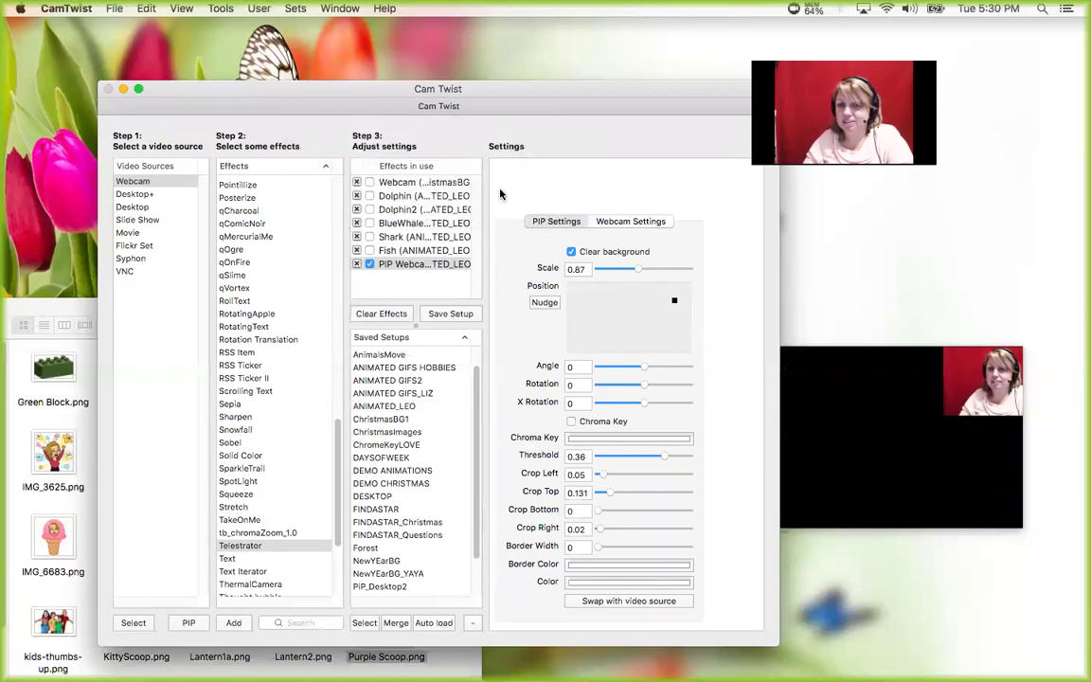
click(449, 313)
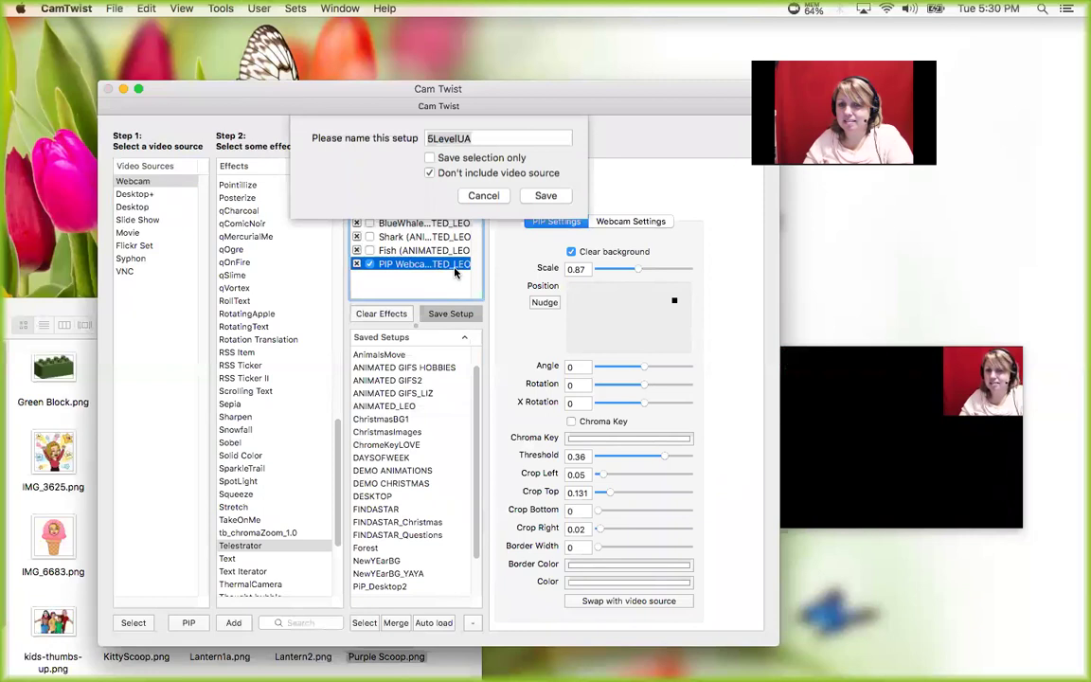
click(430, 175)
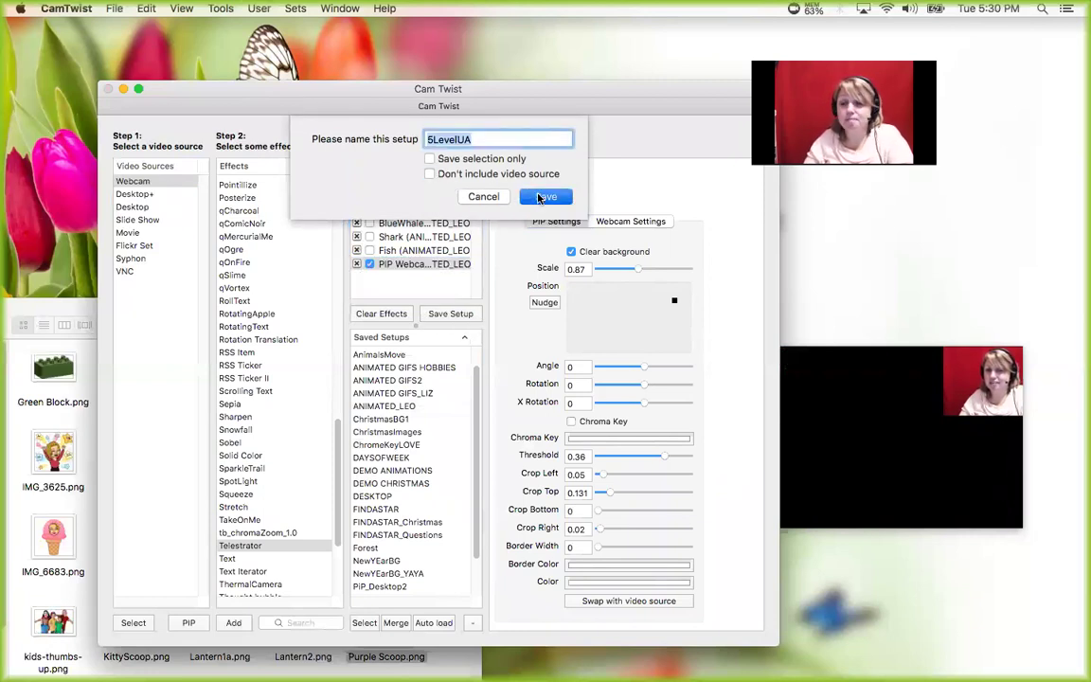
click(542, 197)
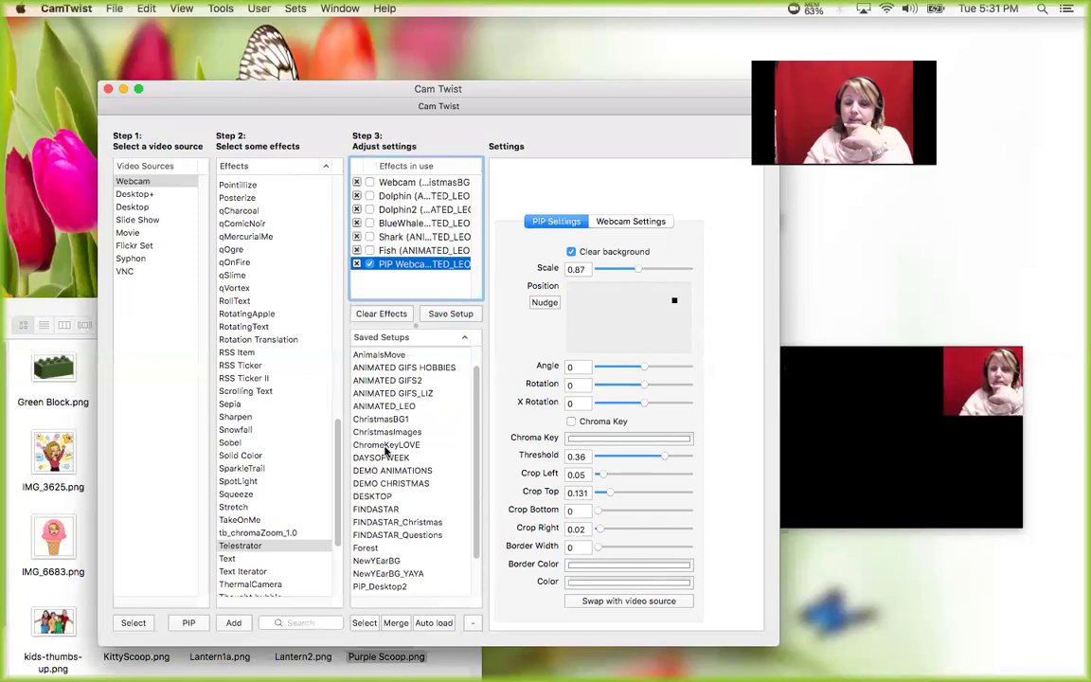
click(387, 421)
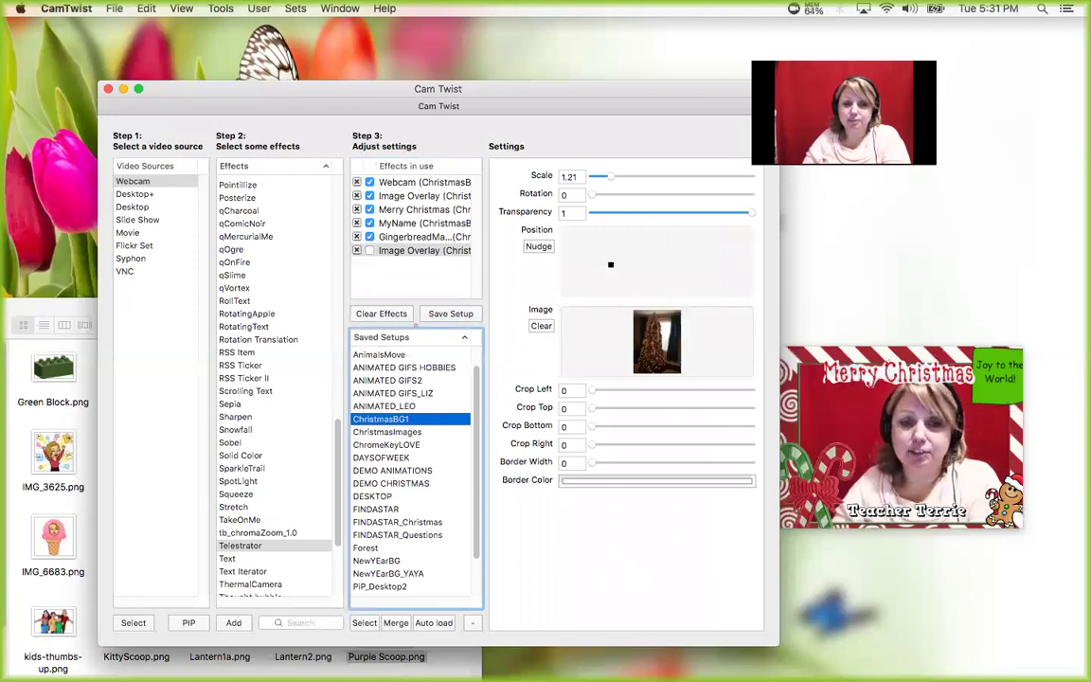
click(660, 662)
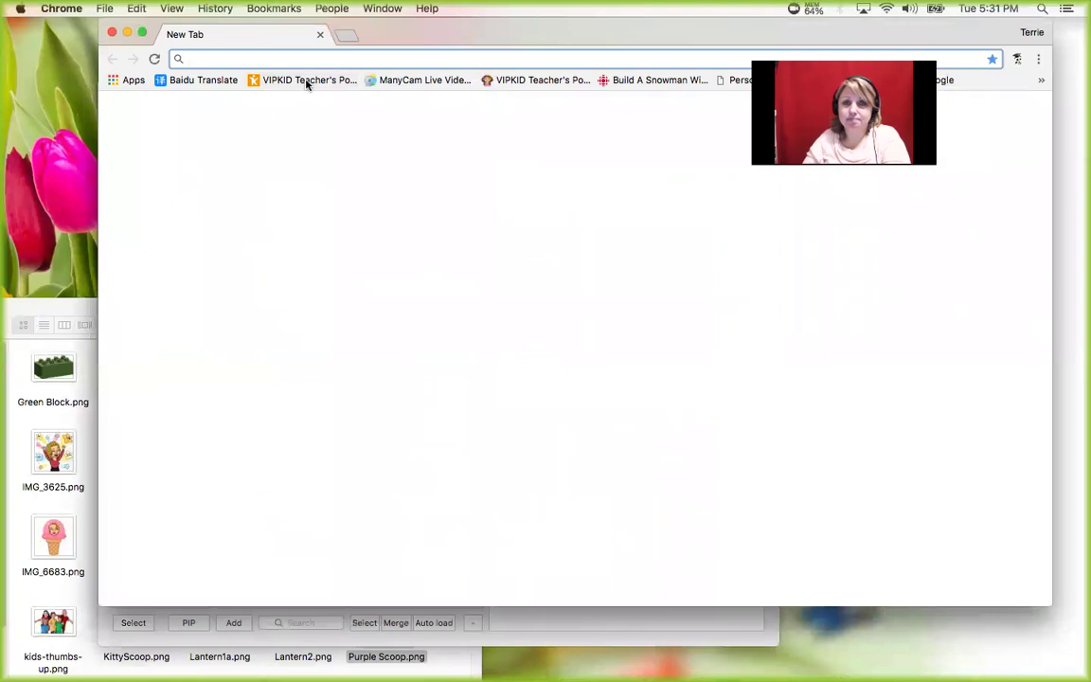
- Sign in to the VIPKID Teacher's Portal with the verification code and open Classrooms
click(306, 80)
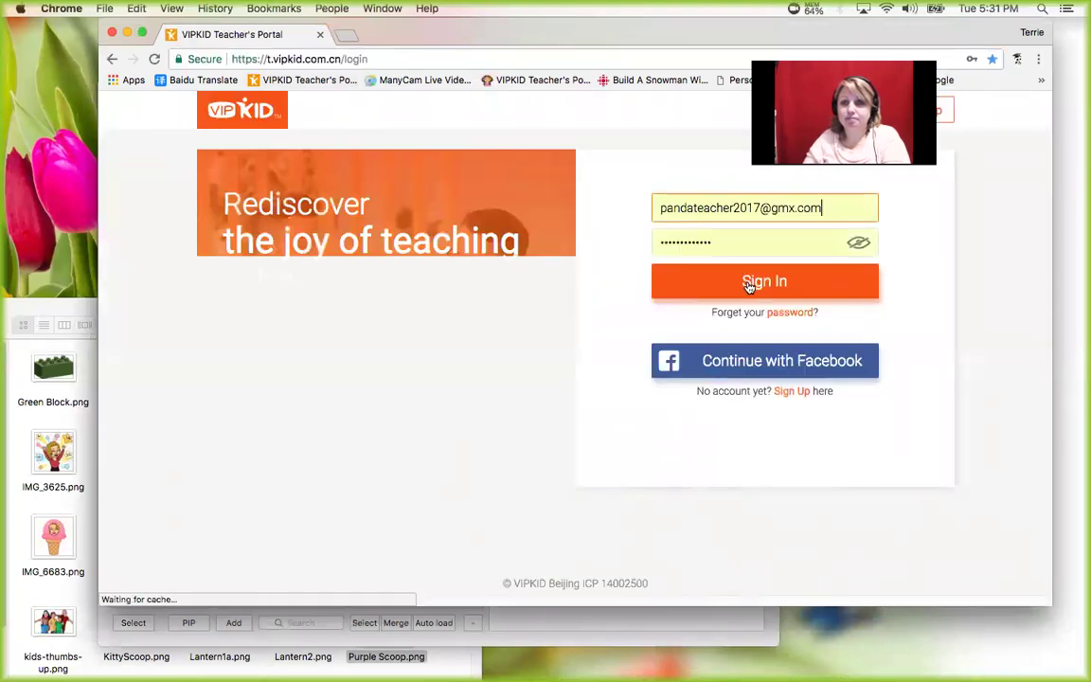
click(748, 284)
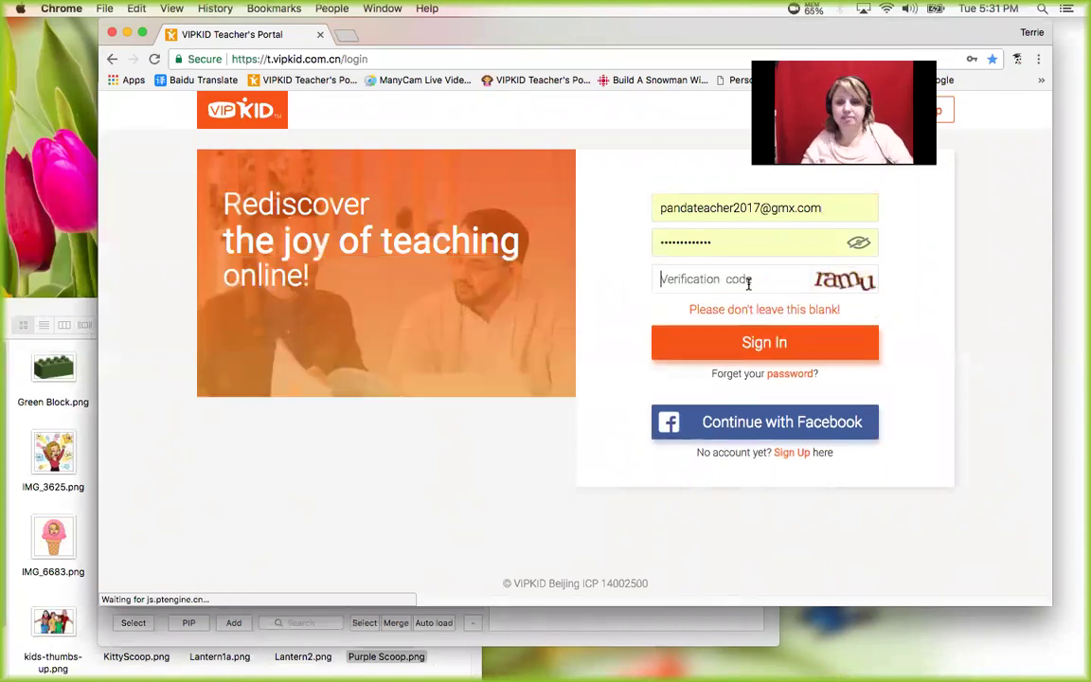
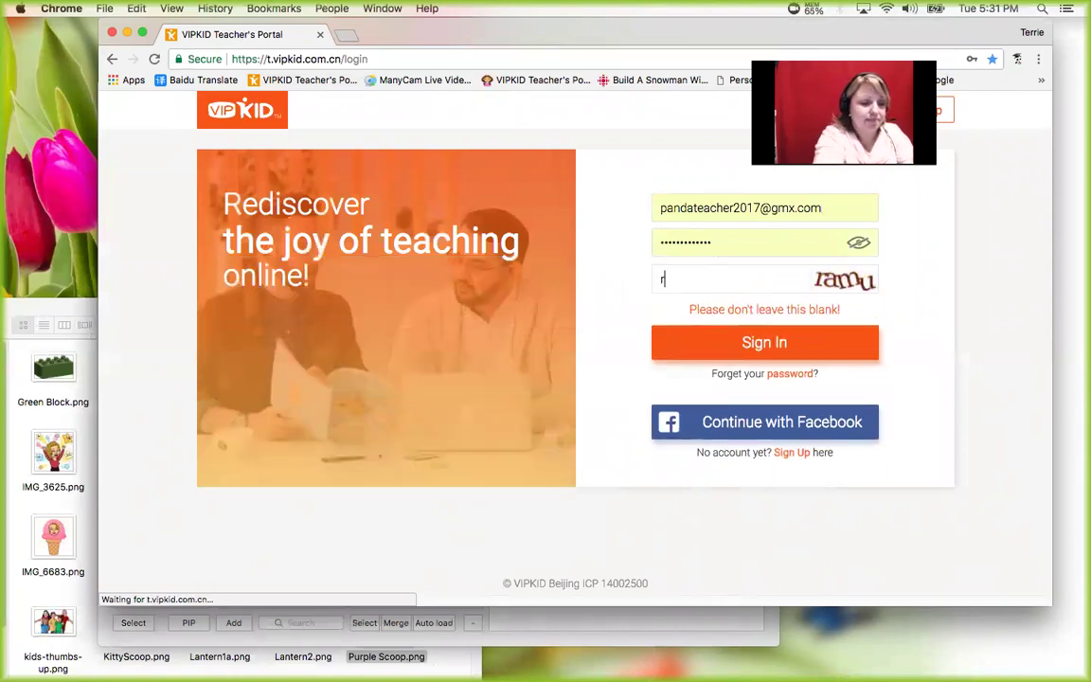
key(Return)
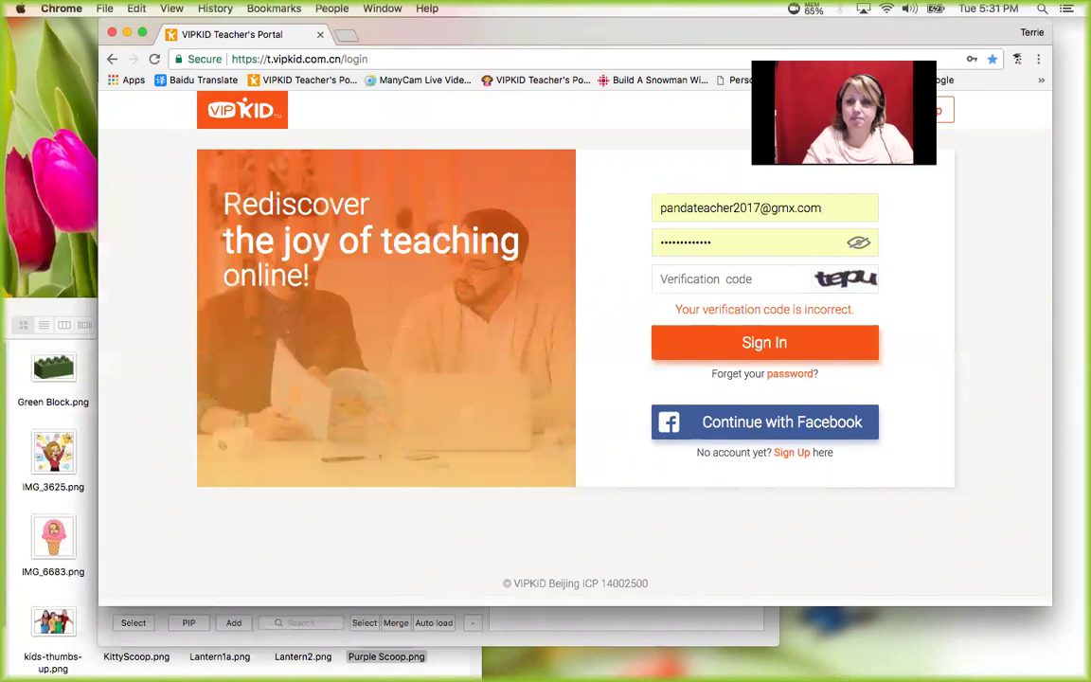
key(Return)
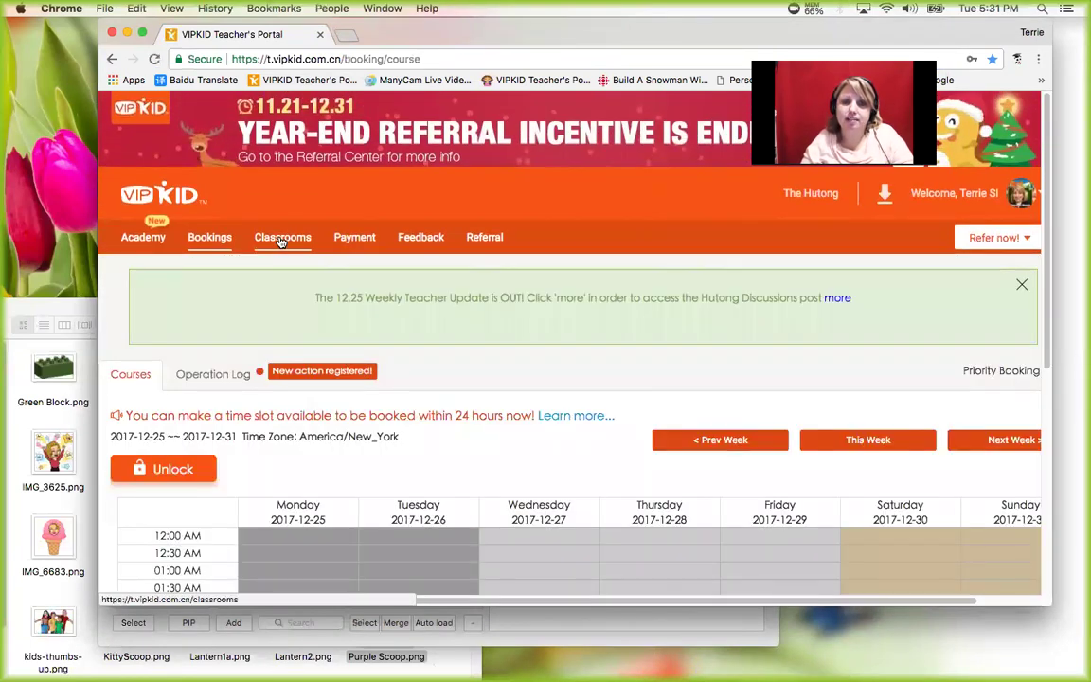
click(282, 239)
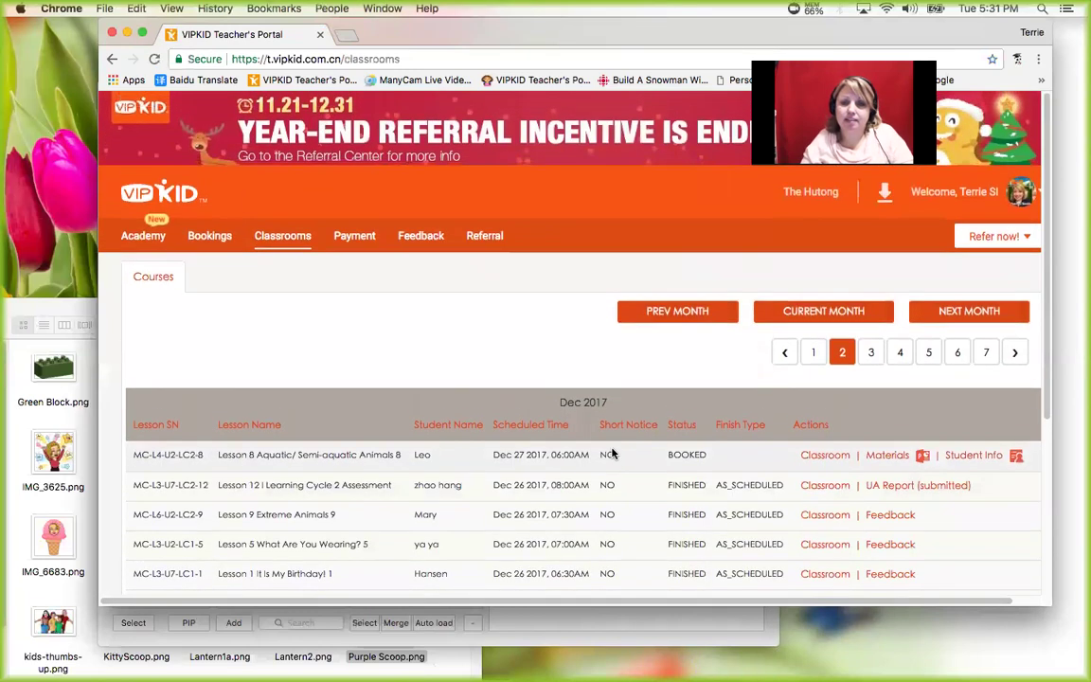
- Enter the Lesson 8 classroom and turn on the teacher camera with the CamTwist feed
click(833, 456)
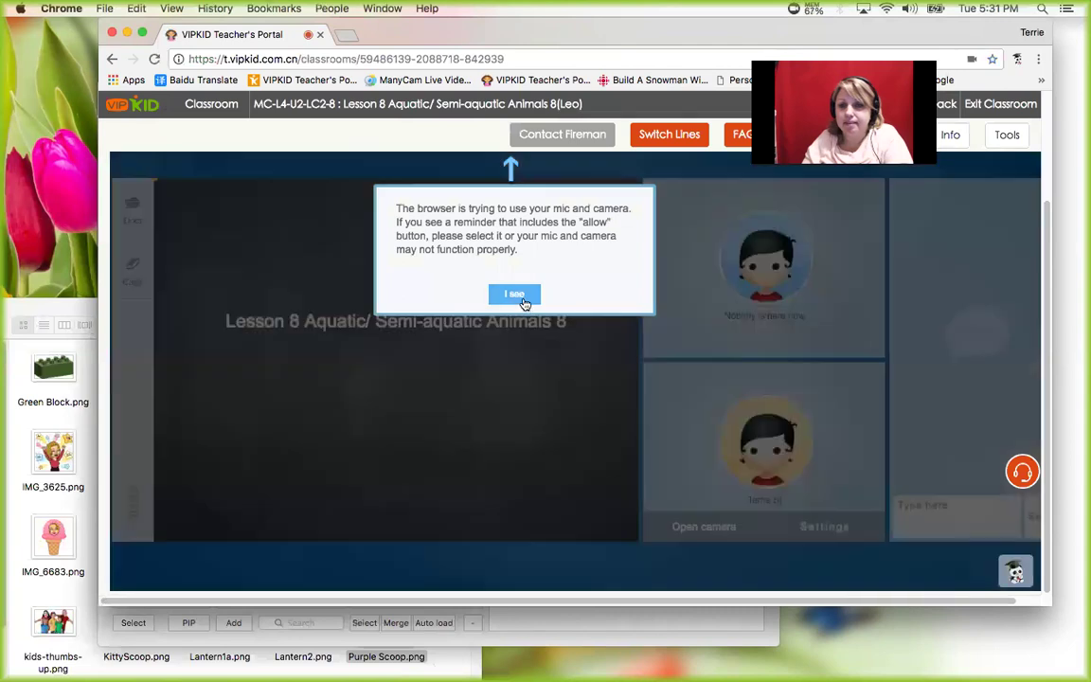
click(514, 294)
click(816, 529)
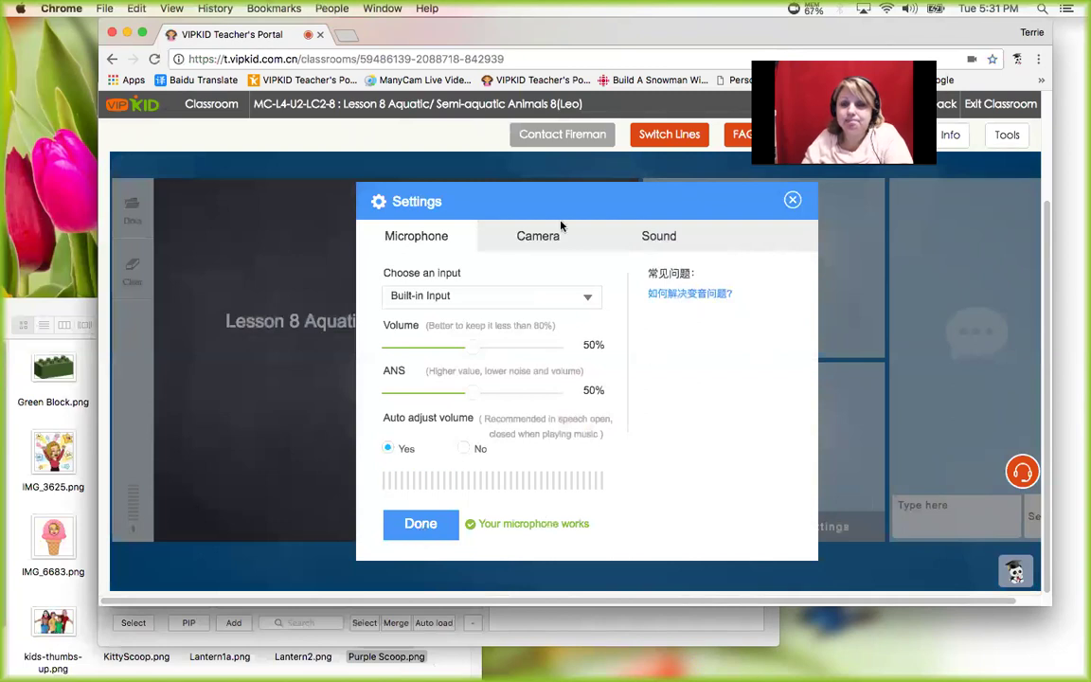
click(528, 237)
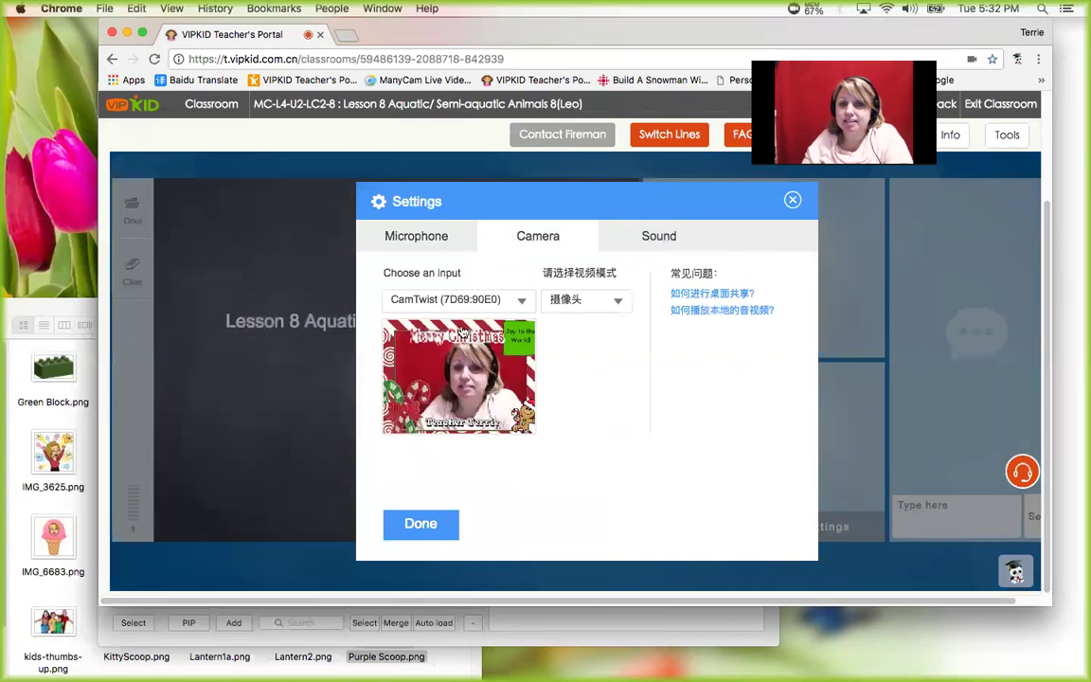
click(413, 523)
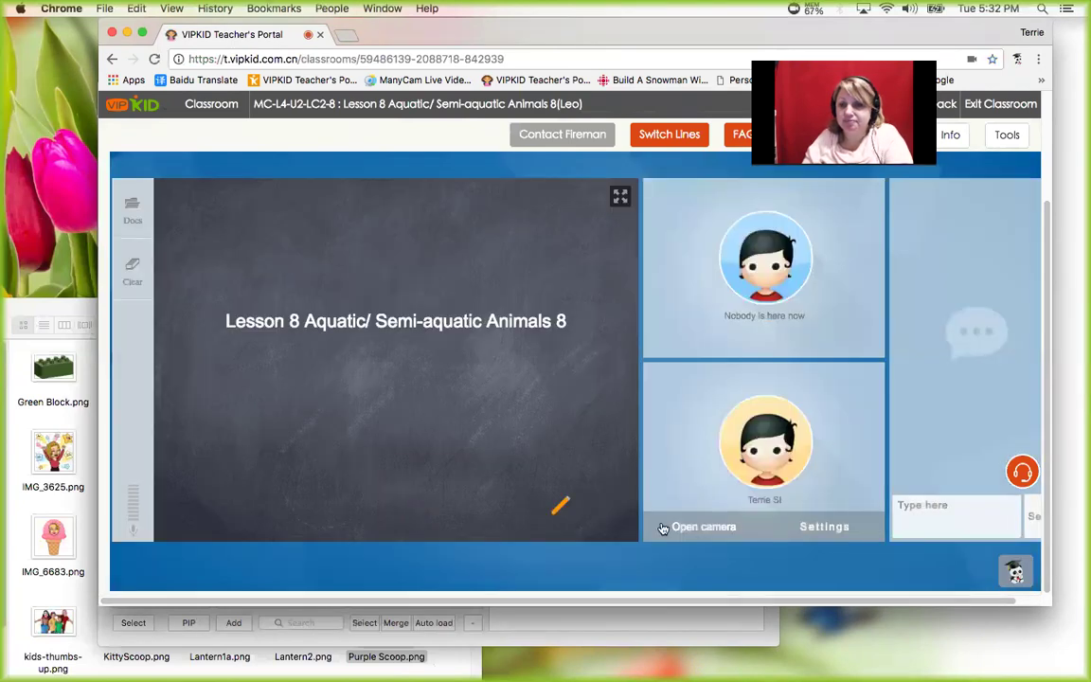
click(734, 531)
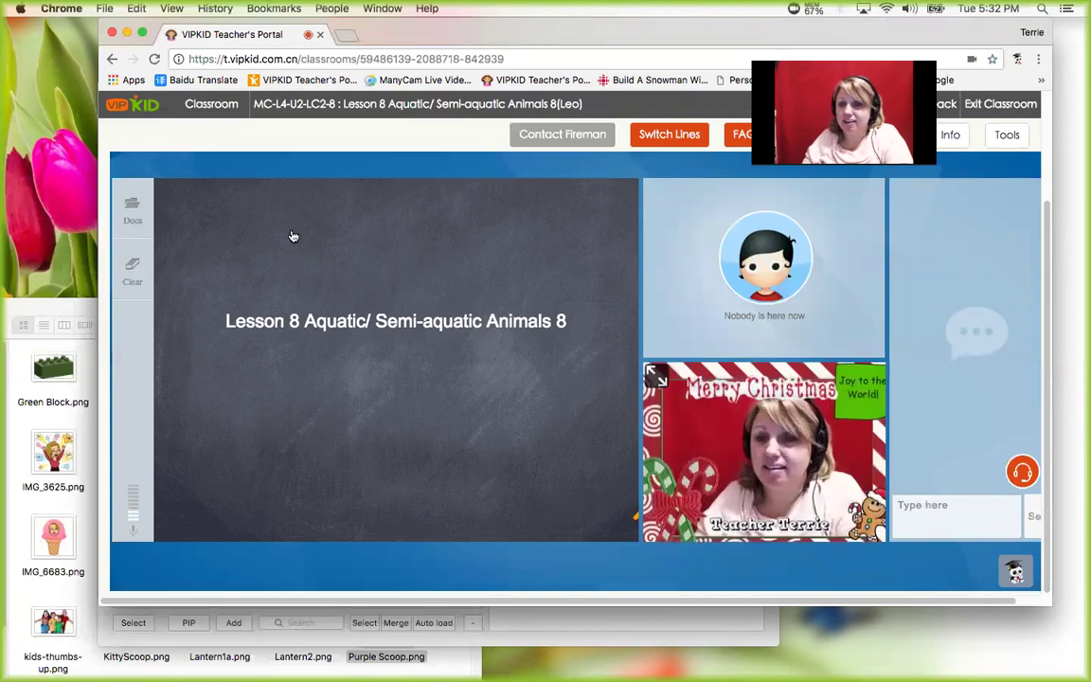
drag(542, 44, 689, 48)
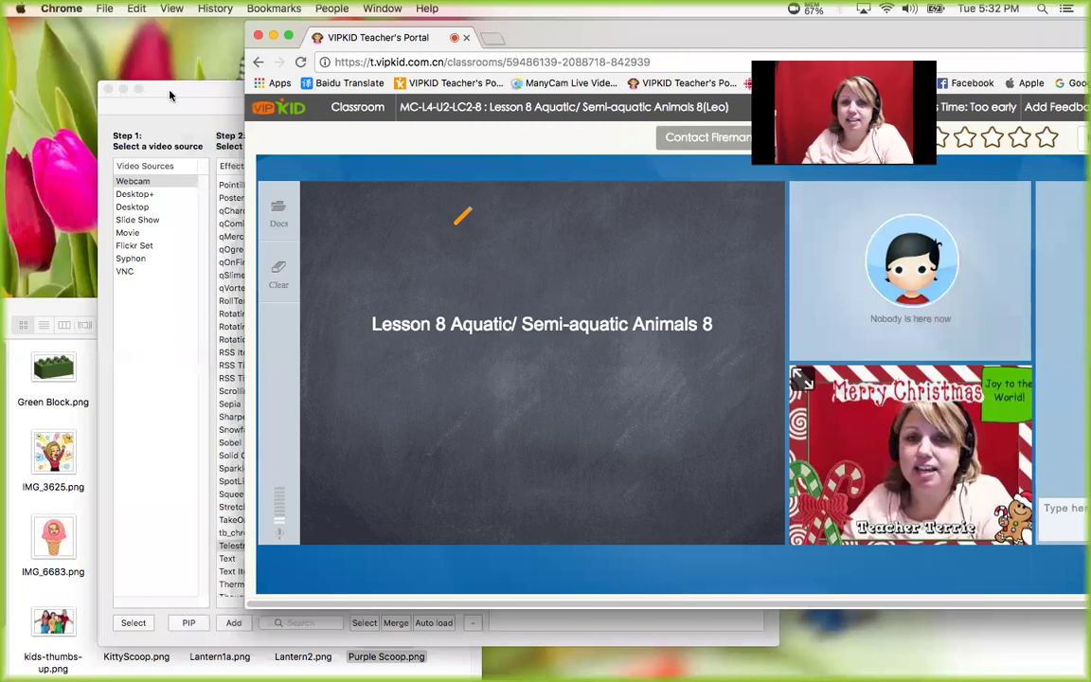
- Move and shrink the CamTwist window so the classroom stays visible behind it
click(166, 88)
drag(166, 88, 0, 23)
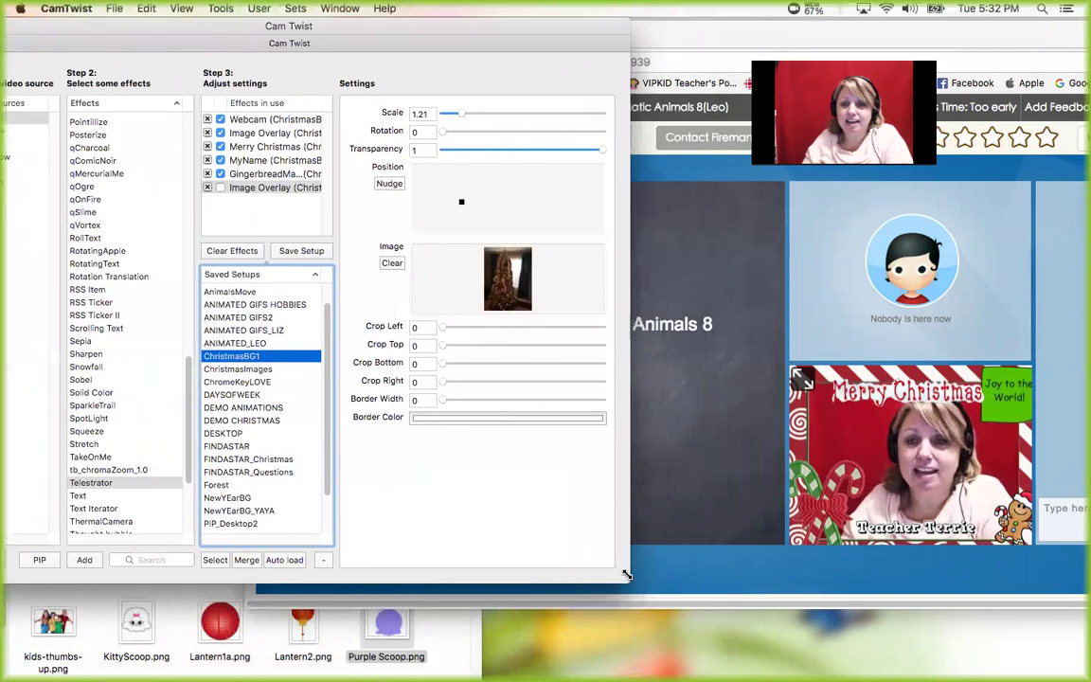
drag(594, 569, 541, 557)
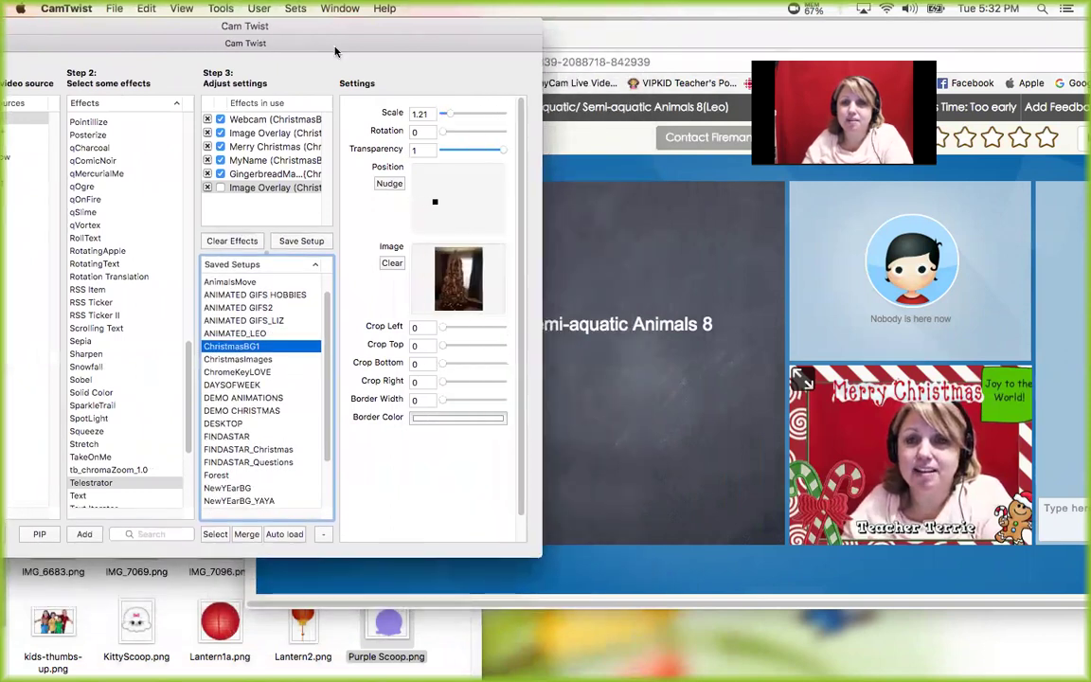
key(super+Tab)
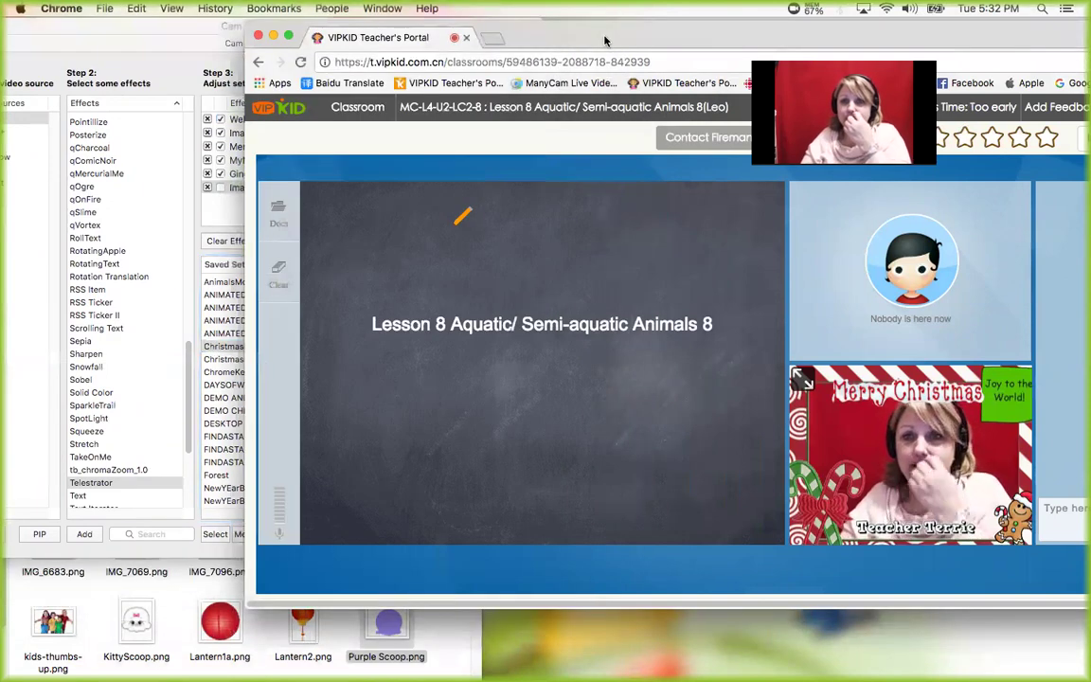
click(163, 34)
key(super+Tab)
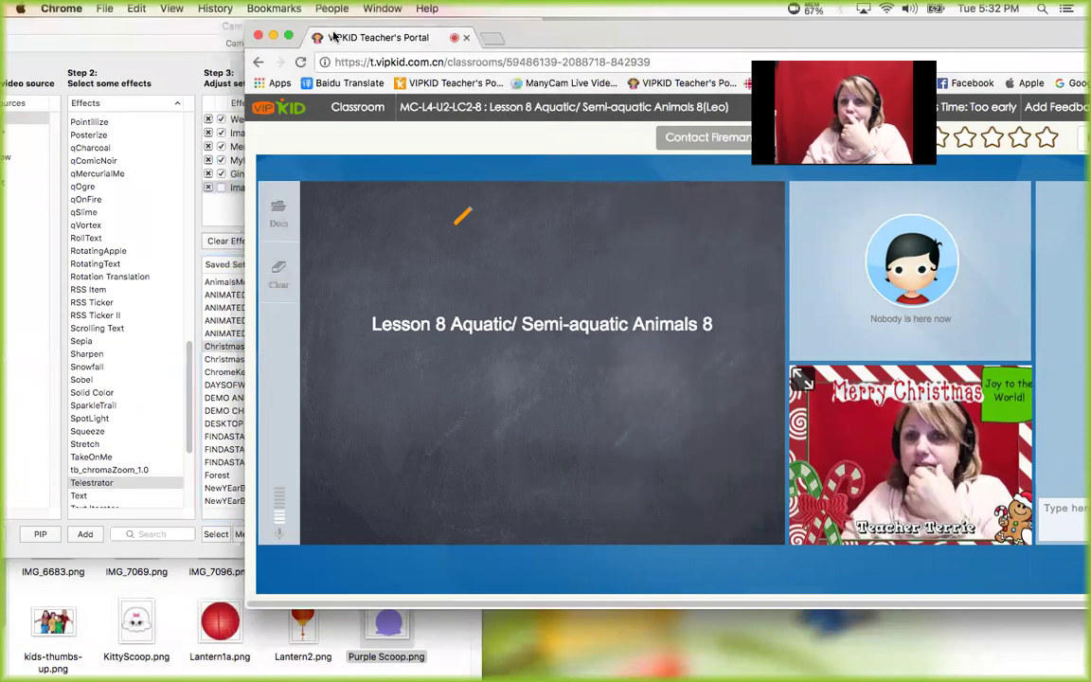
click(187, 34)
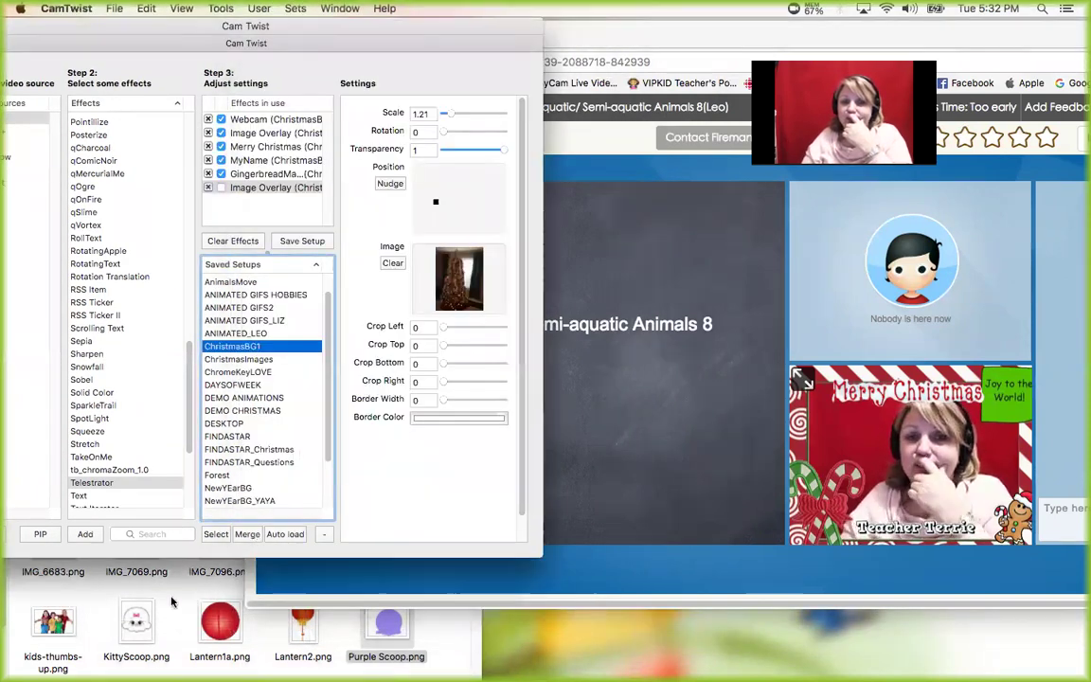
- Close the Objects image folder, move the Christmas preview bottom-left, and return the classroom window to the top
click(157, 547)
drag(157, 310, 447, 310)
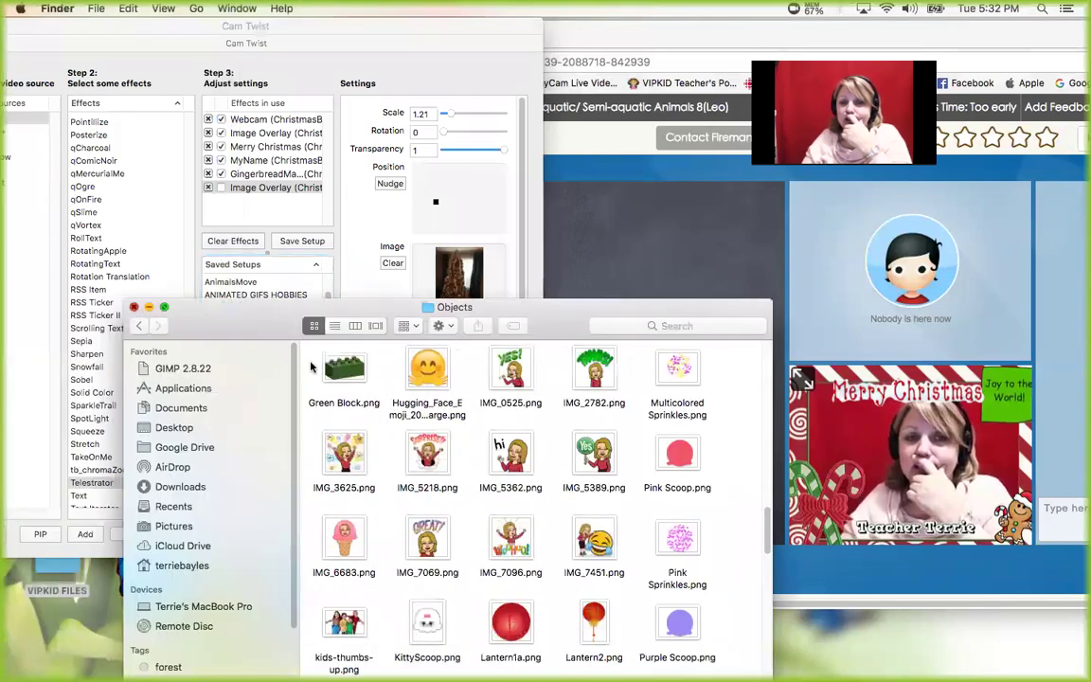
key(super+w)
click(769, 176)
drag(770, 41, 770, 440)
drag(919, 348, 147, 454)
drag(616, 443, 673, 21)
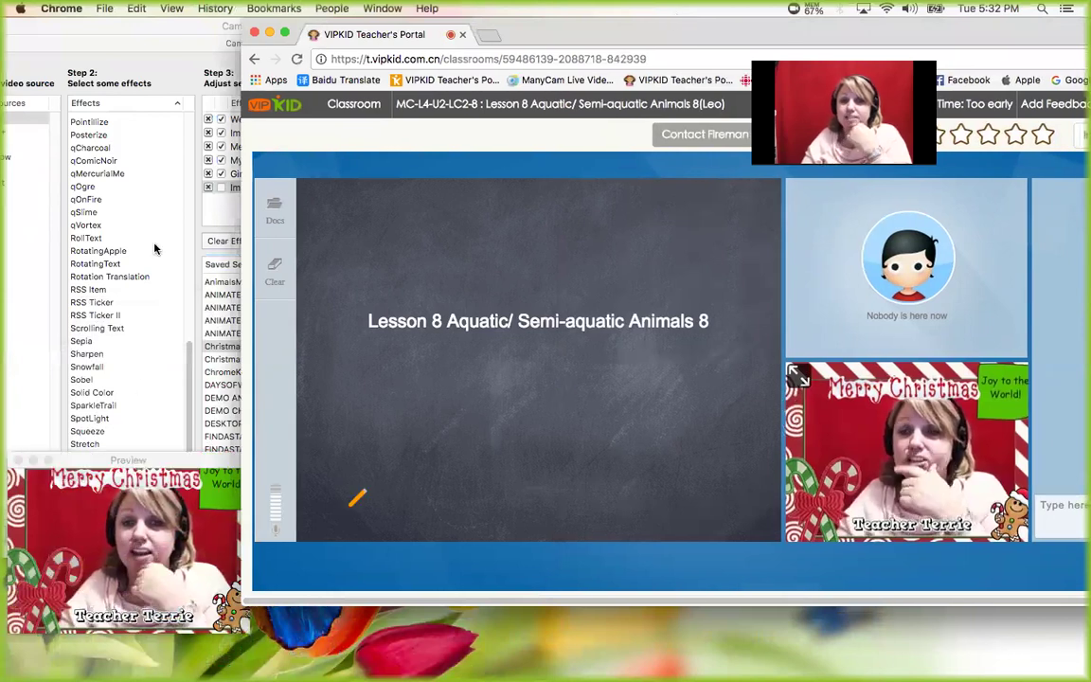
- Load ANIMATED_LEO and turn on the Dolphin, Dolphin2, BlueWhale, Shark and Fish layers
click(174, 35)
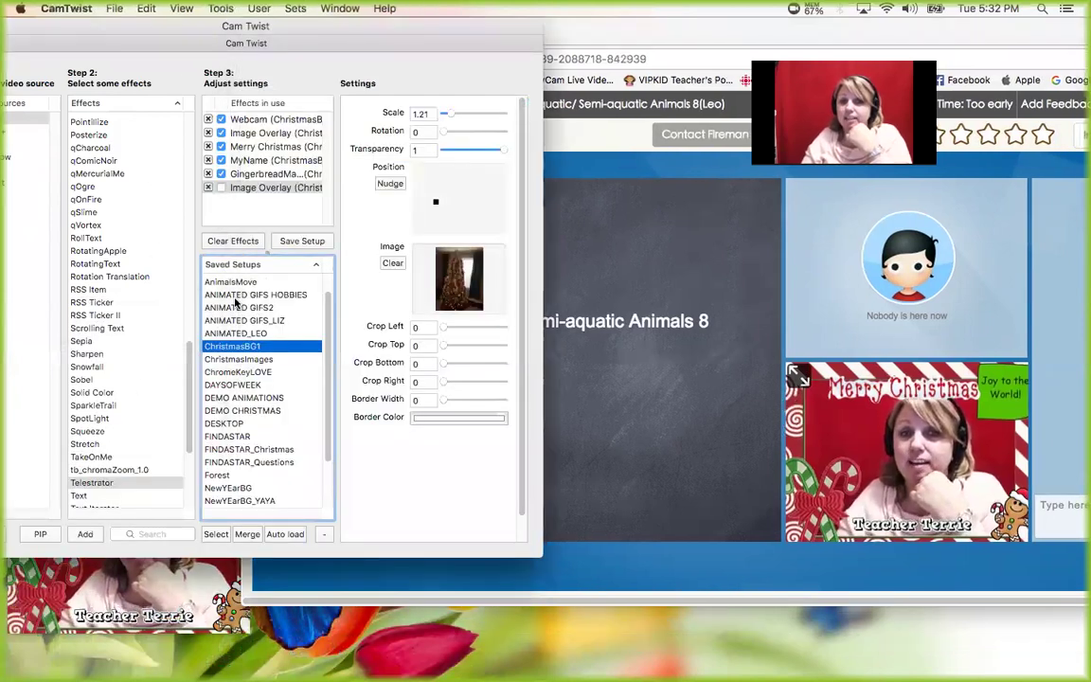
click(240, 334)
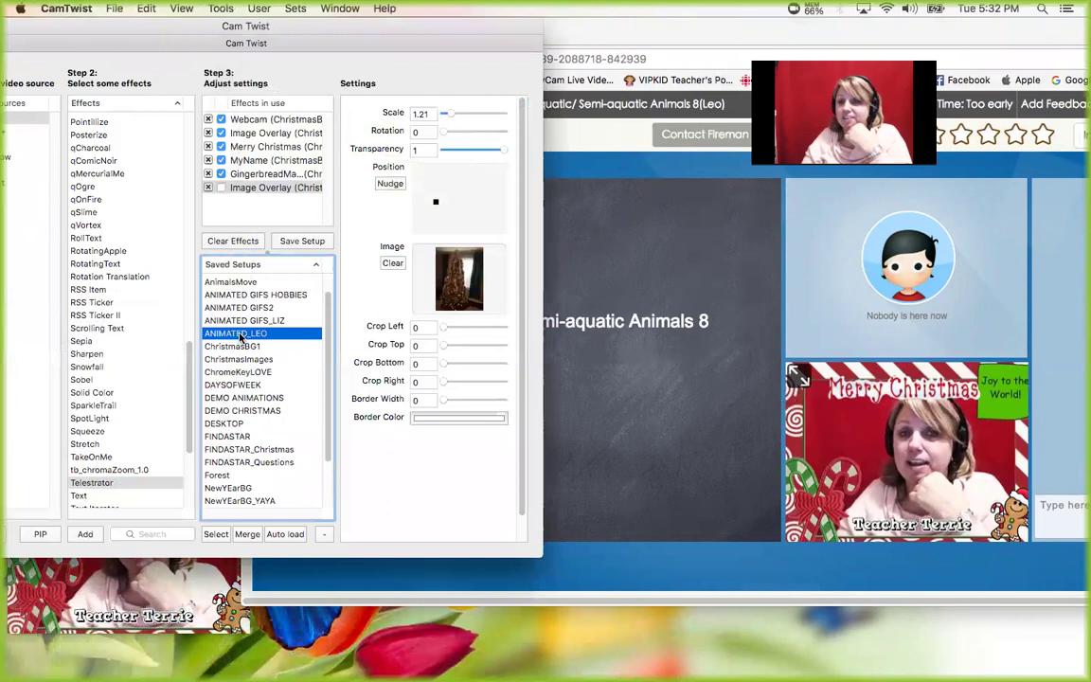
double_click(240, 335)
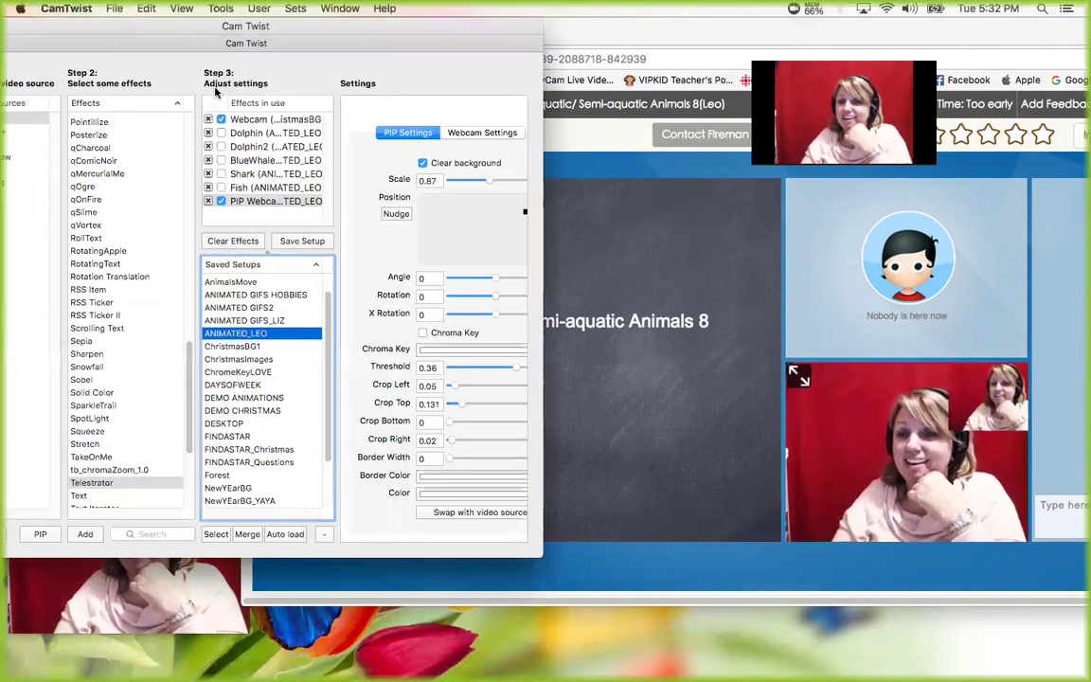
click(221, 120)
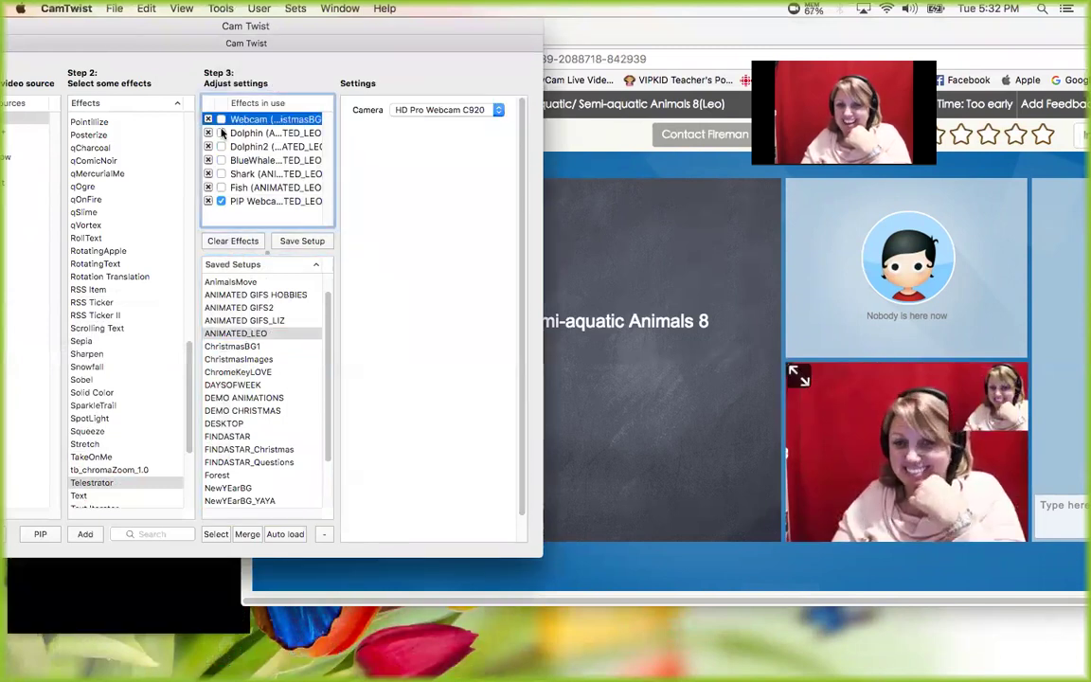
click(222, 133)
click(222, 134)
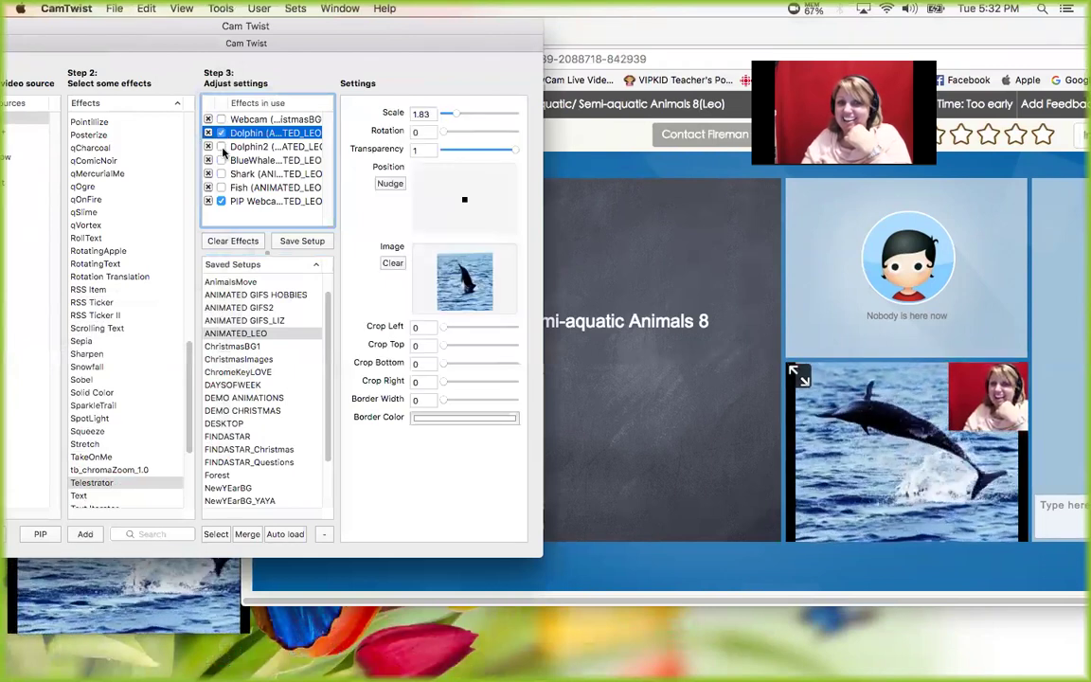
click(222, 147)
click(222, 160)
click(222, 174)
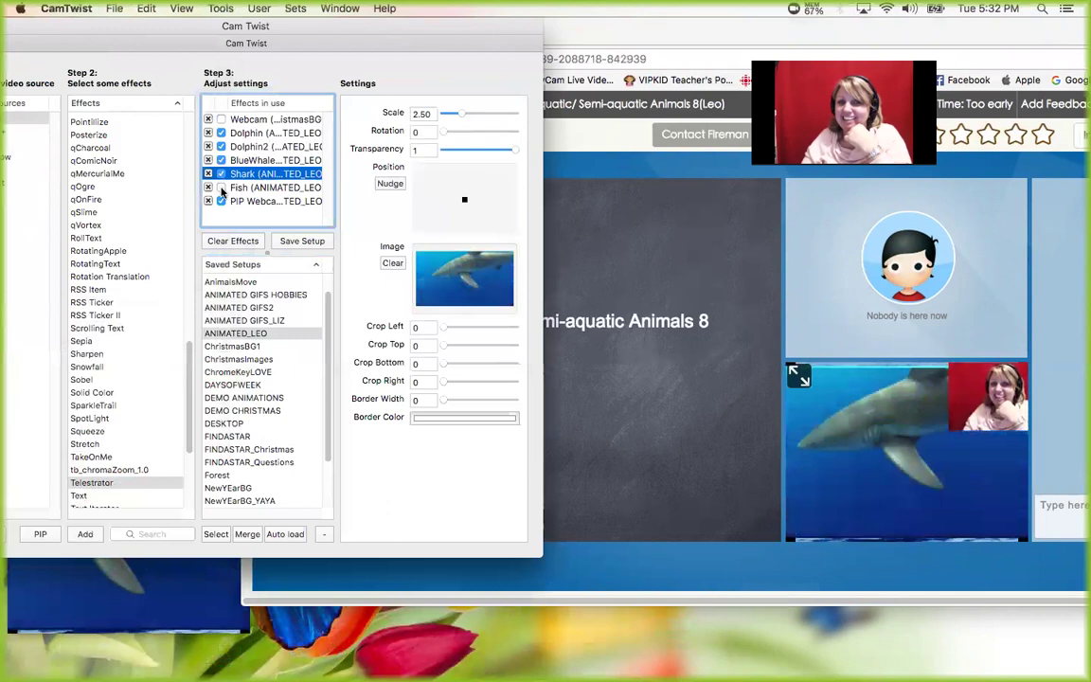
click(222, 187)
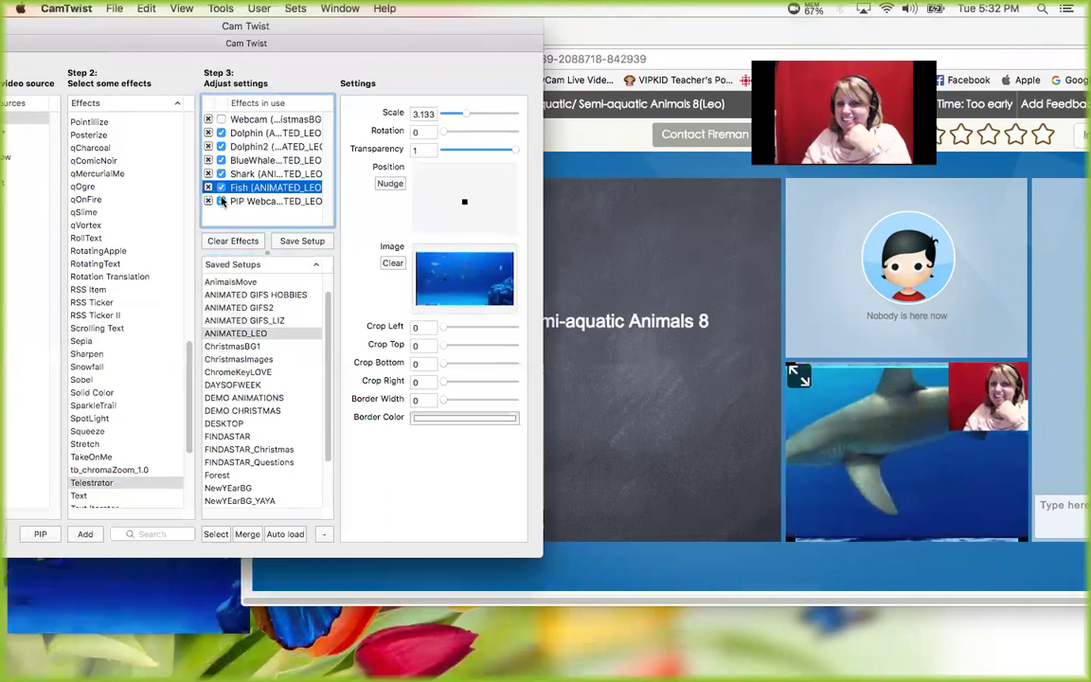
- Remove the Webcam layer, re-save the setup as ANIMATED_LEO, and select ChristmasBG1
click(208, 120)
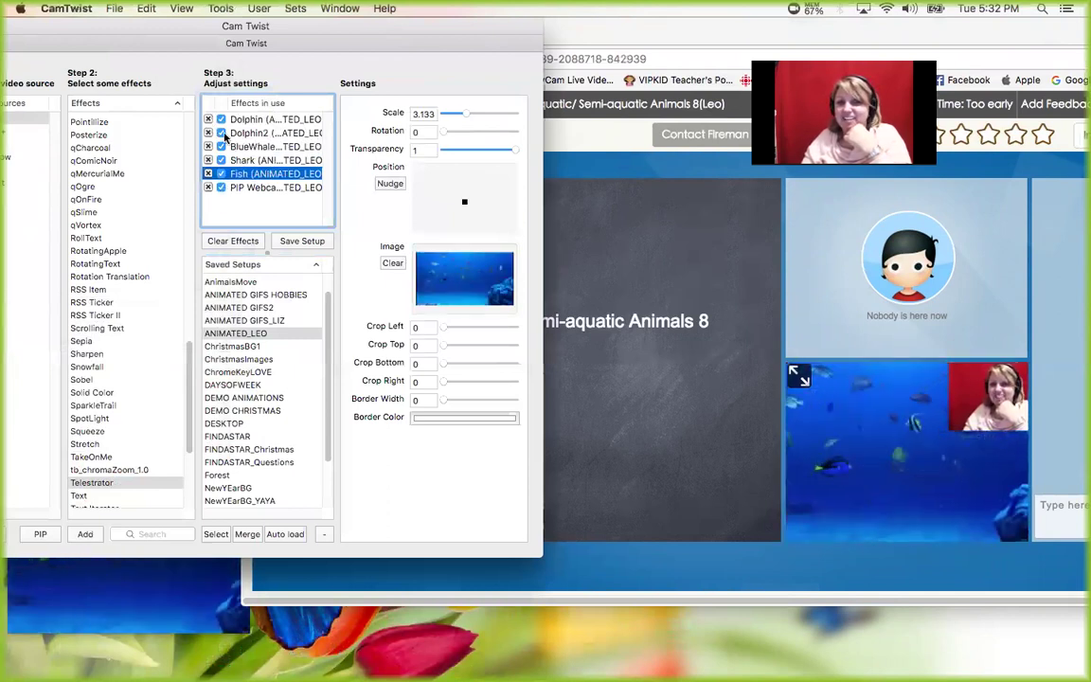
click(295, 242)
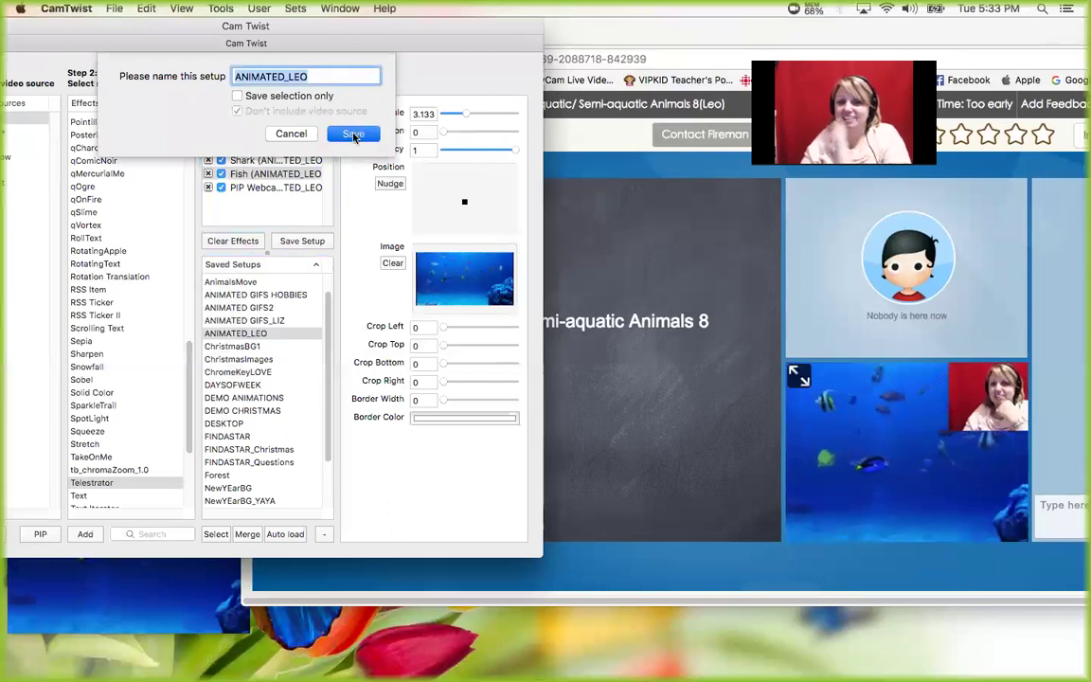
click(352, 134)
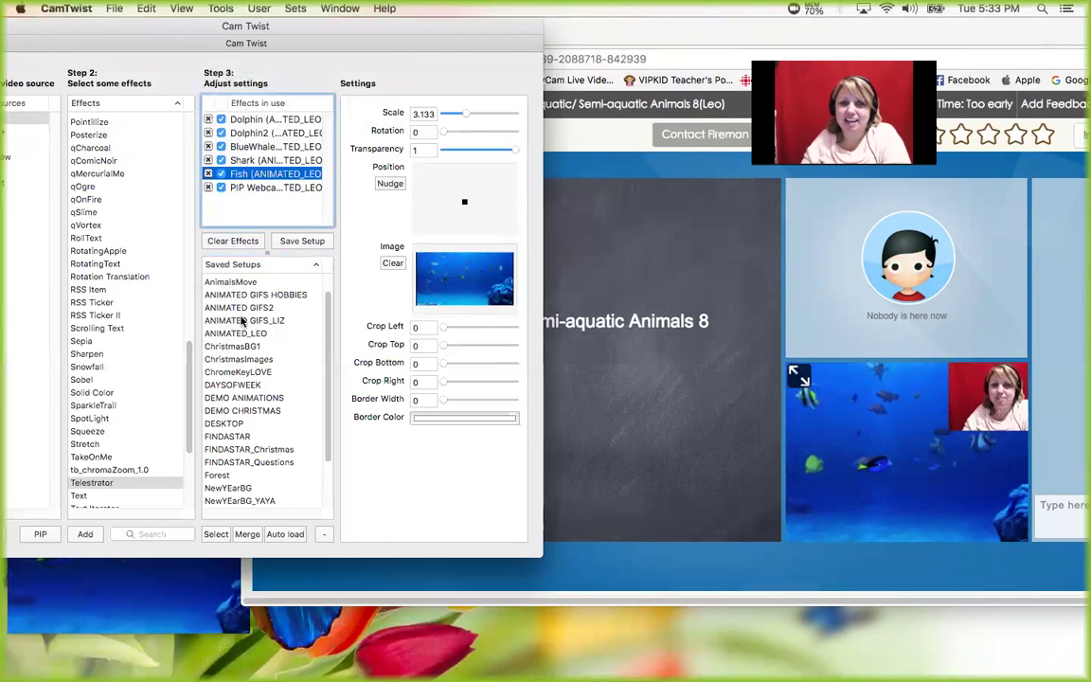
click(235, 349)
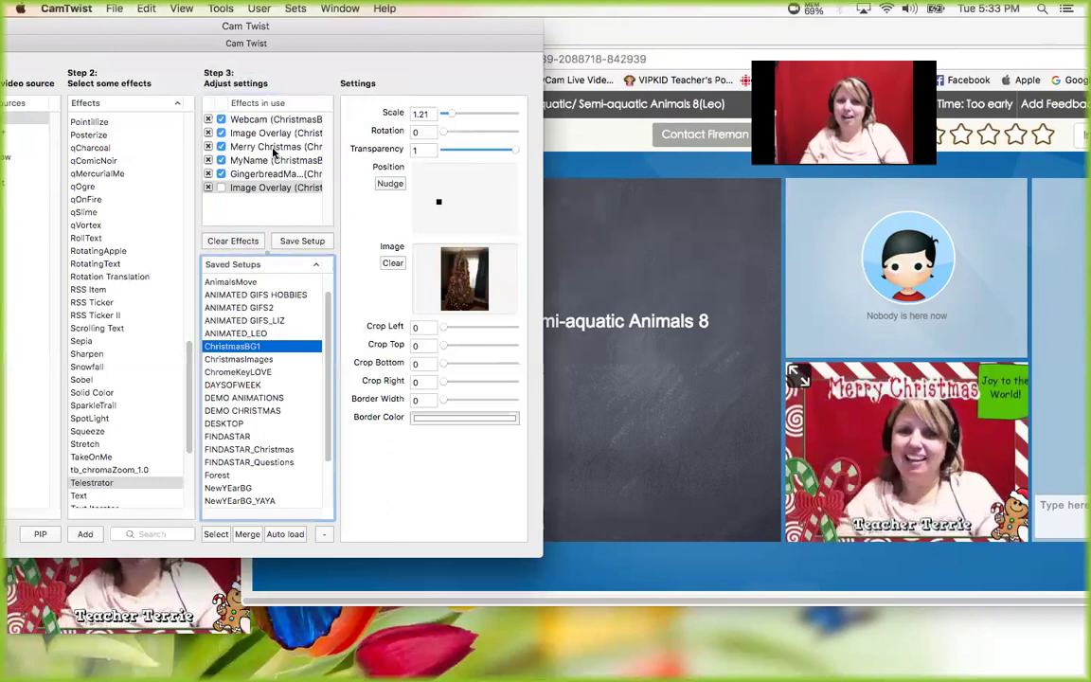
- Reload ANIMATED_LEO and turn off the Shark, BlueWhale, Dolphin2 and Fish layers
click(245, 334)
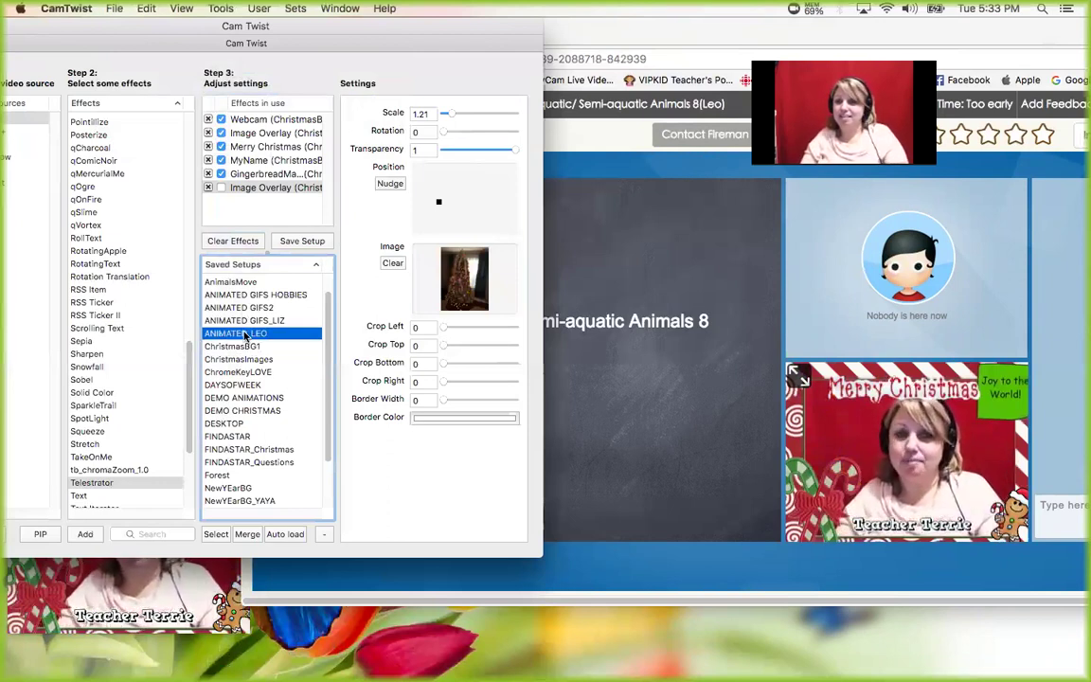
double_click(245, 335)
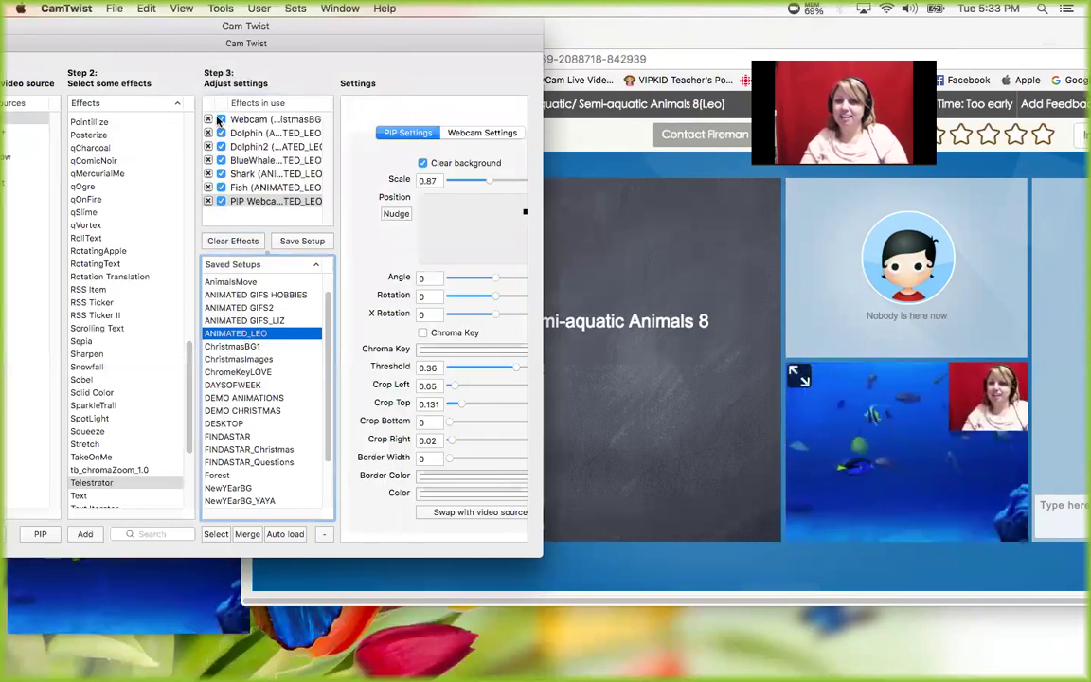
click(222, 175)
click(221, 160)
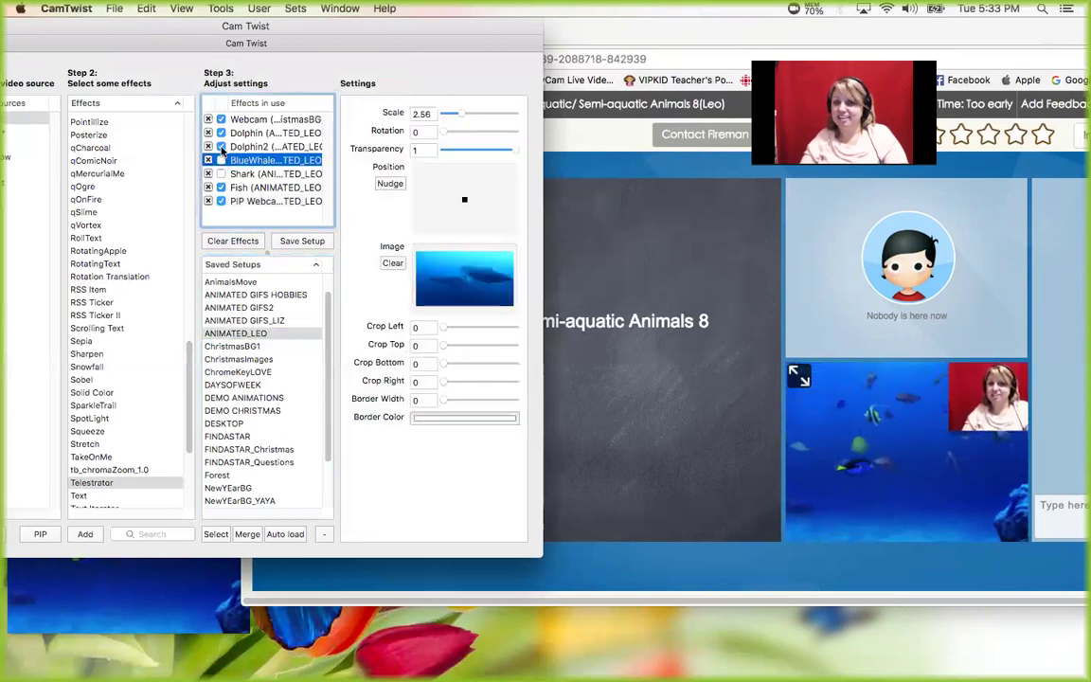
click(223, 147)
click(222, 147)
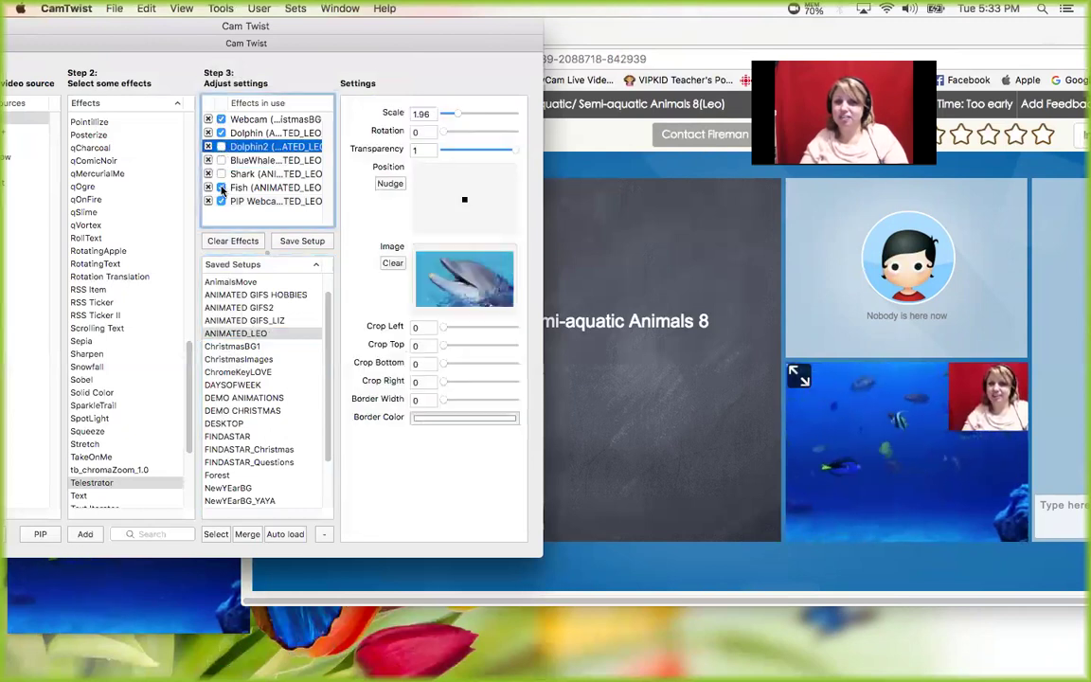
click(222, 187)
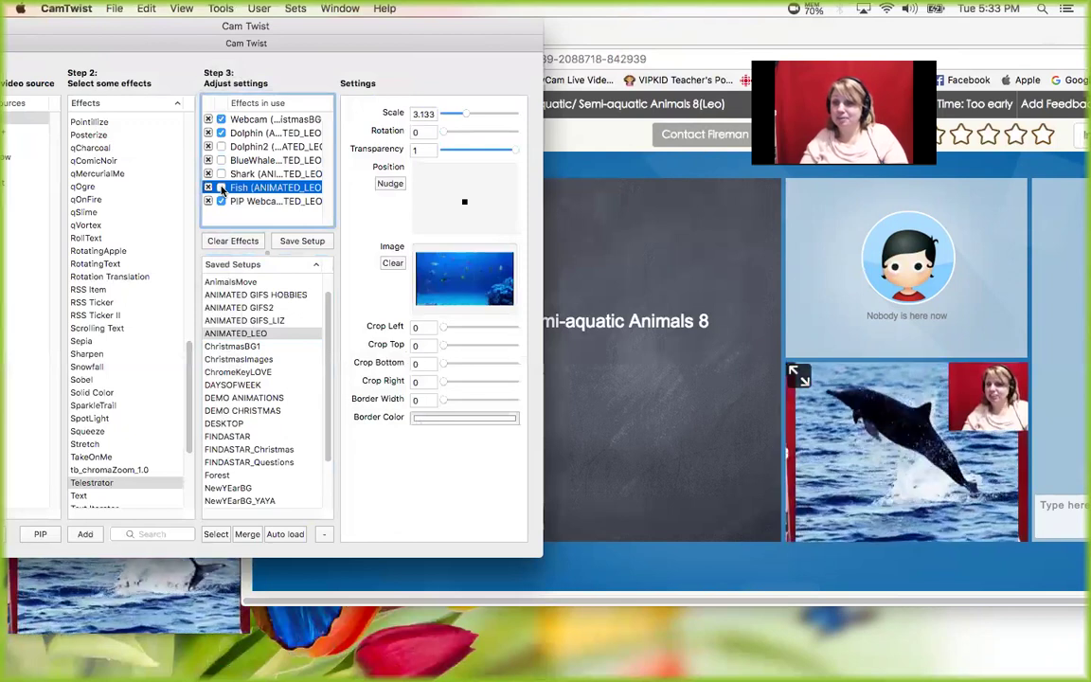
- Drop the Webcam layer, re-enable Dolphin2 and BlueWhale, then load ChristmasBG1 and bring the classroom forward
click(209, 120)
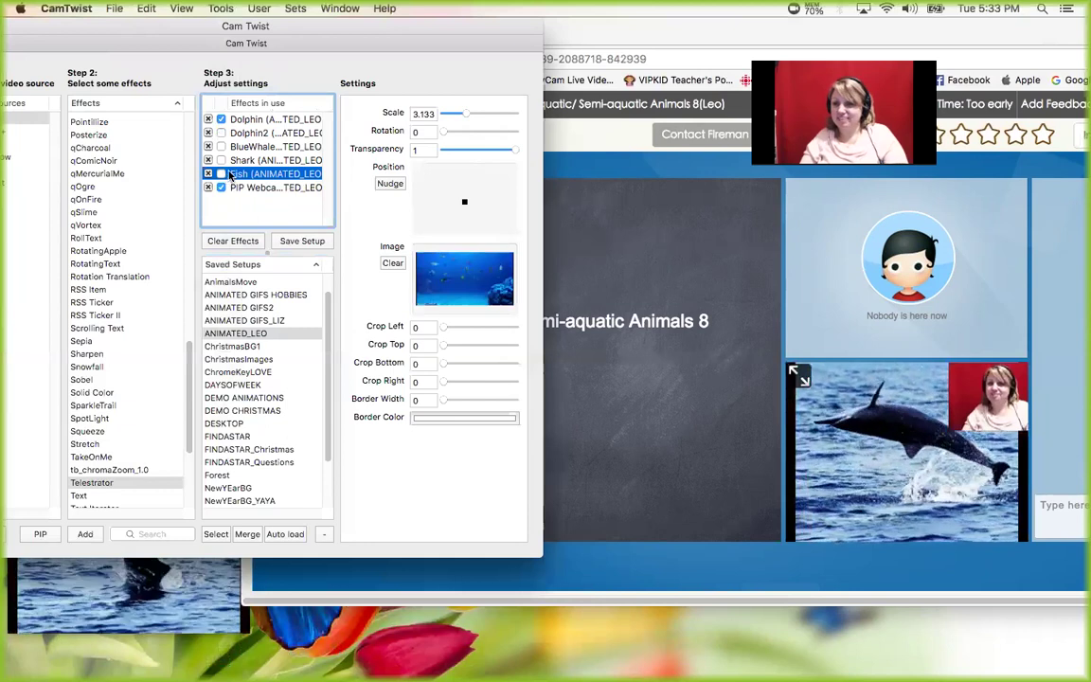
click(221, 133)
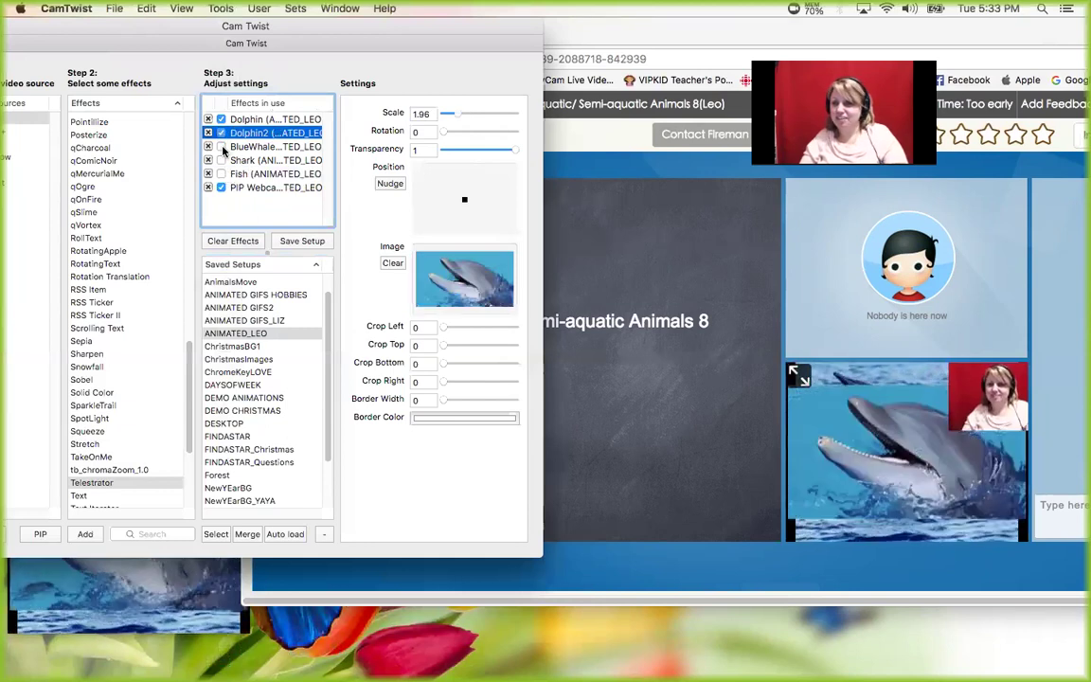
click(221, 147)
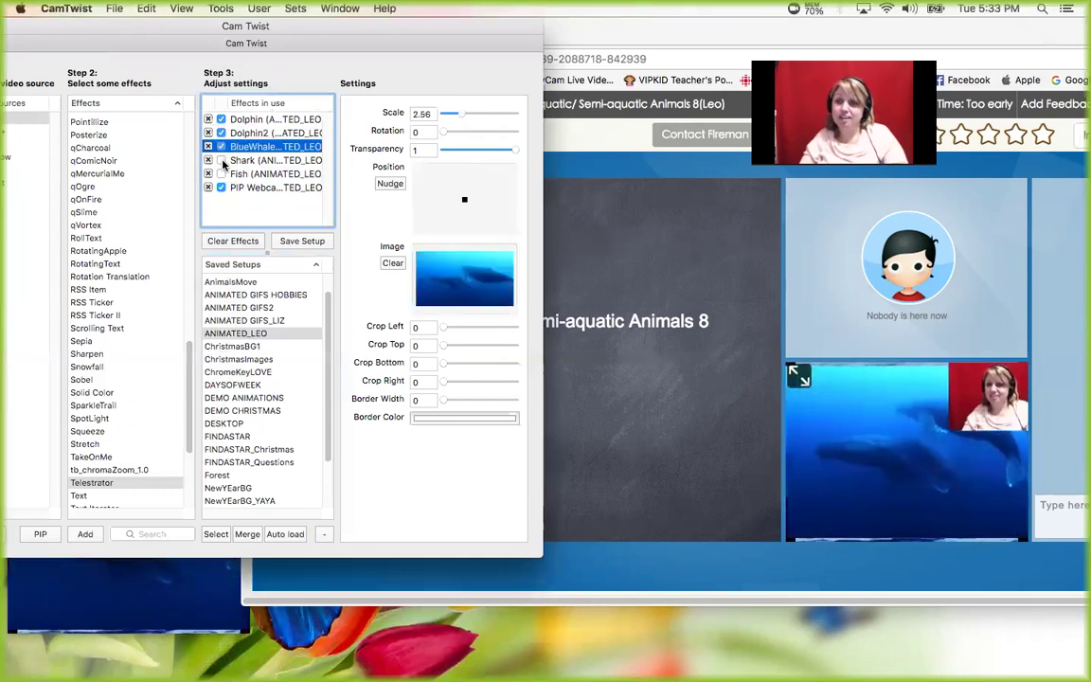
double_click(228, 347)
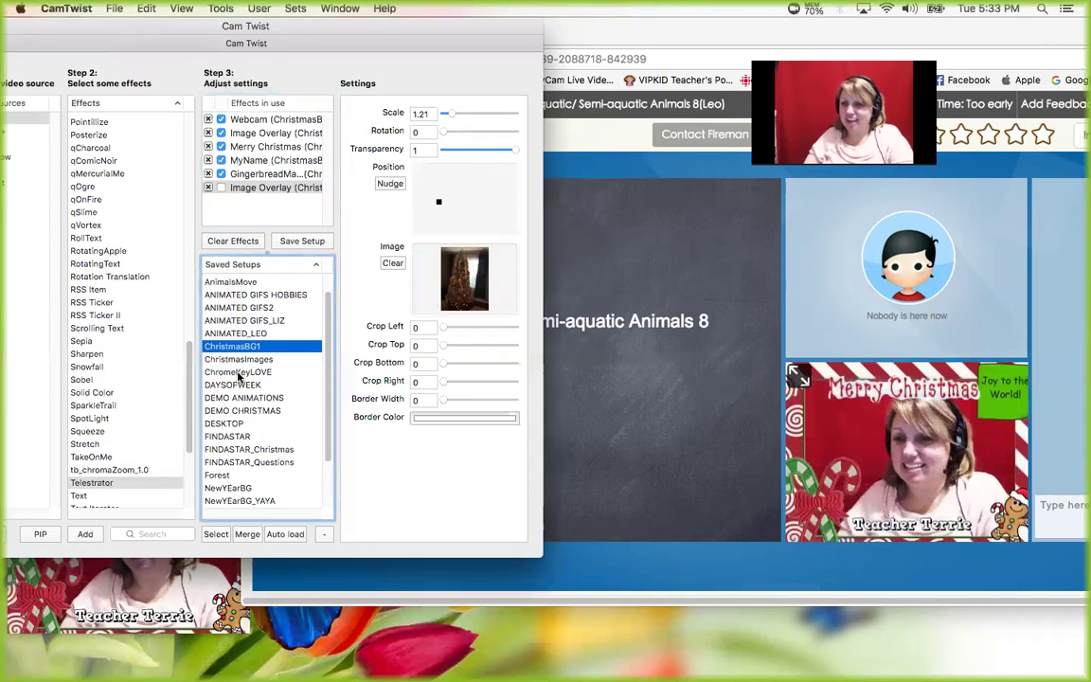
click(601, 27)
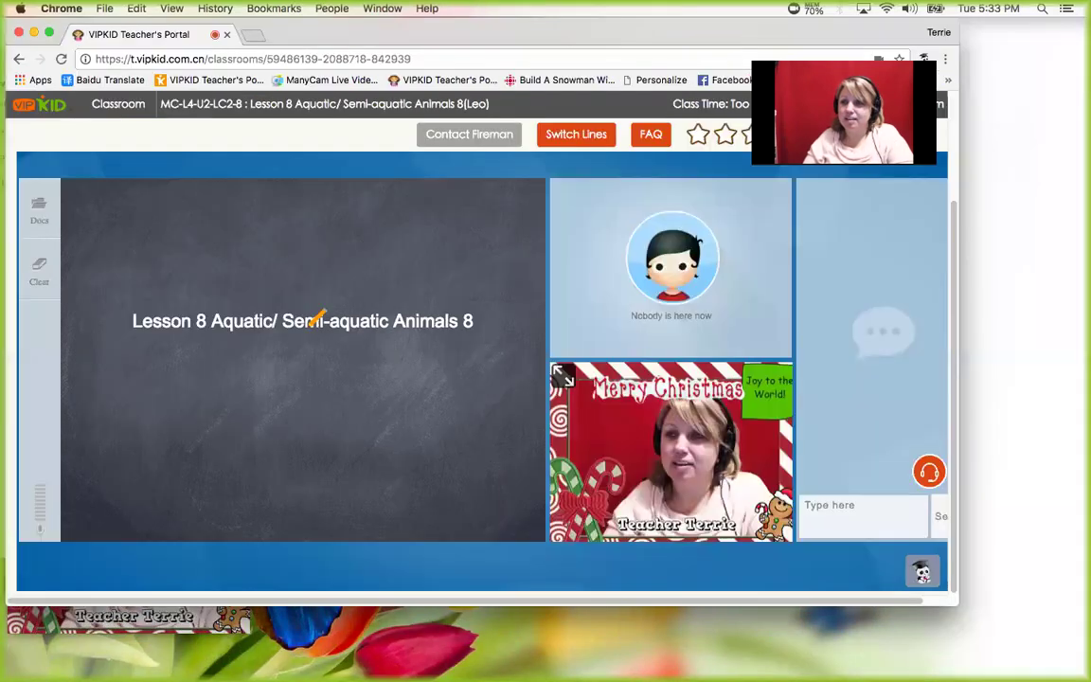
- Exit the Lesson 8 classroom and close Chrome, leaving the webcam preview in front
drag(672, 38, 428, 38)
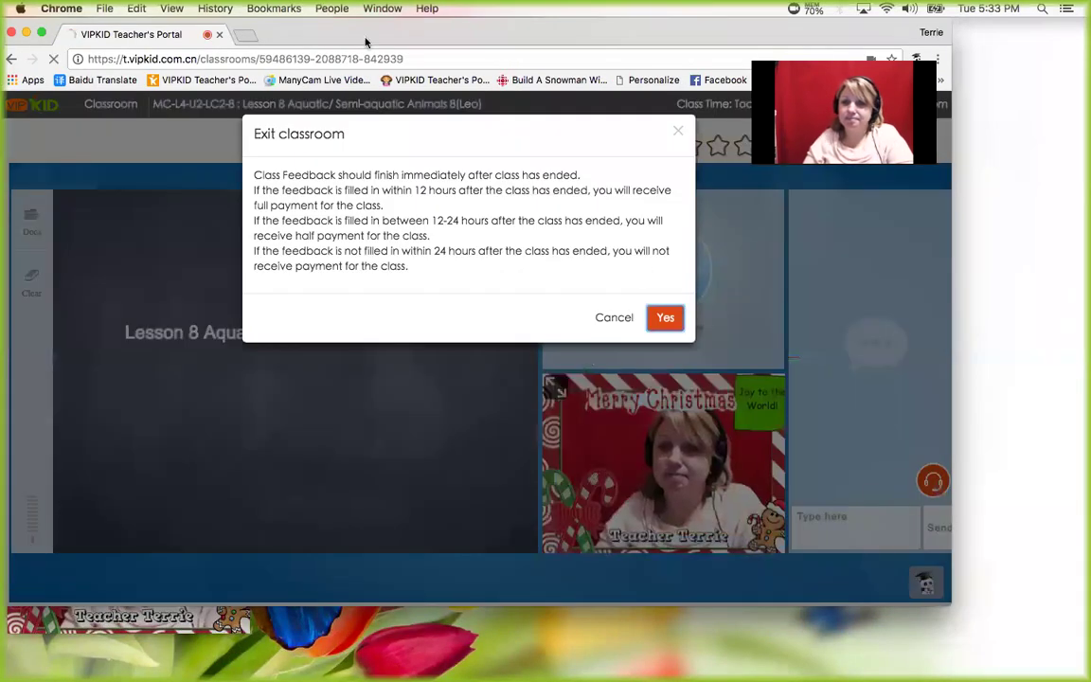
click(666, 317)
drag(299, 38, 494, 38)
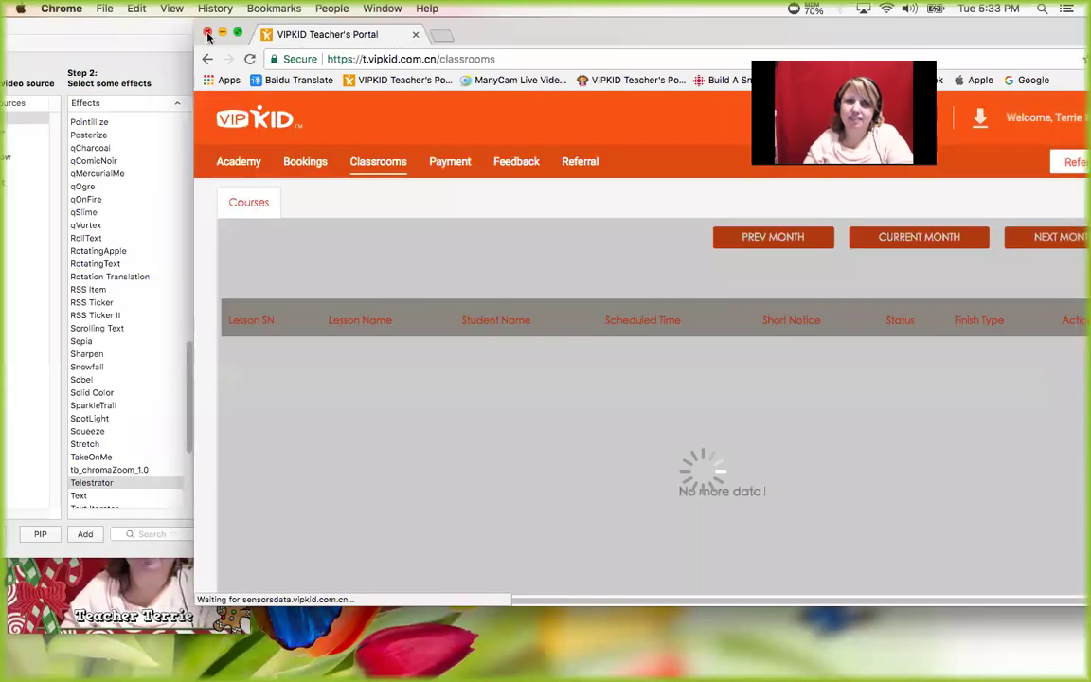
click(205, 32)
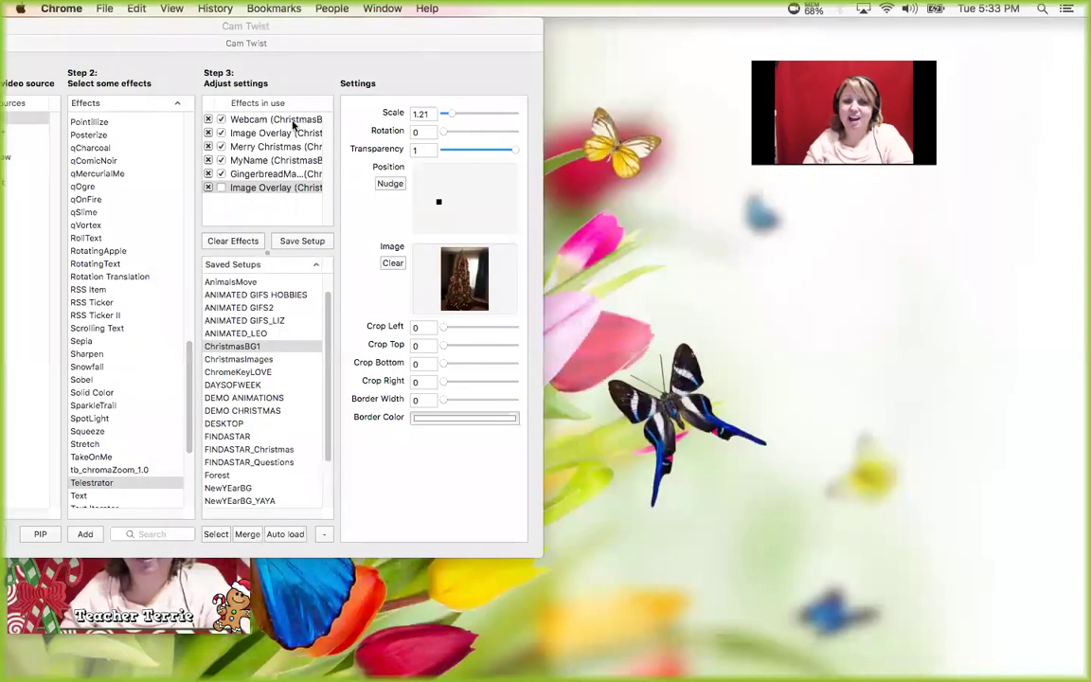
click(159, 581)
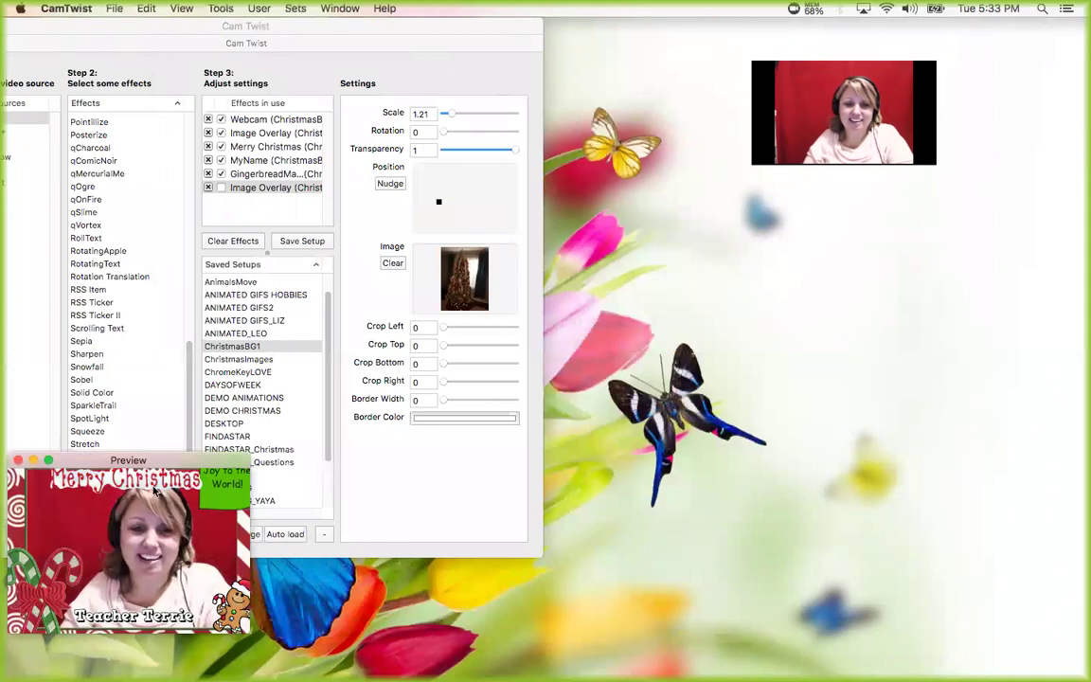
- Drag the Christmas-framed Preview window over to the right side of the screen
drag(151, 455, 851, 350)
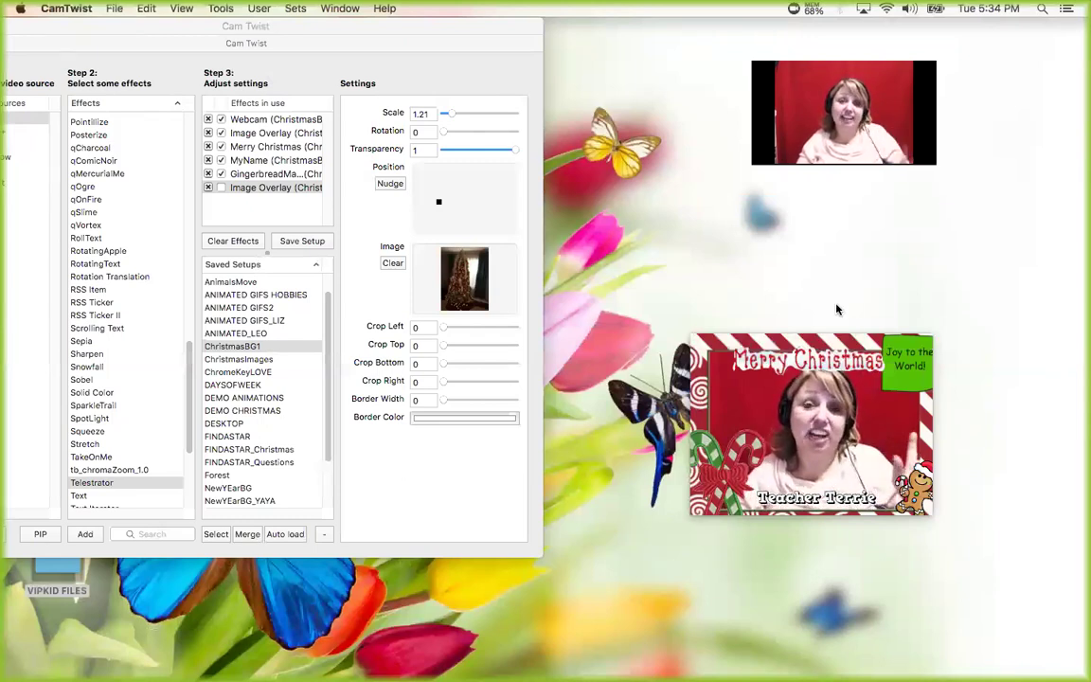
mouse_move(800, 342)
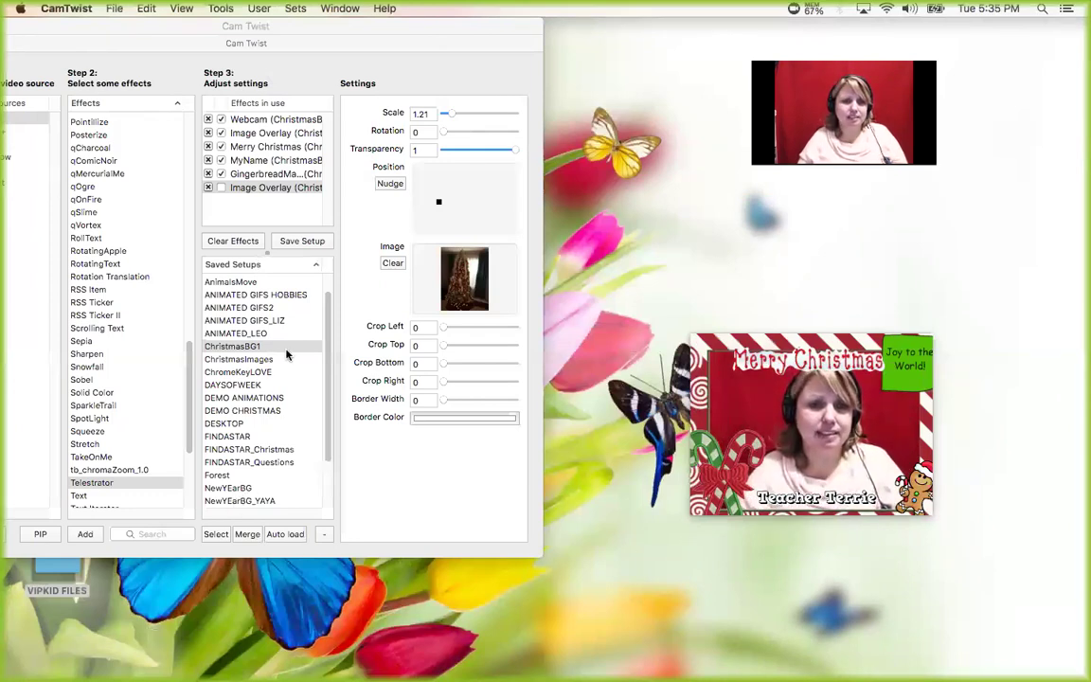
- Load the 6LevelUA game map setup and hide all the level checkmarks
drag(326, 328, 326, 311)
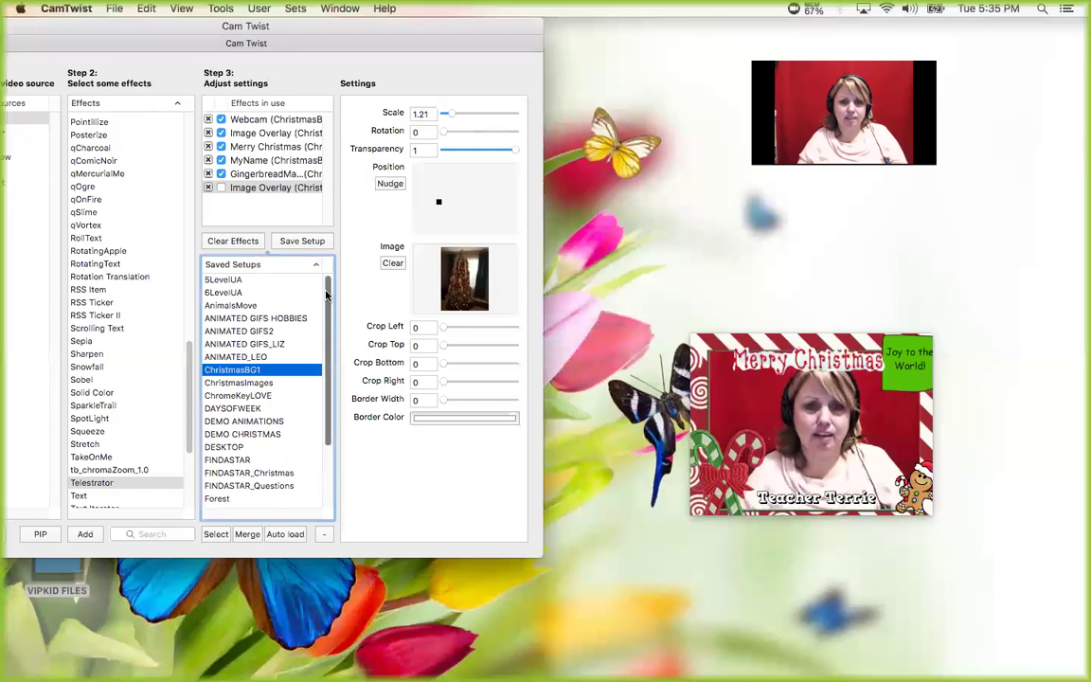
click(220, 294)
double_click(220, 294)
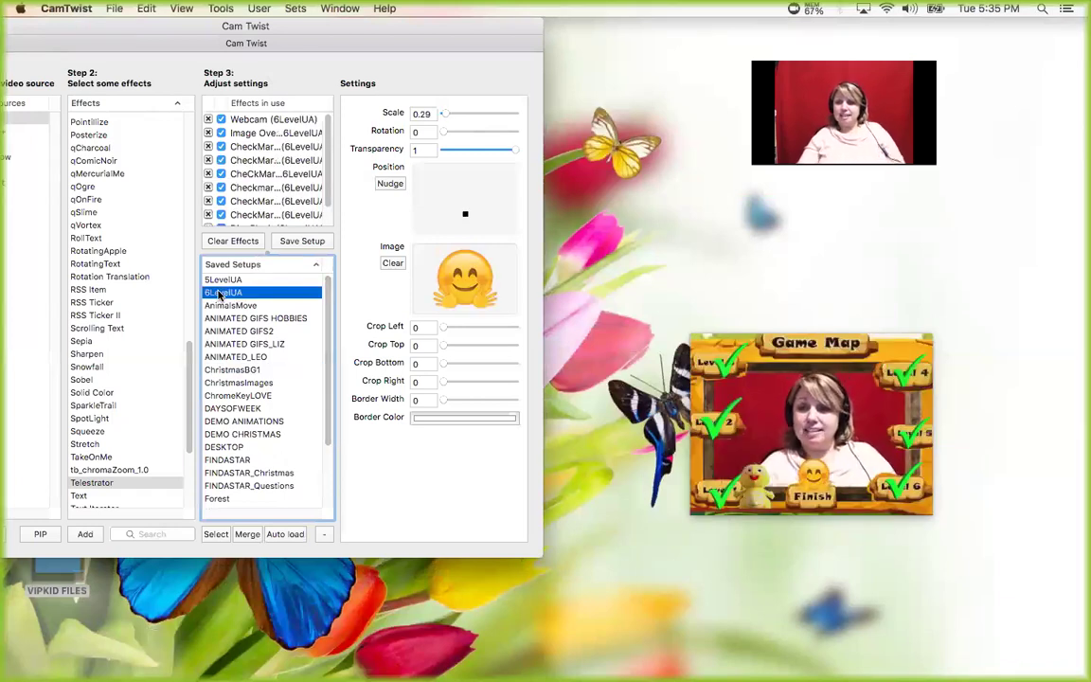
click(220, 146)
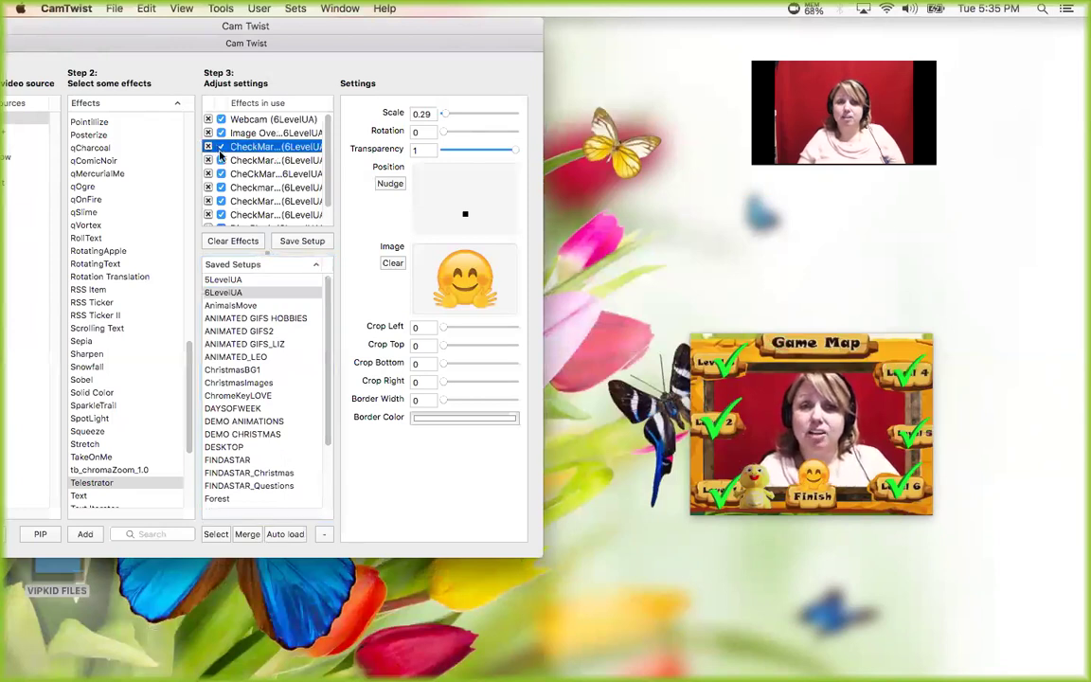
click(220, 160)
click(220, 173)
click(219, 187)
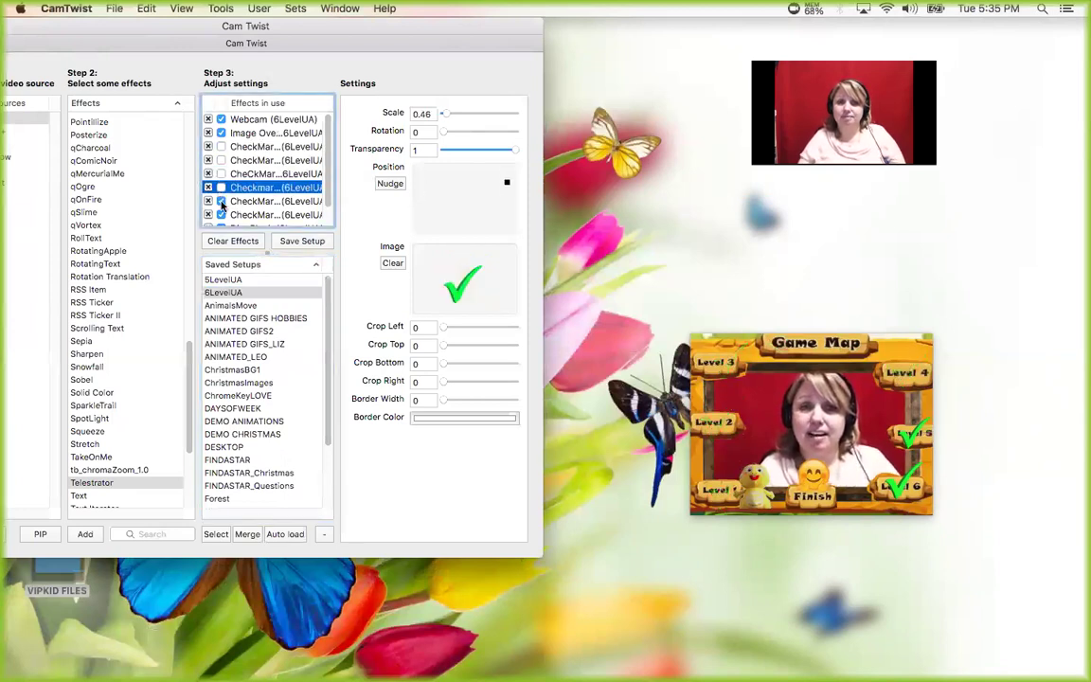
click(219, 201)
click(220, 214)
- Hide the duck and the All Done emoji, and toggle the Game Map frame off and back on
scroll(327, 180, down, 2)
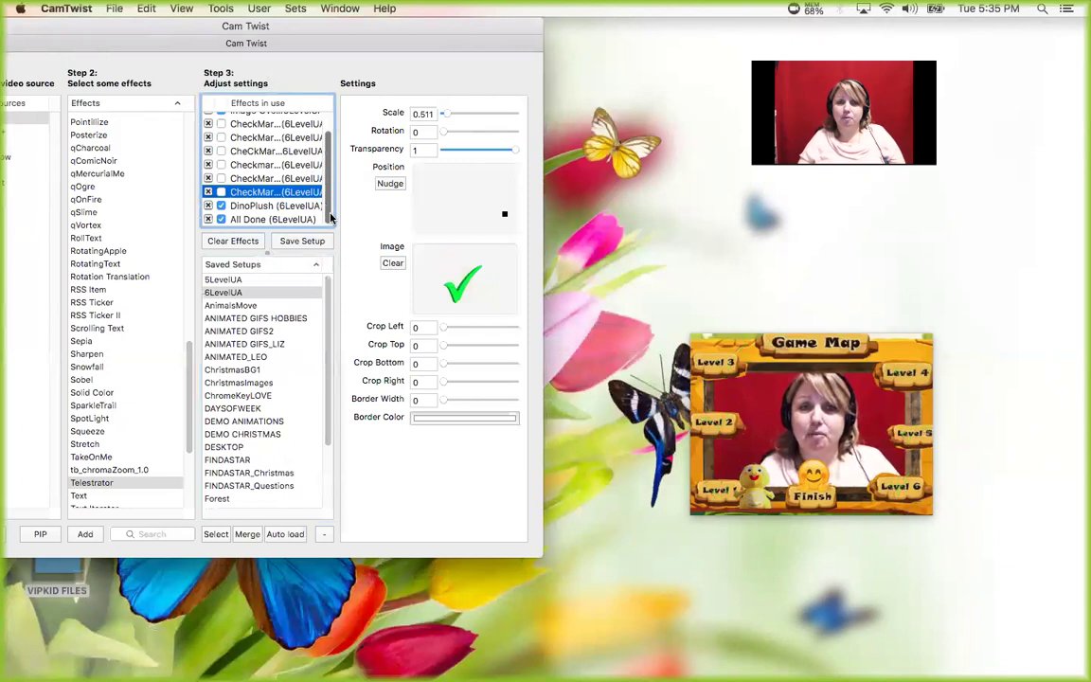
click(219, 206)
click(220, 218)
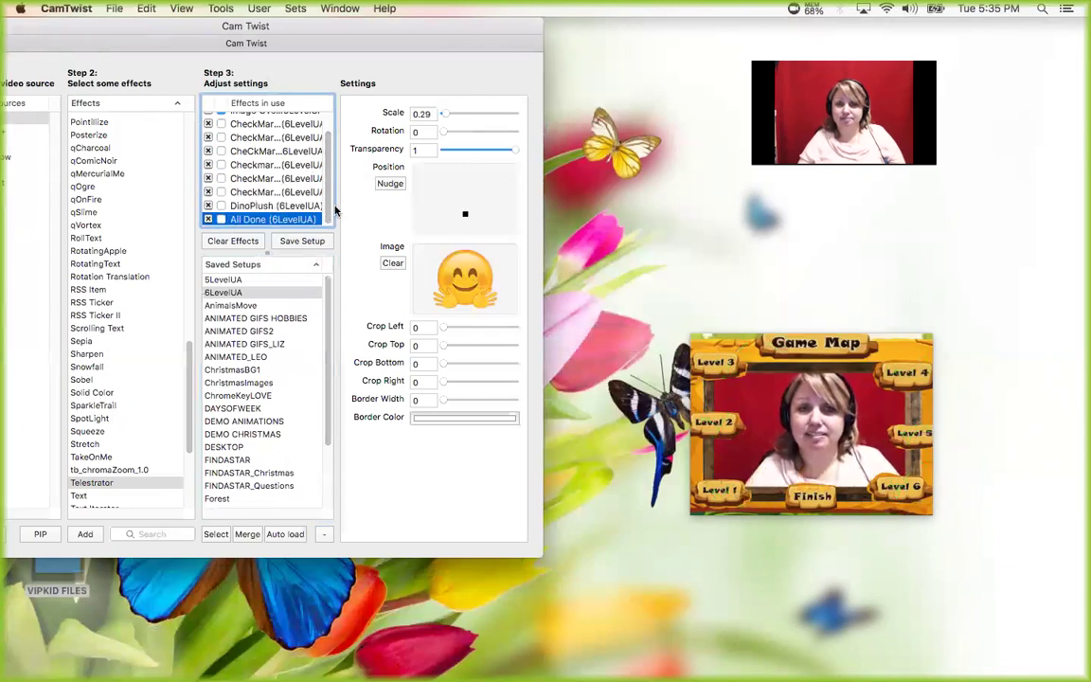
scroll(303, 189, up, 2)
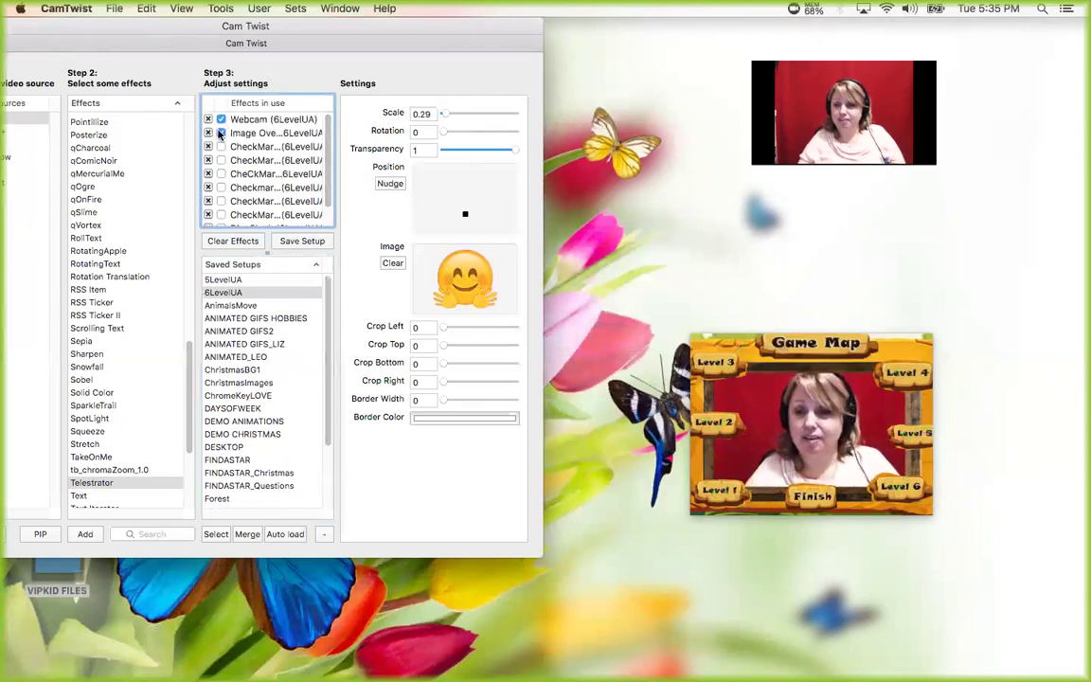
click(220, 132)
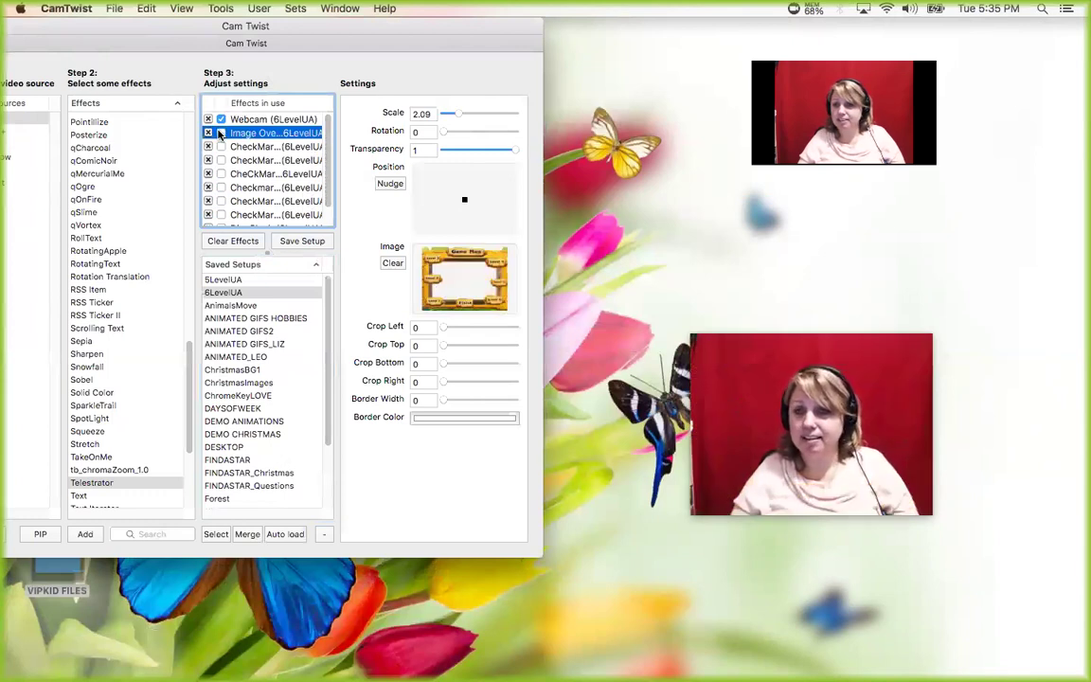
click(220, 132)
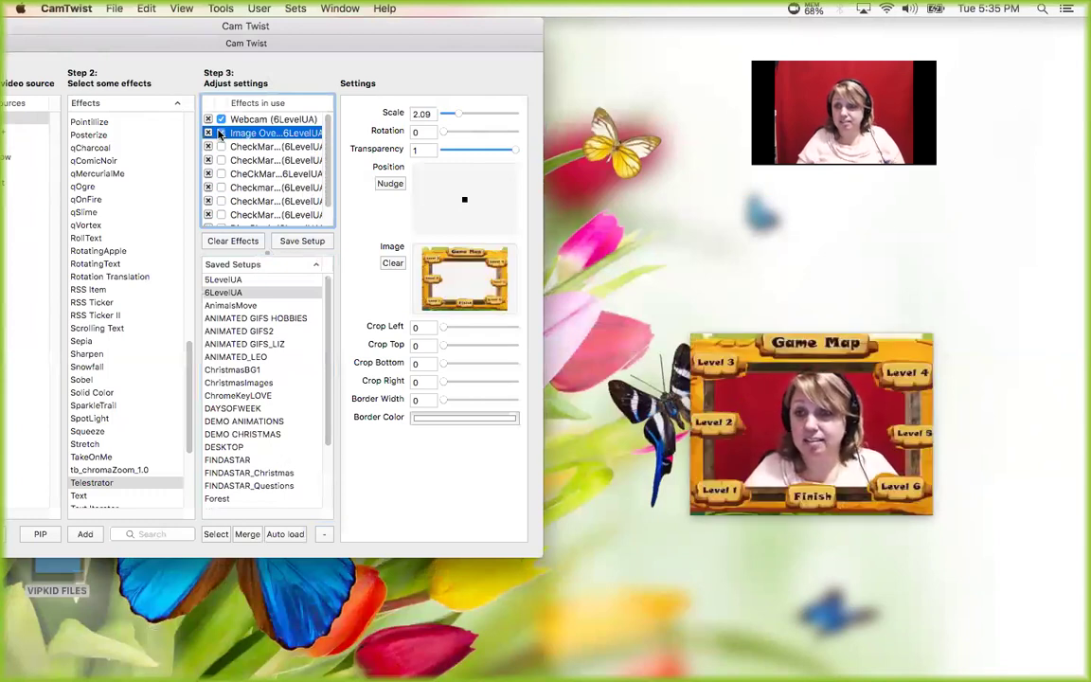
- Tick off Levels 1 and 2, moving the duck up the map to above Level 3
click(221, 147)
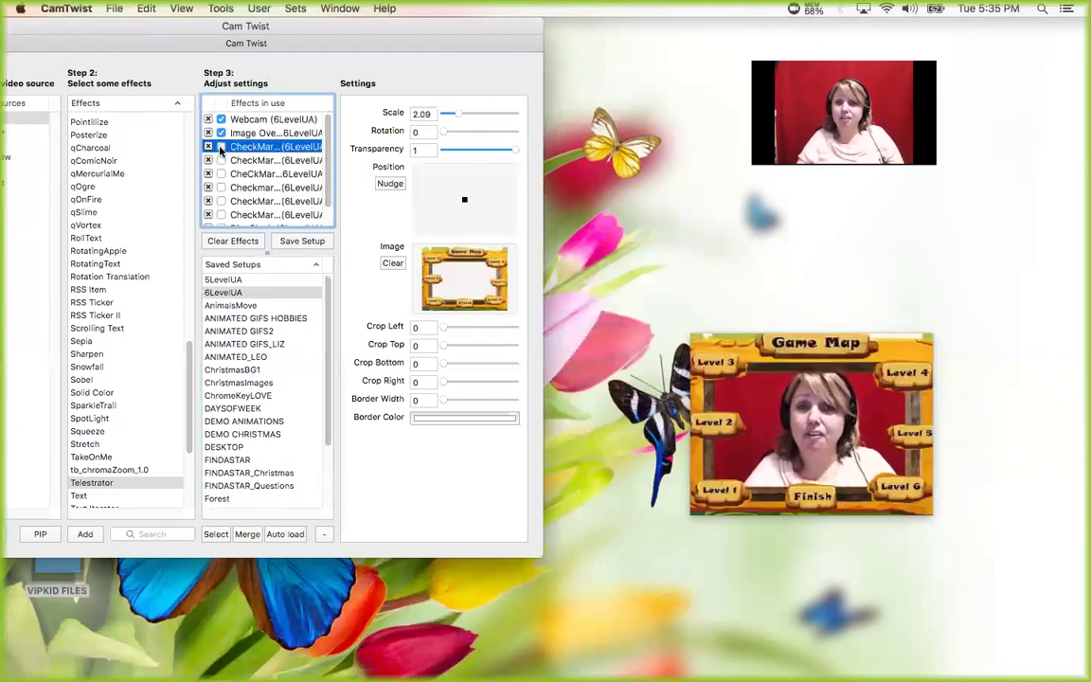
scroll(227, 180, down, 2)
click(222, 206)
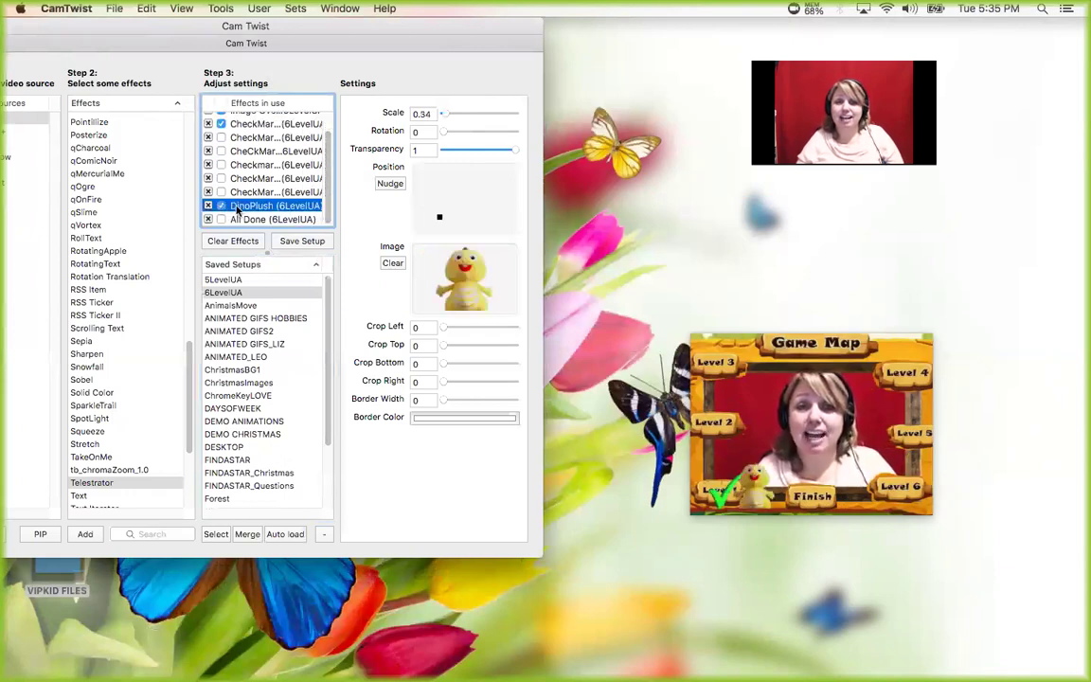
mouse_move(435, 211)
mouse_down()
mouse_move(392, 180)
mouse_move(431, 201)
mouse_up()
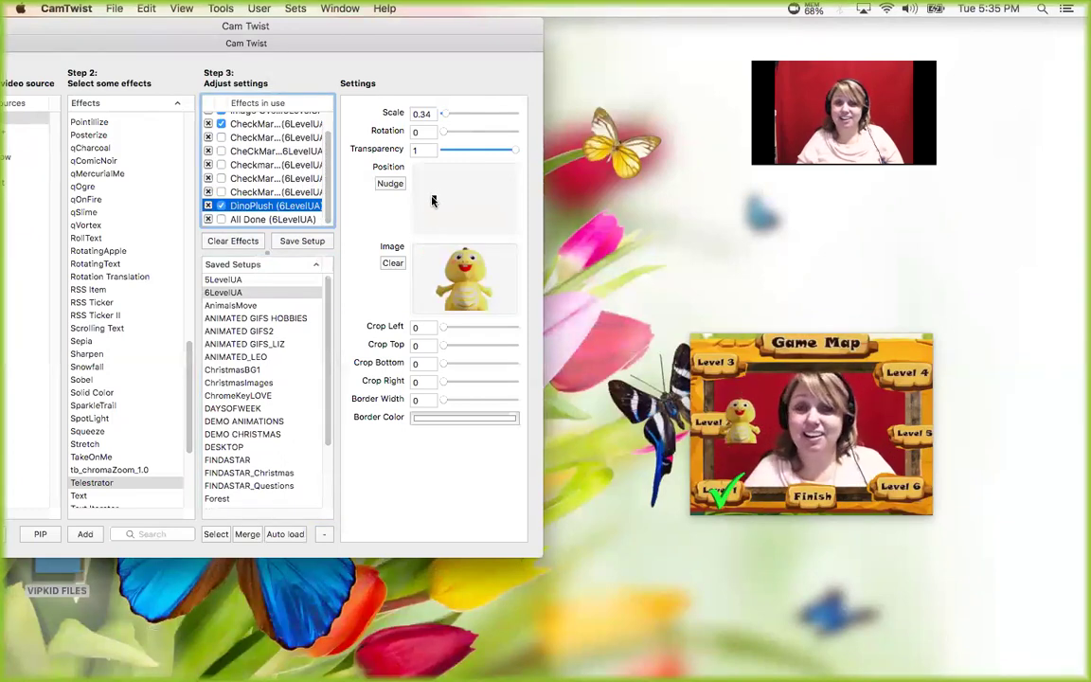
click(221, 138)
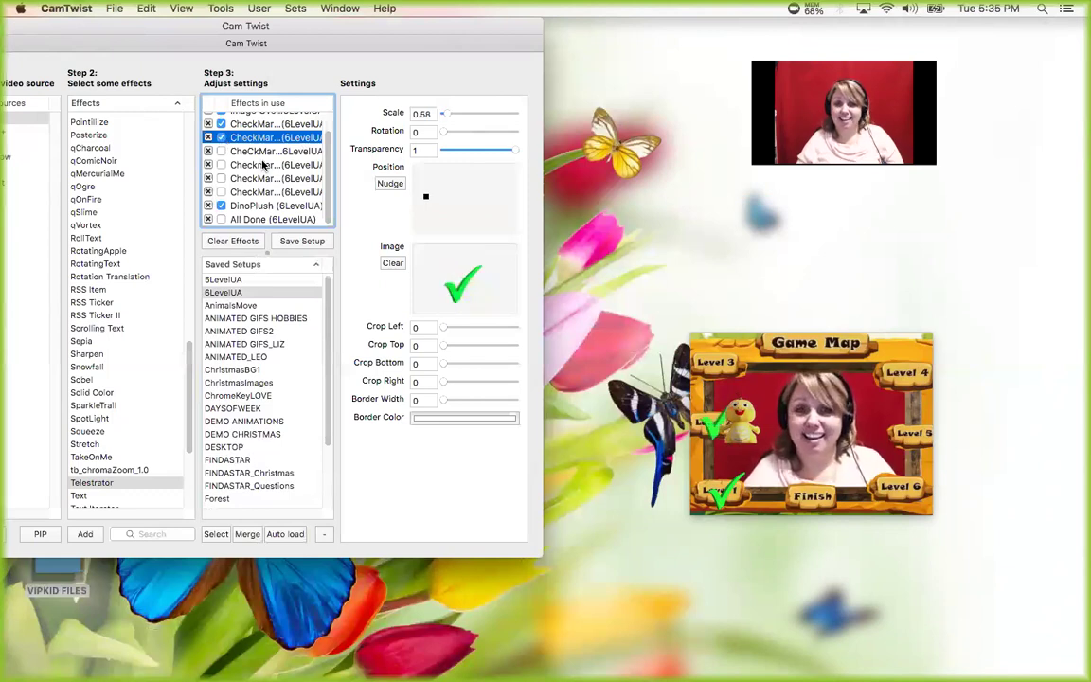
click(249, 205)
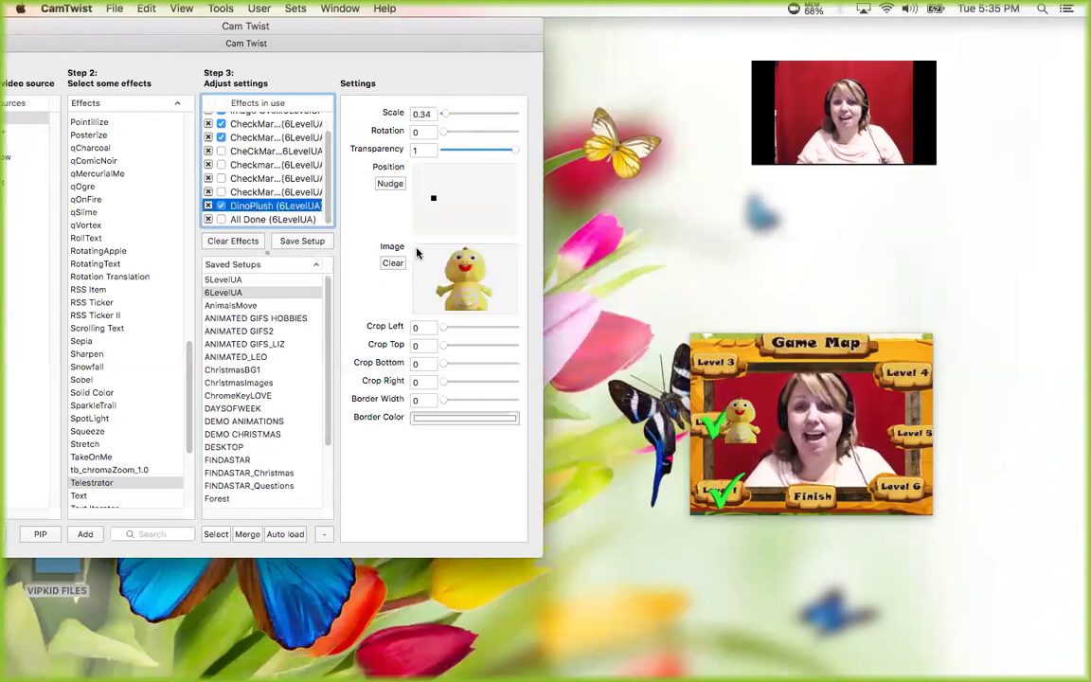
drag(433, 198, 436, 185)
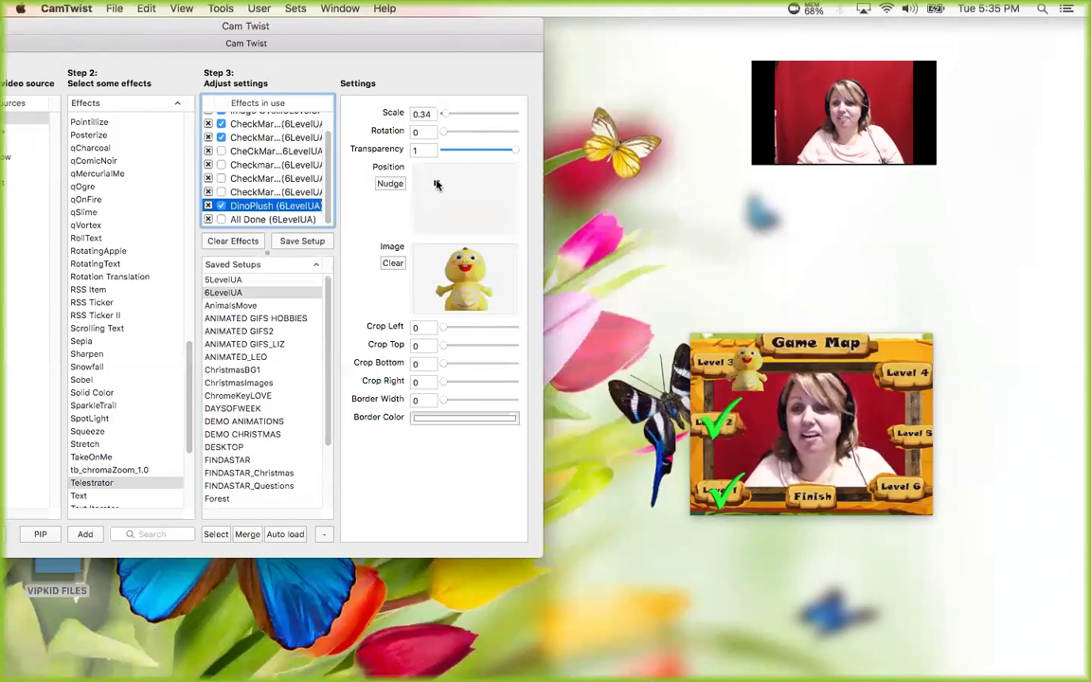
- Tick off Levels 3 through 6 and show the All Done emoji at Finish
click(222, 151)
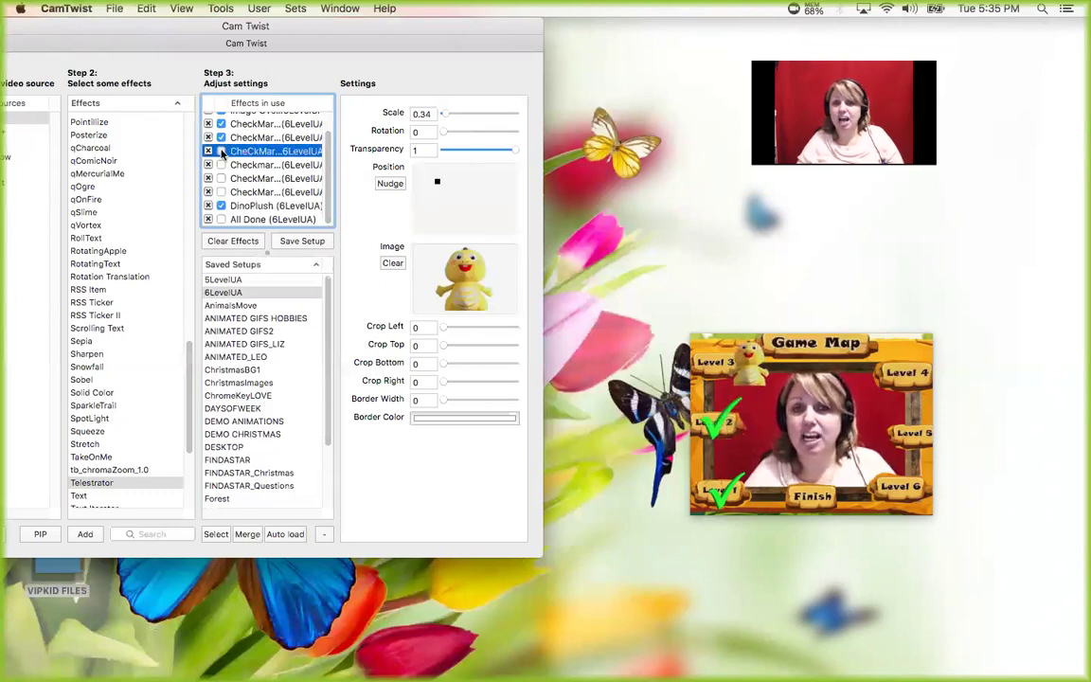
click(222, 152)
click(221, 164)
click(220, 178)
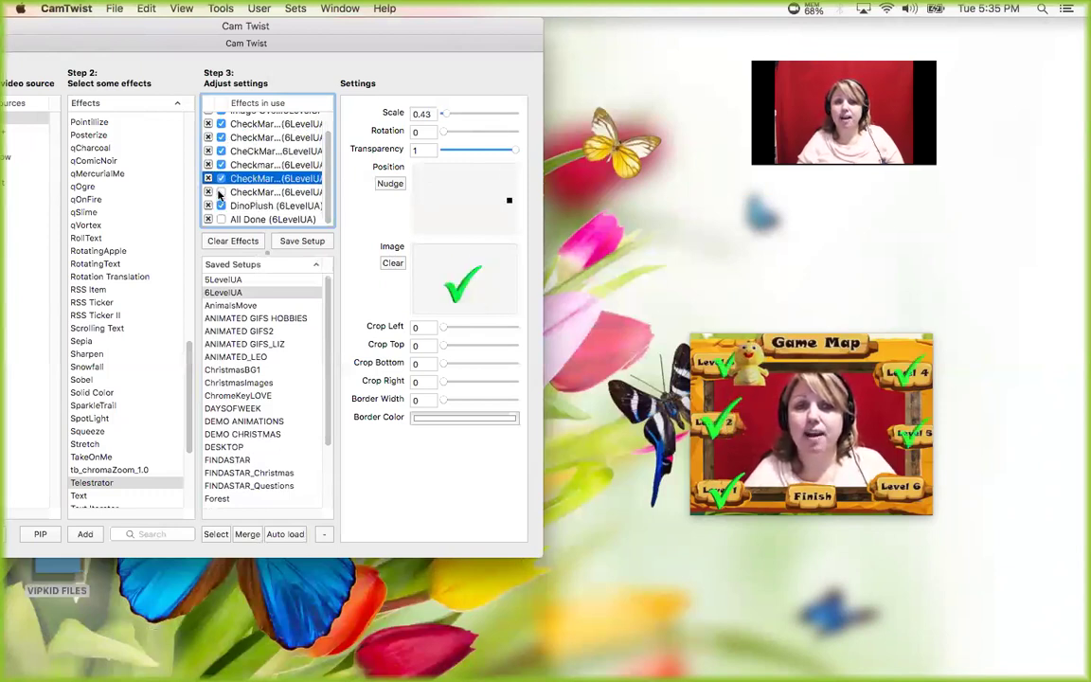
click(219, 193)
click(222, 219)
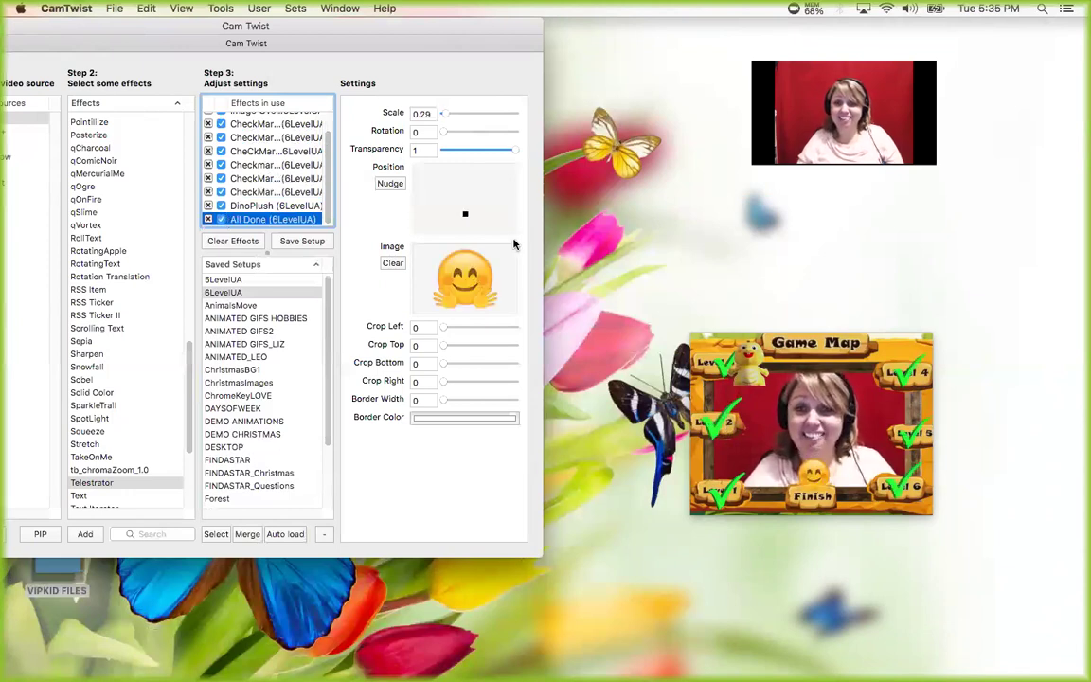
- Place the duck beside Finish, then reload the ChristmasBG1 Merry Christmas frame
key(Up)
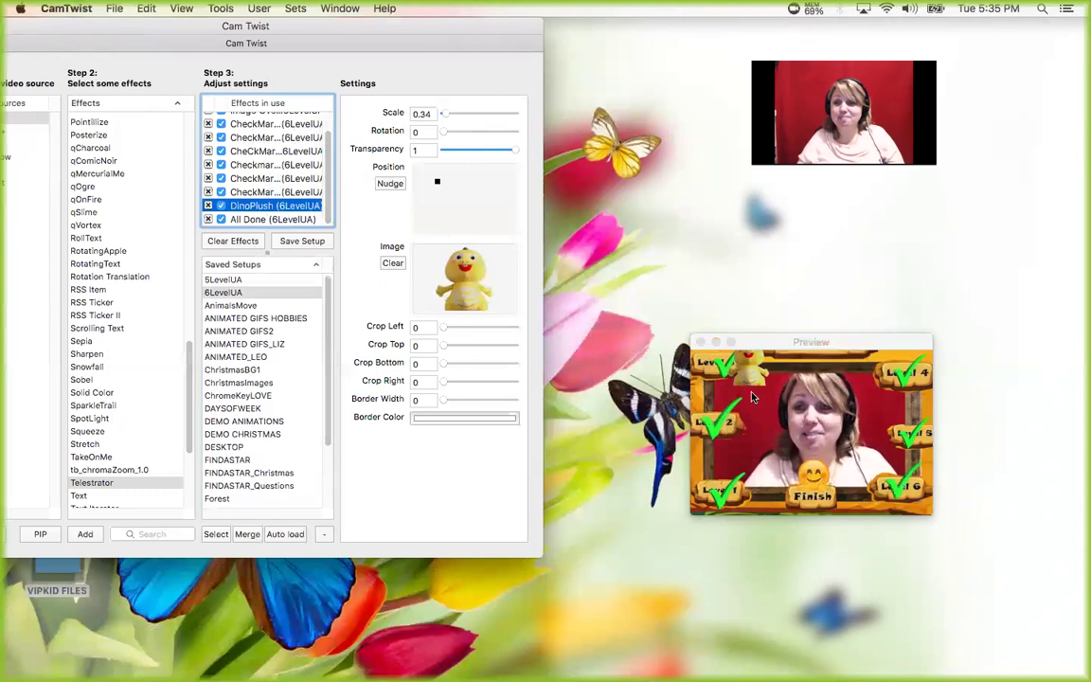
click(477, 215)
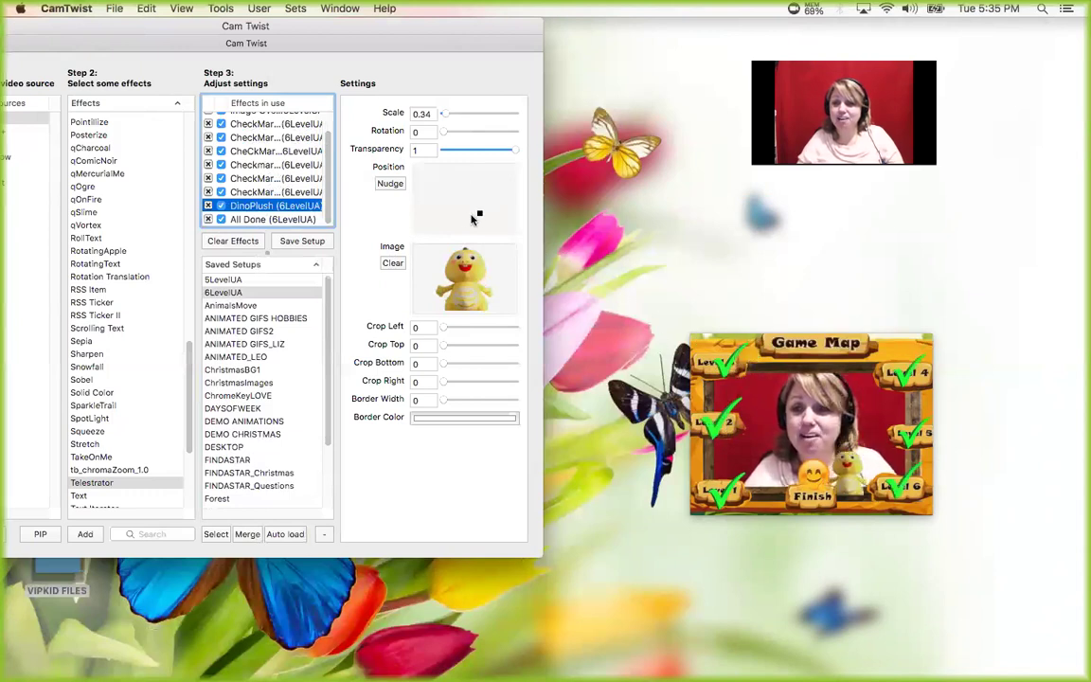
click(471, 215)
click(477, 216)
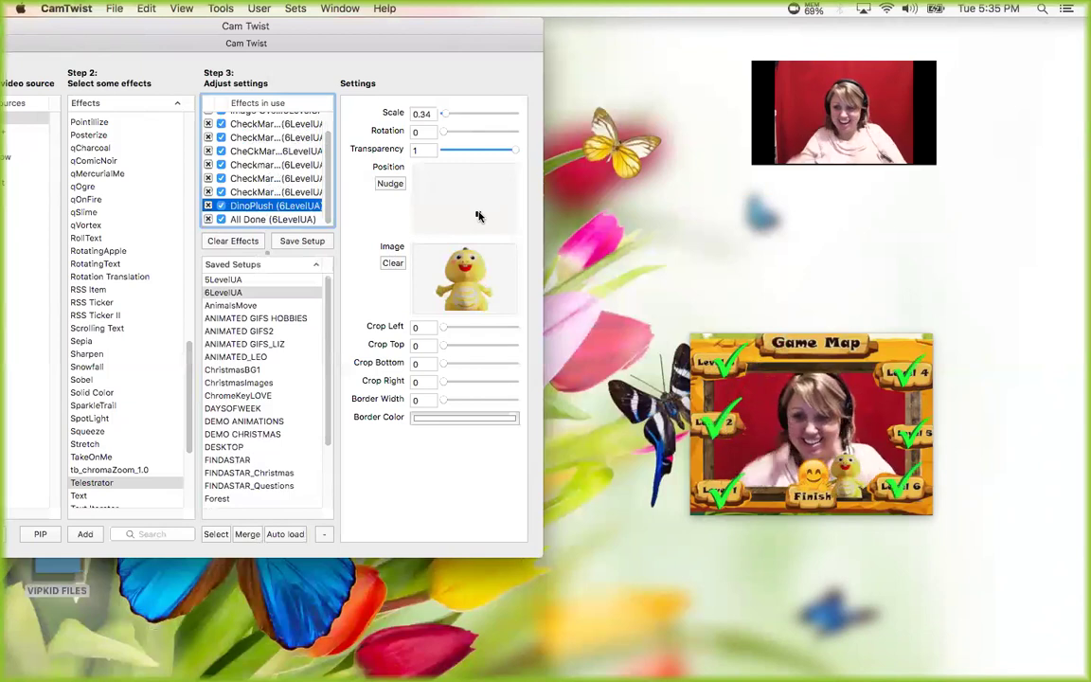
click(233, 369)
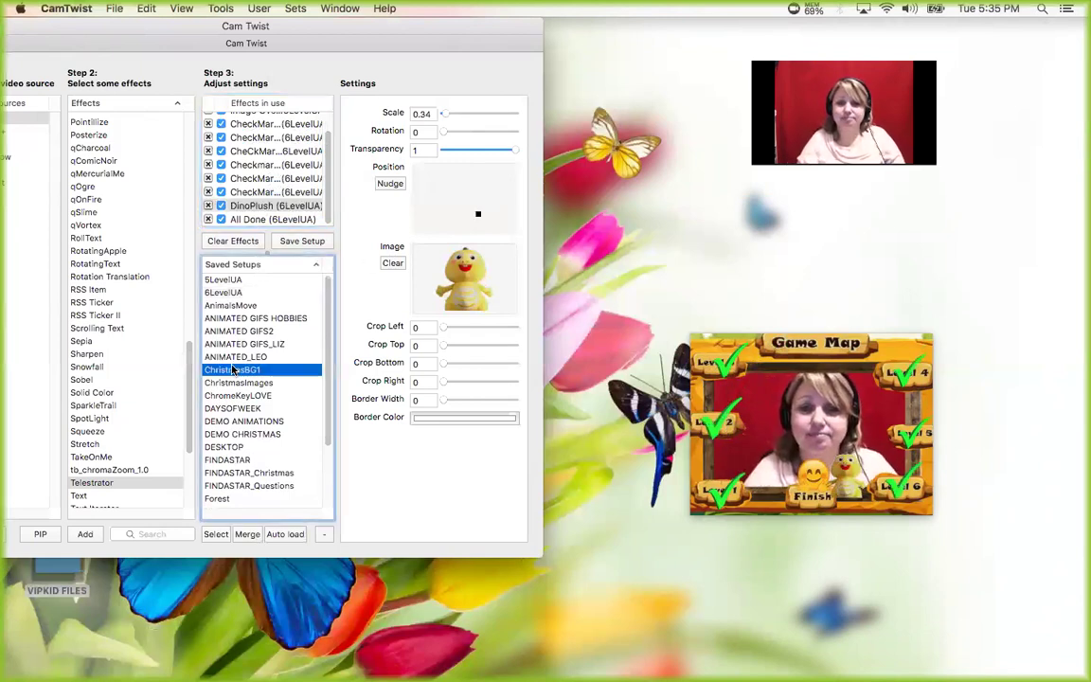
double_click(233, 369)
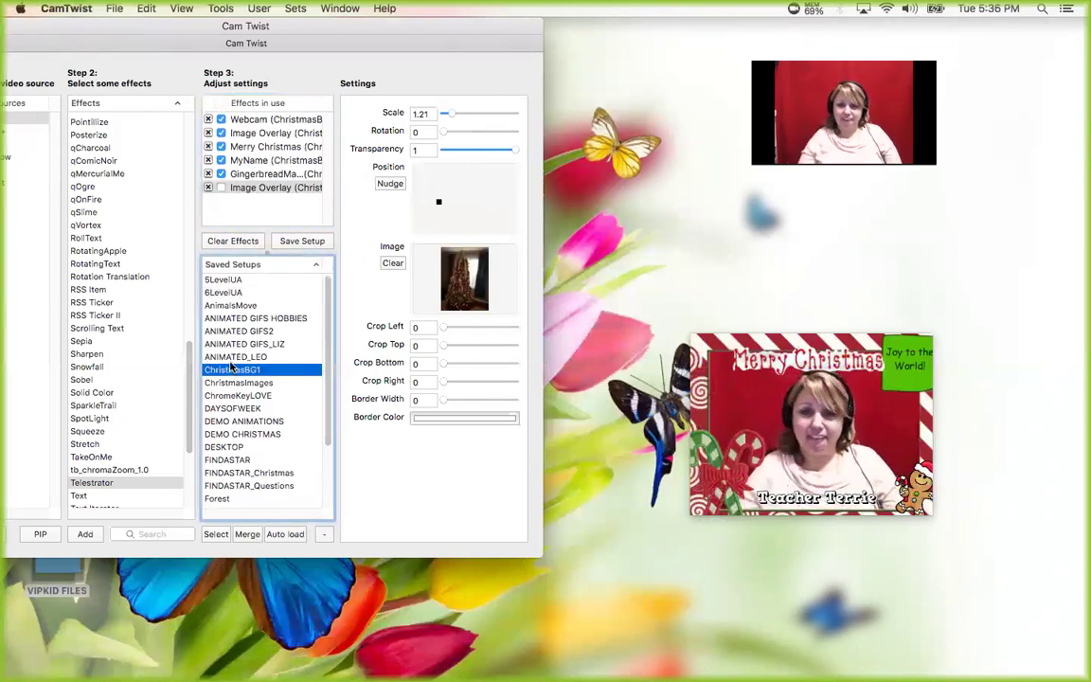